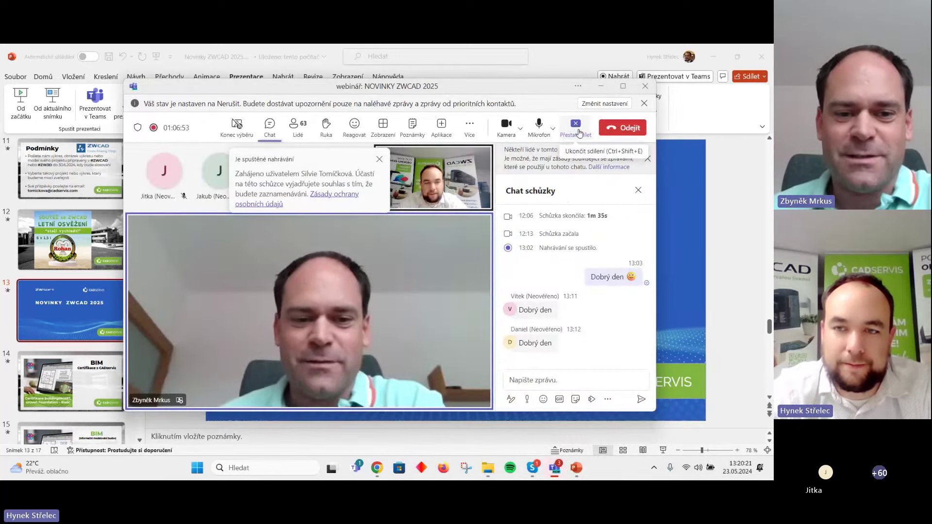
# End the slide sharing and turn the camera off in the Teams meeting, minimizing the meeting to return to ZWCAD
pyautogui.click(575, 125)
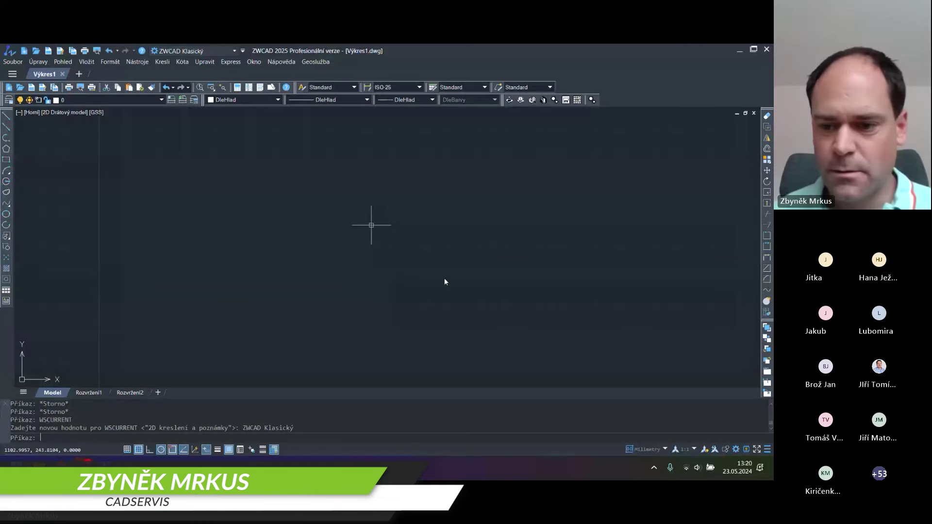
pyautogui.hotkey('alt', 'Tab')
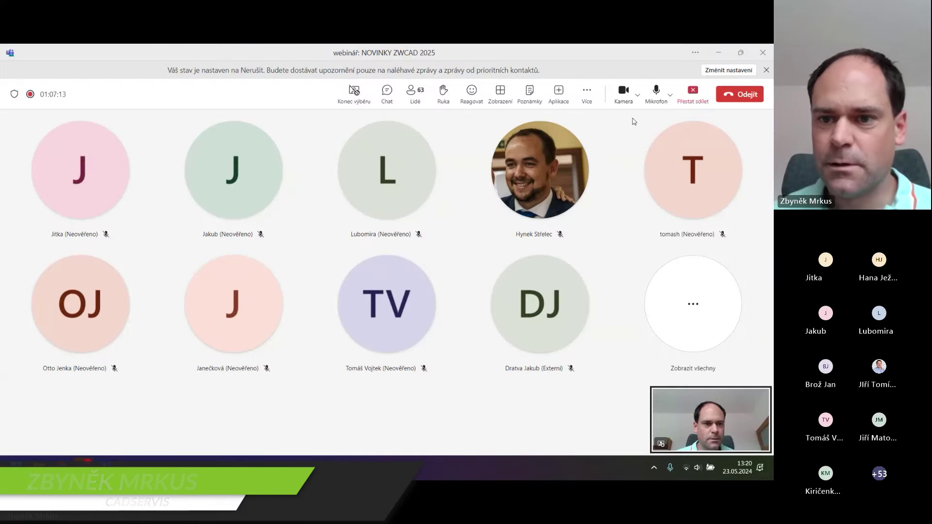
pyautogui.click(623, 92)
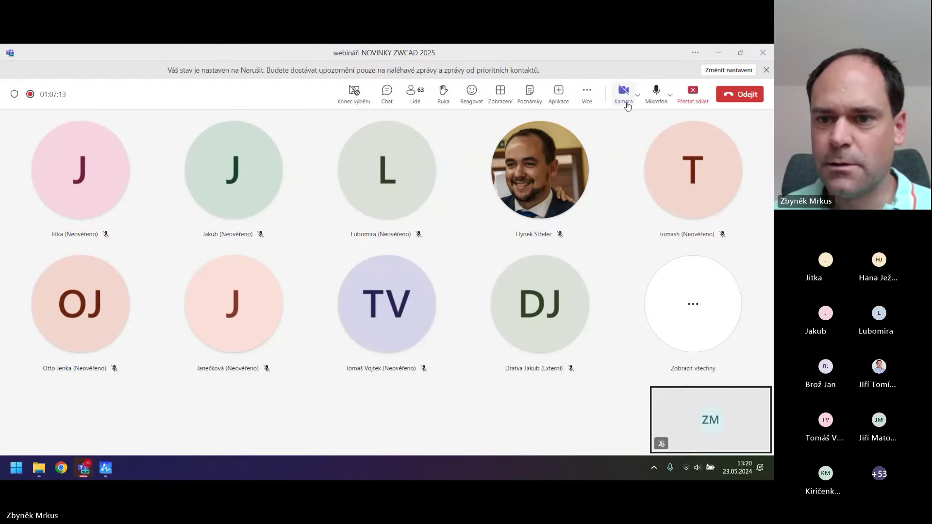
pyautogui.click(718, 53)
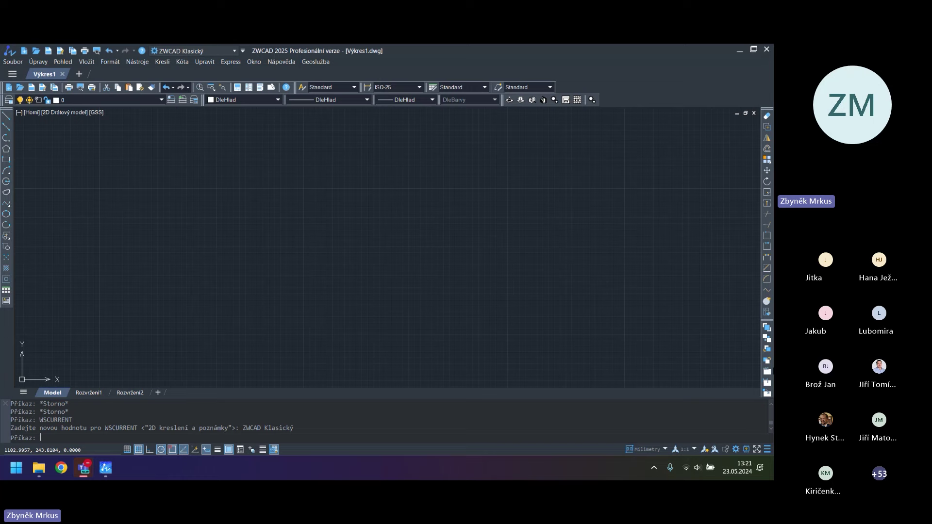
# Switch the workspace to 2D kreslení a poznámky and display the Výchozí ribbon commands
pyautogui.click(736, 450)
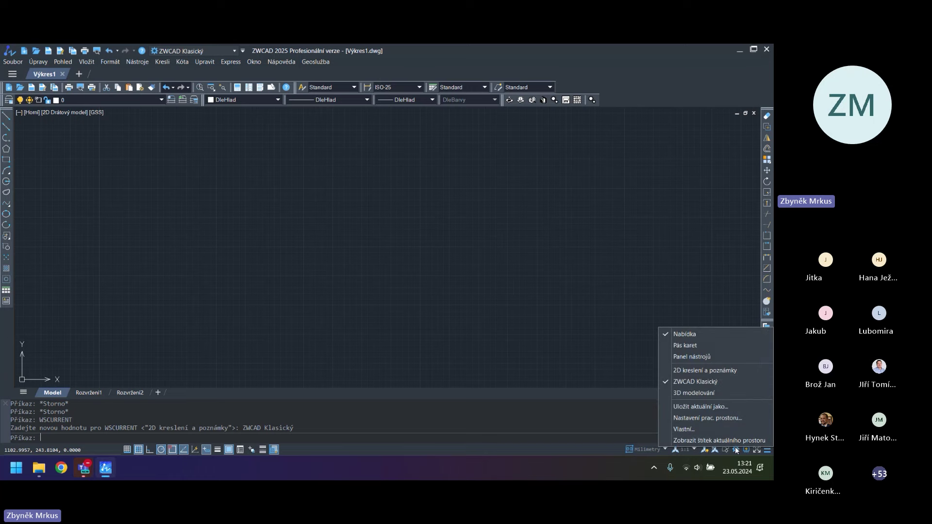
pyautogui.click(724, 371)
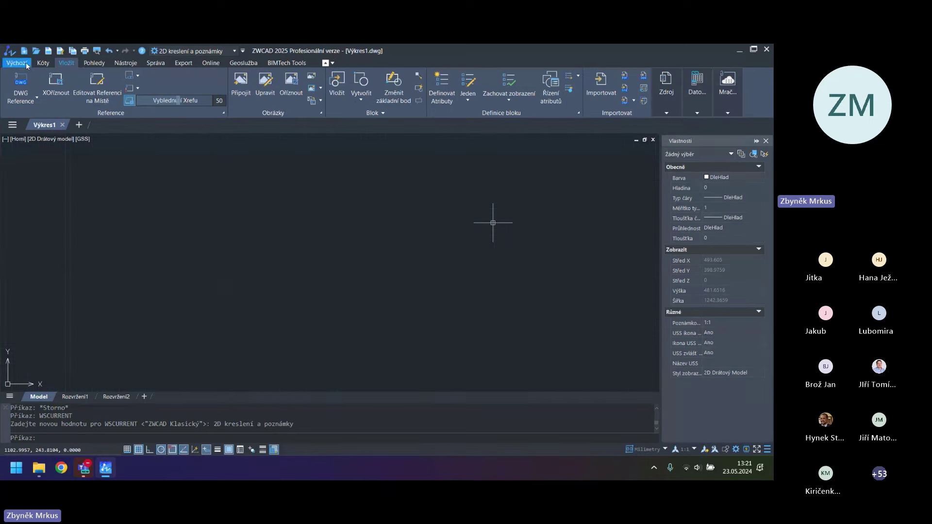
pyautogui.click(26, 64)
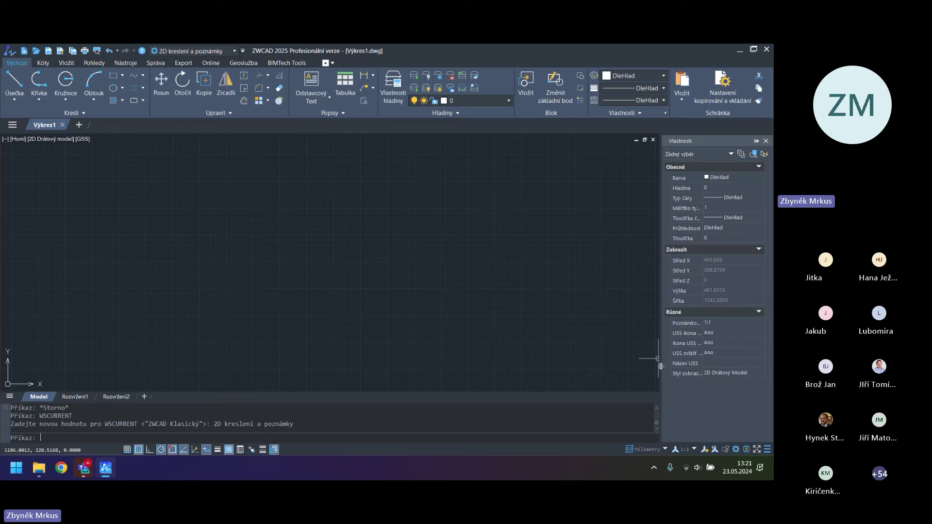
# Switch the workspace to ZWCAD Klasický and back to 2D kreslení a poznámky
pyautogui.click(734, 452)
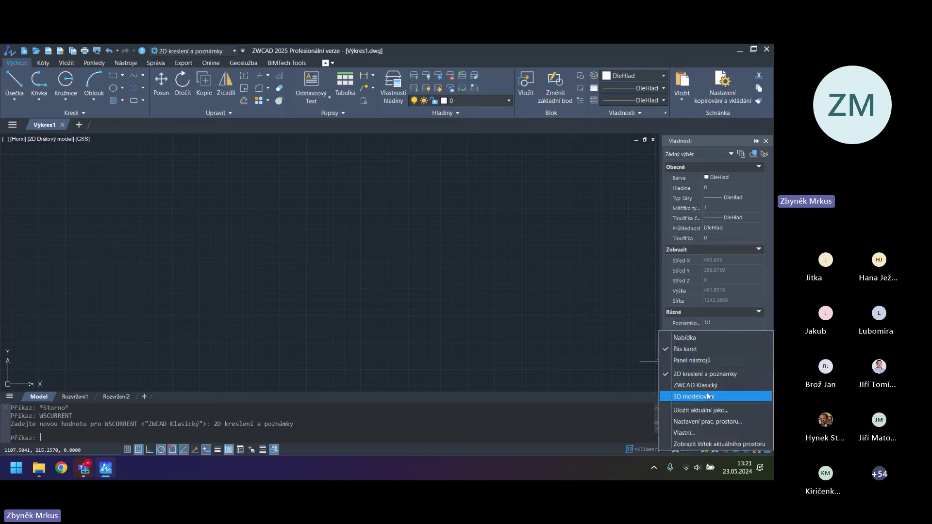
pyautogui.click(704, 384)
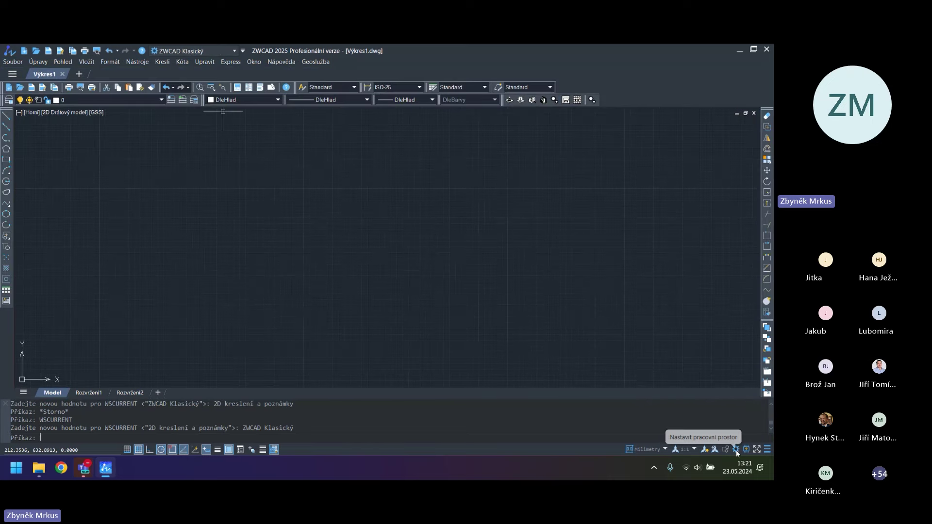
pyautogui.click(210, 51)
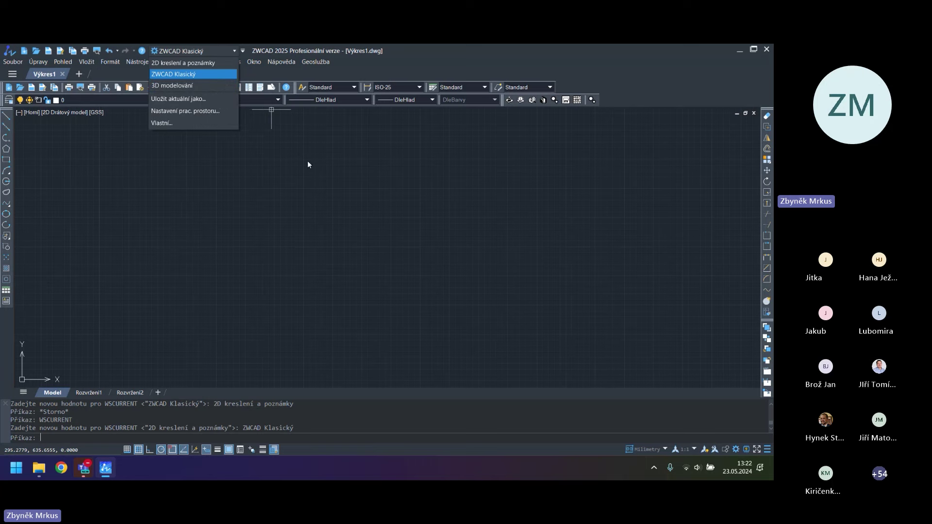
pyautogui.click(189, 64)
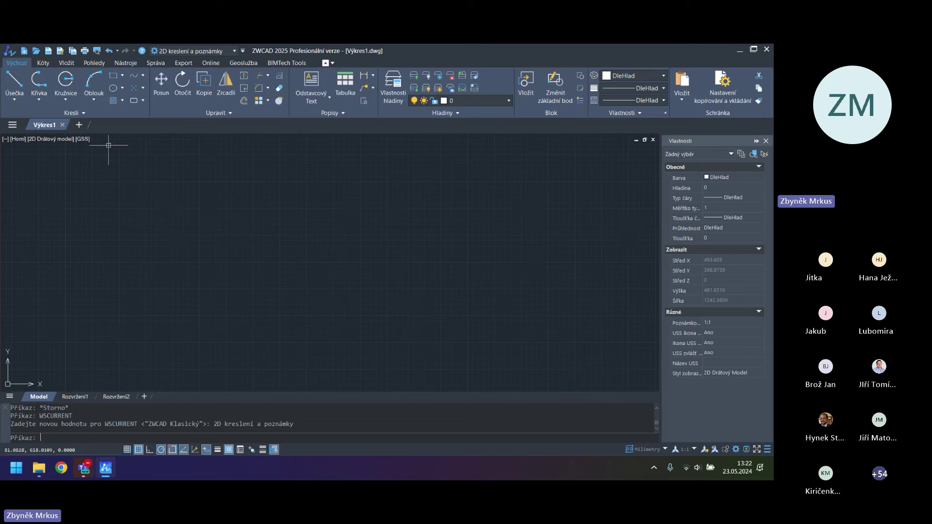
# Examine the additional commands of the Kresli and Upravit ribbon groups, and close their expanded sections
pyautogui.click(81, 113)
pyautogui.click(77, 112)
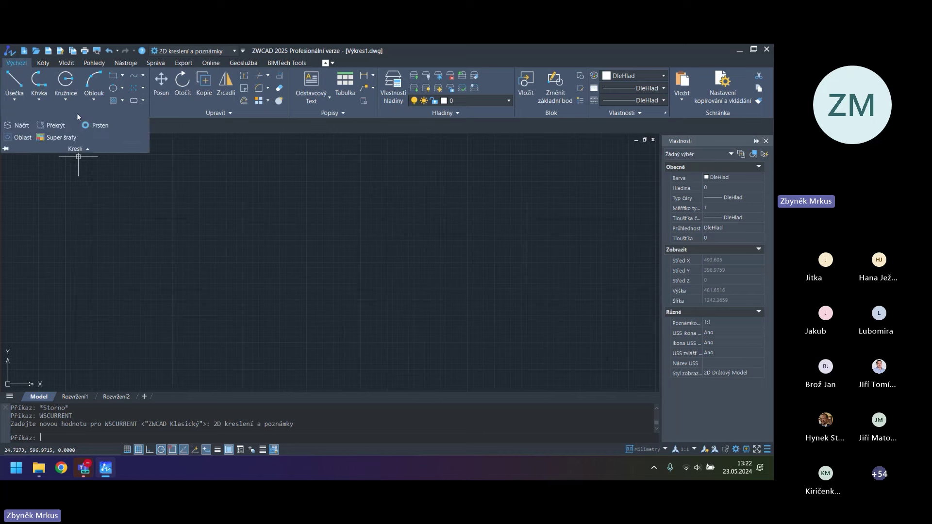
pyautogui.click(233, 114)
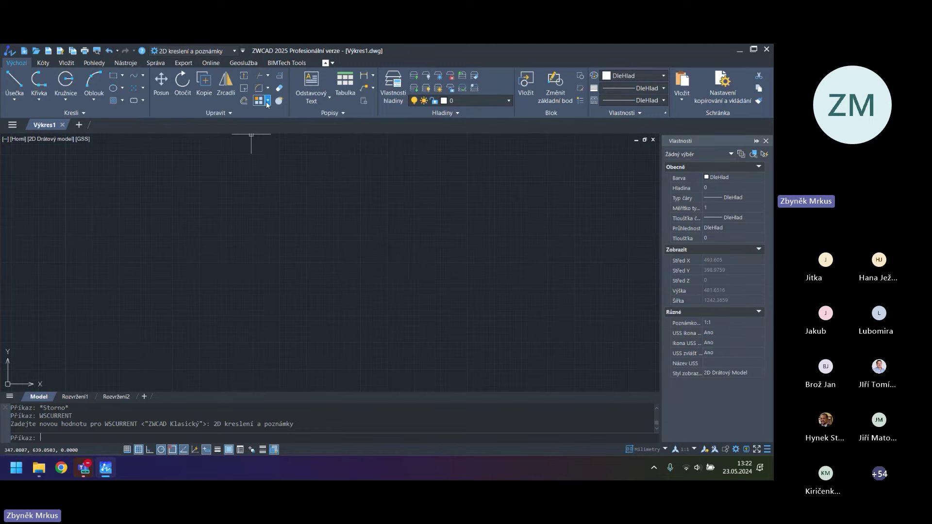
pyautogui.click(237, 112)
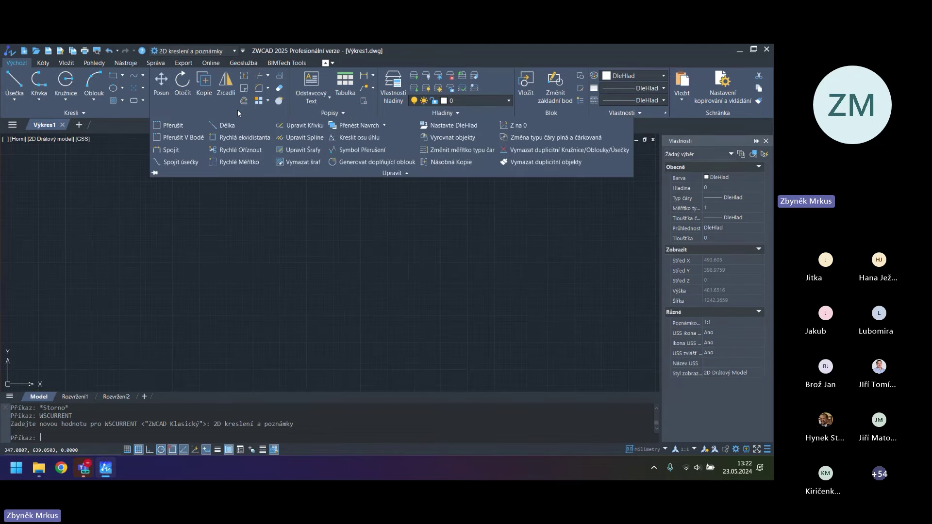
pyautogui.click(226, 222)
pyautogui.click(184, 211)
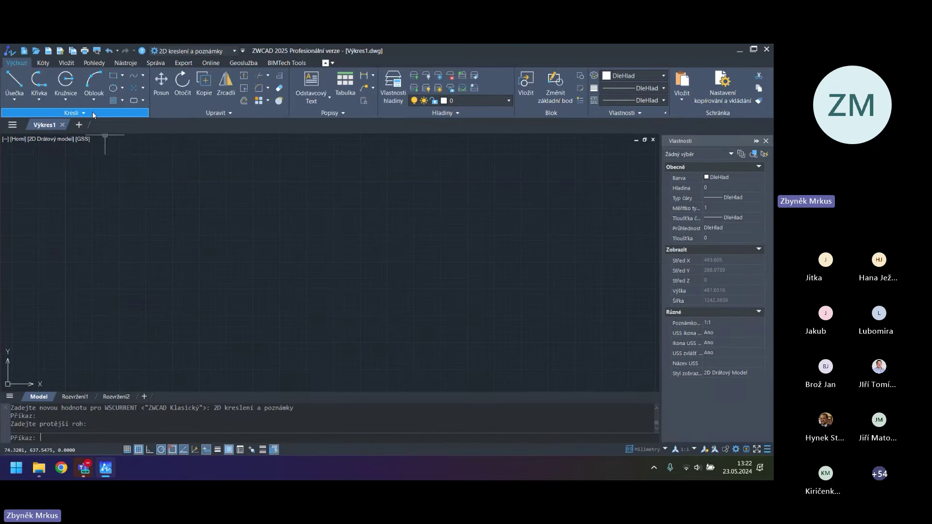
# Float the Kresli group over the drawing area, unfold and collapse its extra tools, and return it to the ribbon
pyautogui.moveTo(92, 112); pyautogui.dragTo(138, 225)
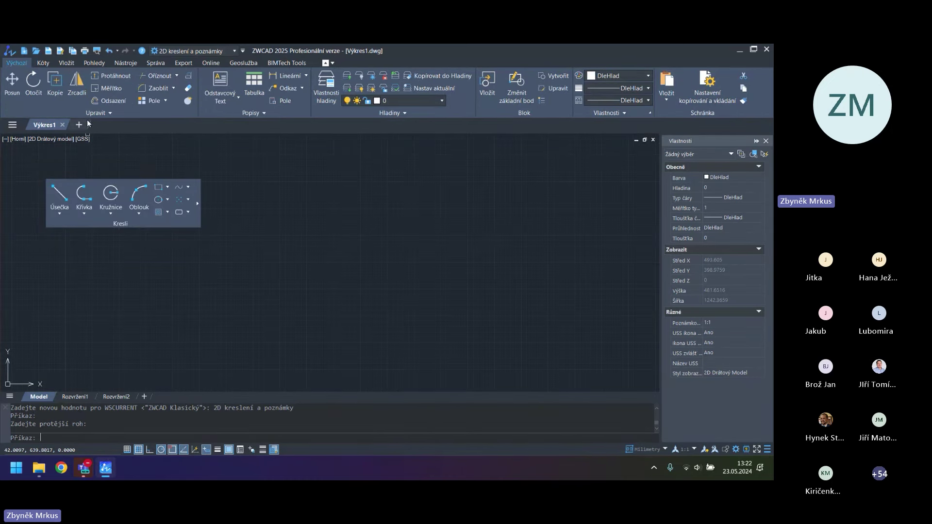
pyautogui.moveTo(115, 222)
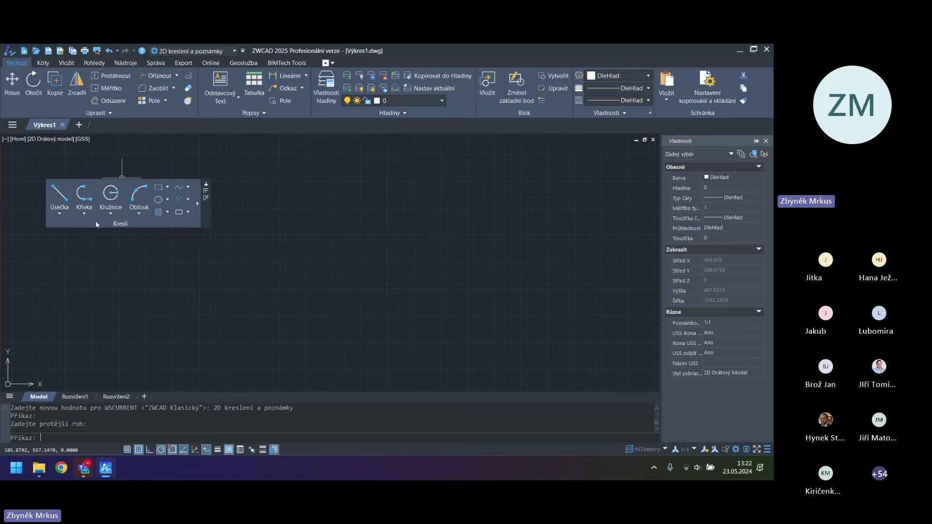
pyautogui.moveTo(98, 221); pyautogui.dragTo(71, 210)
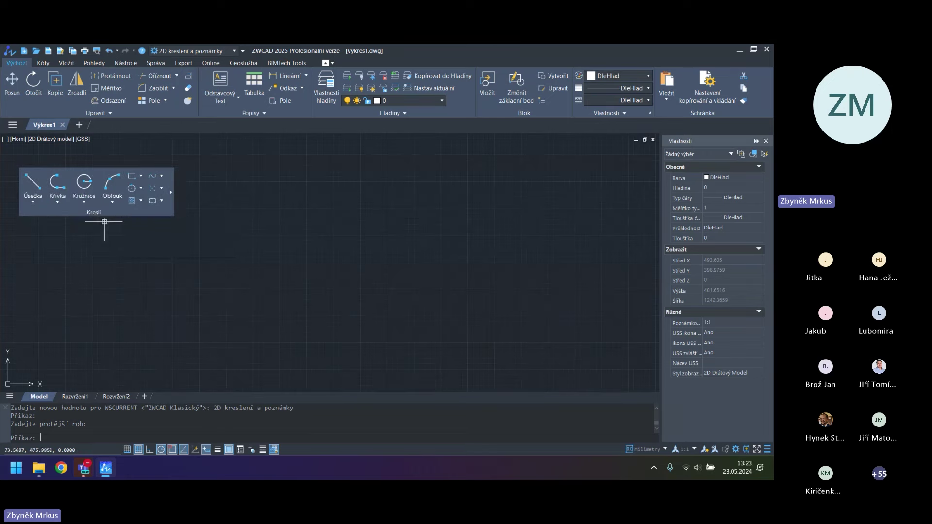
pyautogui.click(172, 190)
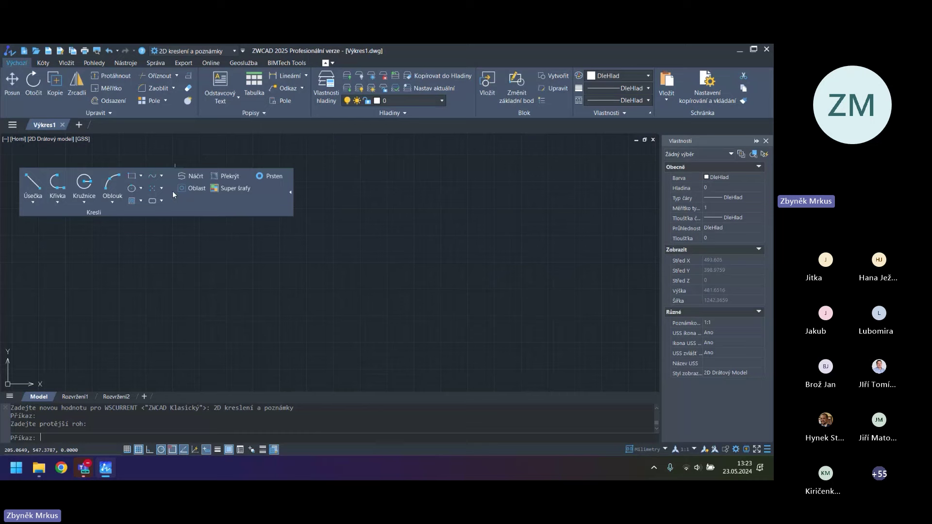
pyautogui.click(290, 192)
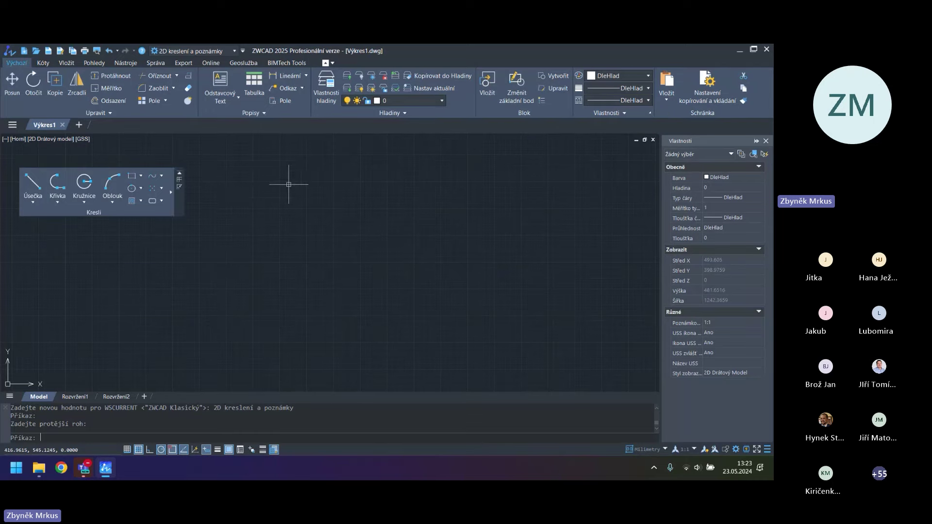
pyautogui.click(180, 174)
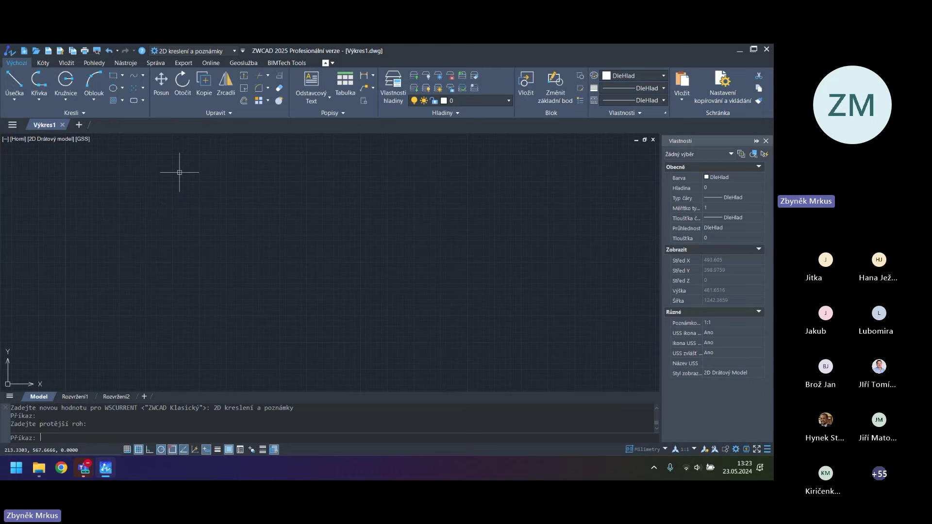
# Float the Kresli group over the middle of the drawing area and change the direction in which its extra tools unfold
pyautogui.click(75, 113)
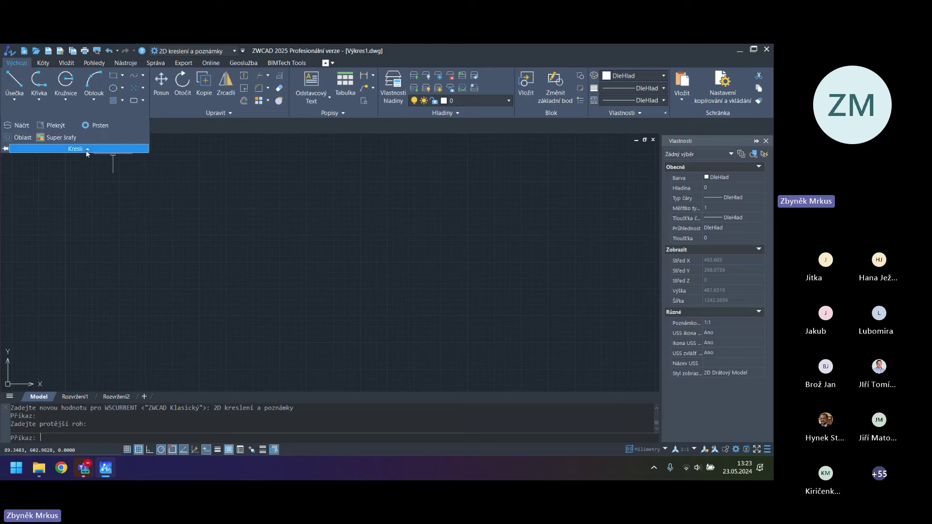
pyautogui.click(87, 150)
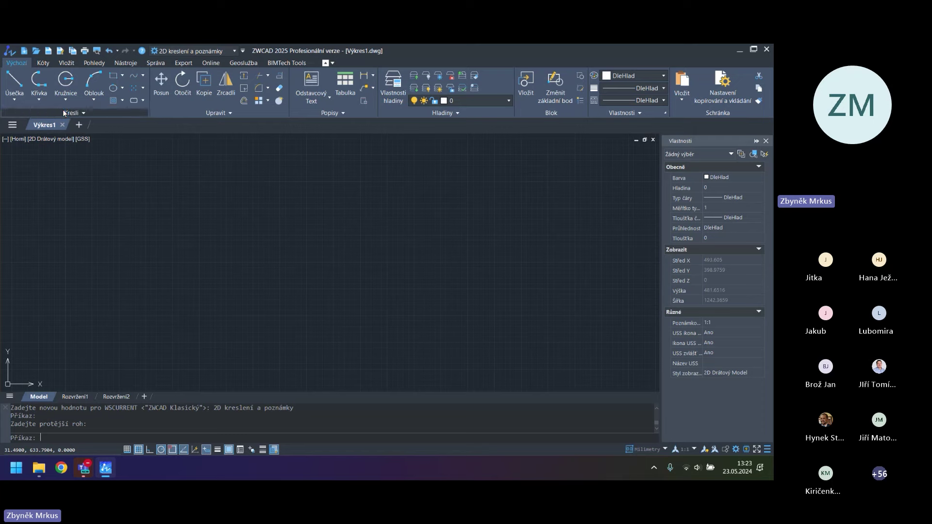
pyautogui.moveTo(63, 109); pyautogui.dragTo(333, 248)
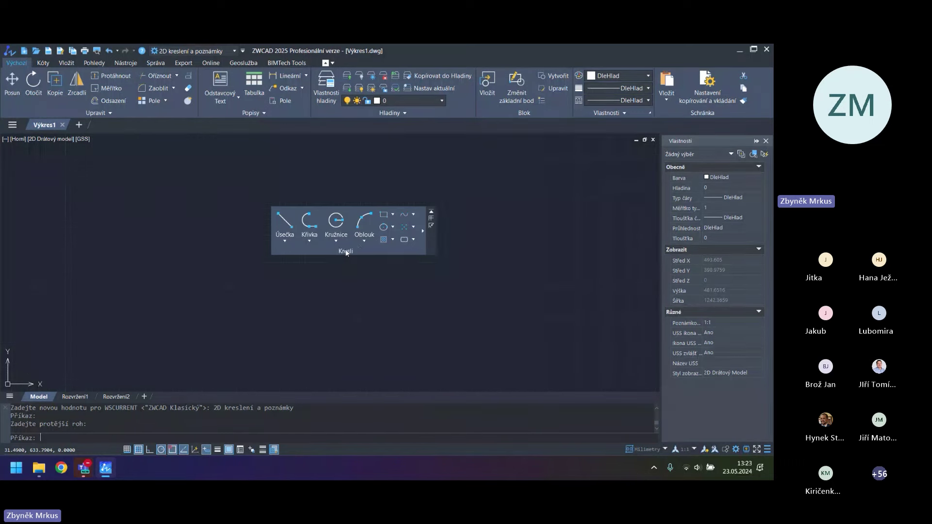
pyautogui.moveTo(346, 253)
pyautogui.mouseDown()
pyautogui.moveTo(357, 242)
pyautogui.moveTo(357, 256)
pyautogui.mouseUp()
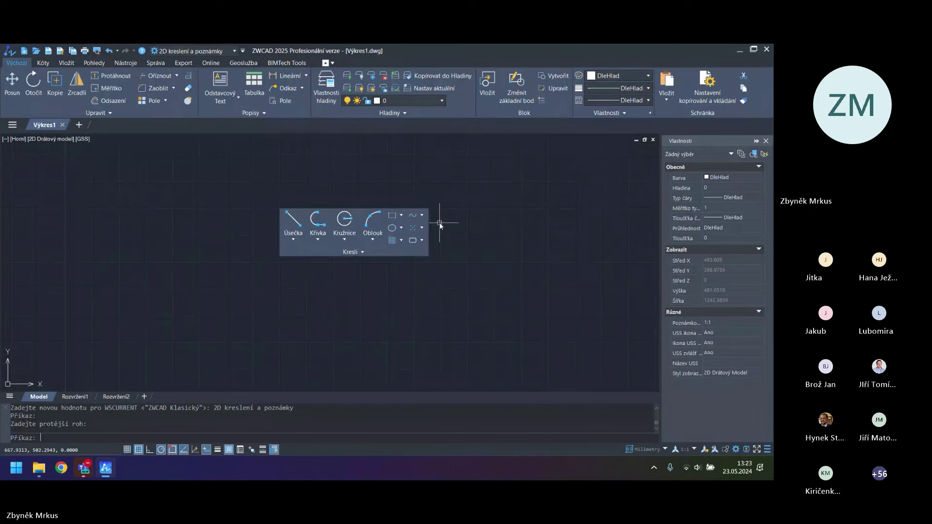
pyautogui.click(362, 252)
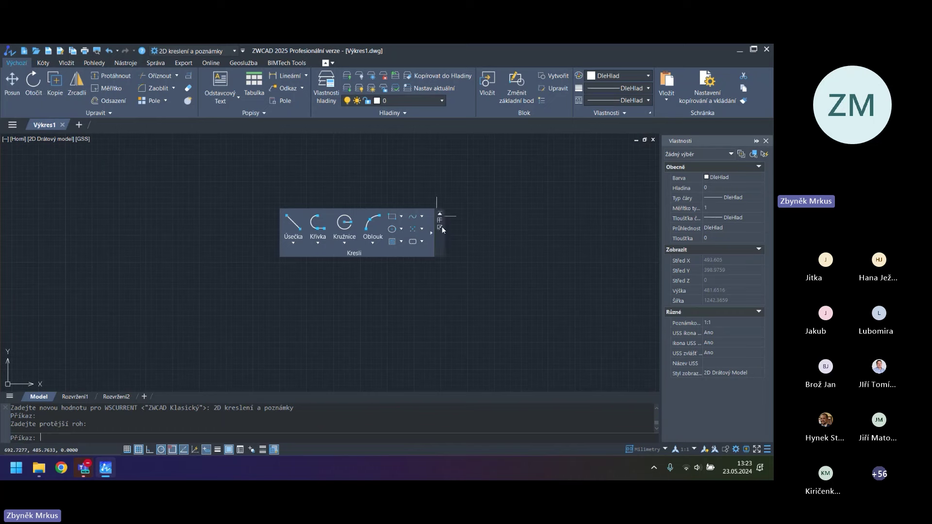
# Reduce the floating Kresli group to its compact single-icon form, unfold its tools from there, and fold them away
pyautogui.click(440, 221)
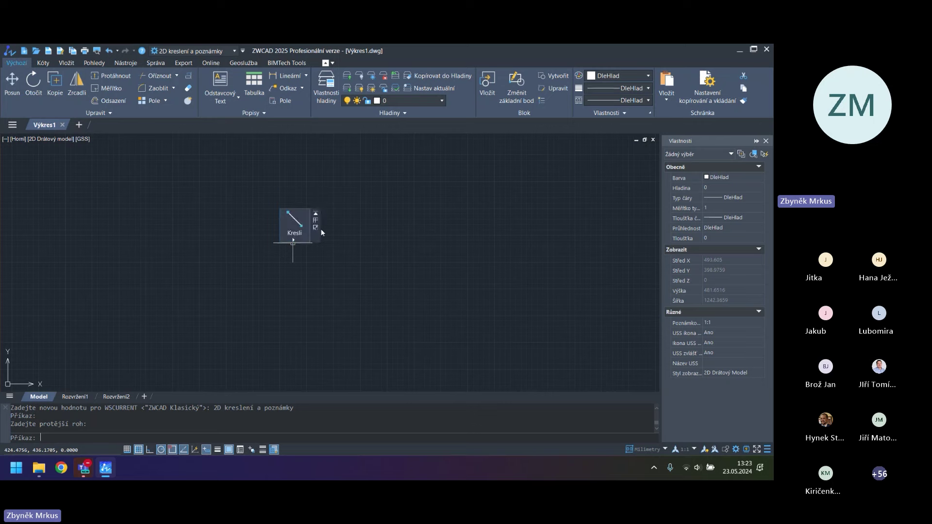
pyautogui.click(294, 225)
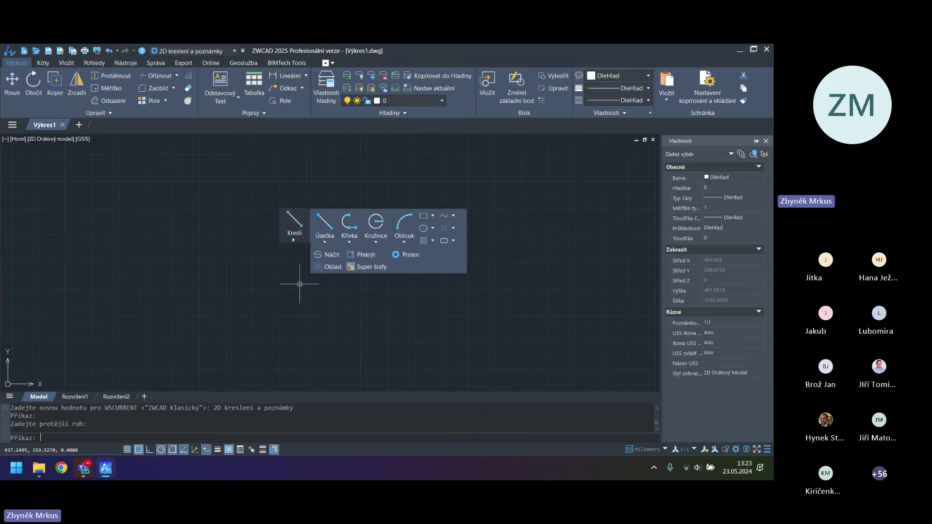
pyautogui.click(311, 240)
pyautogui.click(274, 269)
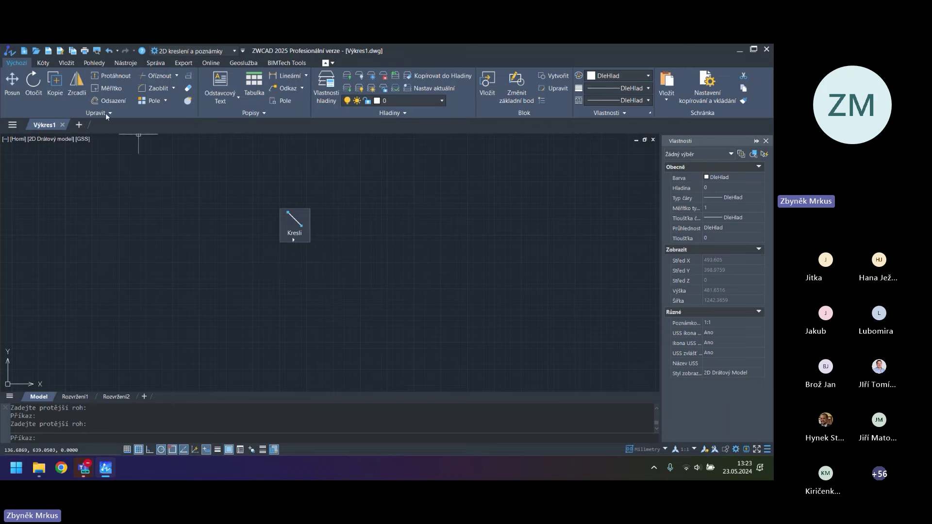
# Float the Upravit group beside the compact Kresli group and return both groups to the ribbon
pyautogui.moveTo(97, 115); pyautogui.dragTo(395, 225)
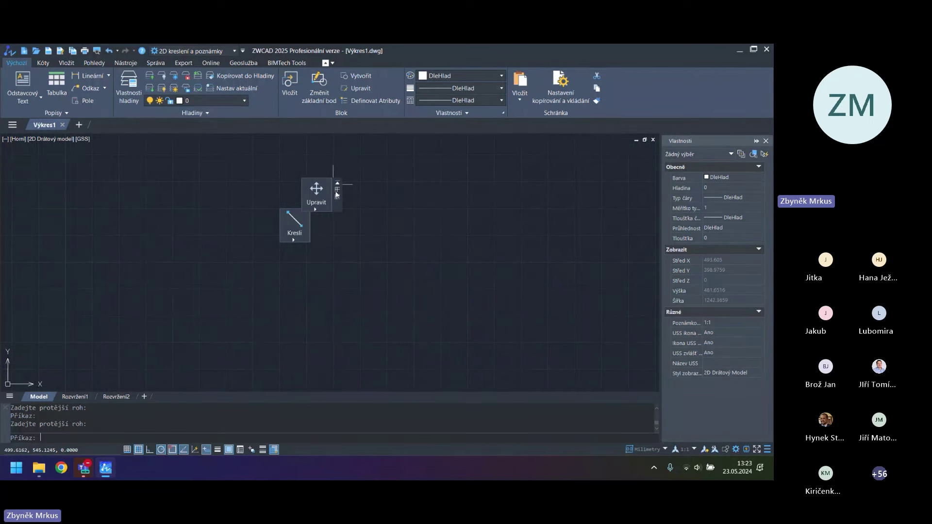
pyautogui.click(337, 184)
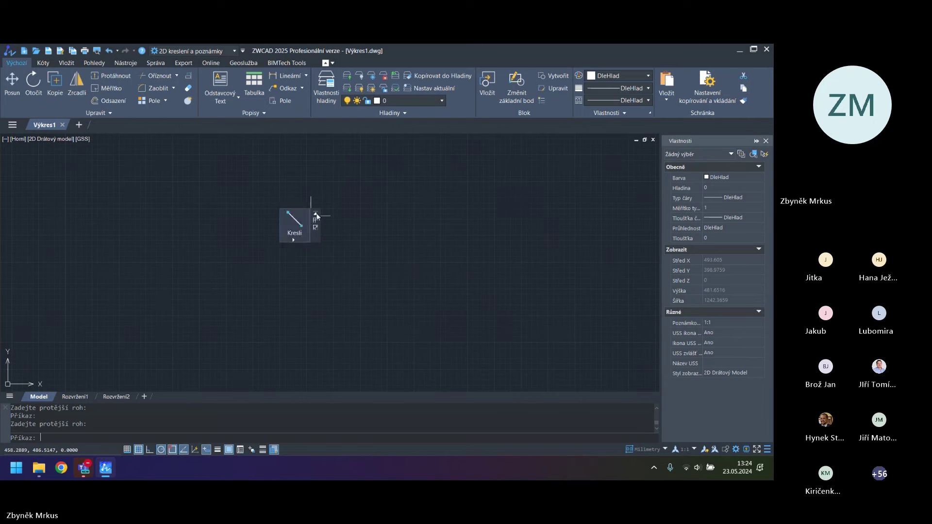
pyautogui.click(316, 219)
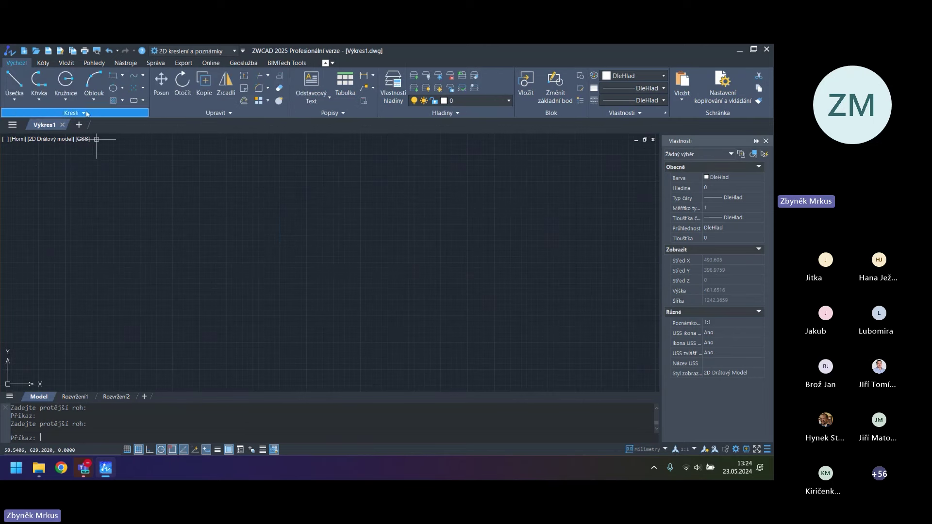
# Minimize the ribbon with the Minimalizovat na lišty option and toggle it between minimized and full, ending with the full ribbon
pyautogui.click(333, 63)
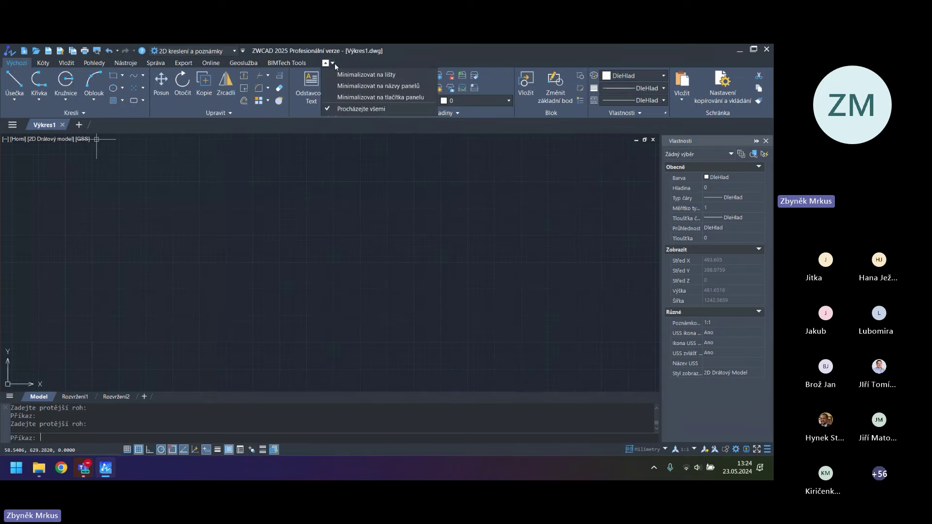
pyautogui.click(353, 77)
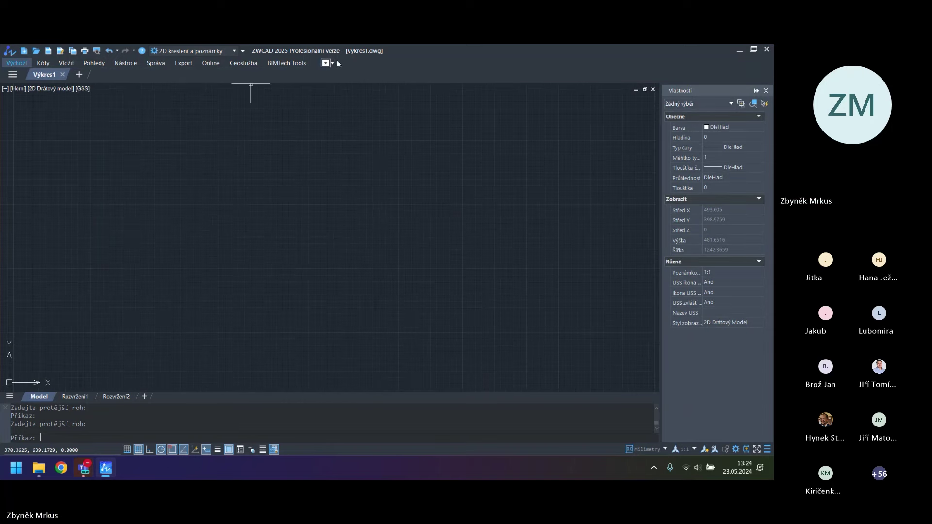
pyautogui.click(332, 63)
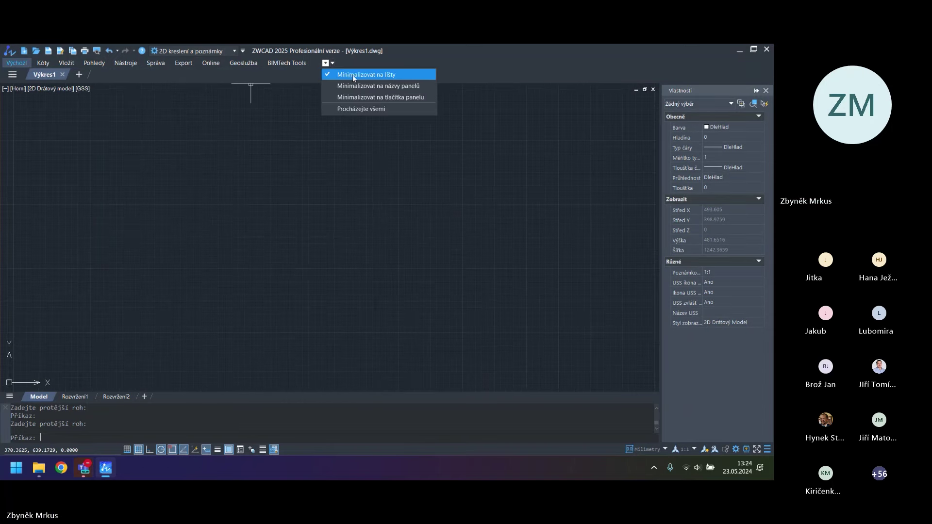
pyautogui.click(352, 78)
pyautogui.click(325, 64)
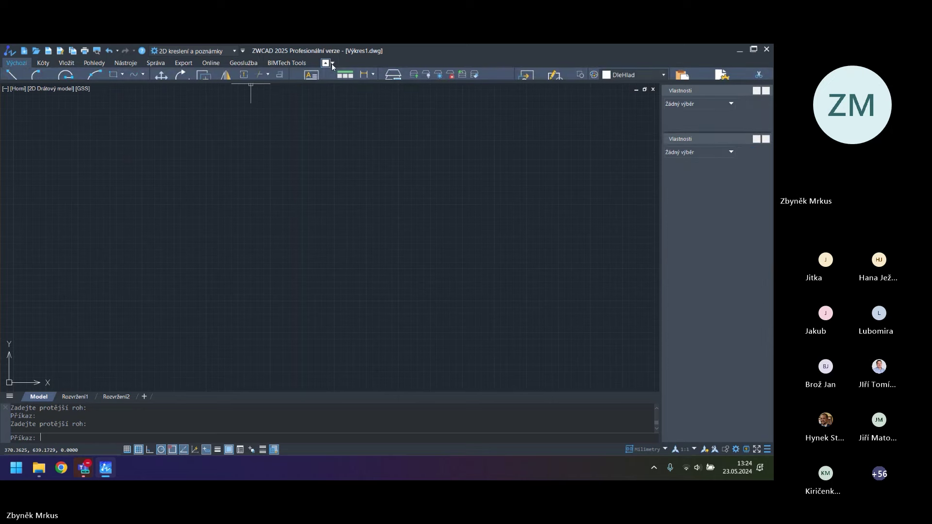
pyautogui.click(331, 64)
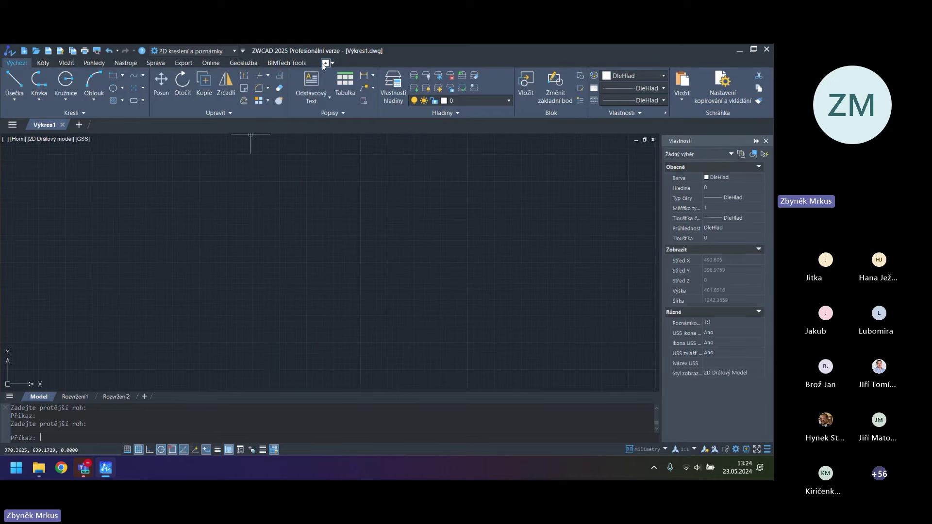
pyautogui.click(325, 63)
pyautogui.click(324, 64)
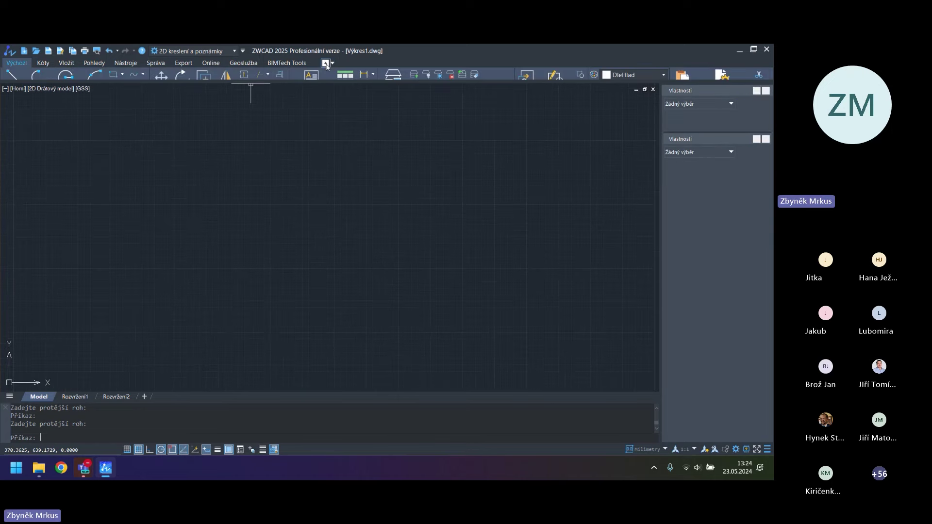
pyautogui.click(324, 64)
pyautogui.click(325, 64)
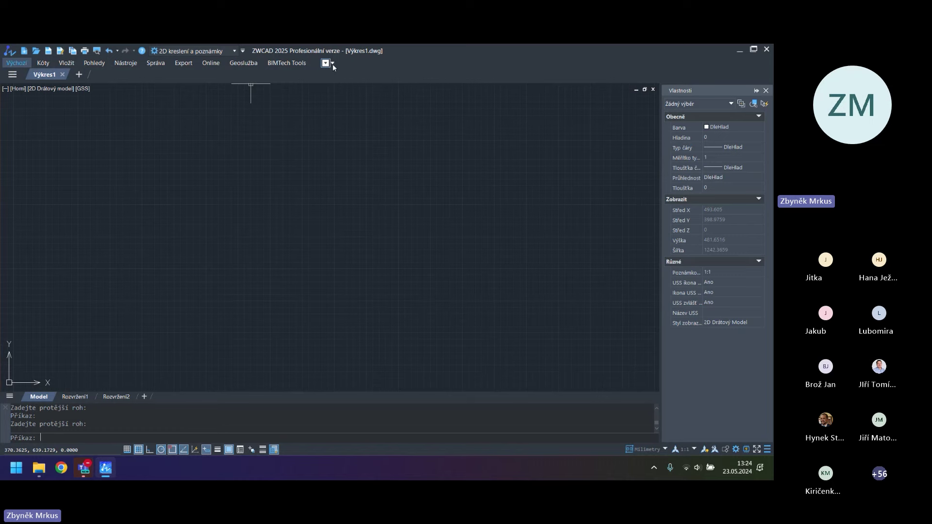
pyautogui.click(333, 64)
# Reduce the ribbon with Minimalizovat na tlačítka panelu and unfold the Kresli and Upravit groups from their single buttons
pyautogui.click(332, 63)
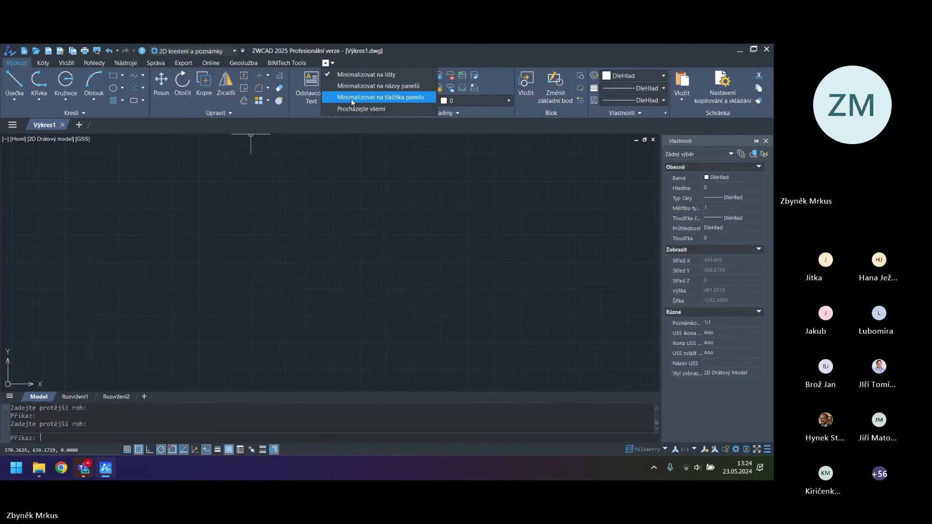
pyautogui.click(351, 98)
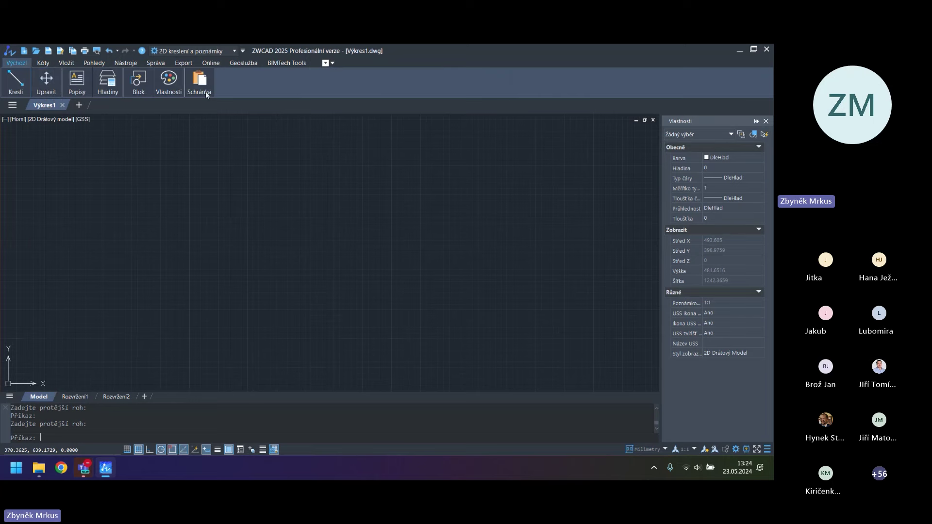
pyautogui.click(25, 82)
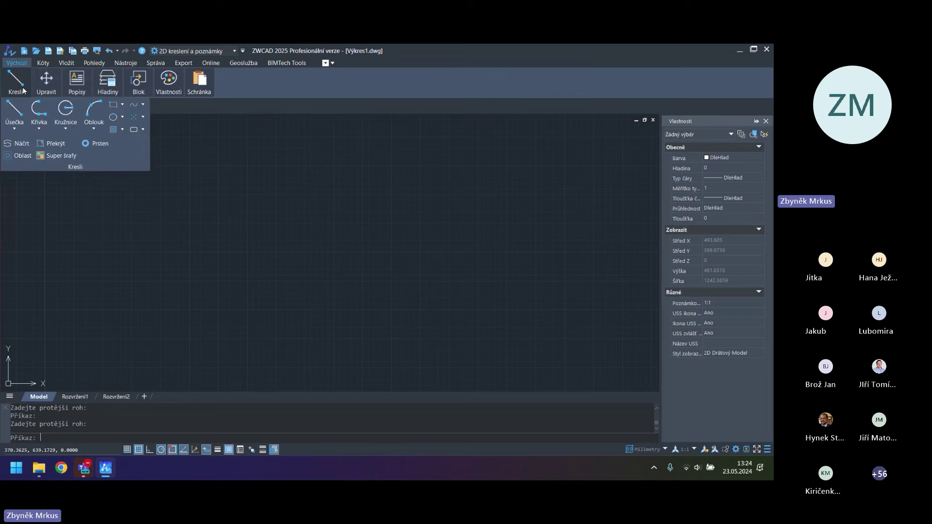
pyautogui.click(46, 89)
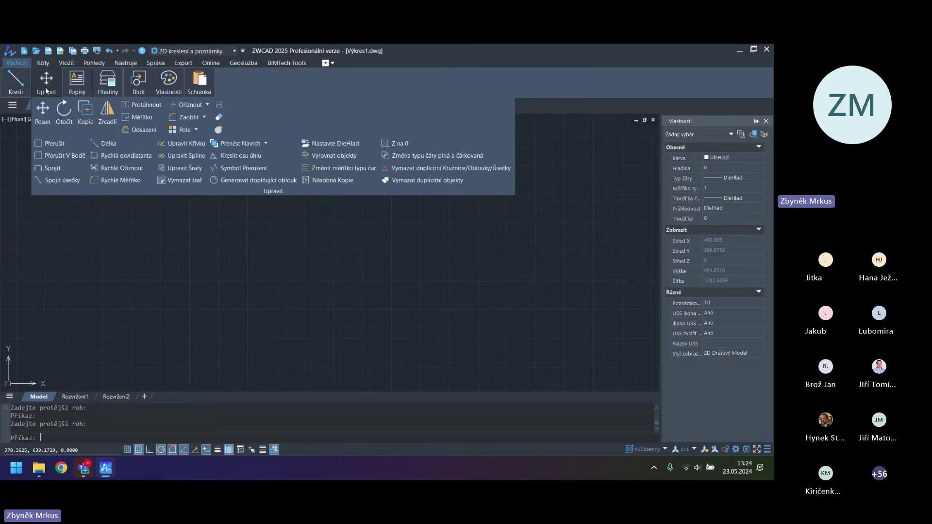
pyautogui.click(16, 80)
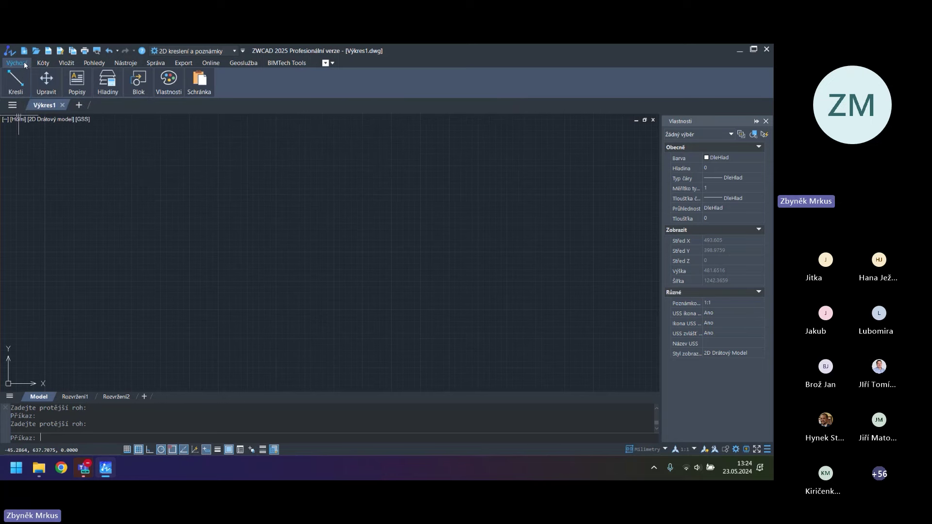
# Look through the reduced group buttons of the Kóty and Vložit ribbon categories and return to Výchozí
pyautogui.click(43, 63)
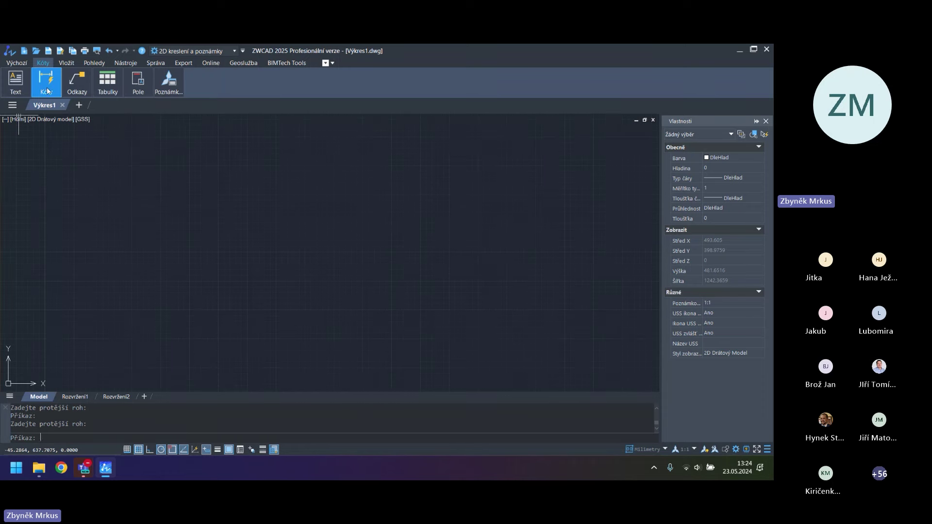
pyautogui.click(66, 63)
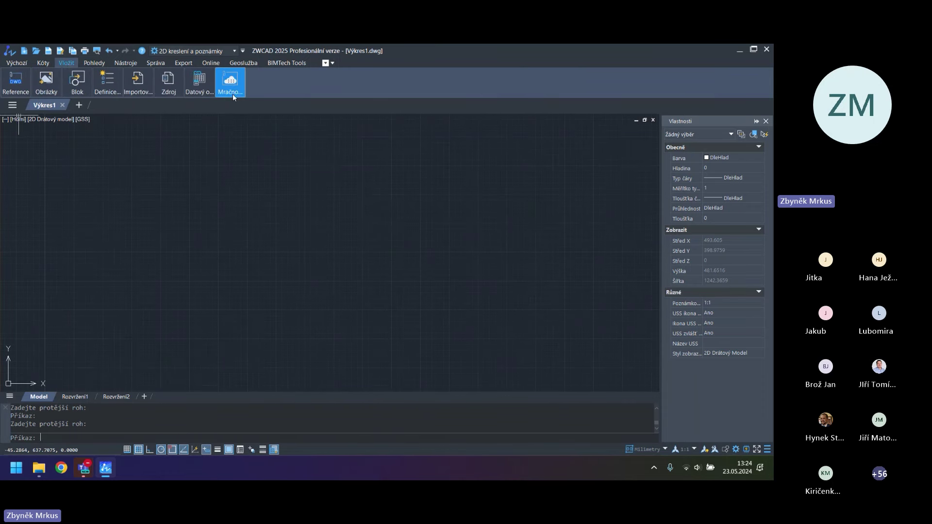
pyautogui.click(17, 63)
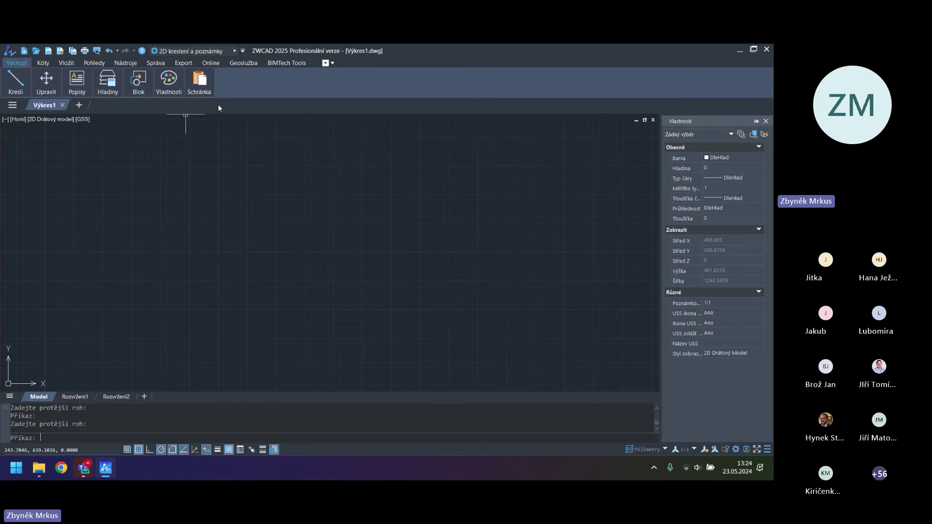
# Expand the ribbon to full size, check its minimization options, and close them without choosing another mode
pyautogui.click(333, 66)
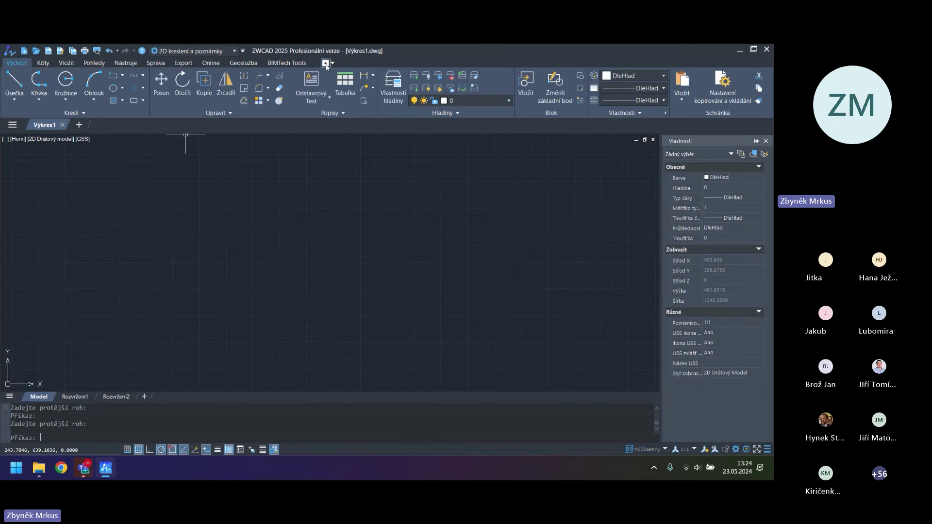
pyautogui.click(332, 63)
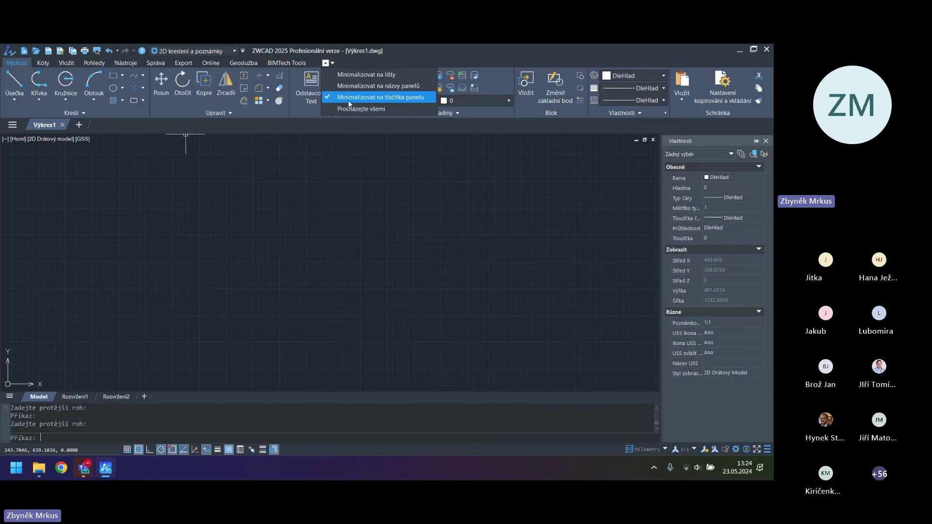
pyautogui.click(328, 166)
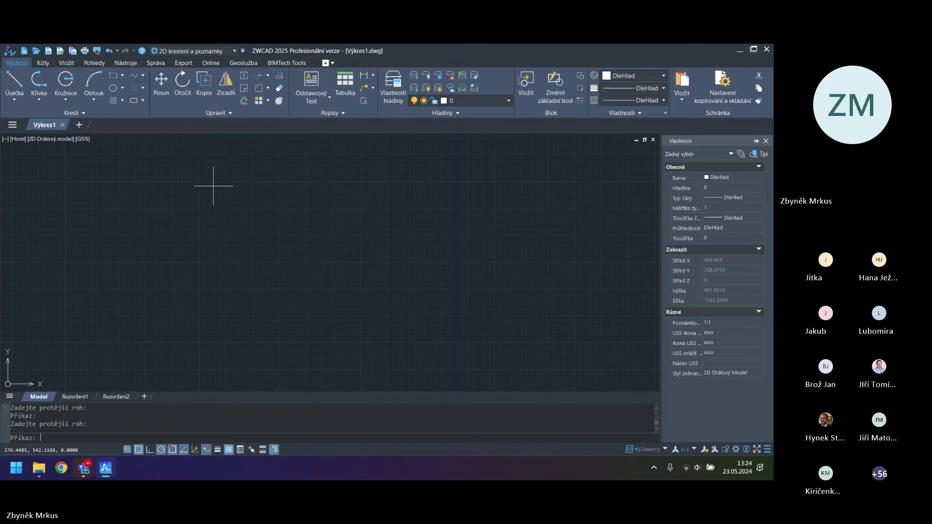
pyautogui.click(186, 218)
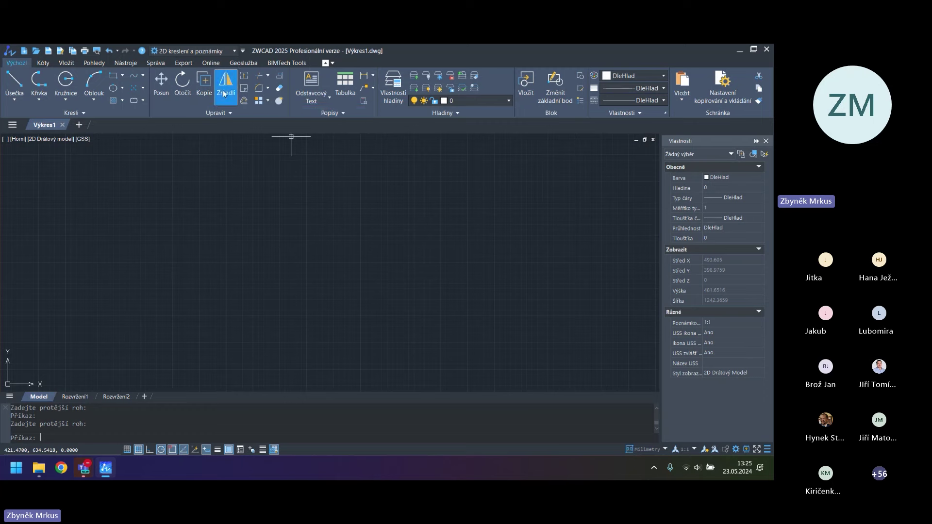
# Float the Dokumenty group of the Online category over the drawing area, return it to the ribbon, and go back to Výchozí
pyautogui.click(210, 62)
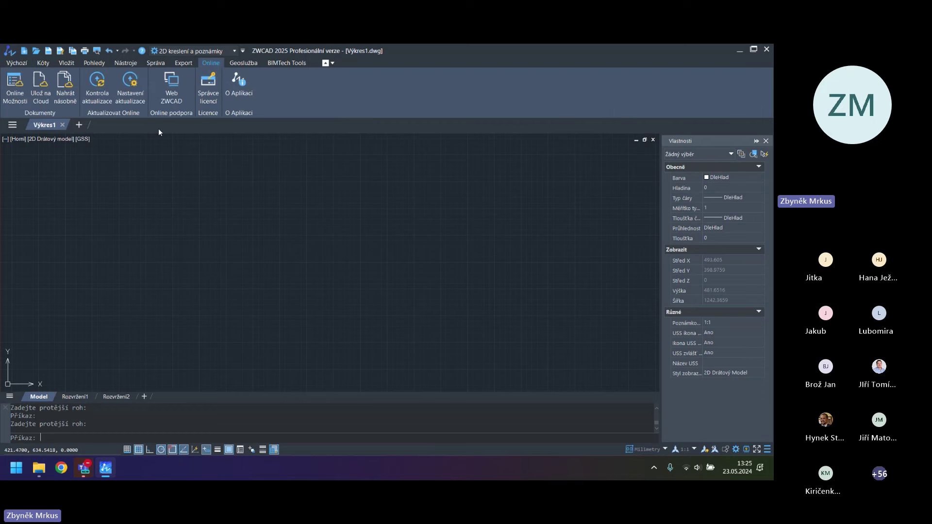
pyautogui.moveTo(55, 111); pyautogui.dragTo(150, 243)
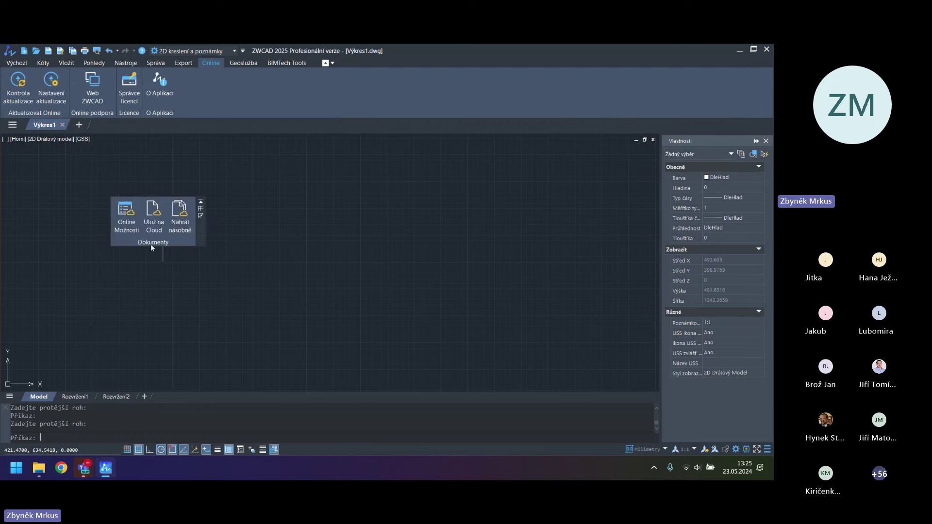
pyautogui.click(200, 204)
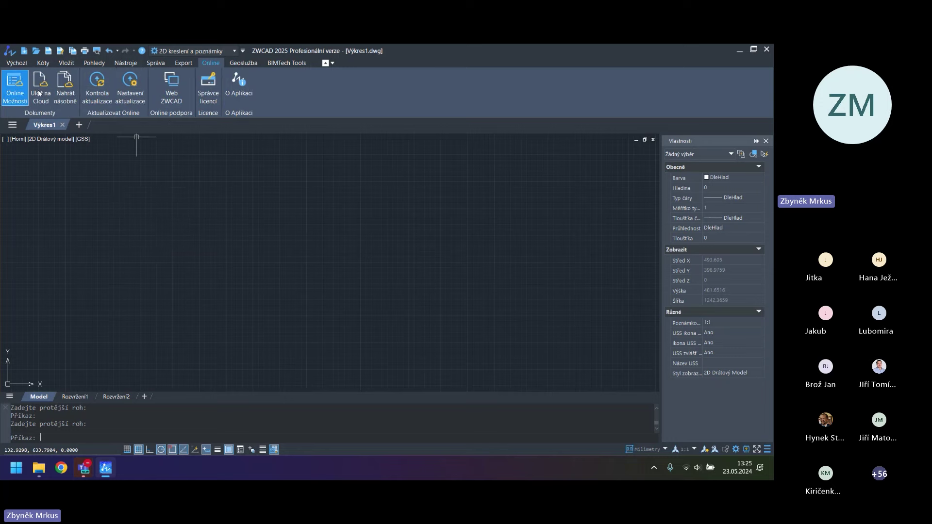
pyautogui.click(17, 63)
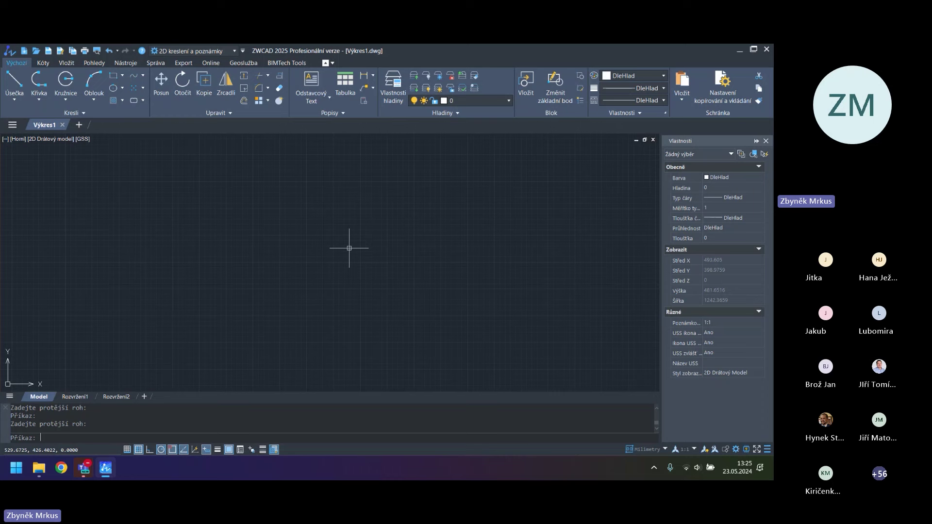
# Switch the workspace to ZWCAD Klasický and check the available workspaces without changing the choice
pyautogui.click(736, 451)
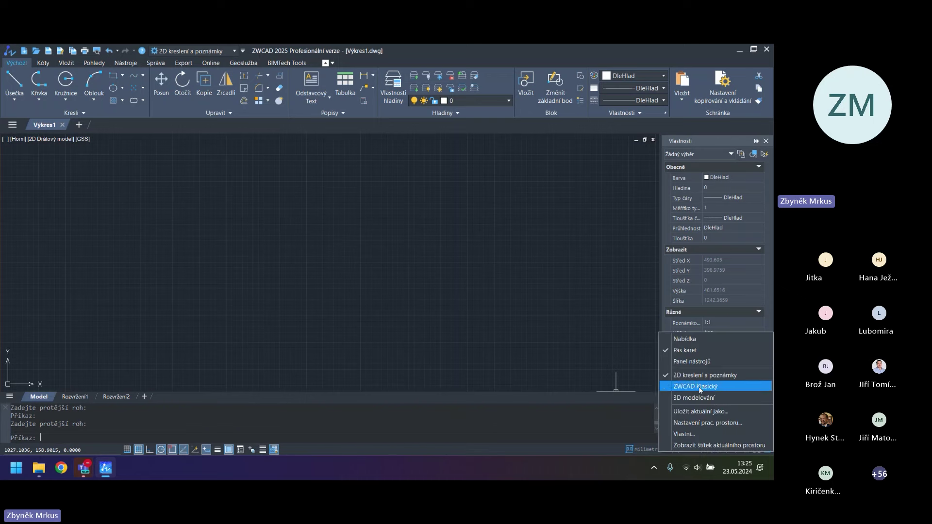
pyautogui.click(698, 386)
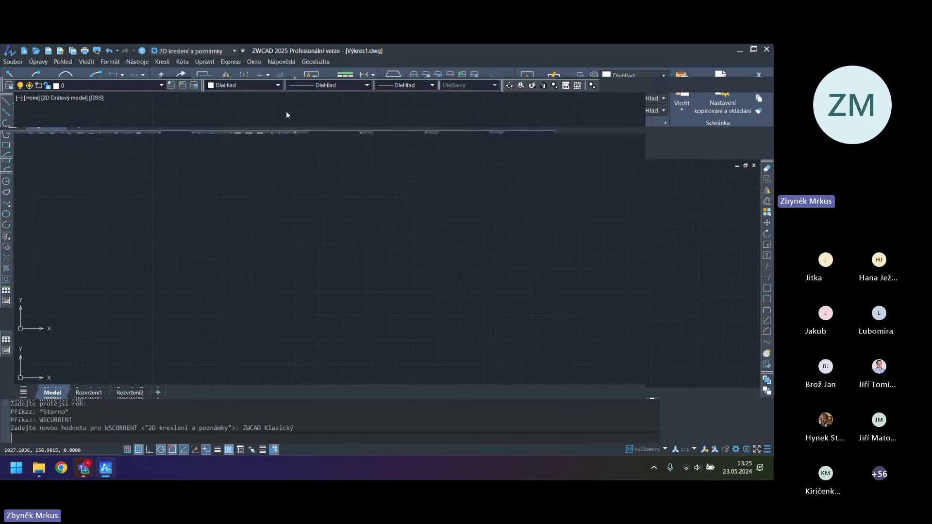
pyautogui.click(218, 52)
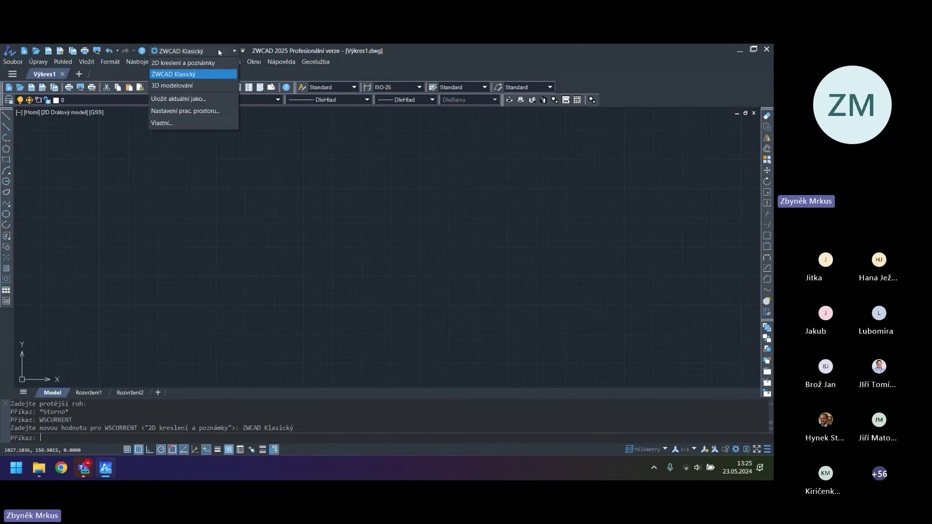
pyautogui.click(218, 52)
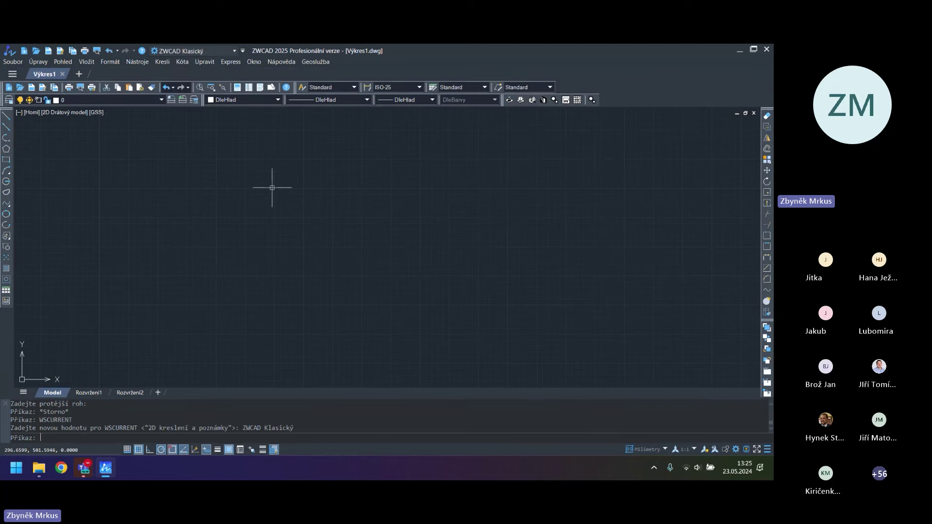
pyautogui.click(208, 176)
pyautogui.click(211, 178)
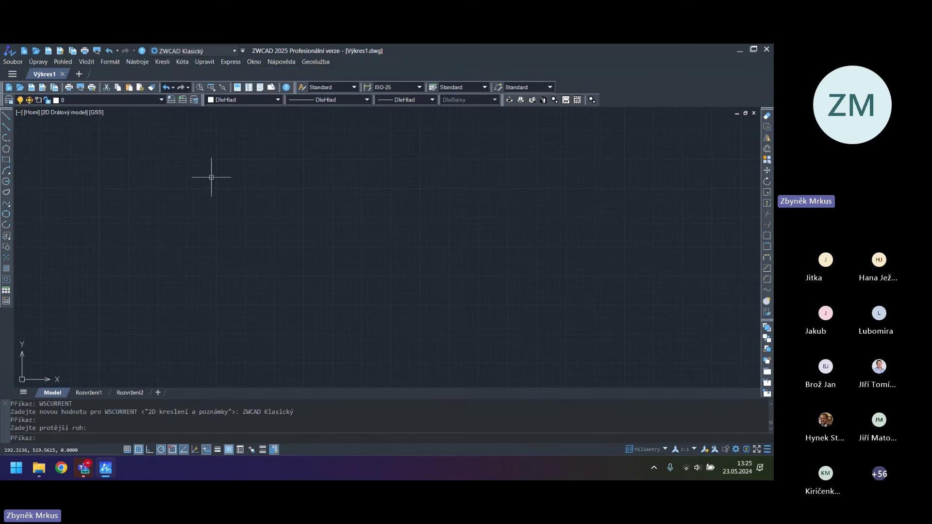
# Remove the Nový command from the quick access toolbar and add it back
pyautogui.click(242, 51)
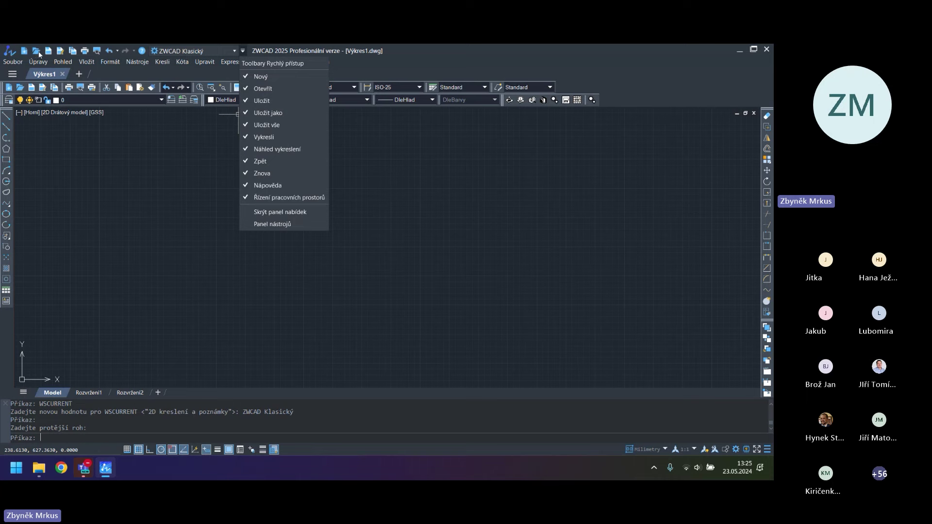
pyautogui.click(250, 77)
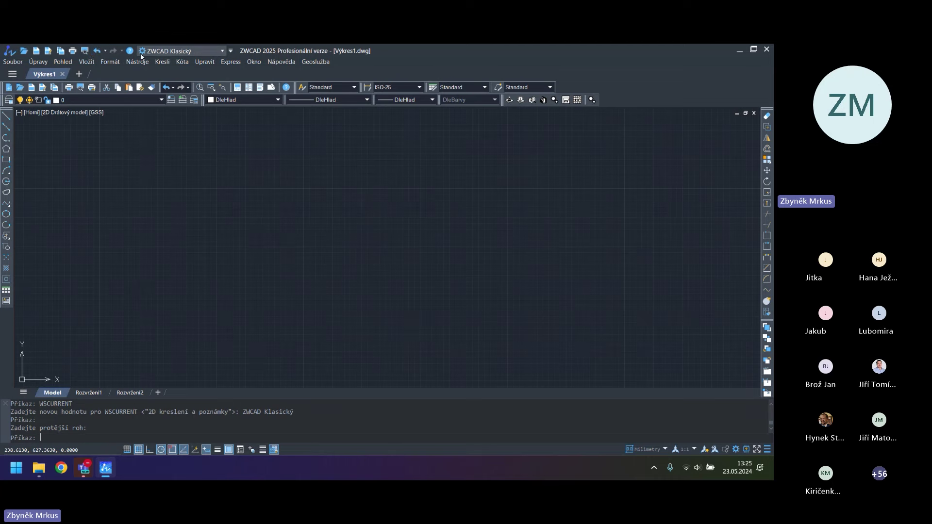
pyautogui.click(231, 51)
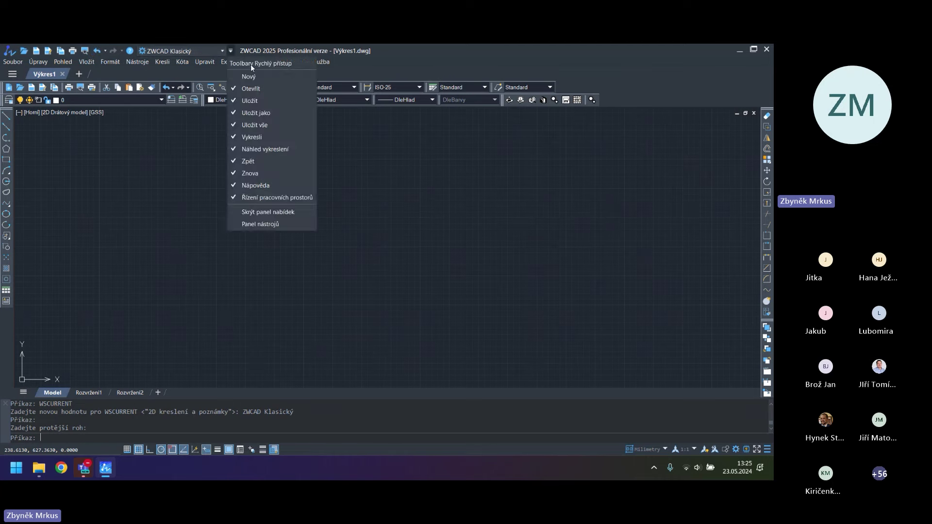
pyautogui.click(248, 76)
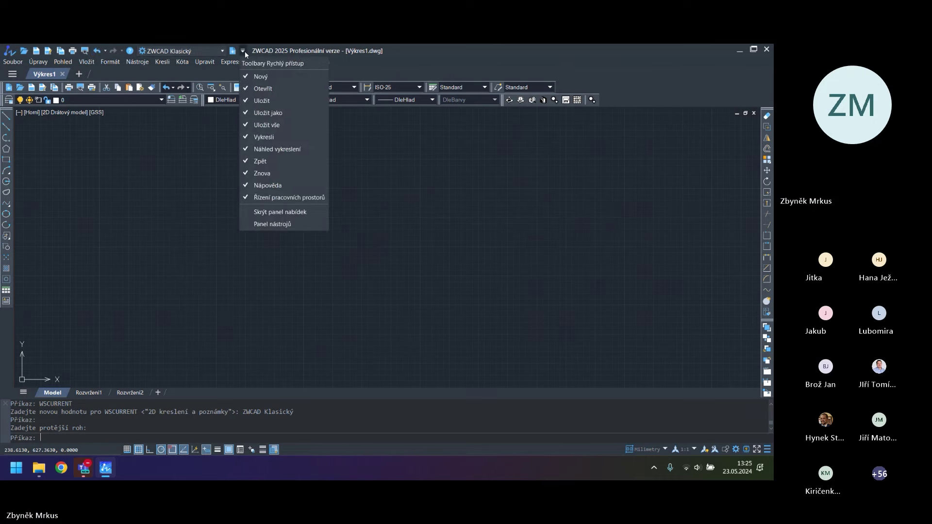
# Hide the classic menu bar and show it again through the quick access toolbar options
pyautogui.click(295, 212)
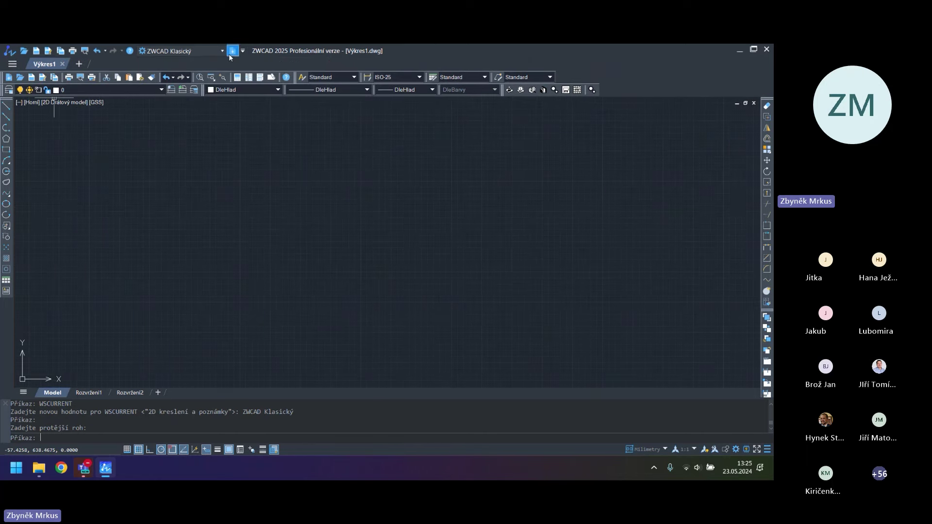
pyautogui.click(242, 50)
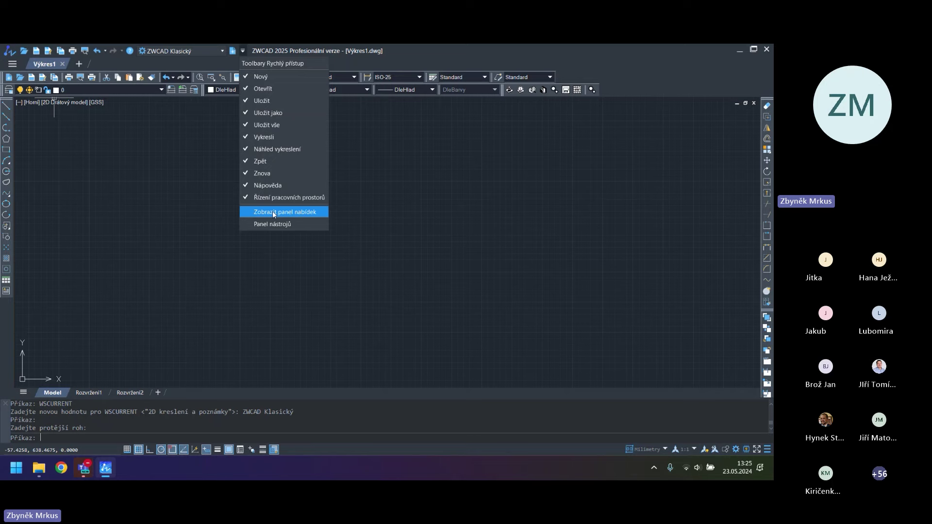
pyautogui.moveTo(272, 211)
pyautogui.click(292, 229)
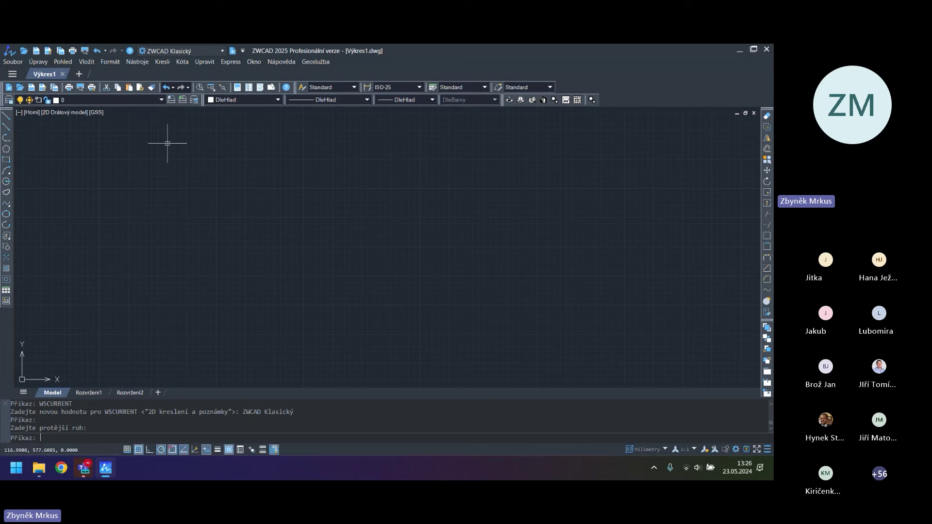
# Create a second drawing and detach it from the drawing tabs into its own floating window
pyautogui.click(78, 74)
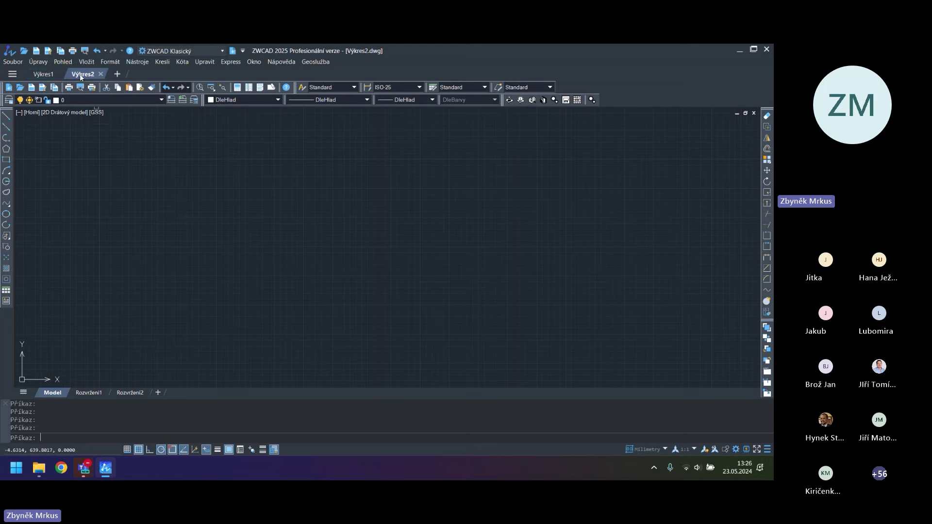
pyautogui.moveTo(80, 74); pyautogui.dragTo(427, 143)
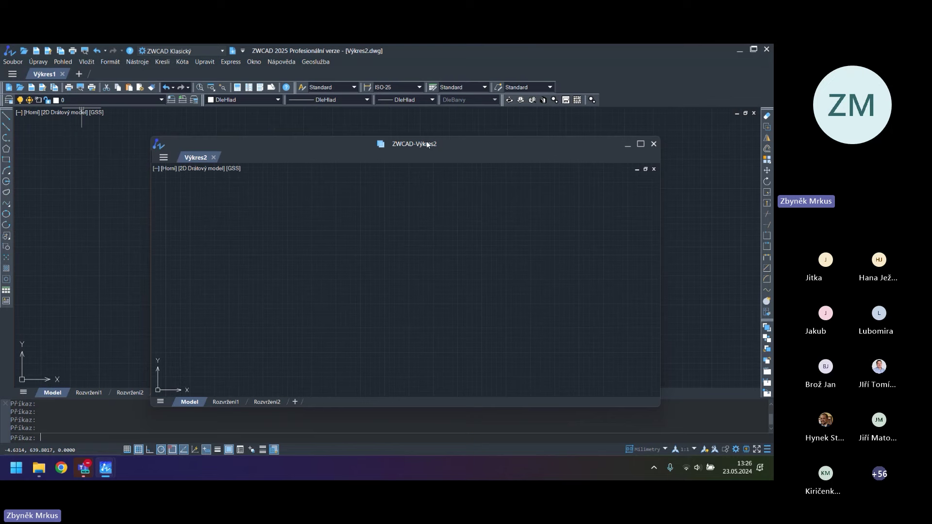
pyautogui.moveTo(110, 475)
pyautogui.moveTo(351, 145); pyautogui.dragTo(328, 138)
# Maximize the floating Výkres2 window, restore its size, and dock it back among the drawing tabs
pyautogui.doubleClick(328, 138)
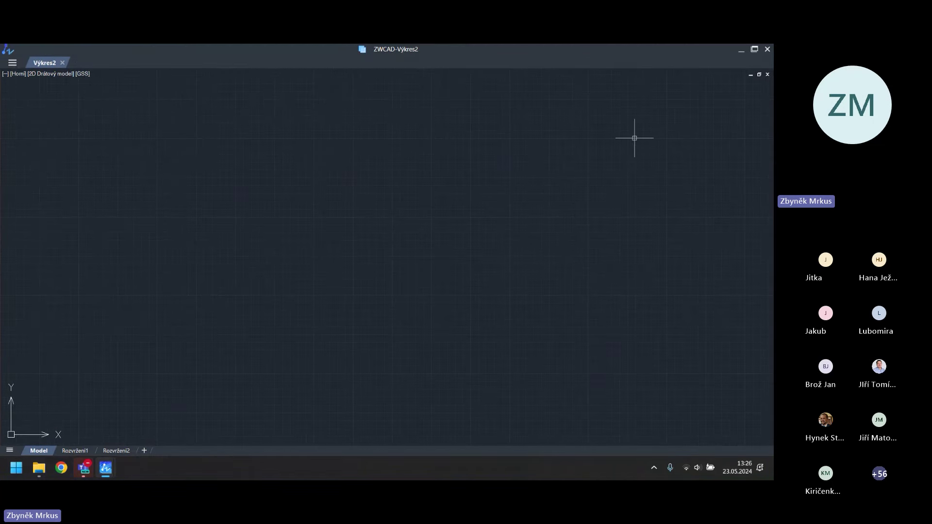
pyautogui.click(754, 50)
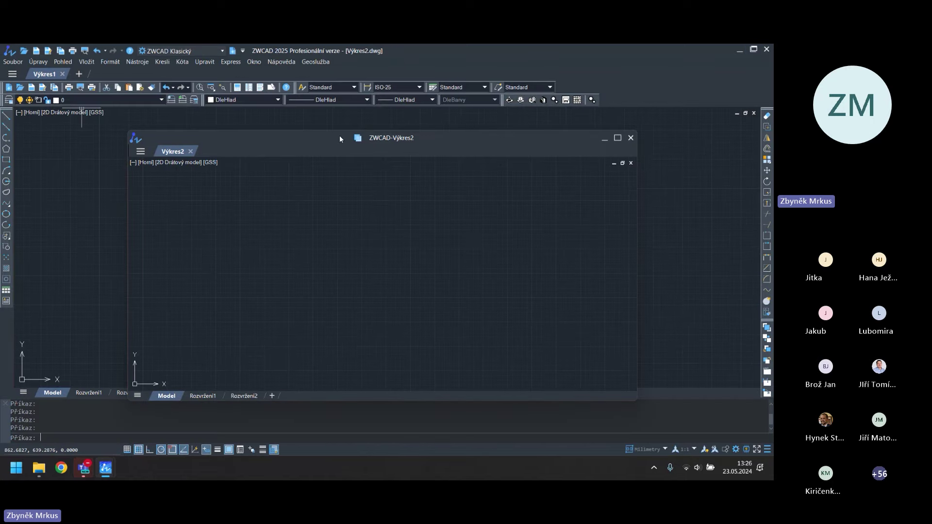
pyautogui.moveTo(339, 138)
pyautogui.mouseDown()
pyautogui.moveTo(26, 59)
pyautogui.moveTo(55, 83)
pyautogui.moveTo(82, 76)
pyautogui.mouseUp()
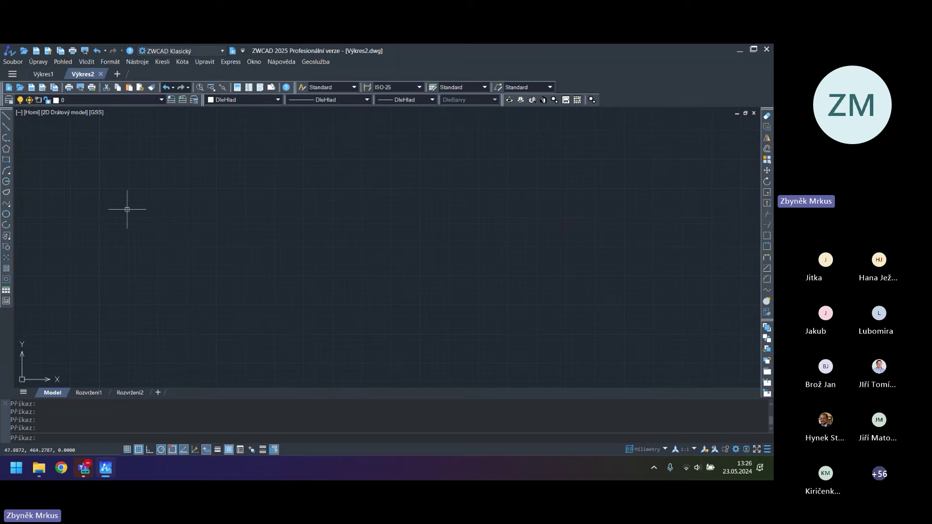
# Detach Výkres2 into a separate window again, maximize and restore it, and return it beside Výkres1
pyautogui.click(43, 75)
pyautogui.click(80, 74)
pyautogui.moveTo(205, 172); pyautogui.dragTo(250, 183)
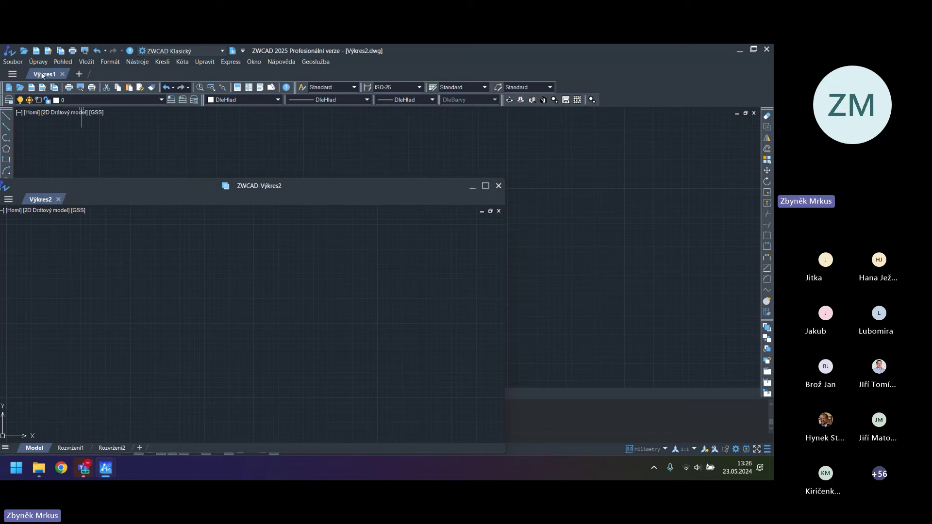
pyautogui.moveTo(280, 192); pyautogui.dragTo(676, 154)
pyautogui.moveTo(443, 168); pyautogui.dragTo(387, 141)
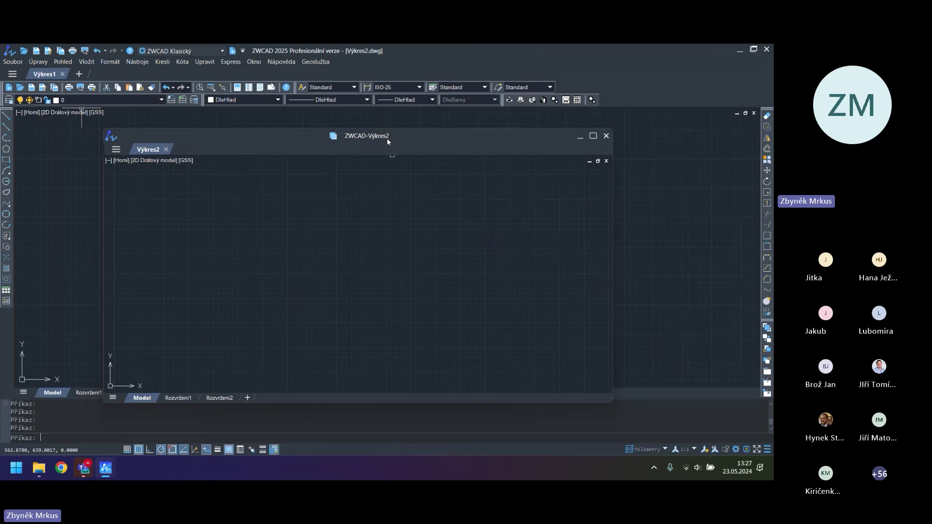
pyautogui.click(592, 136)
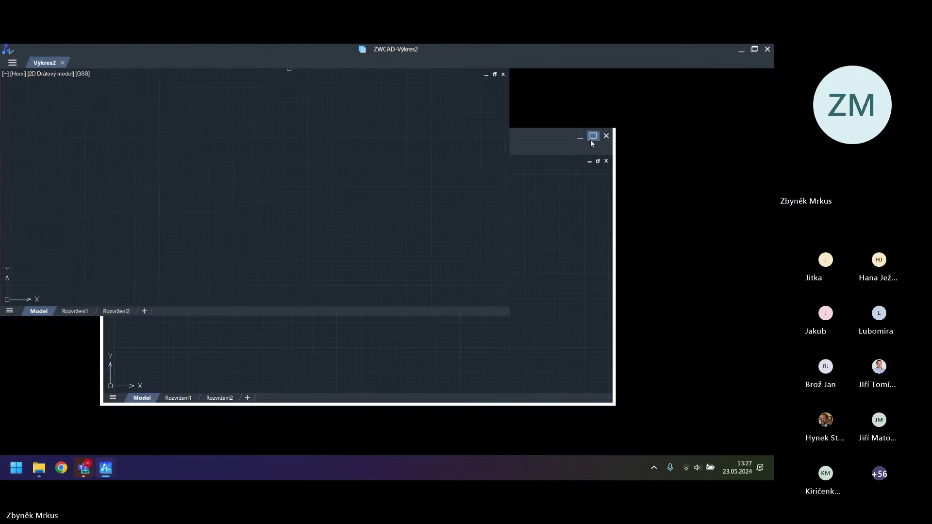
pyautogui.click(754, 50)
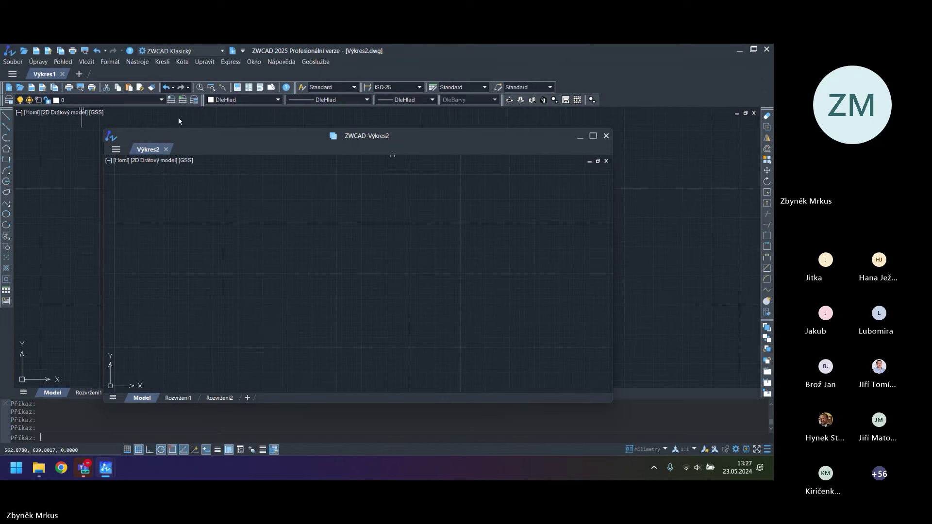
pyautogui.moveTo(180, 138); pyautogui.dragTo(82, 75)
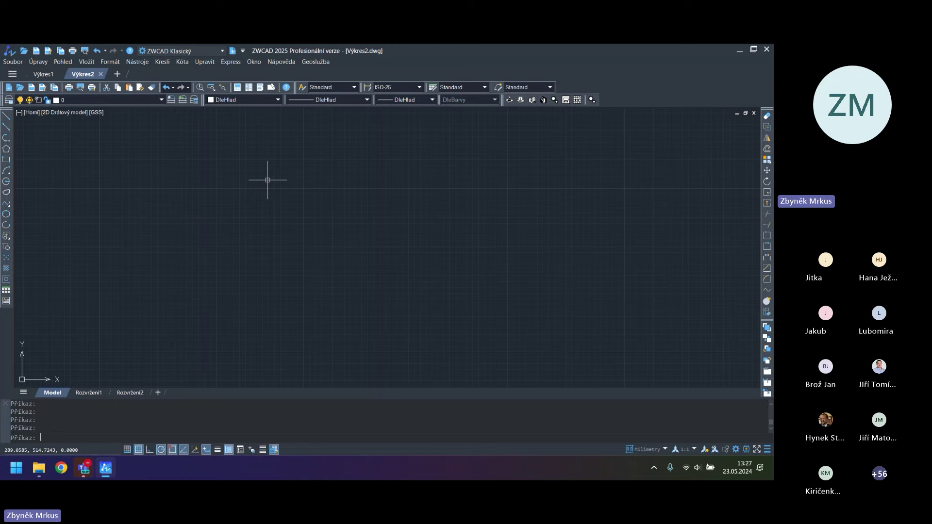
# Open the Vlastnosti and Rychlá kalkulačka palettes and anchor both collapsed along the right edge of the drawing area
pyautogui.hotkey('ctrl', '1')
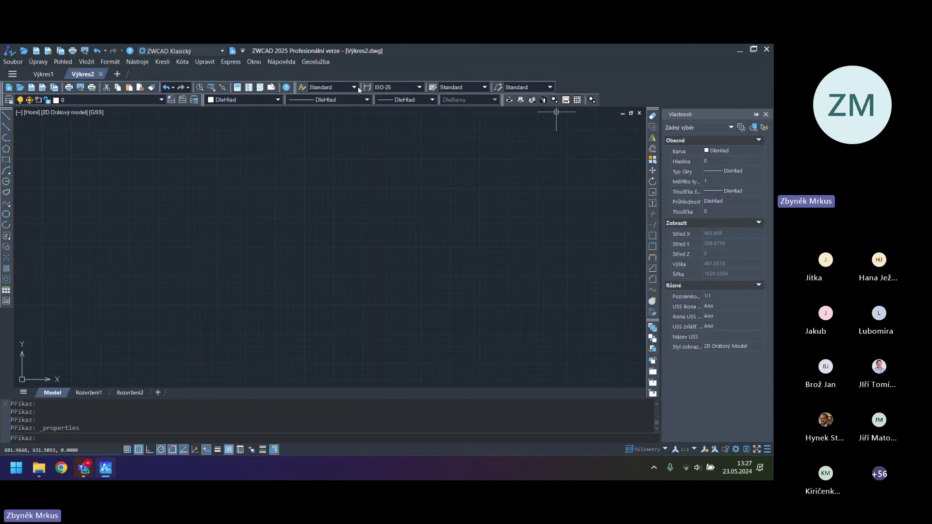
pyautogui.click(134, 61)
pyautogui.moveTo(189, 120)
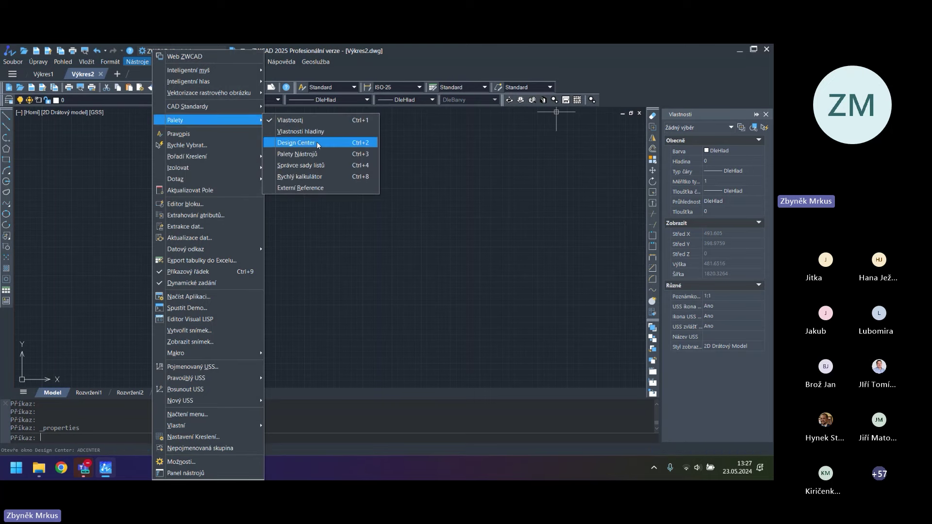
pyautogui.click(328, 177)
pyautogui.moveTo(756, 149); pyautogui.dragTo(570, 165)
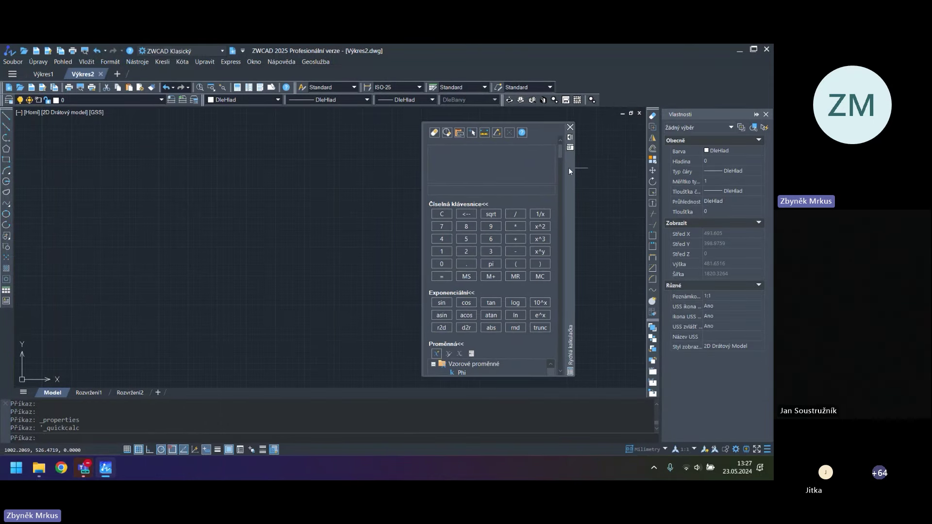
pyautogui.moveTo(569, 167); pyautogui.dragTo(753, 126)
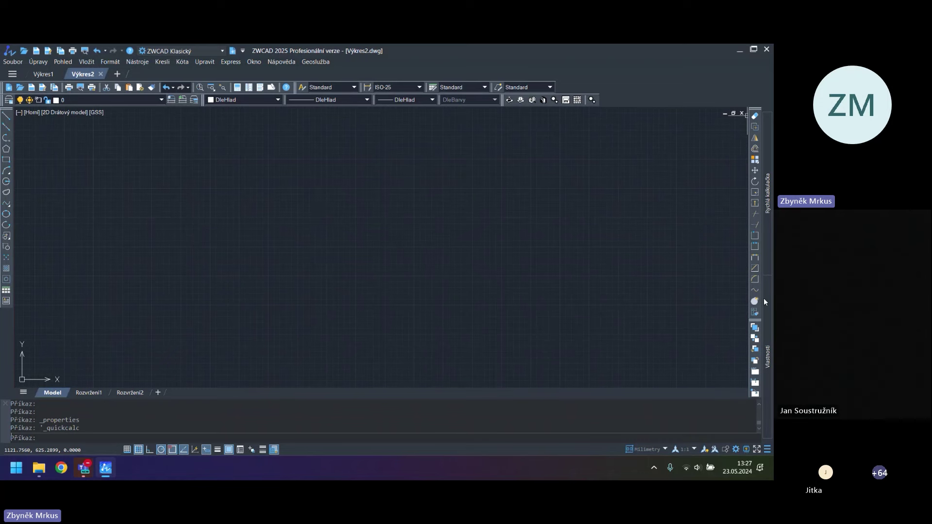
# Expand the anchored Rychlá kalkulačka and Vlastnosti palettes temporarily to view their contents
pyautogui.moveTo(767, 201)
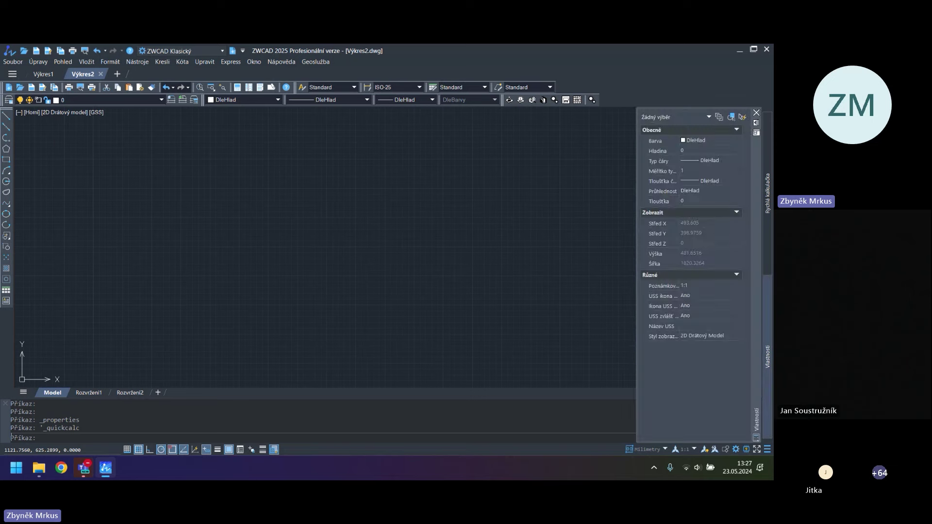
pyautogui.click(471, 212)
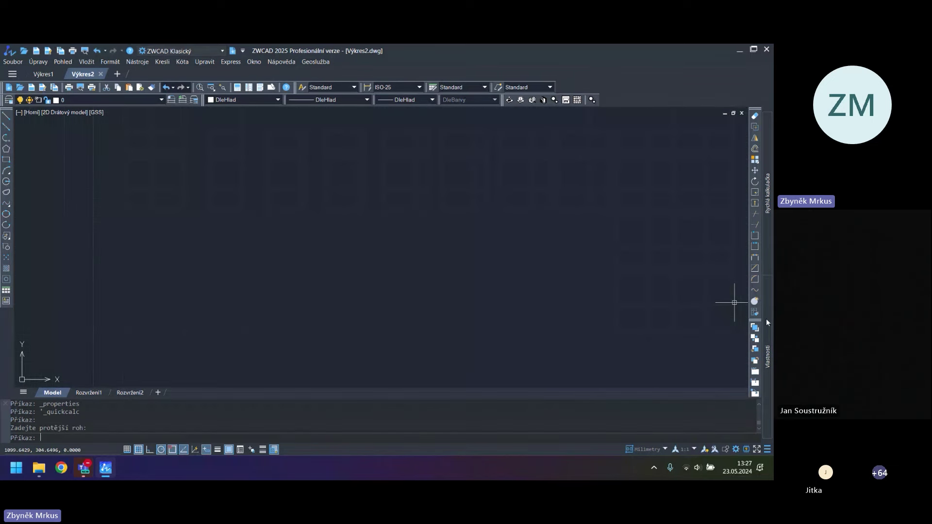
pyautogui.moveTo(767, 316)
pyautogui.click(516, 308)
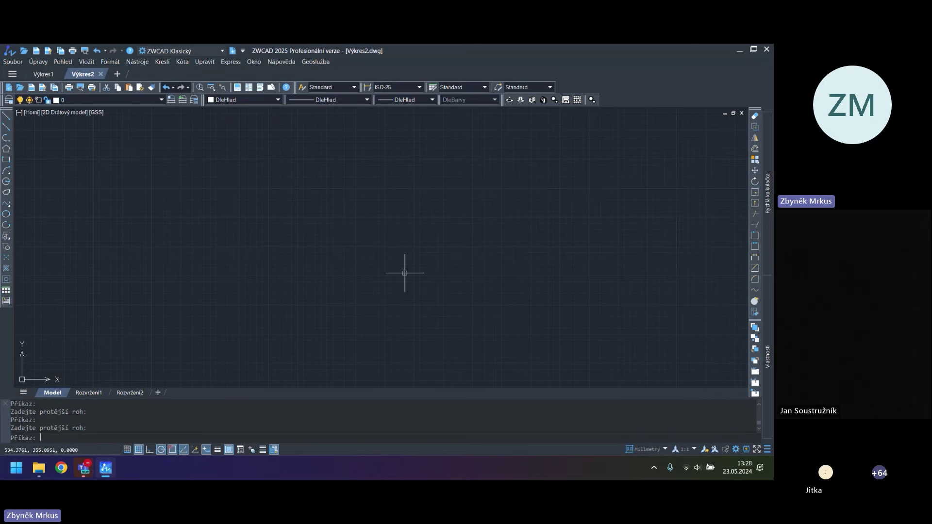
pyautogui.moveTo(766, 323)
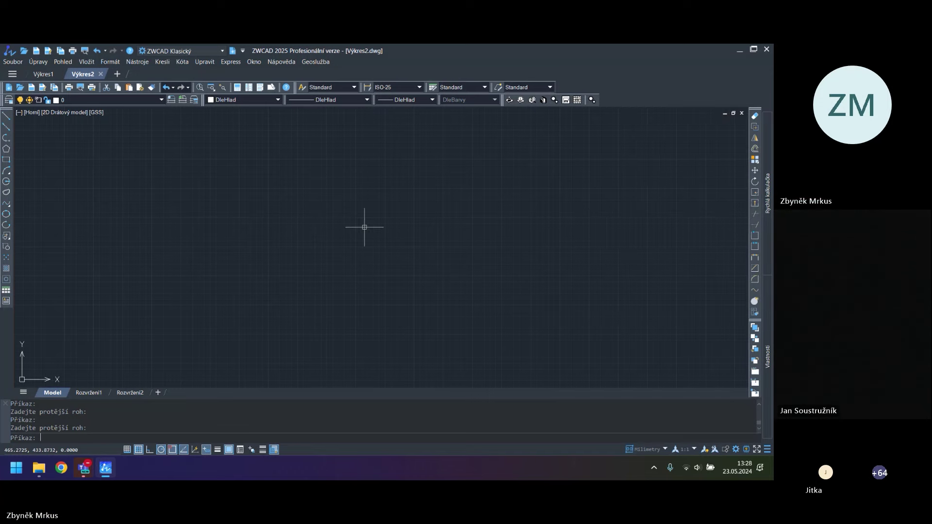
# Open the Externí reference palette and the layer properties manager, dock them side by side on the left, and collapse both
pyautogui.write('xr')
pyautogui.press('Return')
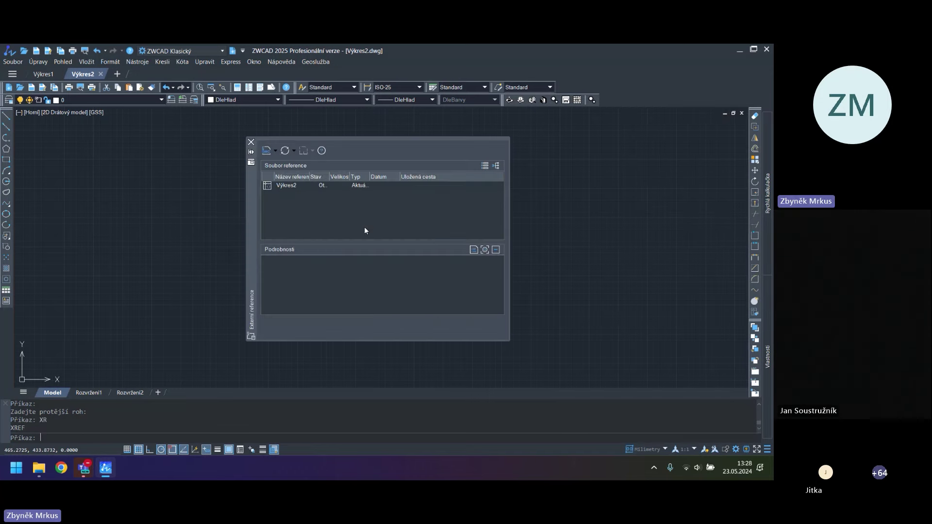
pyautogui.click(7, 101)
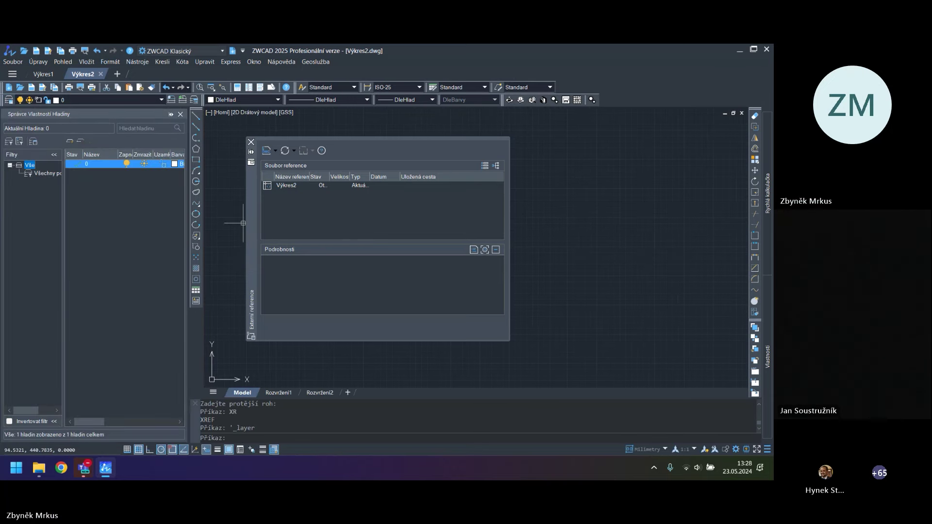
pyautogui.moveTo(250, 193); pyautogui.dragTo(240, 139)
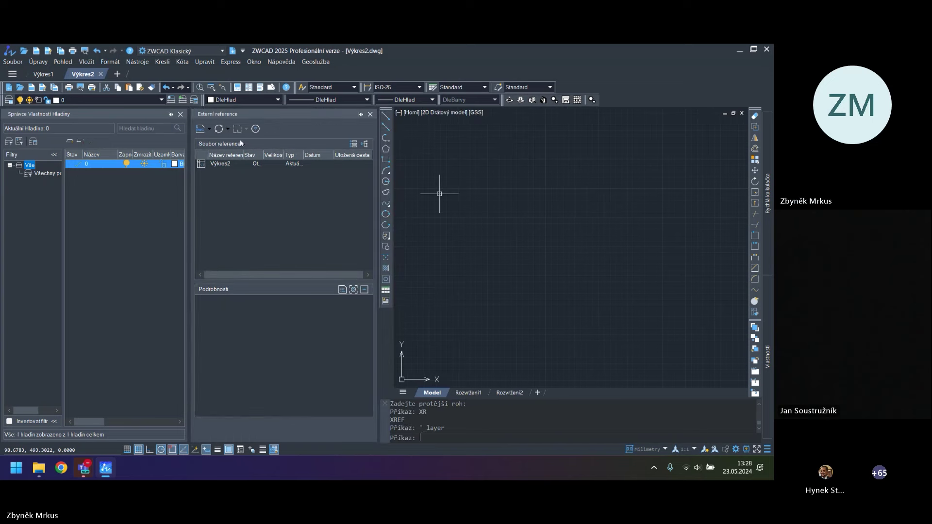
pyautogui.click(360, 115)
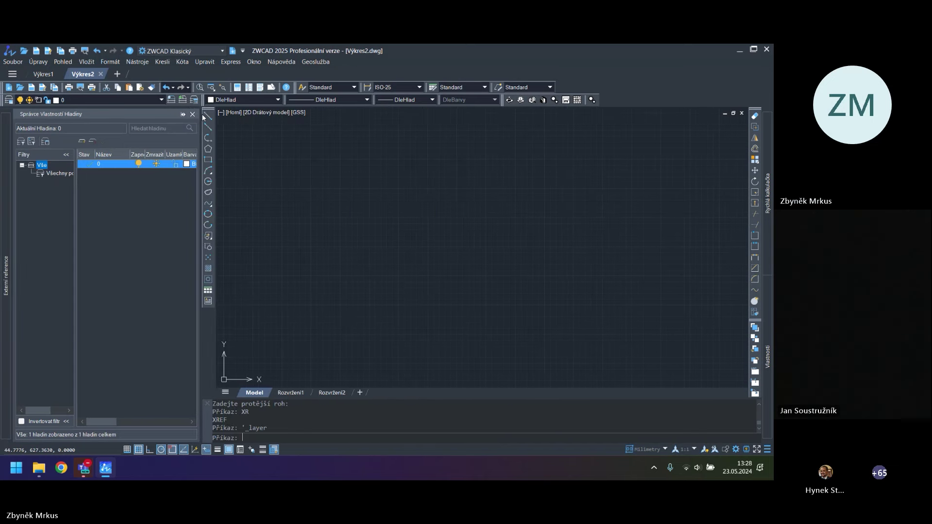
pyautogui.click(182, 115)
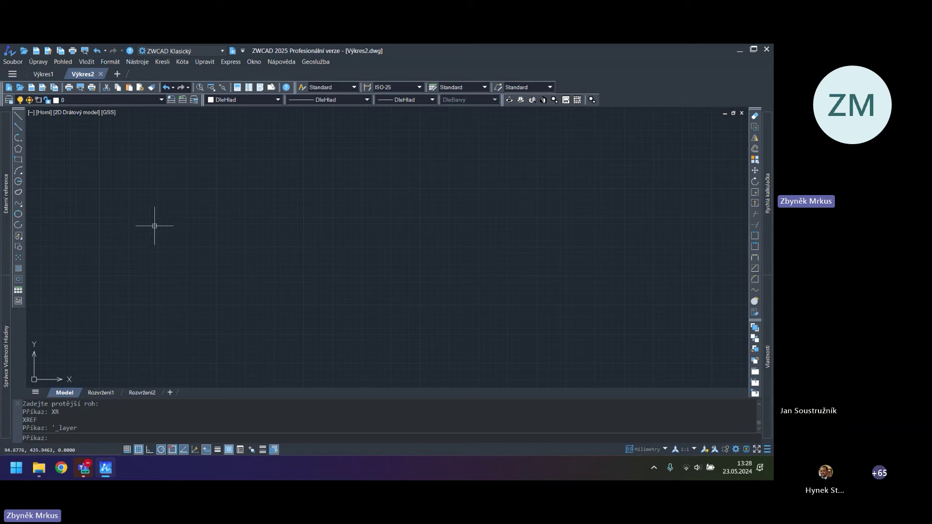
# Open DesignCenter, anchor it collapsed with the palettes on the left edge, and preview the anchored palettes
pyautogui.hotkey('ctrl', '2')
pyautogui.doubleClick(73, 117)
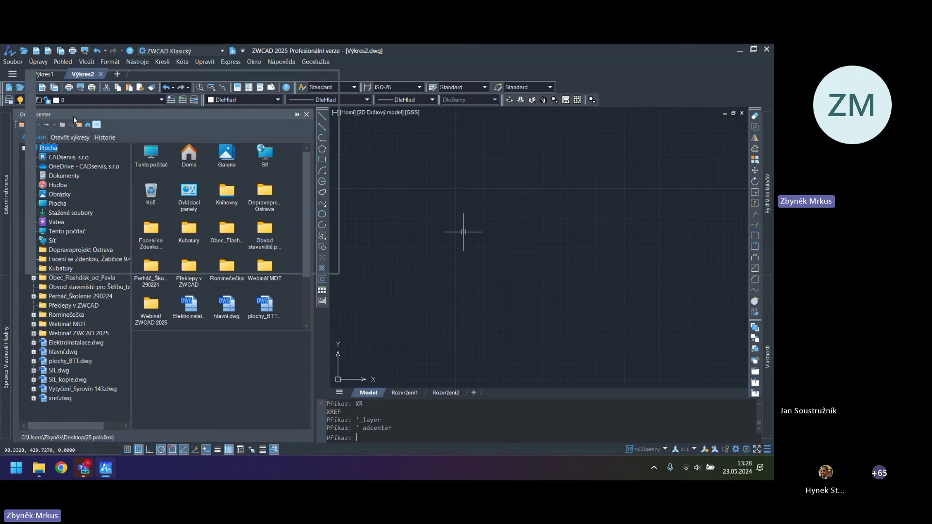
pyautogui.moveTo(28, 167)
pyautogui.mouseDown()
pyautogui.moveTo(4, 209)
pyautogui.moveTo(21, 262)
pyautogui.moveTo(14, 249)
pyautogui.mouseUp()
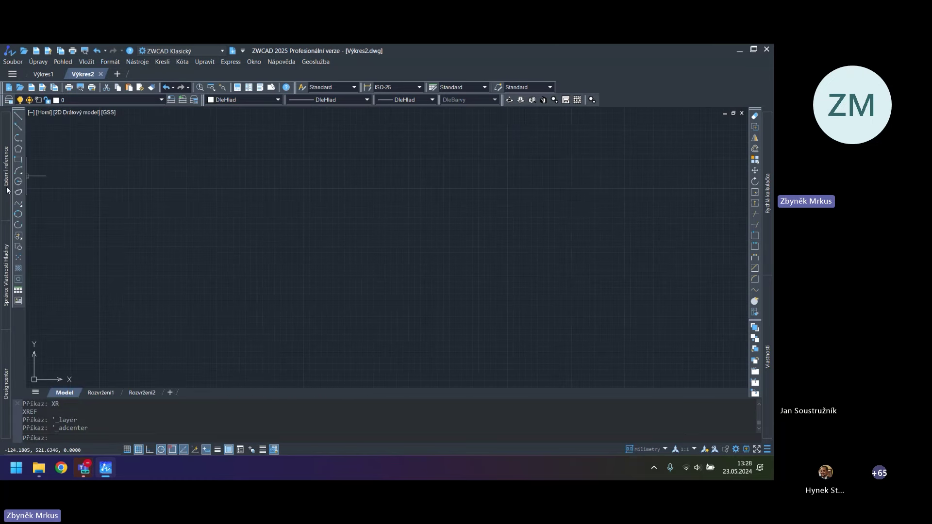
pyautogui.moveTo(7, 255)
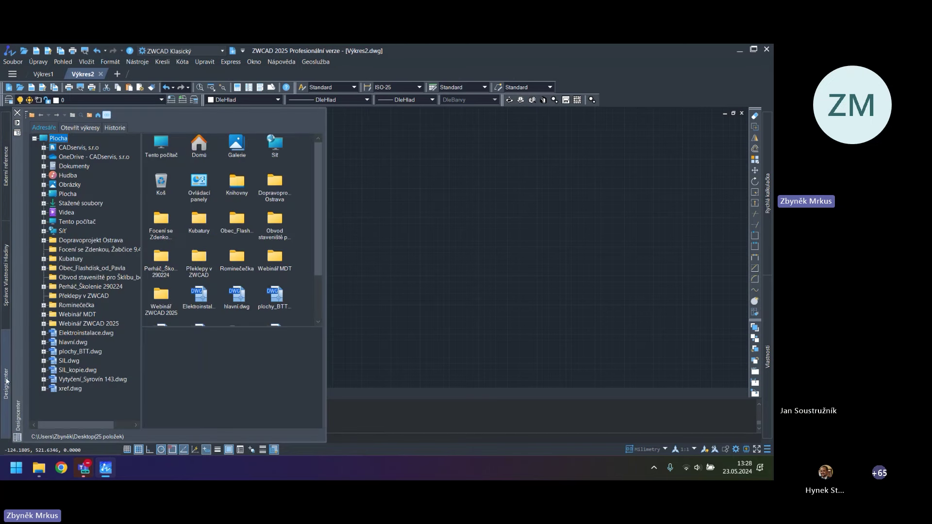
pyautogui.moveTo(7, 193)
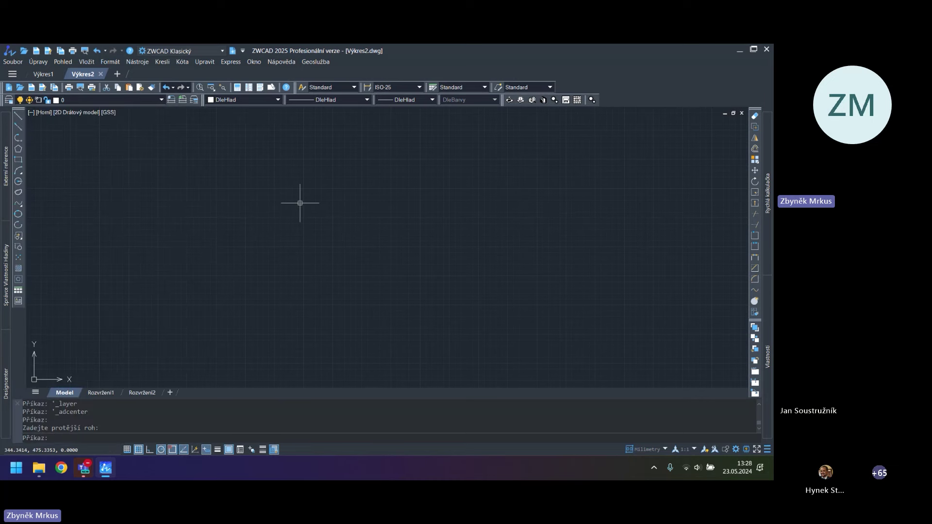
# Release the Externí reference palette from the left edge and move it as a floating palette over the drawing area
pyautogui.doubleClick(4, 155)
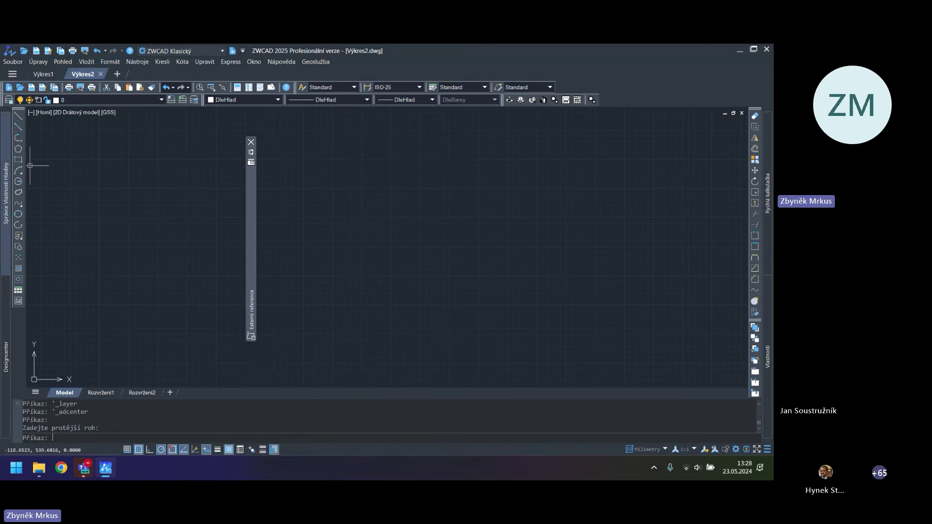
pyautogui.moveTo(251, 217)
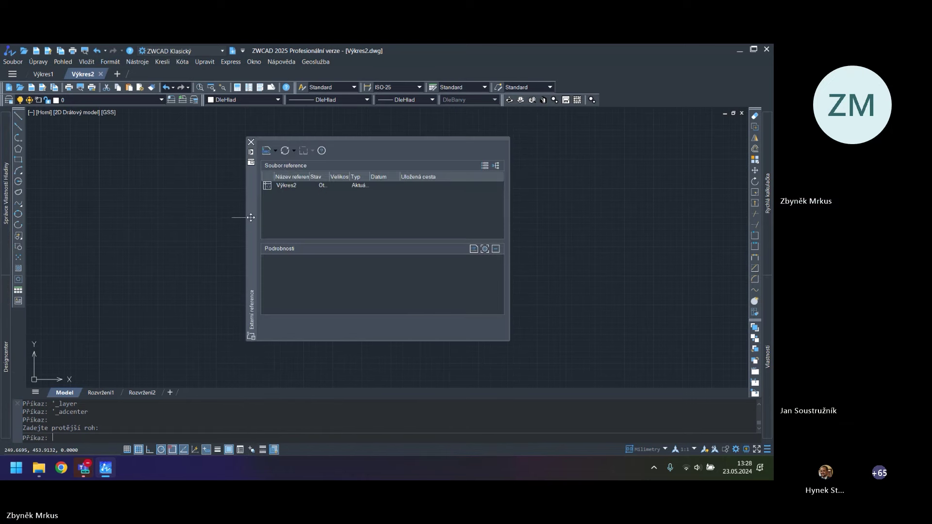
pyautogui.moveTo(250, 216); pyautogui.dragTo(169, 233)
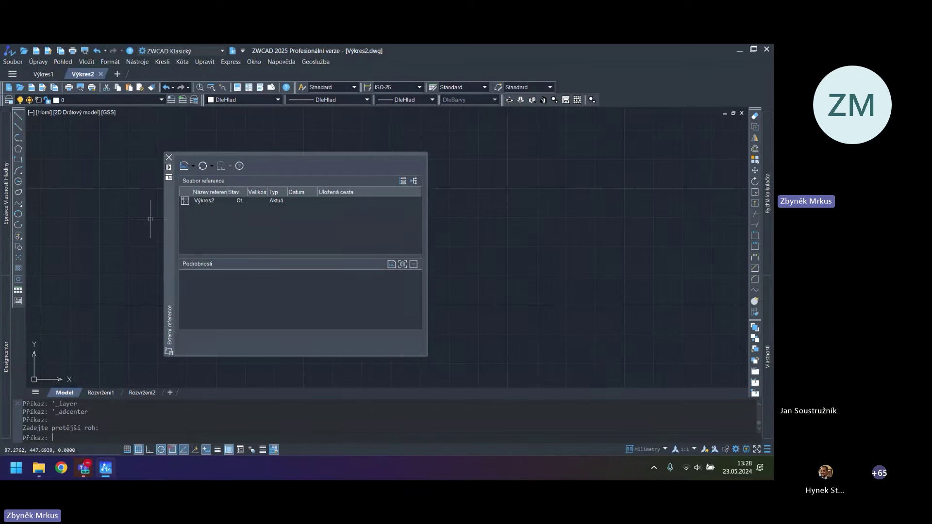
# Close the anchored layer properties manager and DesignCenter palettes
pyautogui.moveTo(6, 194)
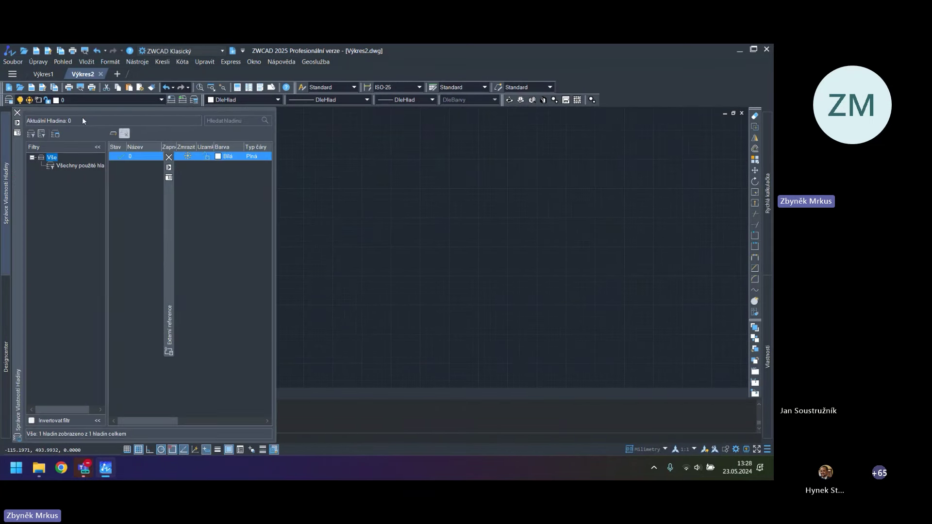
pyautogui.click(18, 112)
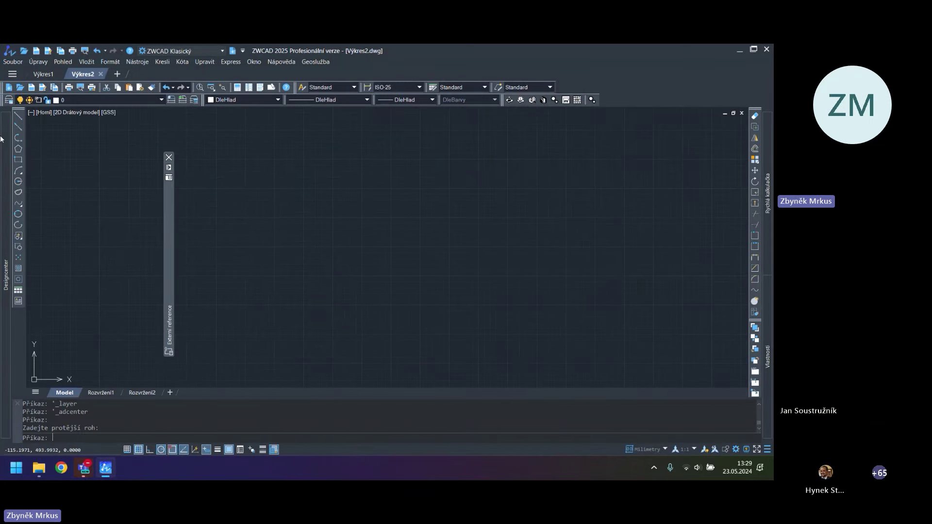
pyautogui.moveTo(6, 131)
pyautogui.click(17, 112)
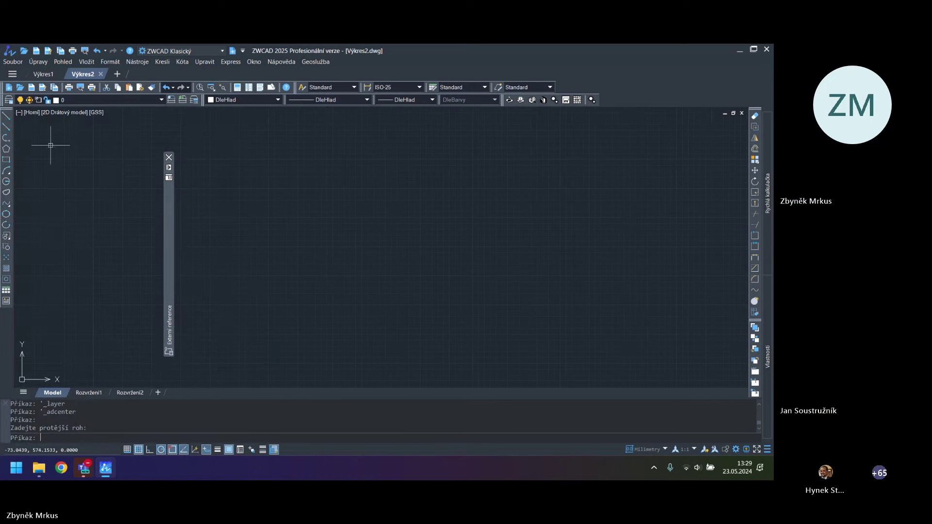
# Dock the floating Externí reference palette horizontally below the command line
pyautogui.moveTo(170, 220)
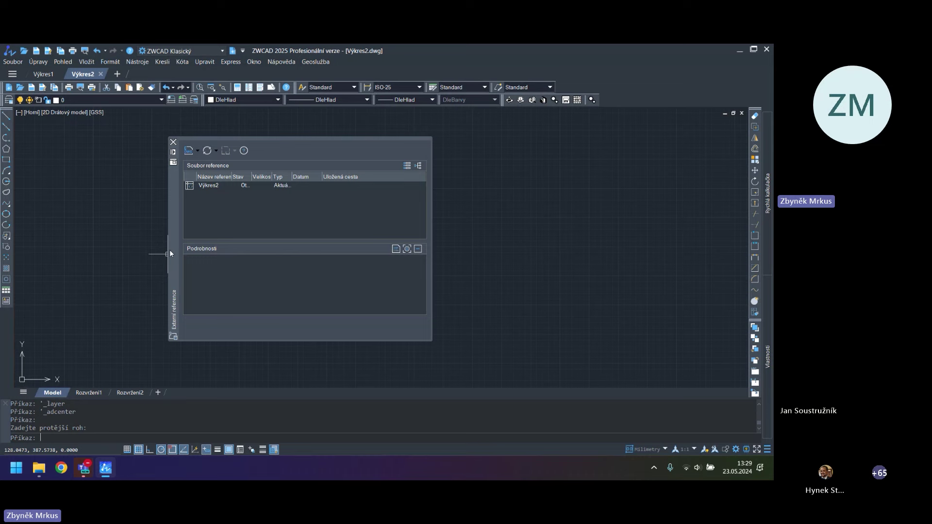
pyautogui.moveTo(169, 253)
pyautogui.mouseDown()
pyautogui.moveTo(171, 262)
pyautogui.moveTo(67, 279)
pyautogui.moveTo(366, 389)
pyautogui.moveTo(387, 439)
pyautogui.mouseUp()
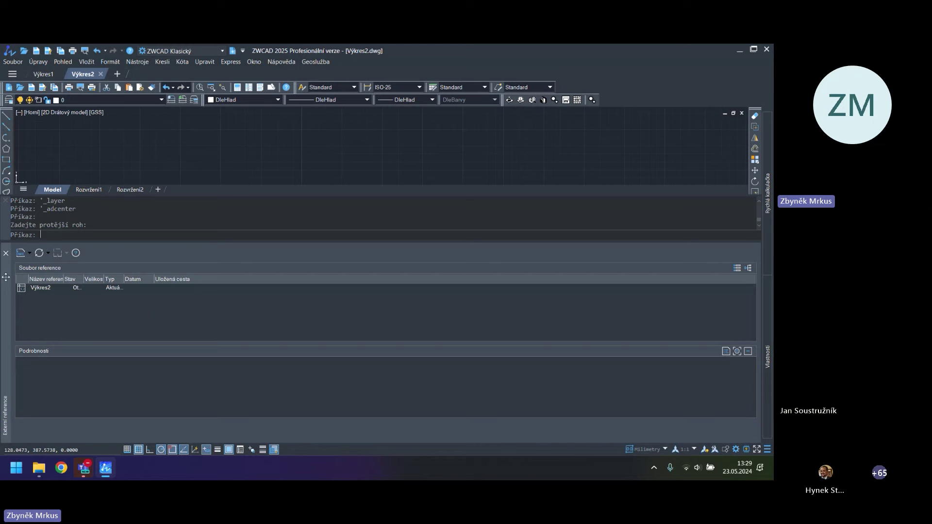
# Move the Externí reference palette from below the command line to the left edge, anchor it collapsed, and close it
pyautogui.moveTo(6, 279)
pyautogui.mouseDown()
pyautogui.moveTo(55, 264)
pyautogui.moveTo(66, 228)
pyautogui.moveTo(4, 244)
pyautogui.mouseUp()
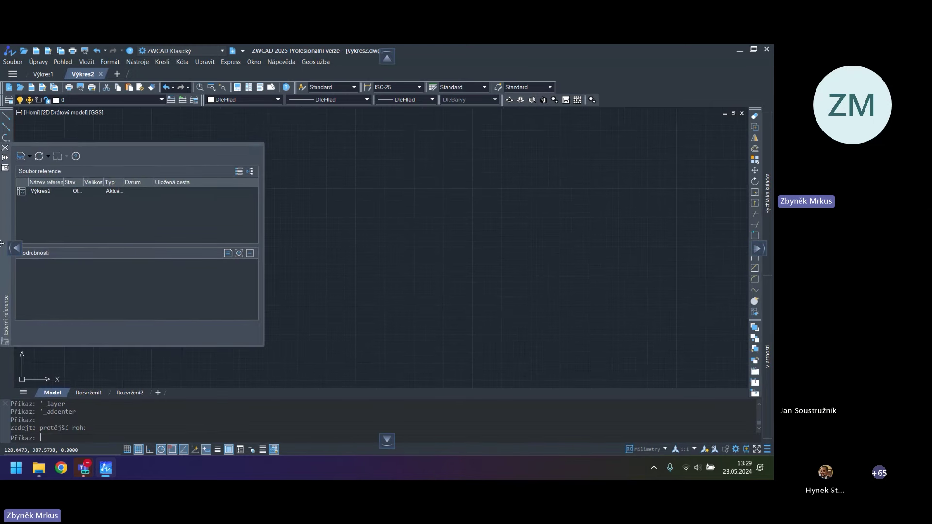
pyautogui.doubleClick(4, 245)
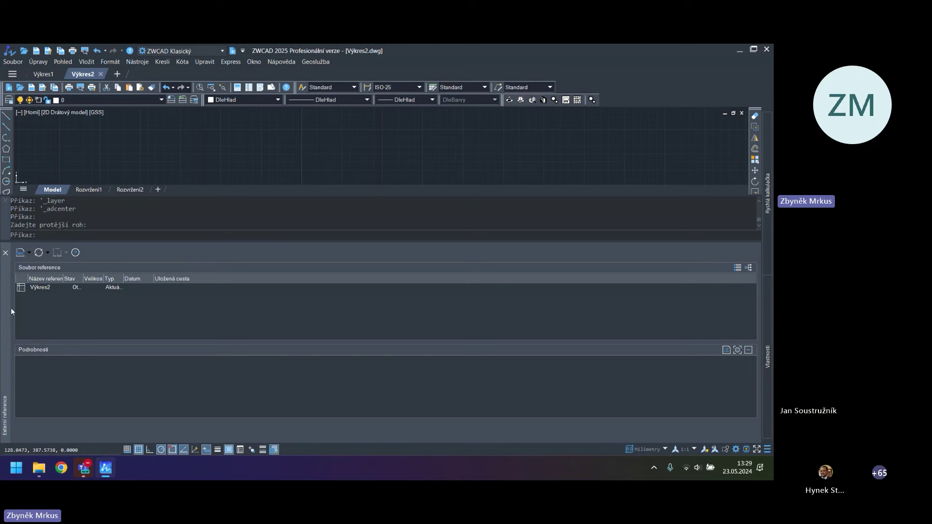
pyautogui.moveTo(10, 307); pyautogui.dragTo(13, 246)
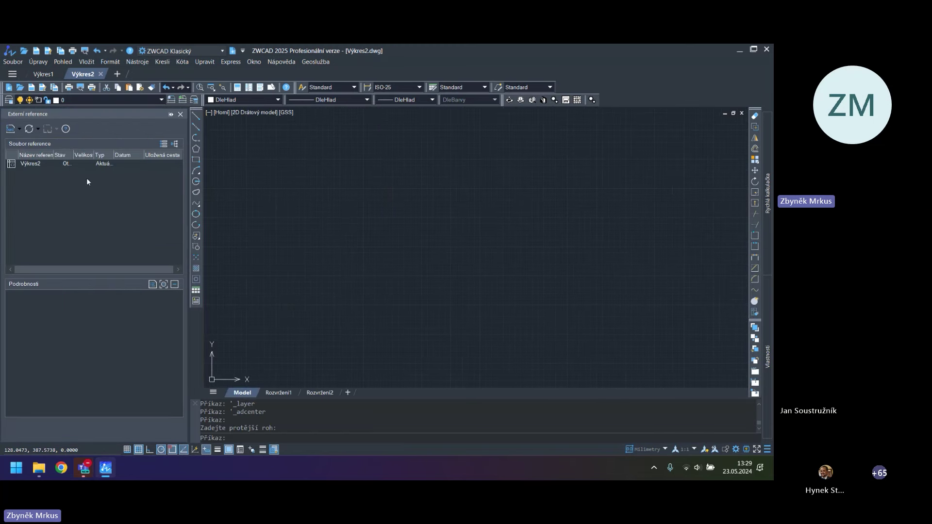
pyautogui.click(171, 114)
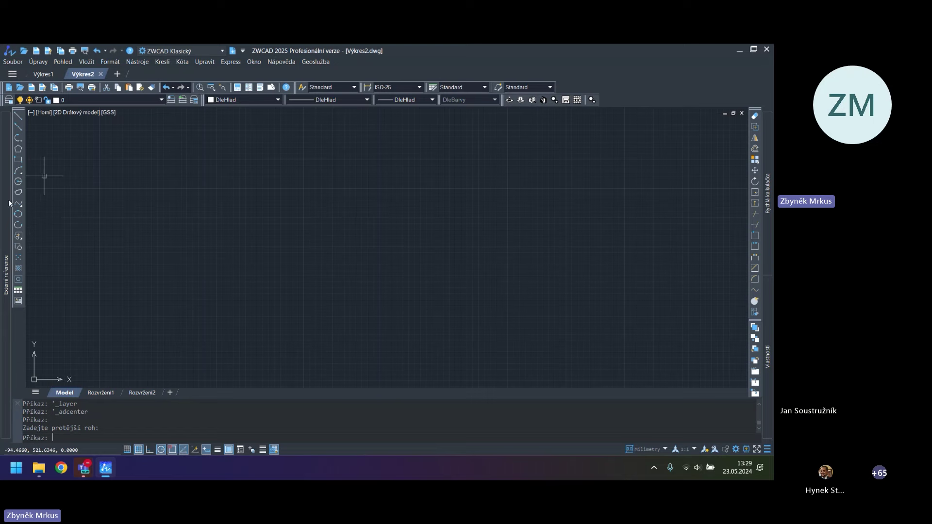
pyautogui.moveTo(1, 124)
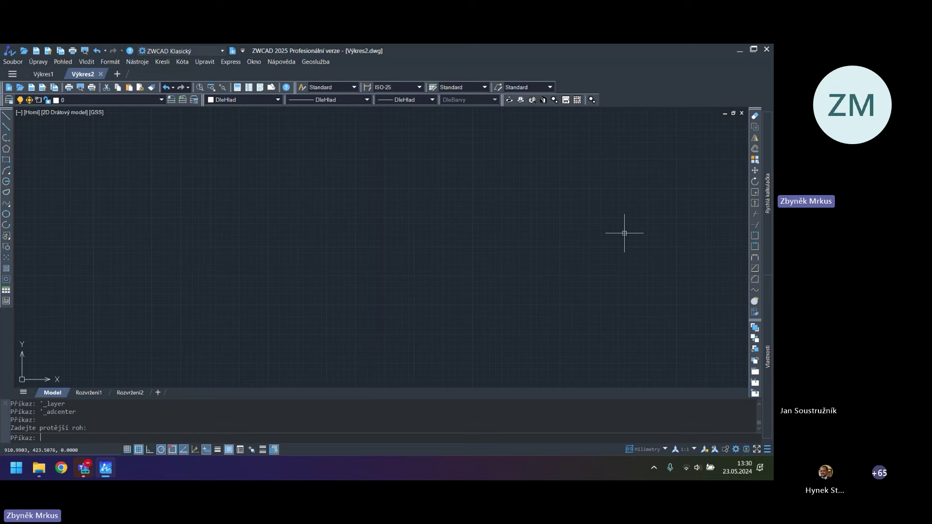
pyautogui.click(738, 449)
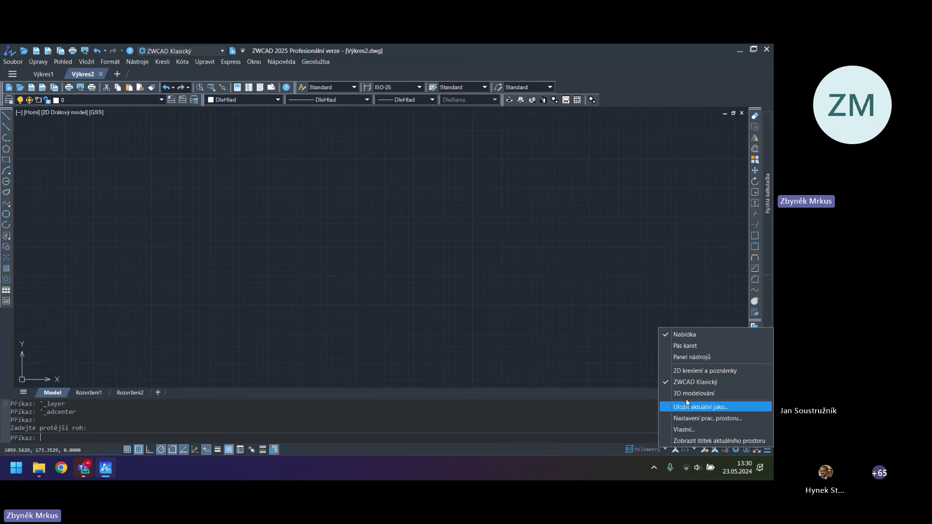
pyautogui.click(505, 298)
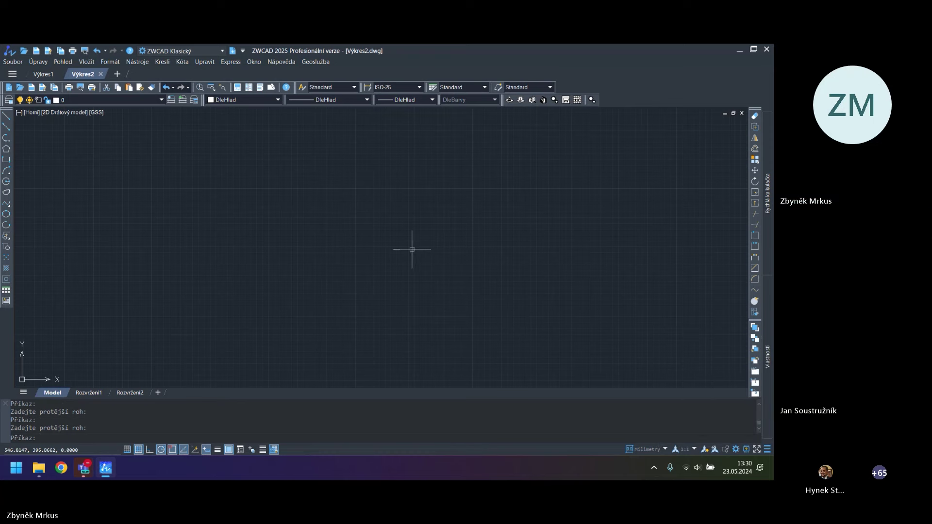
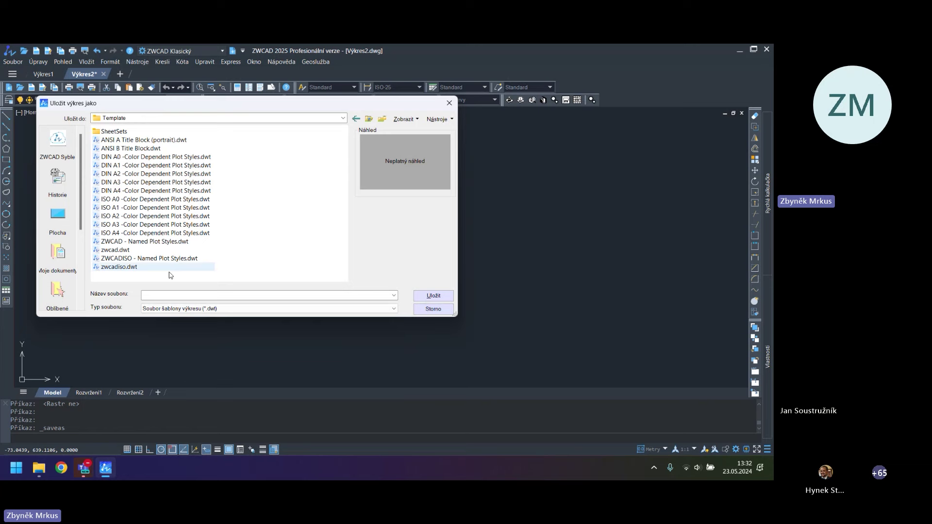
# Save the drawing as the template zwcadiso_metry.dwt in the Template folder
pyautogui.click(161, 267)
pyautogui.doubleClick(163, 295)
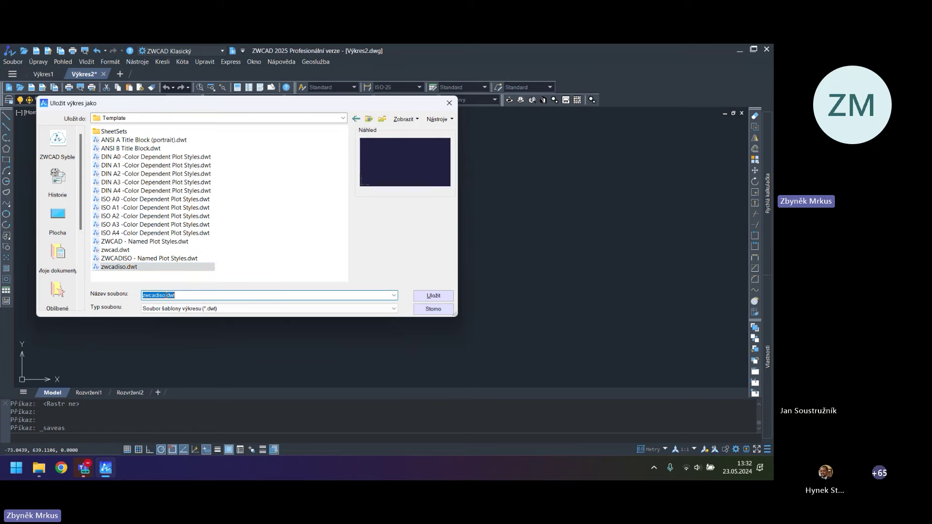
pyautogui.click(163, 295)
pyautogui.write('_metry')
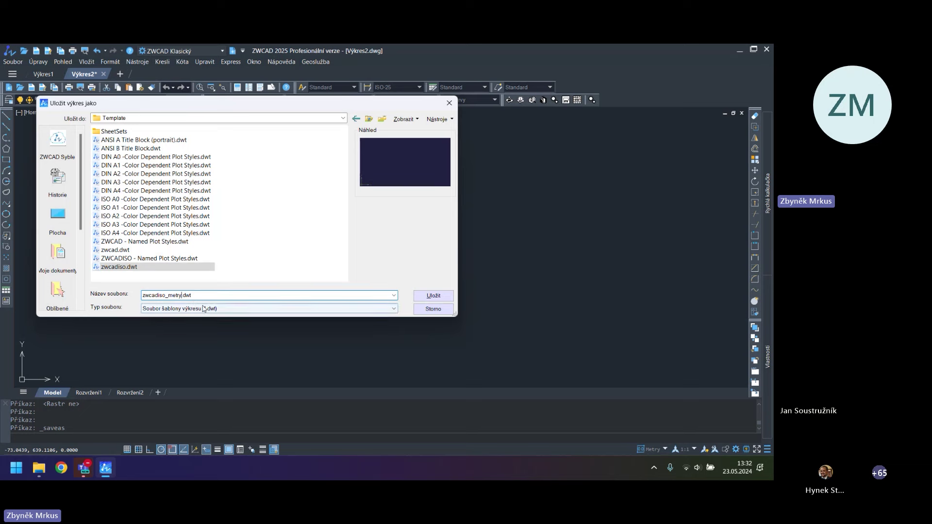
pyautogui.click(434, 296)
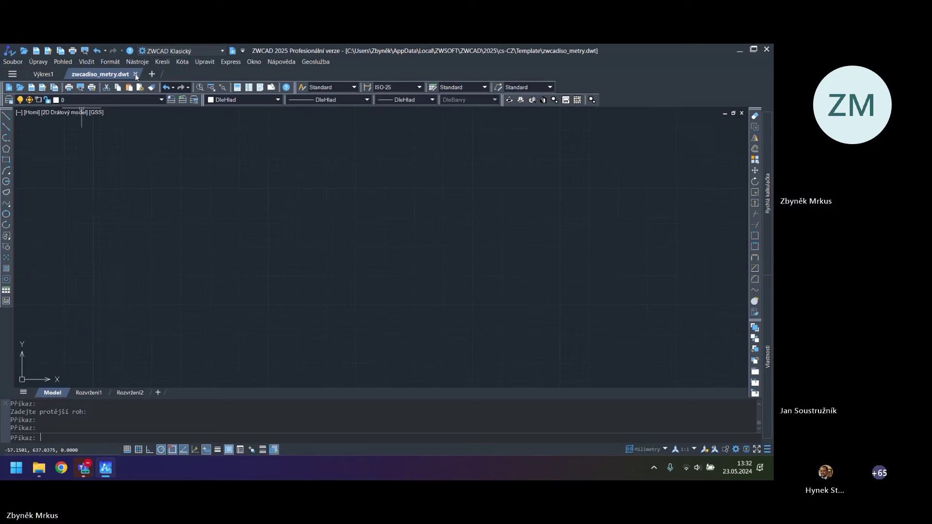
# Close the saved template and reopen zwcadiso_metry.dwt from the Template folder
pyautogui.click(136, 74)
pyautogui.click(22, 53)
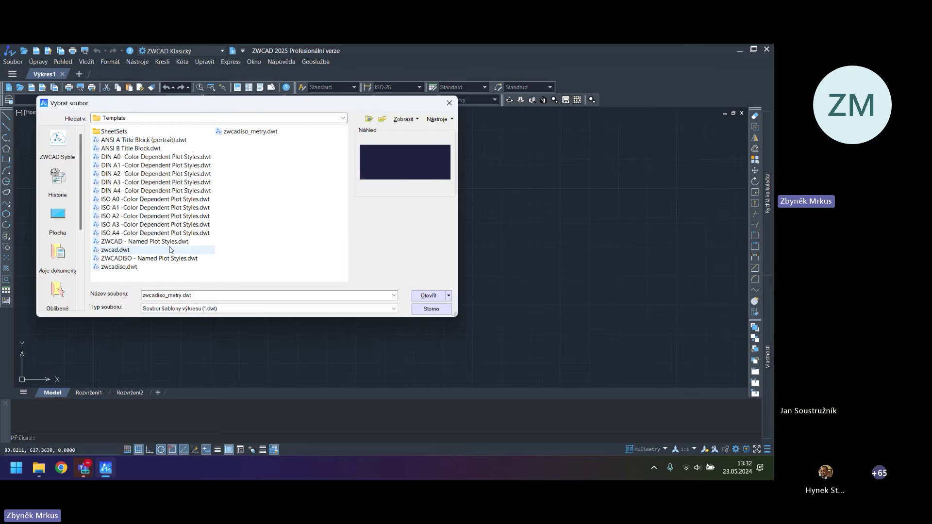
pyautogui.click(428, 296)
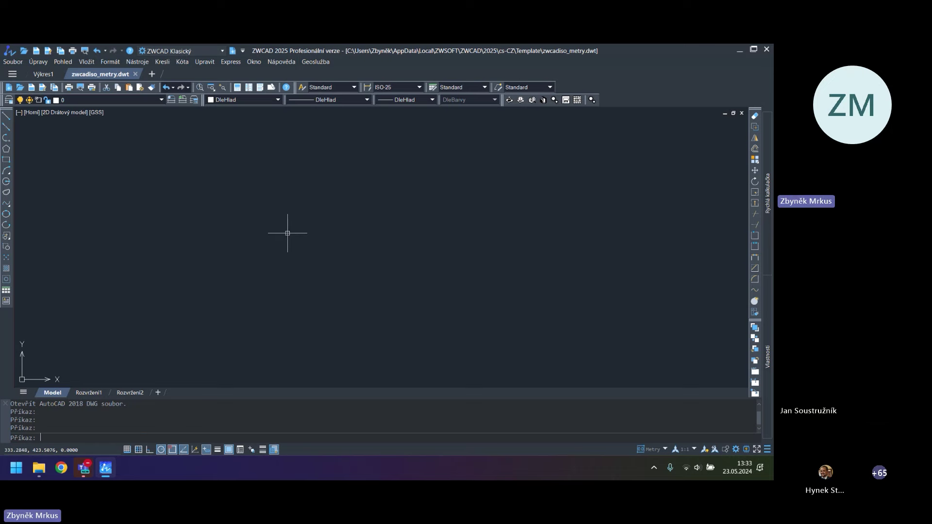
pyautogui.click(92, 62)
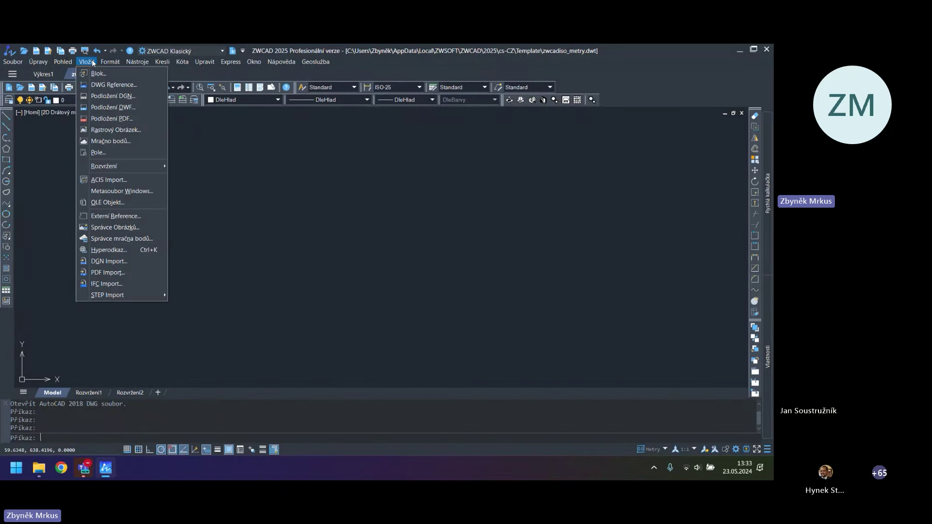
pyautogui.click(92, 59)
pyautogui.click(473, 295)
pyautogui.click(468, 312)
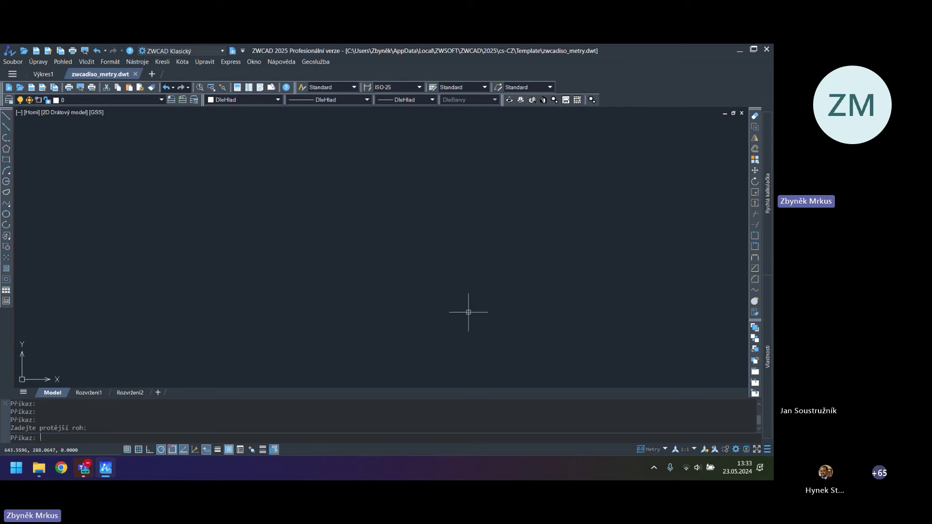
# Turn on the ribbon in the ZWCAD Klasický workspace and preview its point cloud insertion commands
pyautogui.click(736, 449)
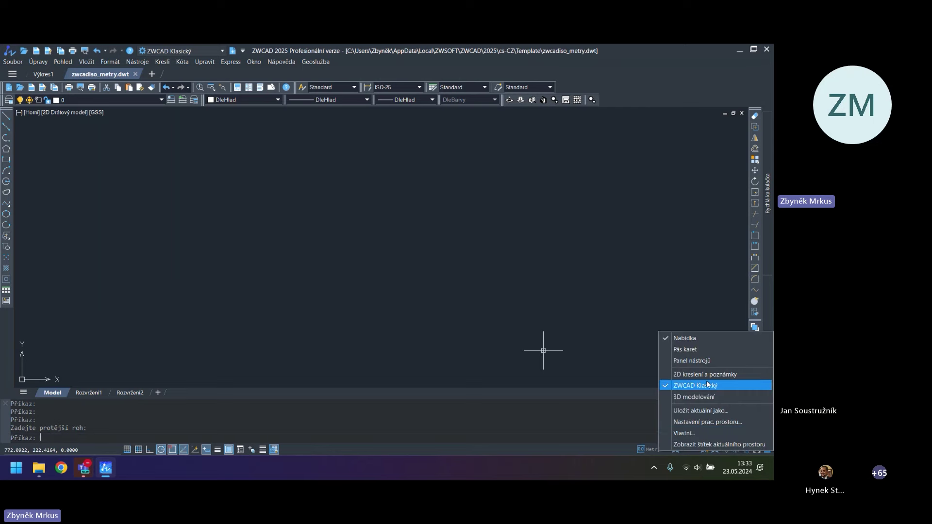
pyautogui.click(696, 349)
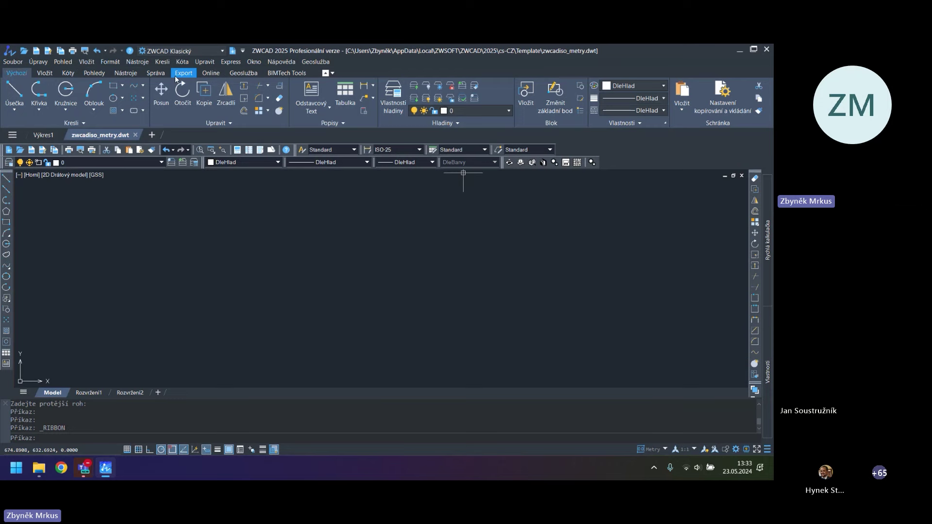
pyautogui.click(52, 76)
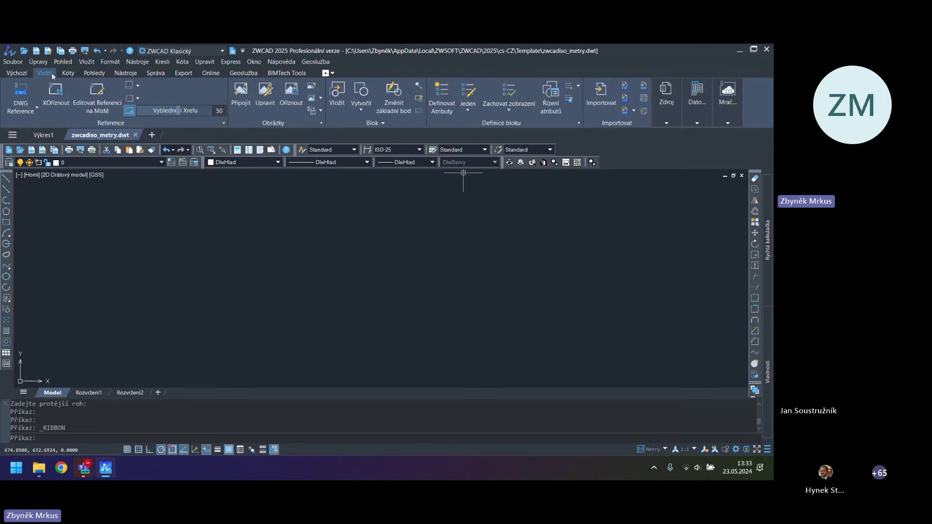
pyautogui.moveTo(723, 123)
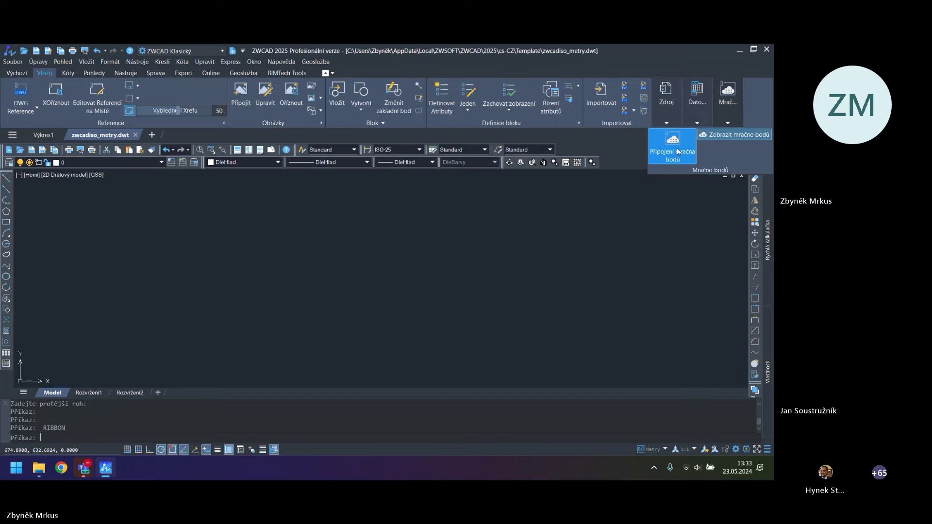
pyautogui.click(251, 249)
# Start attaching a point cloud and set the file type filter to all point cloud formats
pyautogui.click(86, 62)
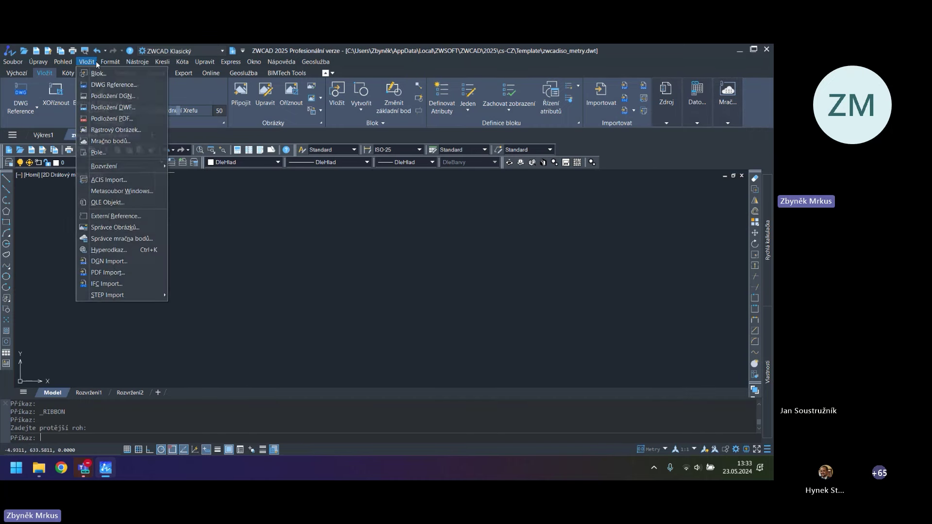
pyautogui.click(111, 141)
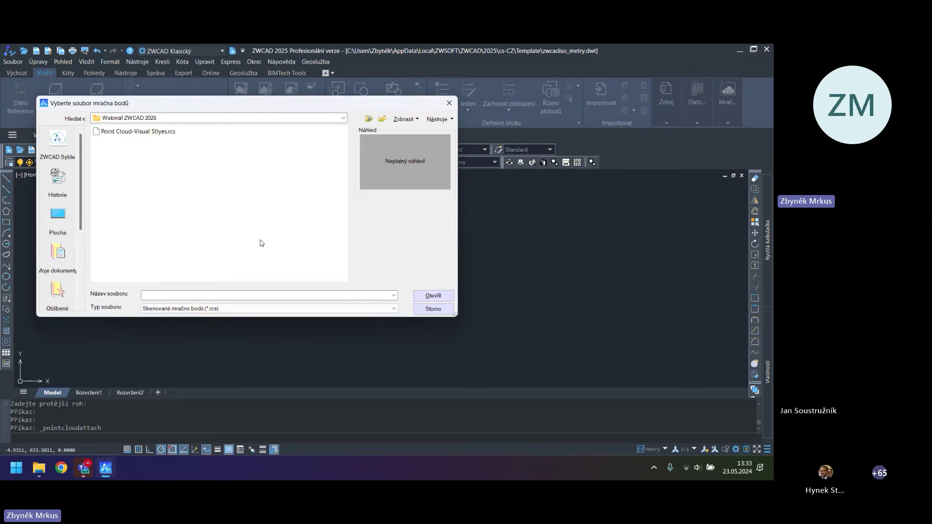
pyautogui.click(242, 311)
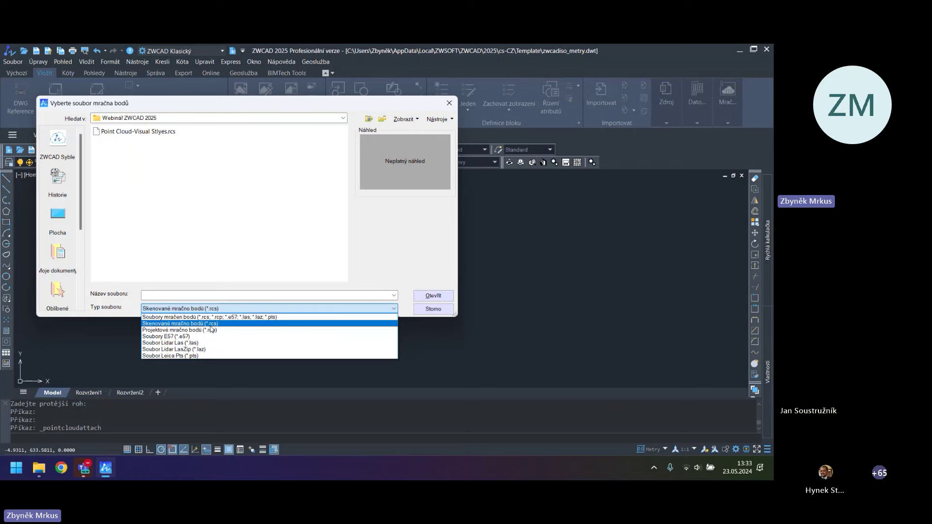
pyautogui.click(205, 343)
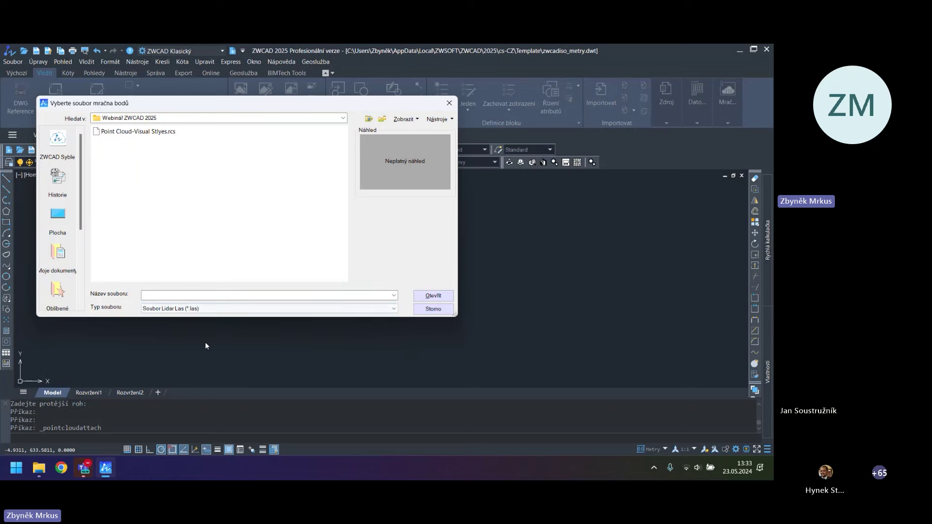
pyautogui.click(319, 312)
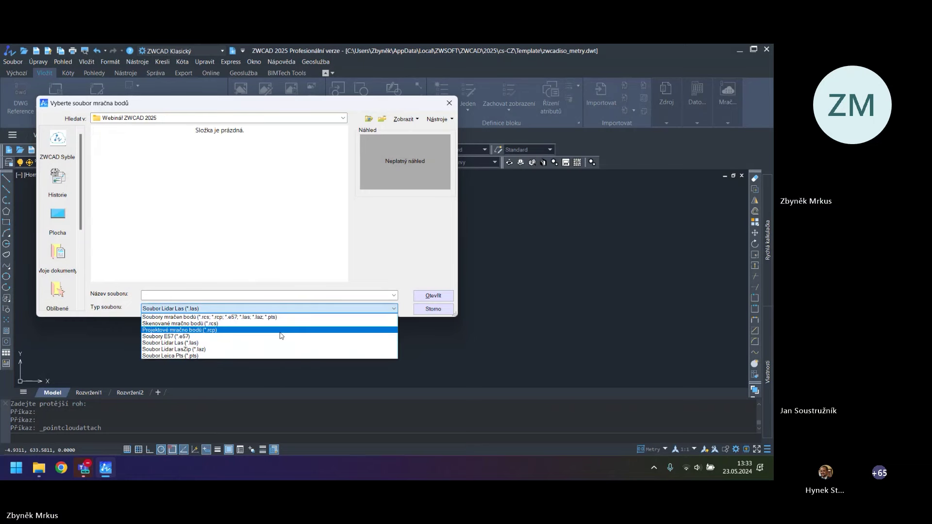
pyautogui.click(265, 317)
# Choose Point Cloud-Navigator.e57 from the Webinář ZWCAD 2025 folder as the point cloud to attach
pyautogui.click(158, 140)
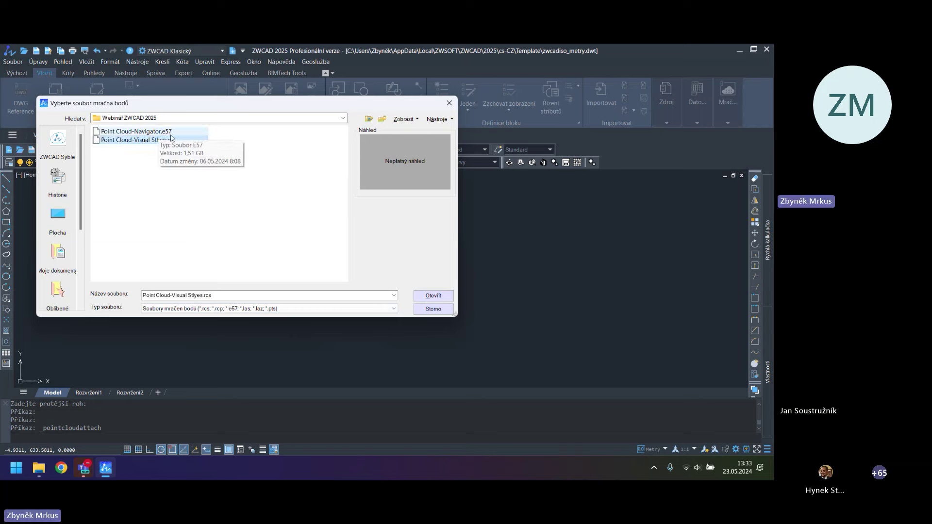
pyautogui.click(171, 134)
pyautogui.click(170, 140)
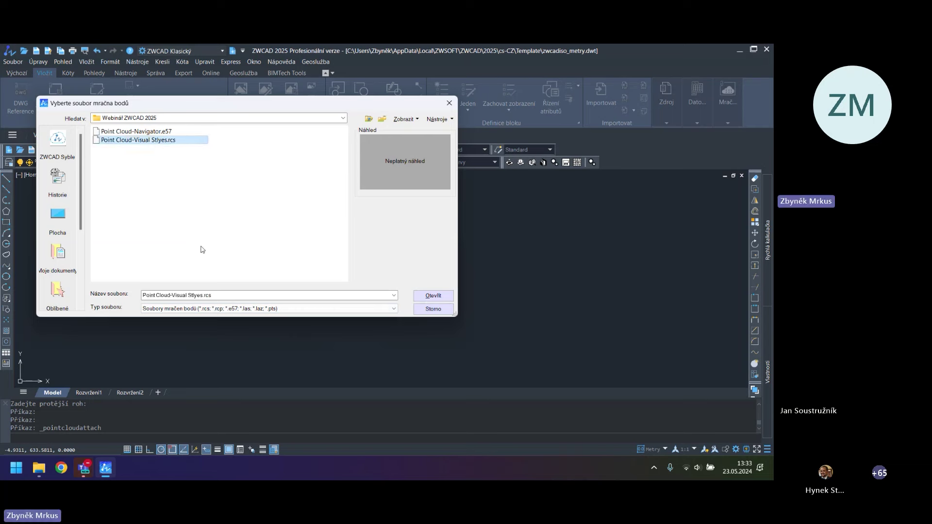
pyautogui.click(164, 132)
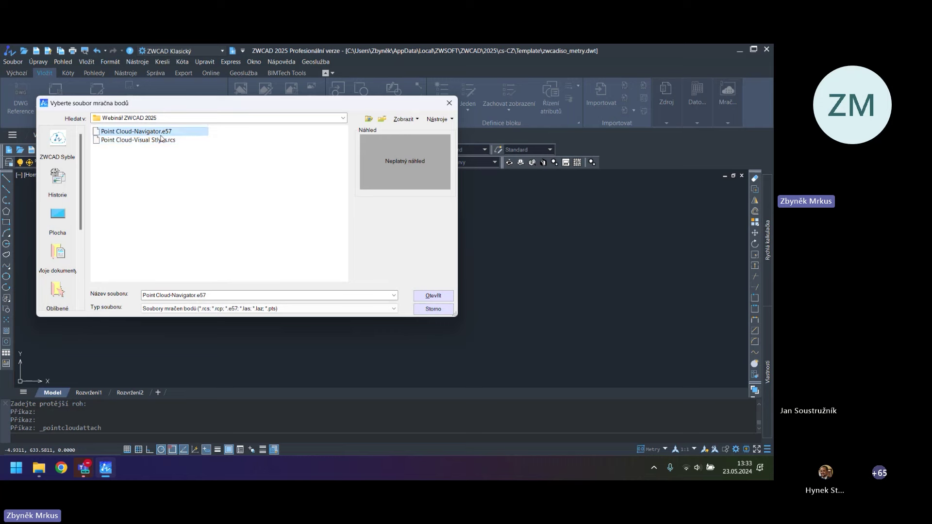
pyautogui.click(427, 295)
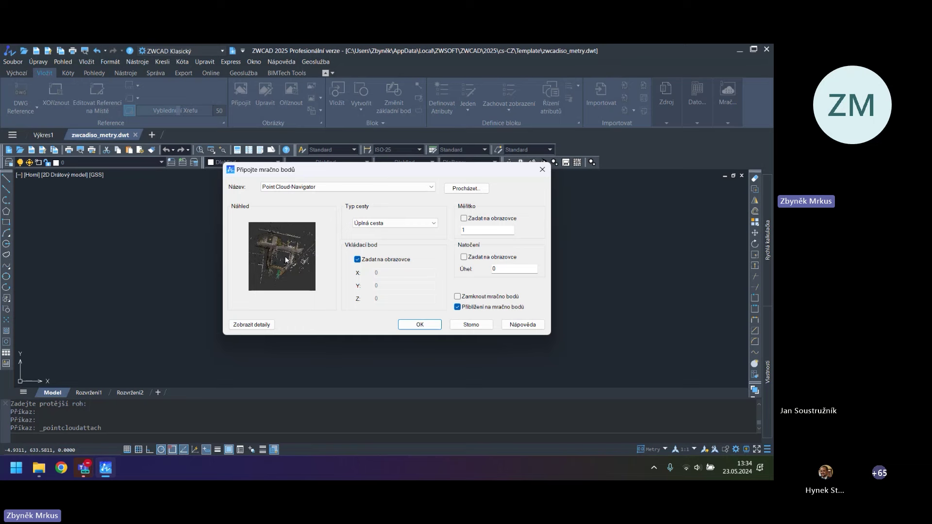
# Attach the point cloud at insertion point 0,0,0 with a relative path, scale 1 and rotation 0
pyautogui.click(372, 261)
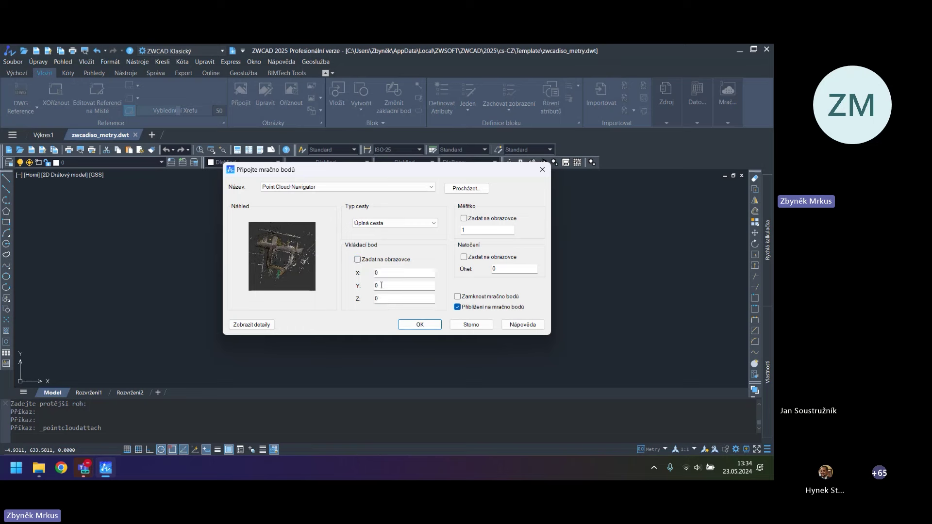
pyautogui.click(389, 224)
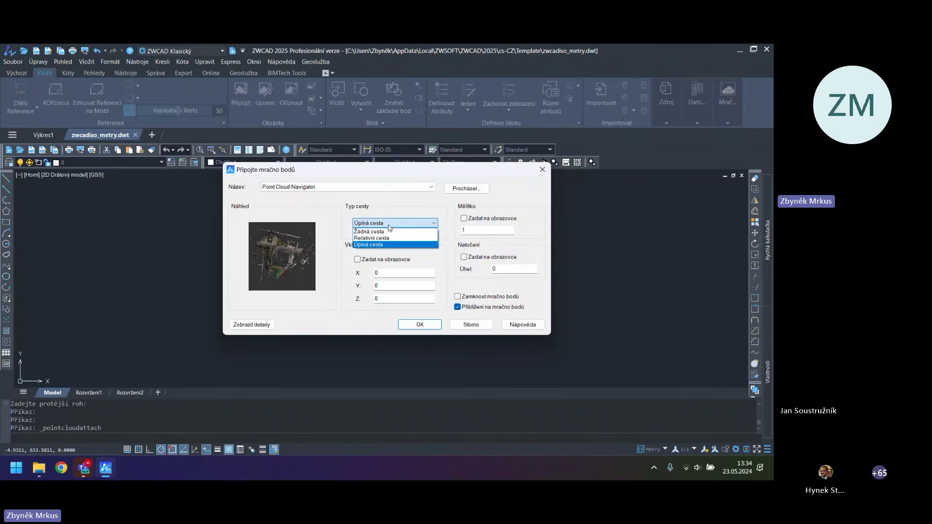
pyautogui.click(389, 225)
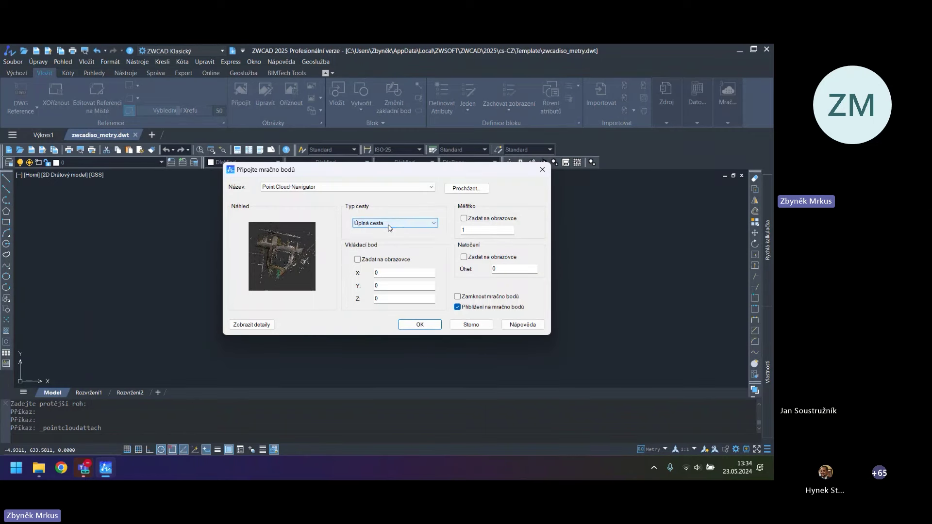
pyautogui.click(388, 225)
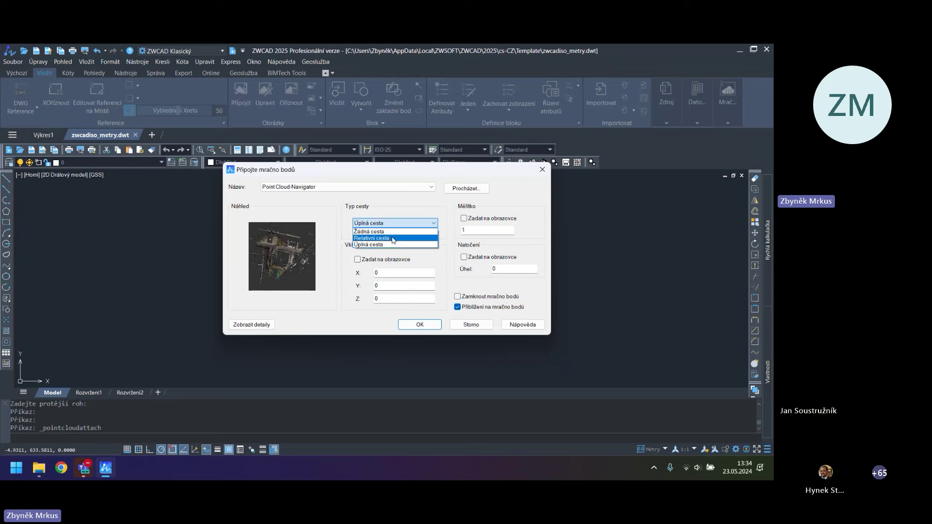
pyautogui.click(400, 208)
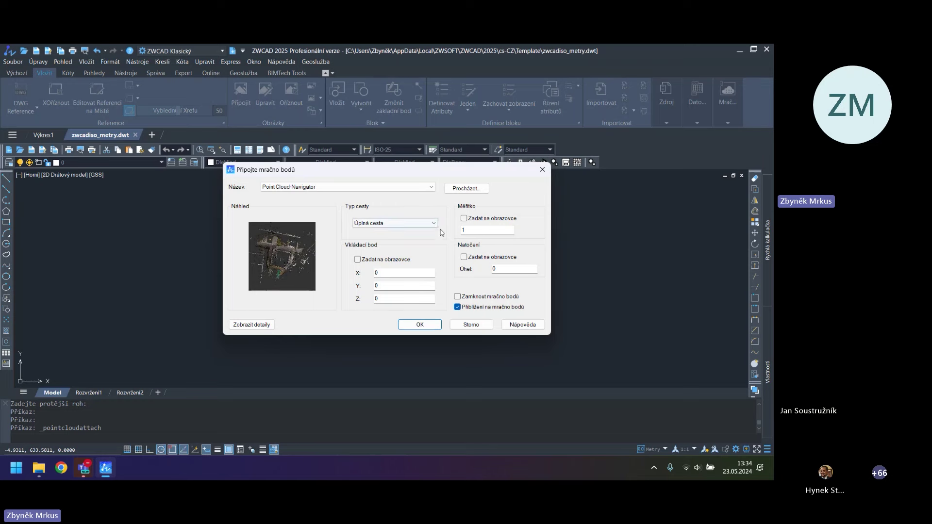
pyautogui.click(418, 224)
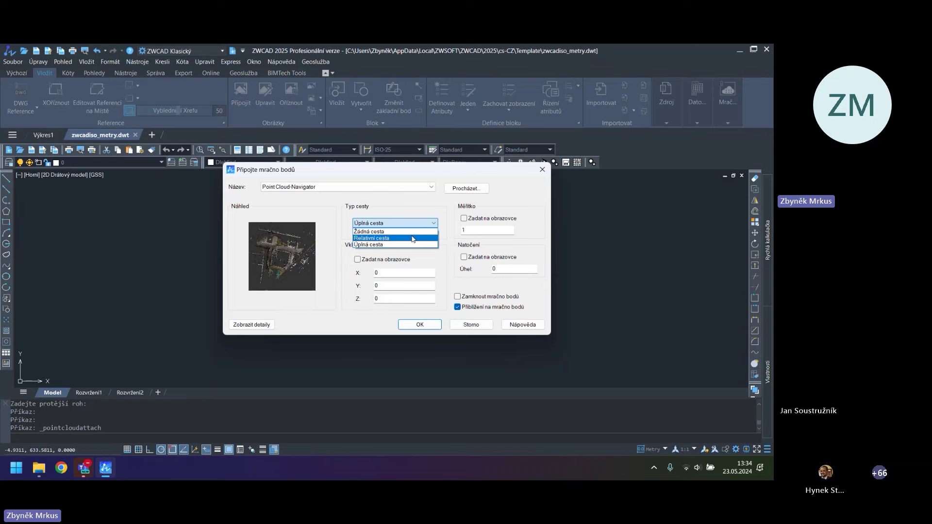
pyautogui.click(413, 238)
pyautogui.click(421, 325)
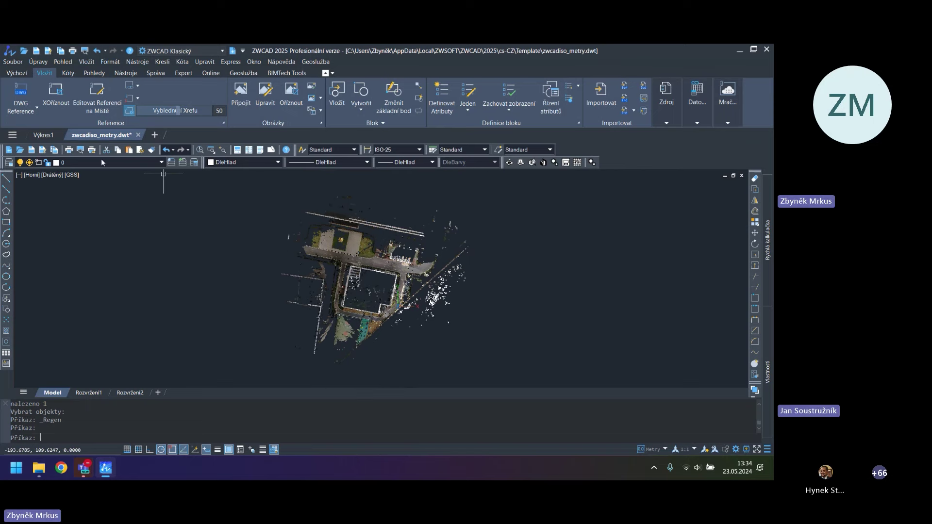
# Close the zwcadiso_metry.dwt template without saving its changes
pyautogui.click(138, 136)
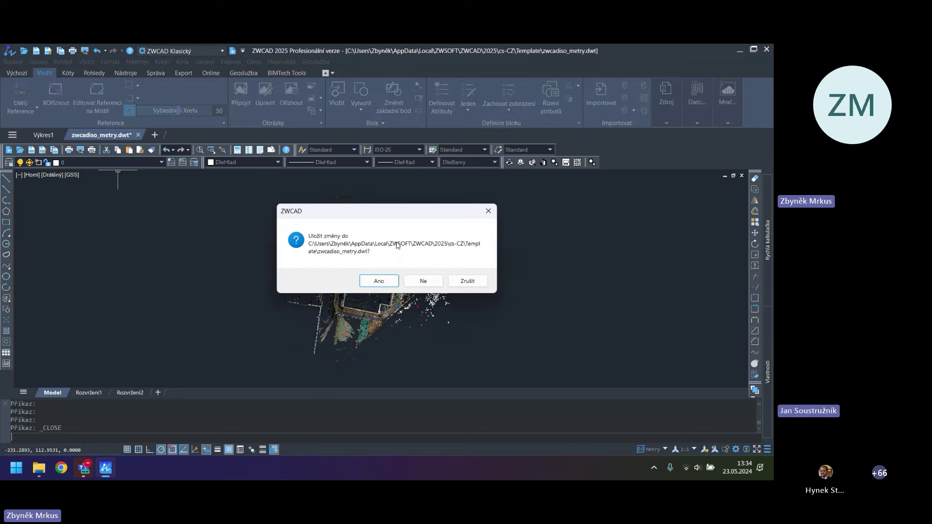
pyautogui.click(423, 278)
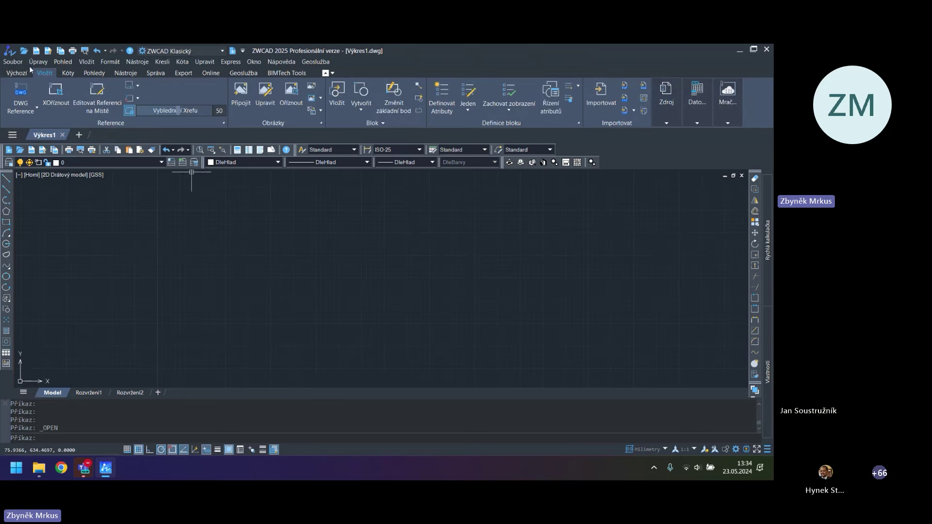
pyautogui.click(25, 50)
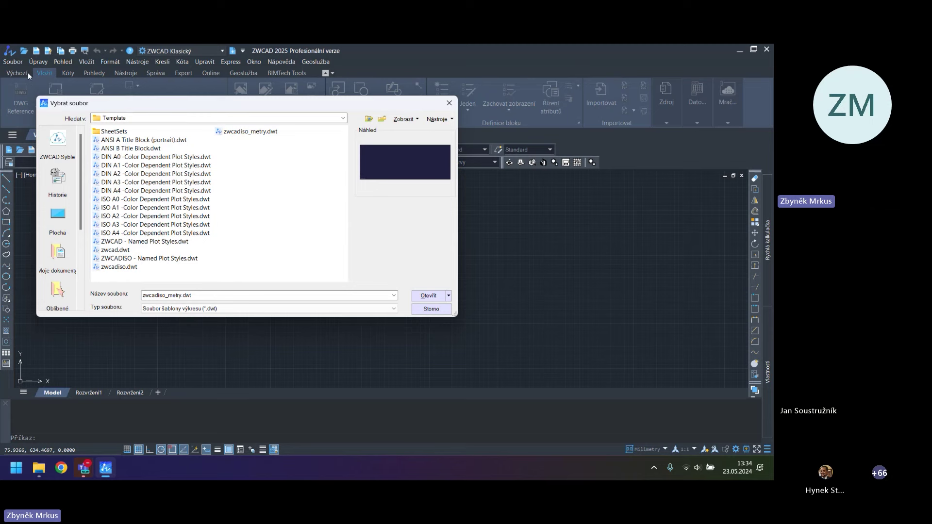
pyautogui.press('Escape')
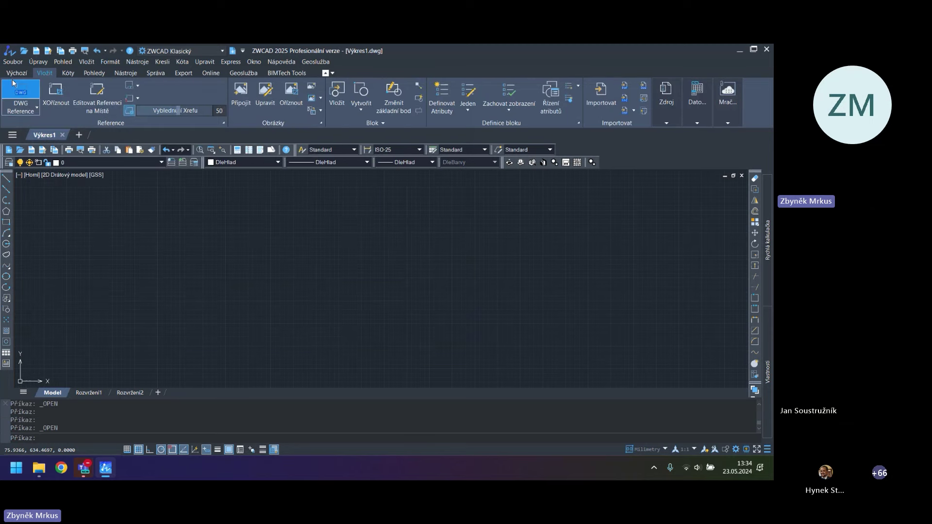
# Hide the ribbon in the workspace and create a new drawing from the zwcadiso_metry.dwt template
pyautogui.click(735, 450)
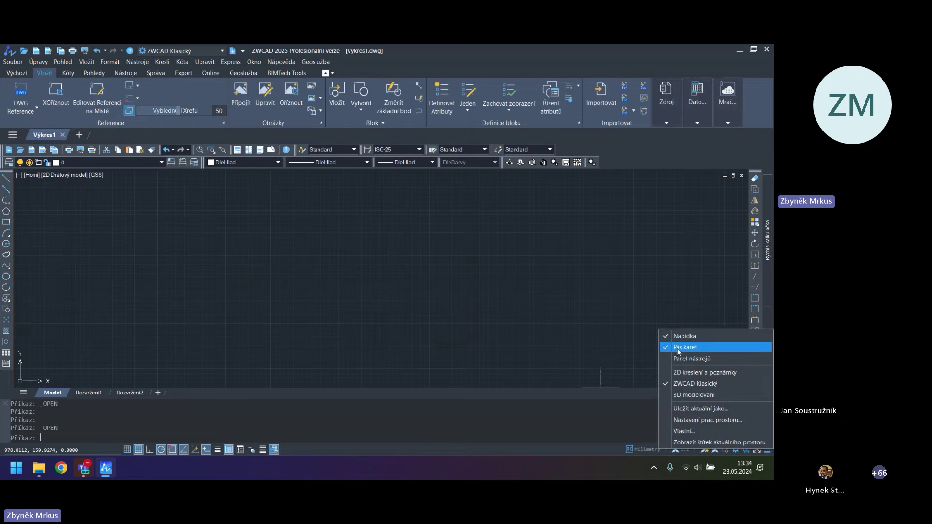
pyautogui.click(678, 348)
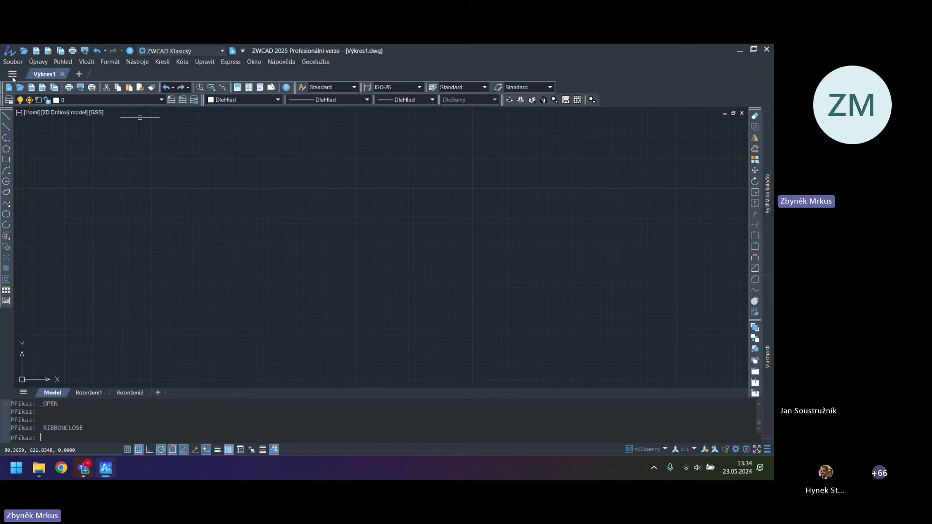
pyautogui.click(13, 62)
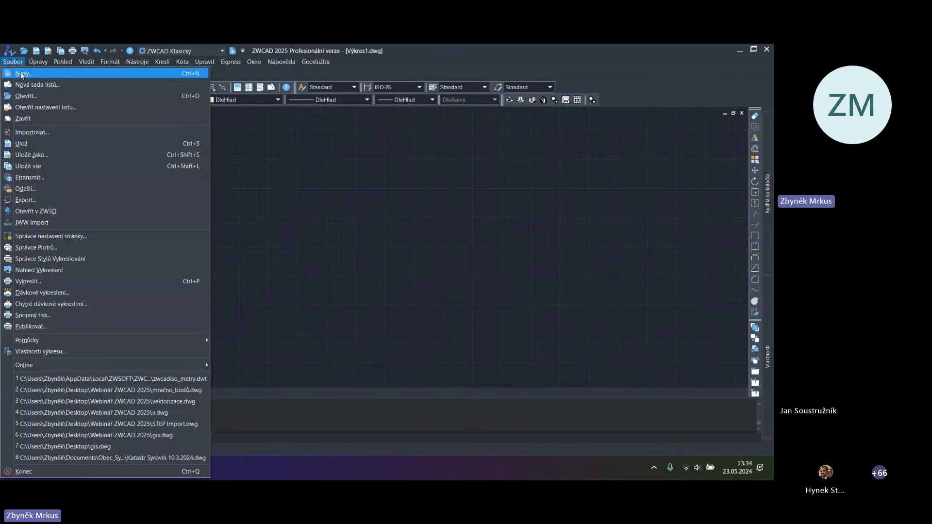
pyautogui.click(21, 73)
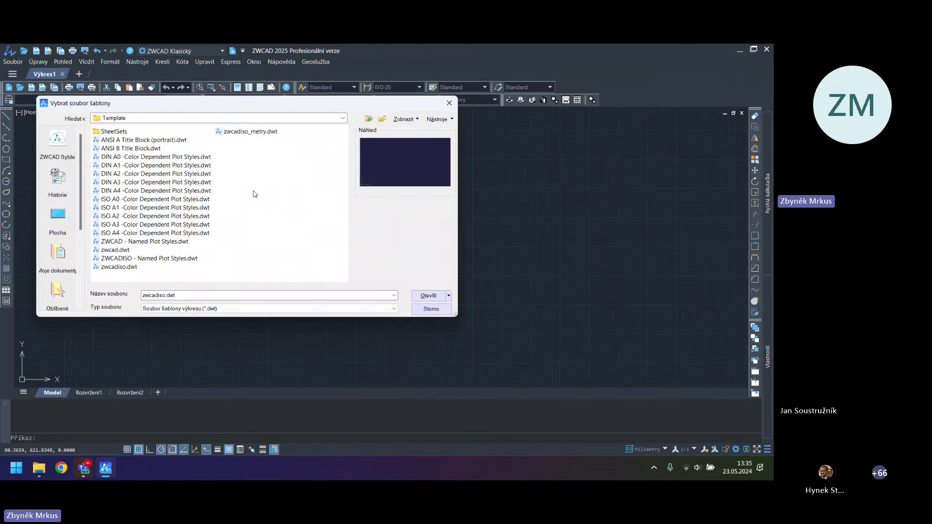
pyautogui.doubleClick(250, 135)
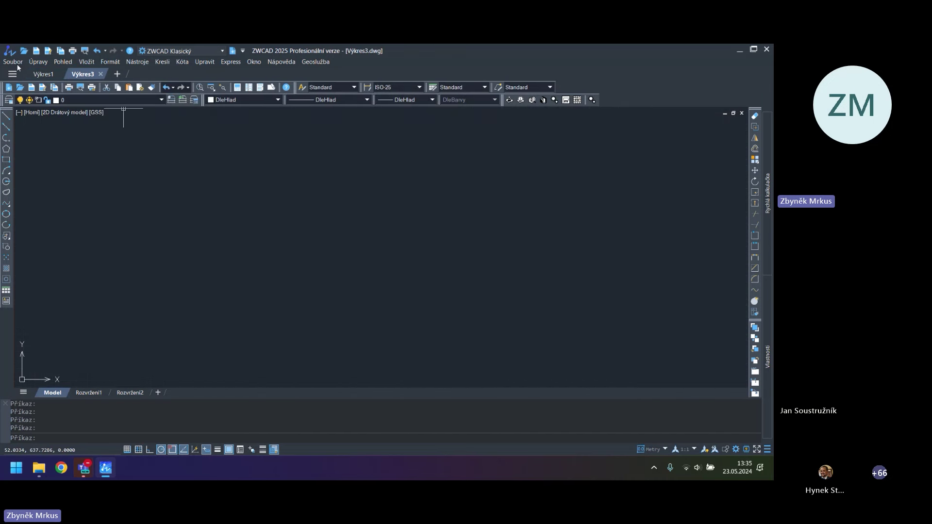
# Save the new drawing as mračno1 in the Webinář ZWCAD 2025 folder on the desktop
pyautogui.click(37, 51)
pyautogui.click(57, 217)
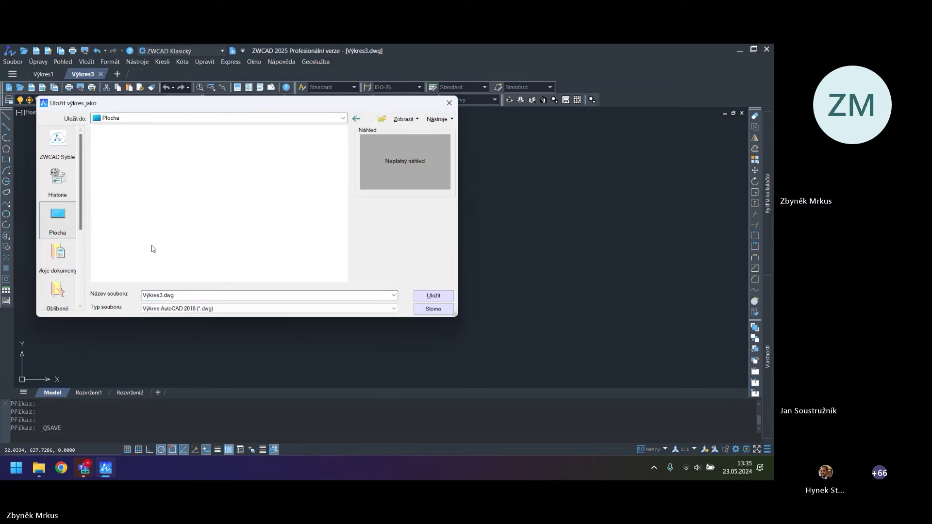
pyautogui.doubleClick(240, 183)
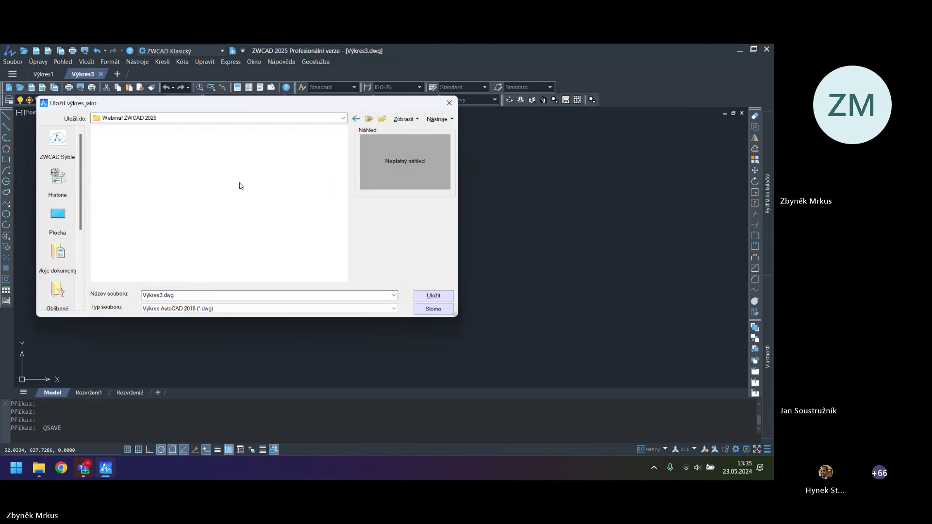
pyautogui.doubleClick(183, 293)
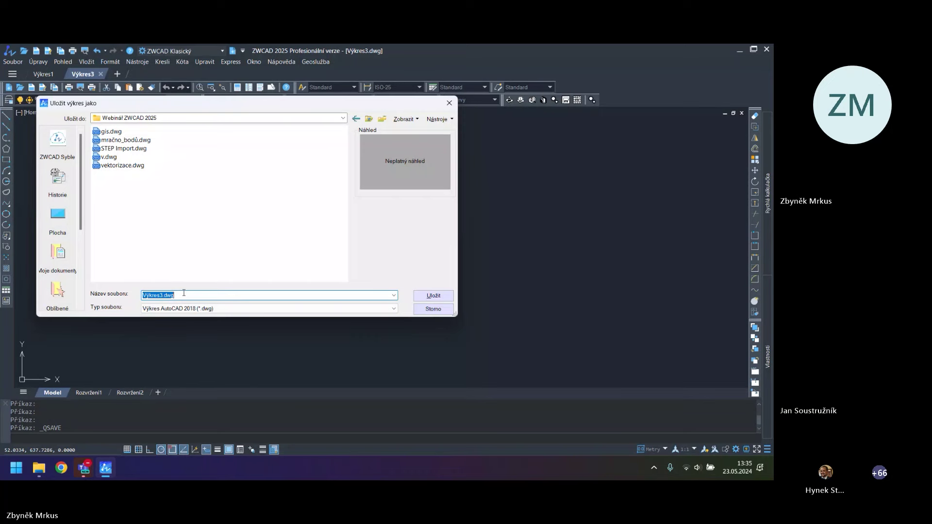
pyautogui.write('mračno')
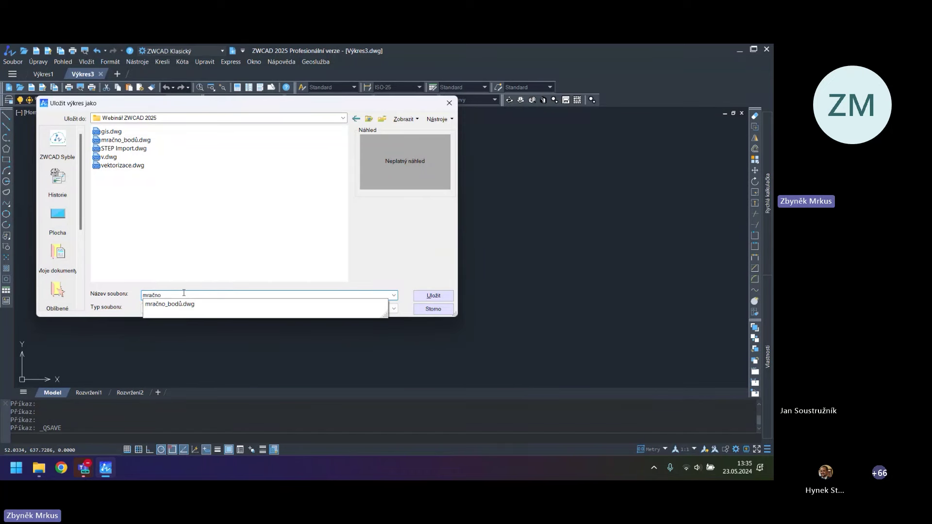
pyautogui.write('1')
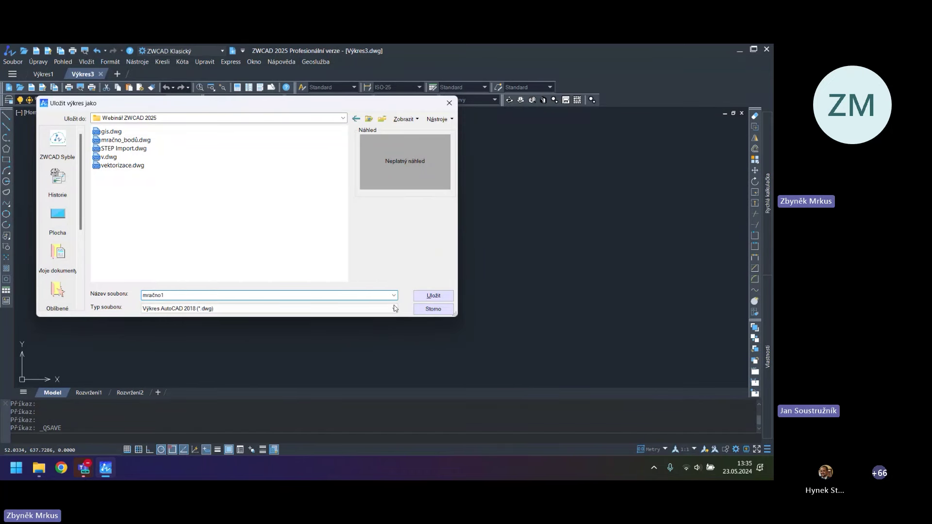
pyautogui.press('Return')
# Start attaching a point cloud, show all point cloud formats and choose Point Cloud-Navigator.e57
pyautogui.click(87, 61)
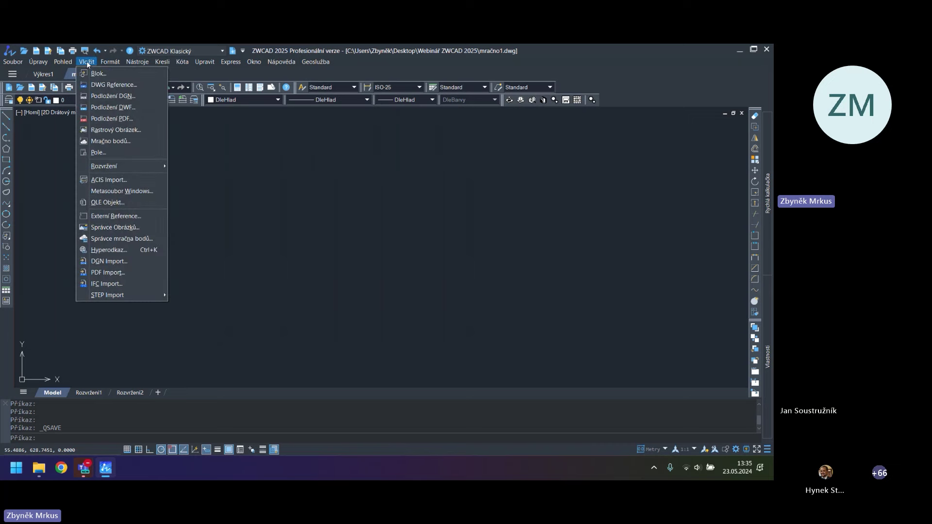
pyautogui.click(108, 141)
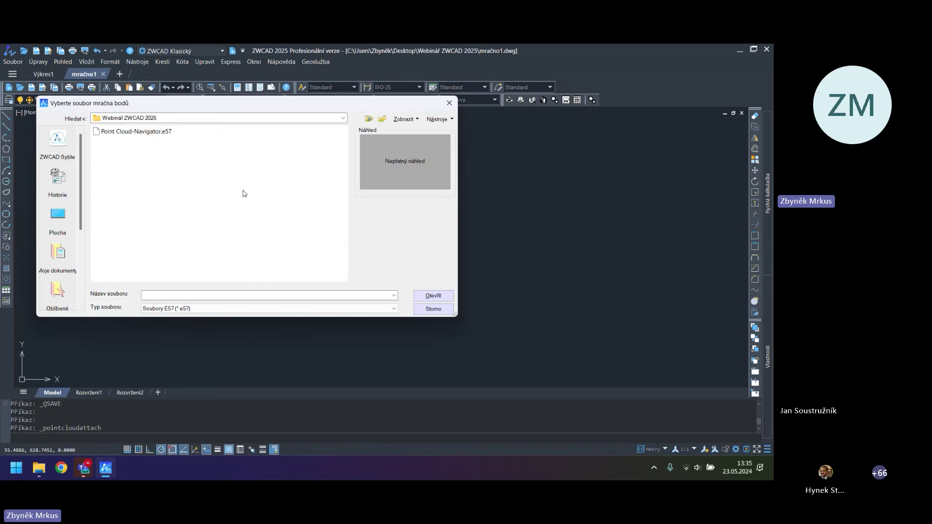
pyautogui.click(208, 309)
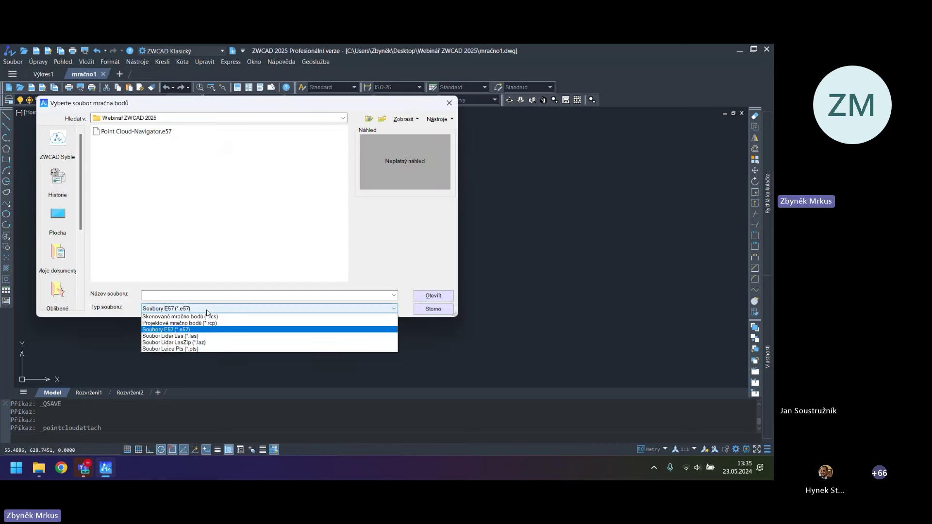
pyautogui.click(208, 317)
pyautogui.click(145, 131)
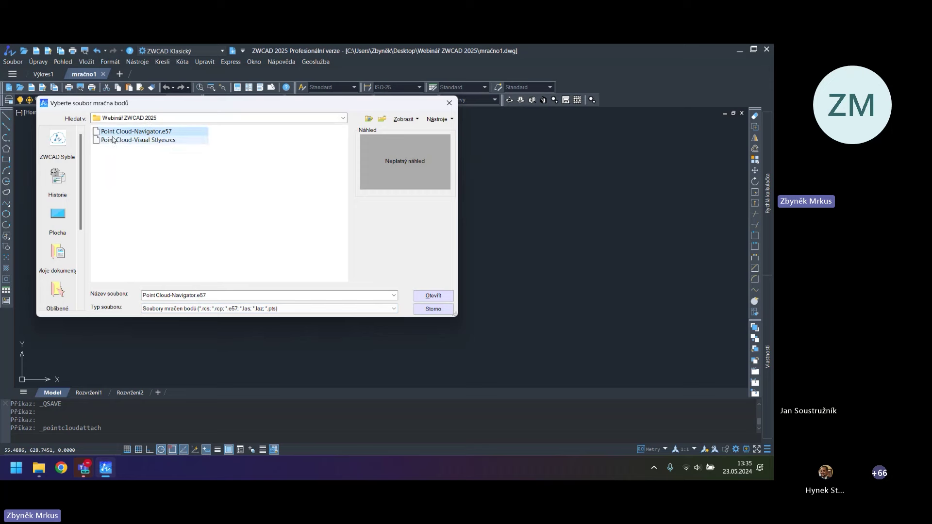
pyautogui.click(430, 297)
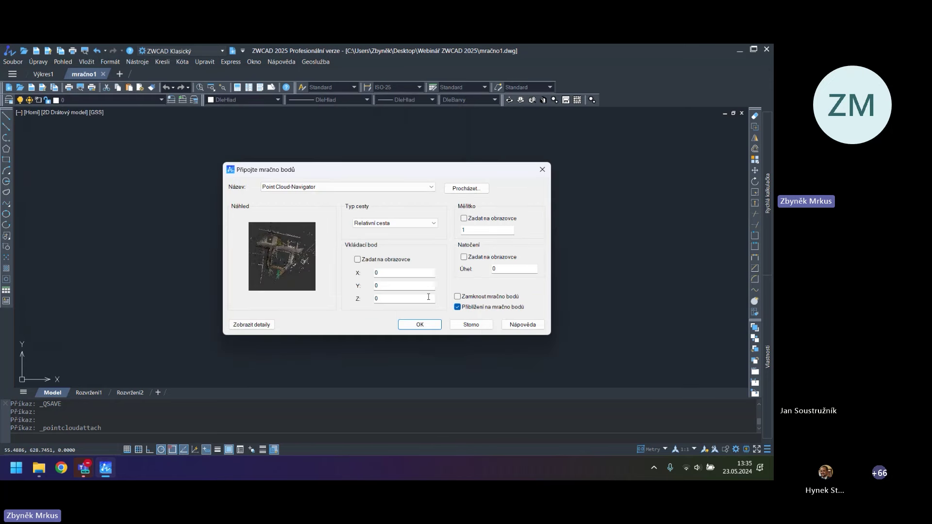
# Review the point cloud's details and attach it at 0,0,0 with a relative path, scale 1, rotation 0 and zoom to the cloud
pyautogui.click(256, 326)
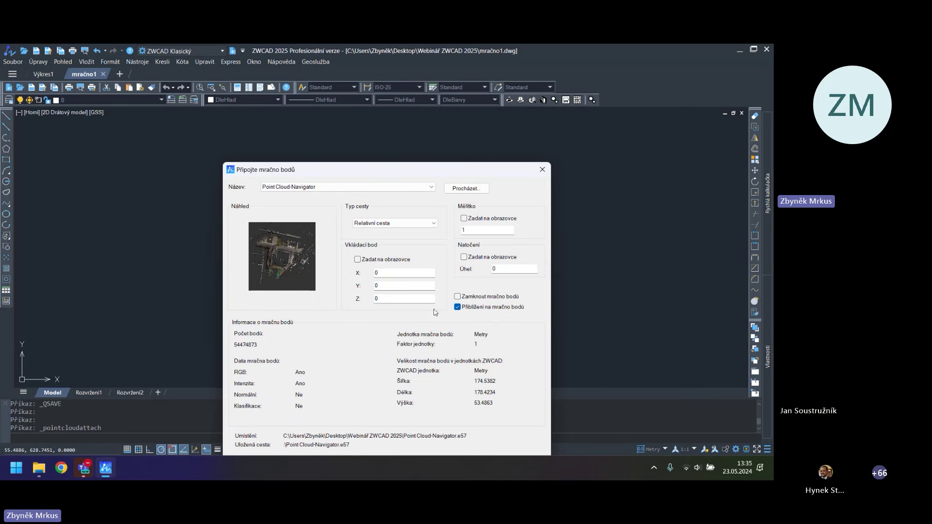
pyautogui.moveTo(360, 170); pyautogui.dragTo(347, 138)
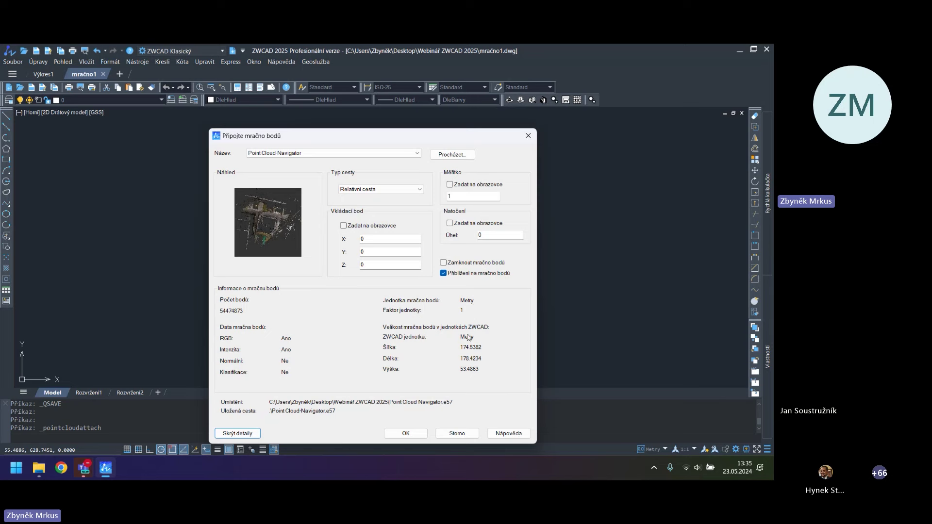
pyautogui.click(405, 433)
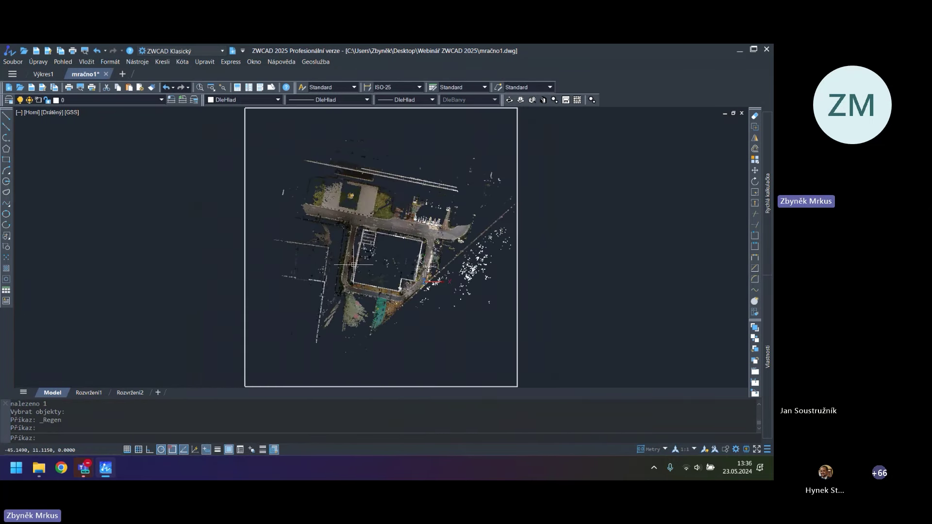
# Examine the attached point cloud in 3D from above, from the side and at an angle, including the building facades
pyautogui.scroll(3, 376, 273)
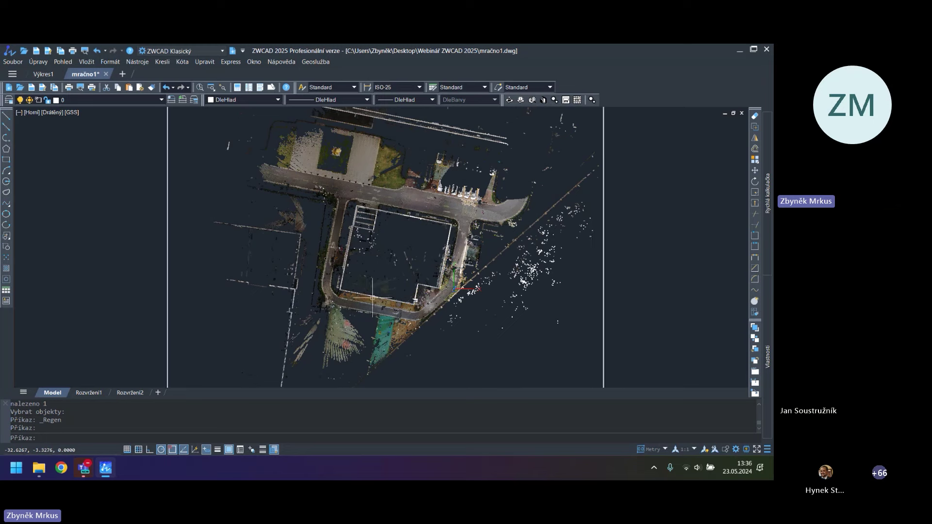
pyautogui.keyDown('shift'); pyautogui.moveTo(376, 273); pyautogui.dragTo(345, 222, button='middle'); pyautogui.keyUp('shift')
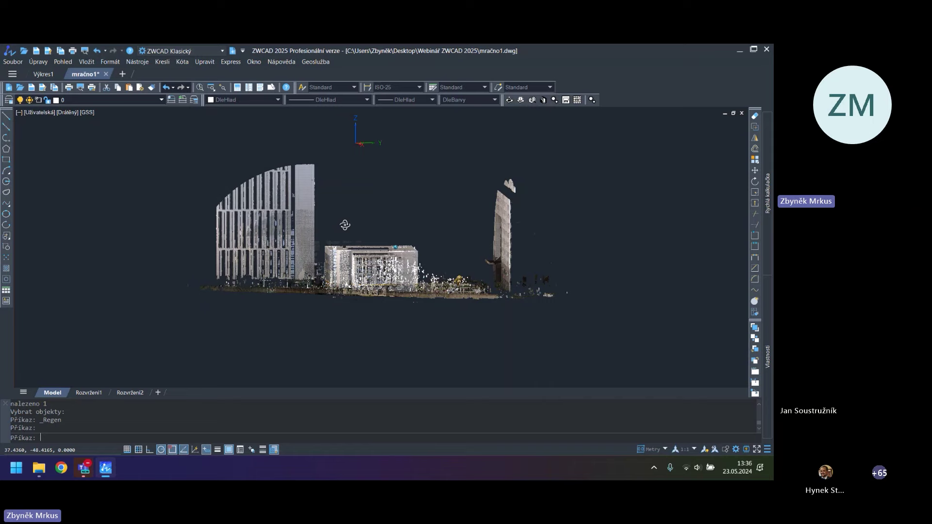
pyautogui.keyDown('shift'); pyautogui.moveTo(345, 225); pyautogui.dragTo(359, 272, button='middle'); pyautogui.keyUp('shift')
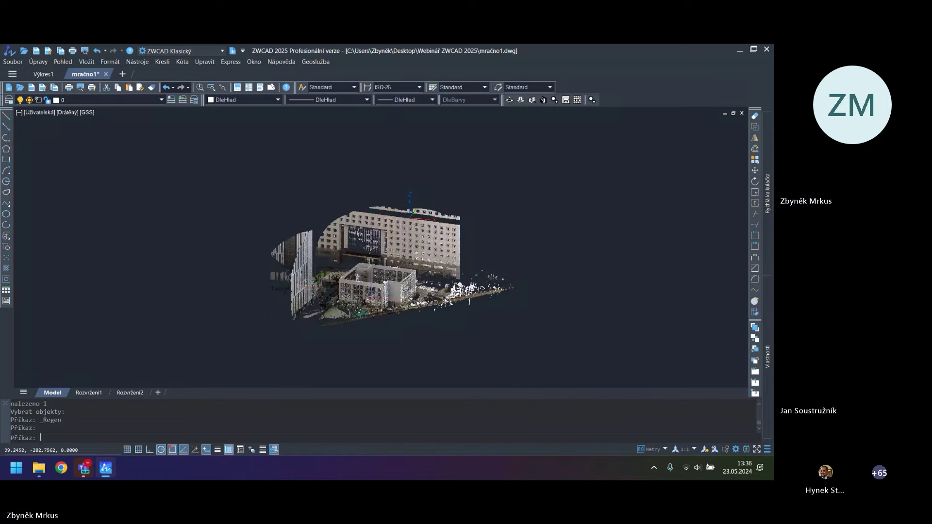
pyautogui.scroll(10, 302, 237)
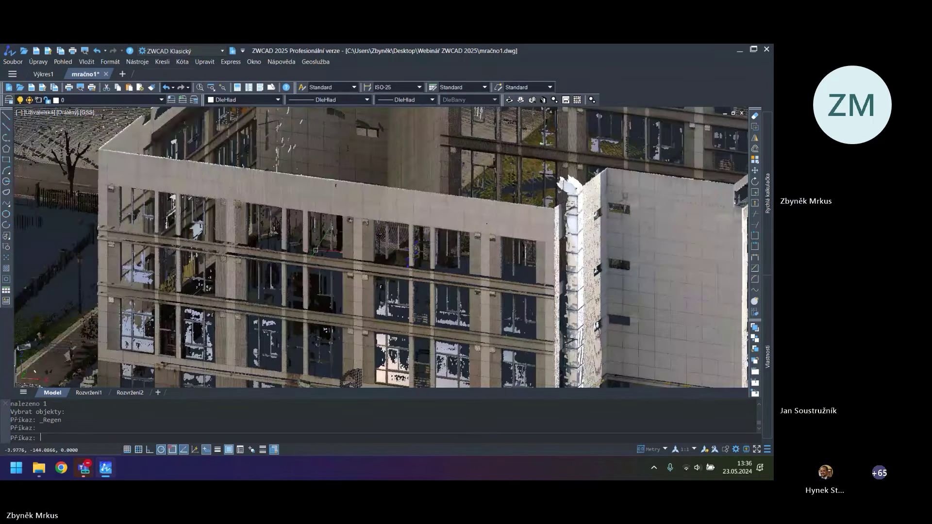
pyautogui.scroll(-2, 302, 237)
pyautogui.scroll(-5, 302, 237)
pyautogui.keyDown('shift'); pyautogui.moveTo(302, 236); pyautogui.dragTo(284, 262, button='middle'); pyautogui.keyUp('shift')
pyautogui.scroll(5, 284, 262)
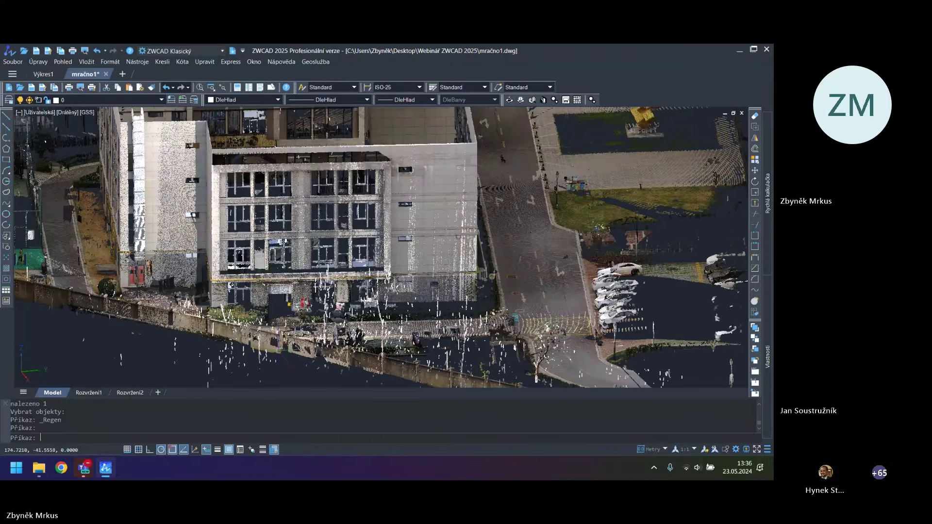
pyautogui.keyDown('shift'); pyautogui.moveTo(282, 342); pyautogui.dragTo(268, 290, button='middle'); pyautogui.keyUp('shift')
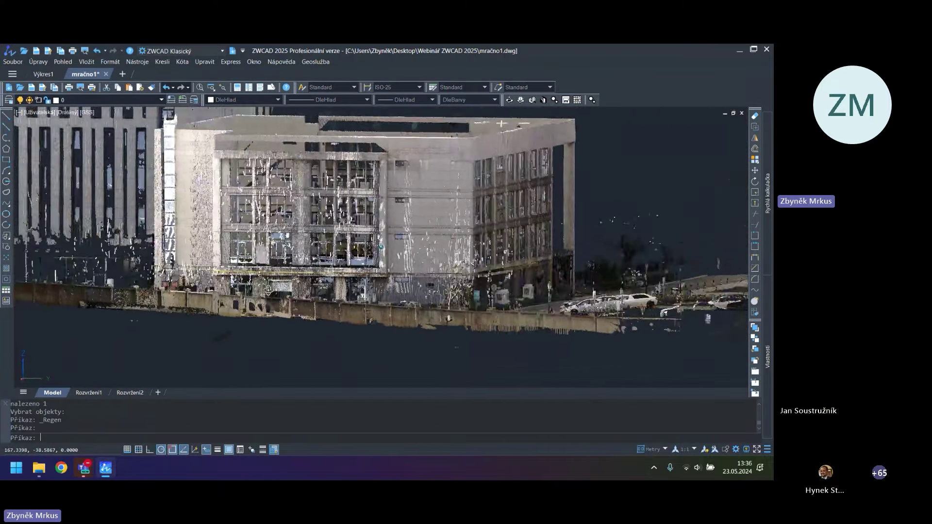
# Inspect close-up details of the point cloud, such as the facade windows, parked cars and the objects beside the street lamp
pyautogui.scroll(5, 268, 290)
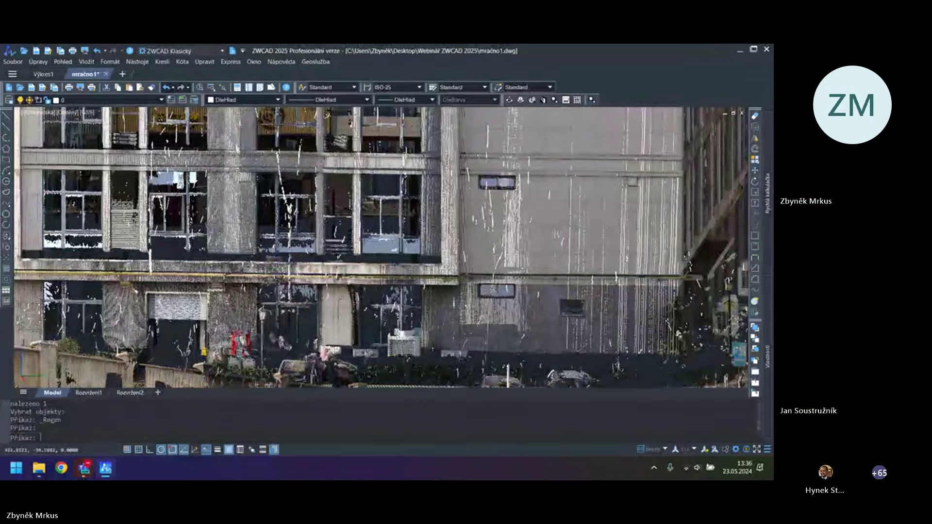
pyautogui.scroll(8, 264, 308)
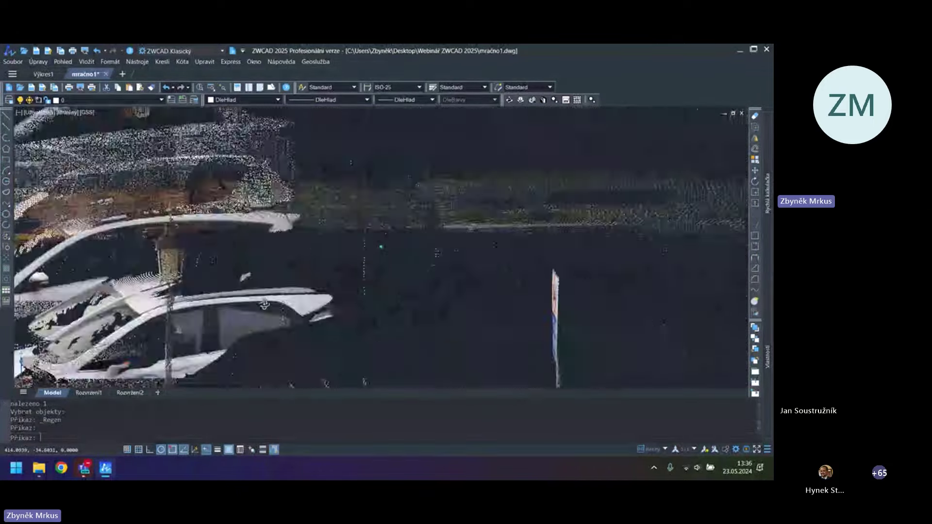
pyautogui.scroll(-8, 265, 305)
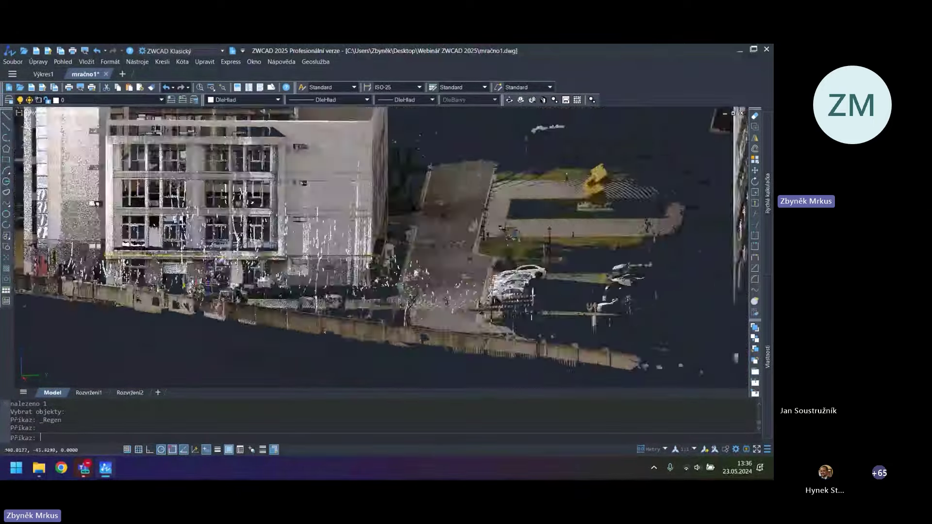
pyautogui.scroll(8, 179, 276)
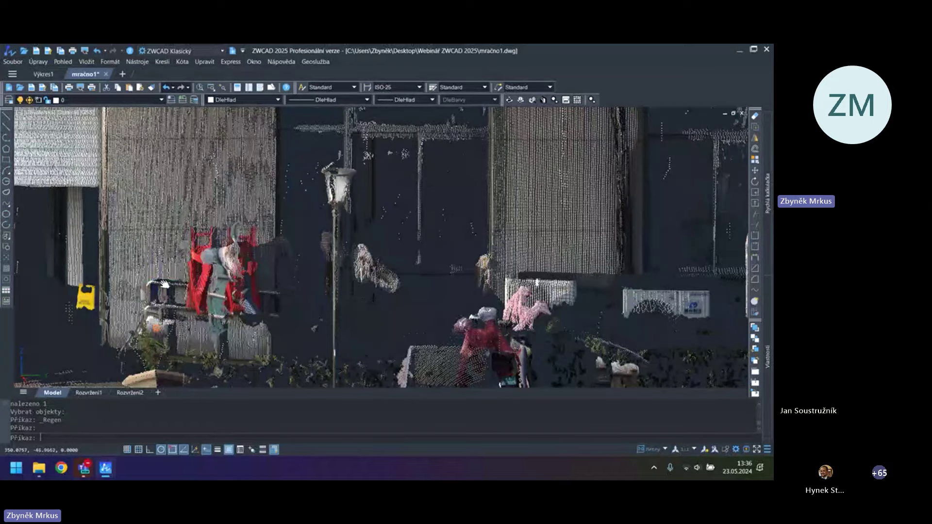
pyautogui.moveTo(165, 284); pyautogui.dragTo(185, 284, button='middle')
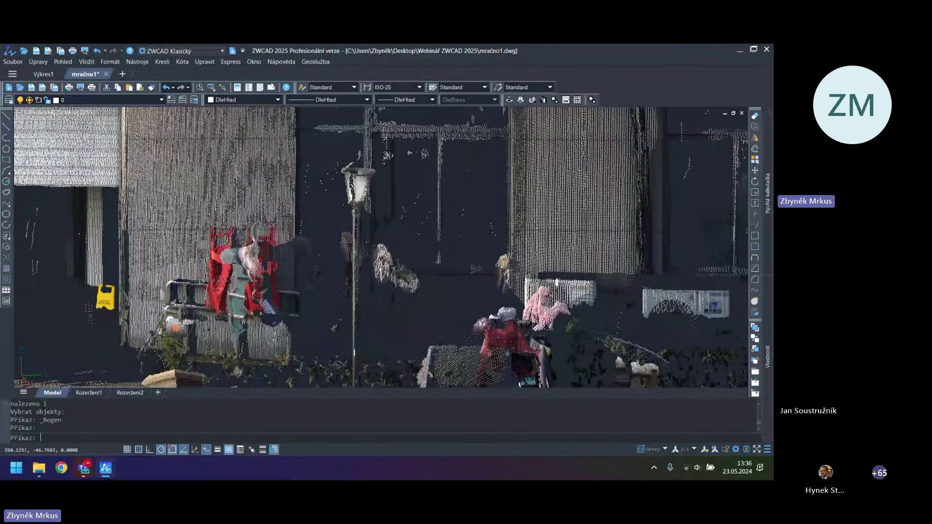
pyautogui.scroll(3, 103, 295)
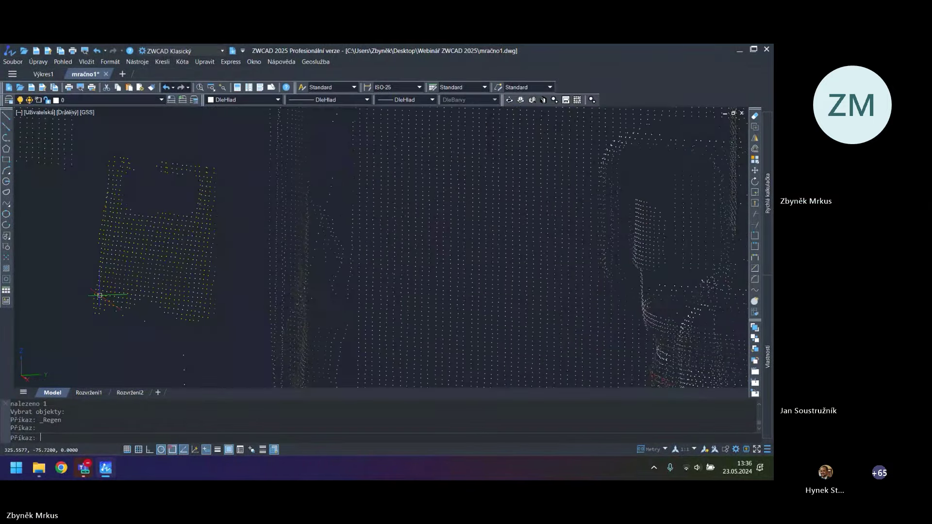
pyautogui.scroll(-10, 101, 294)
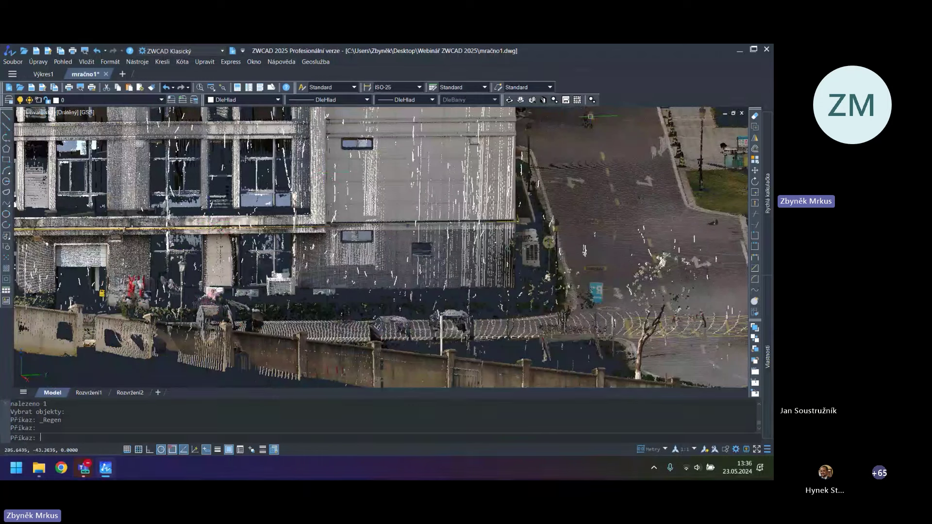
# Display the point cloud (Mračno bodů) toolbar and position it over the upper part of the drawing area
pyautogui.rightClick(634, 86)
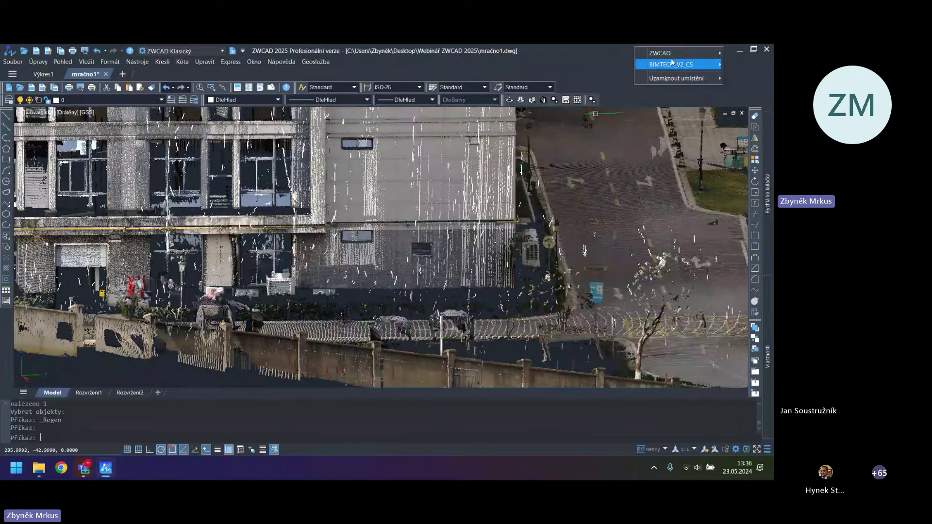
pyautogui.moveTo(670, 53)
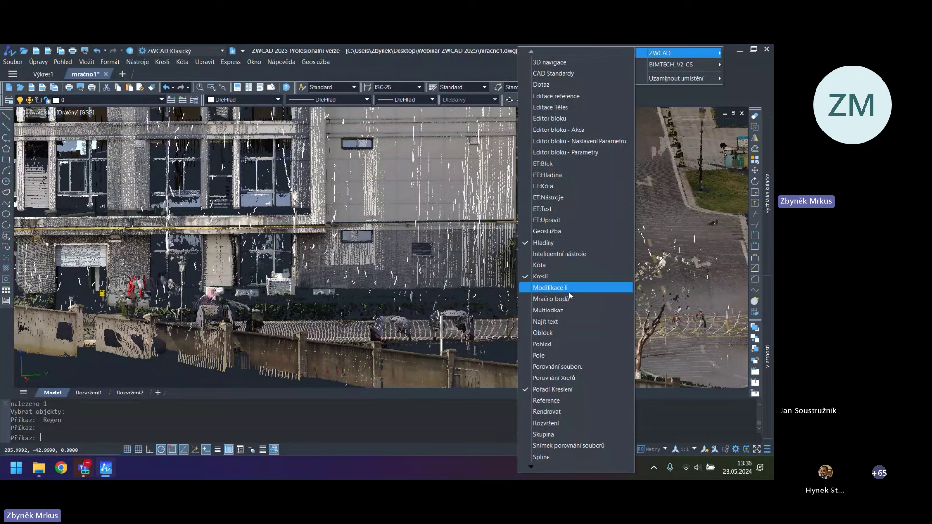
pyautogui.click(556, 301)
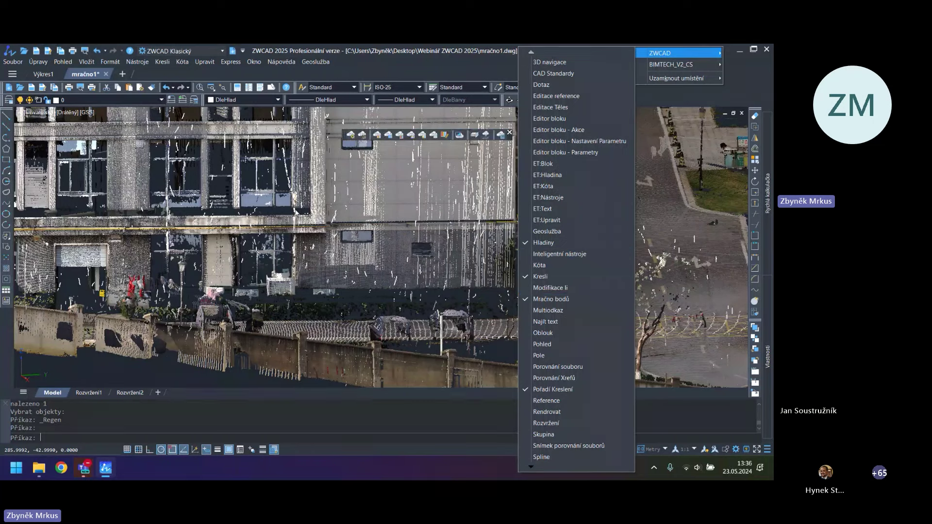
pyautogui.press('Escape')
pyautogui.press('Escape')
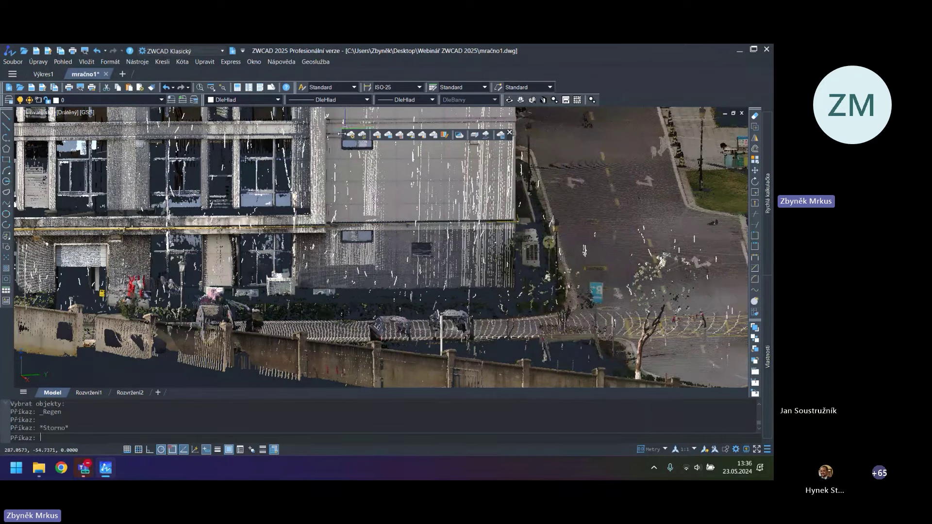
pyautogui.moveTo(342, 134); pyautogui.dragTo(332, 136)
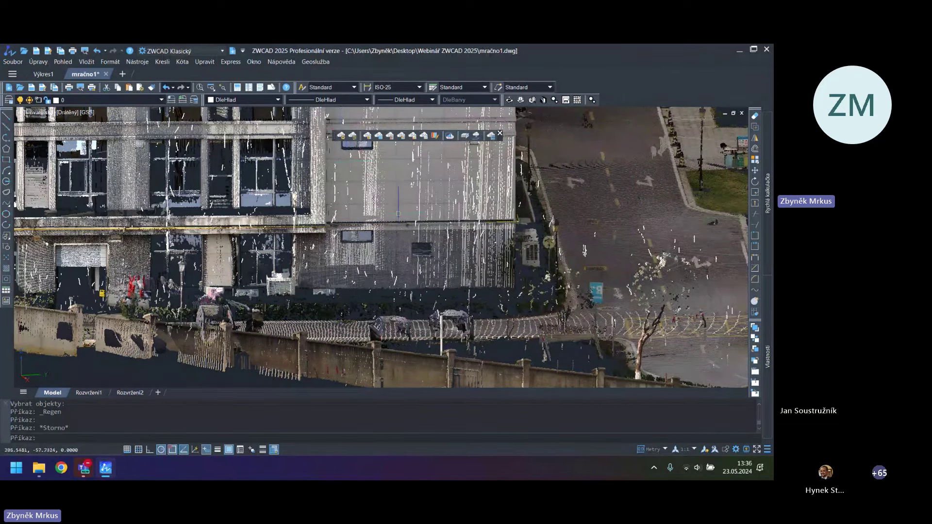
# Try to set the display size of the point cloud's points (POINTCLOUDPOINTSIZE) to 0
pyautogui.keyDown('shift'); pyautogui.moveTo(367, 254); pyautogui.dragTo(360, 144, button='middle'); pyautogui.keyUp('shift')
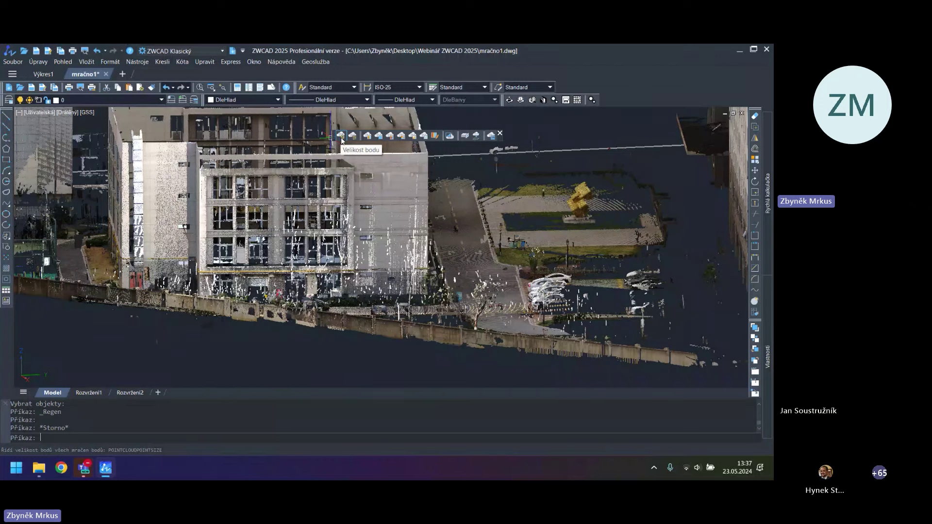
pyautogui.click(341, 136)
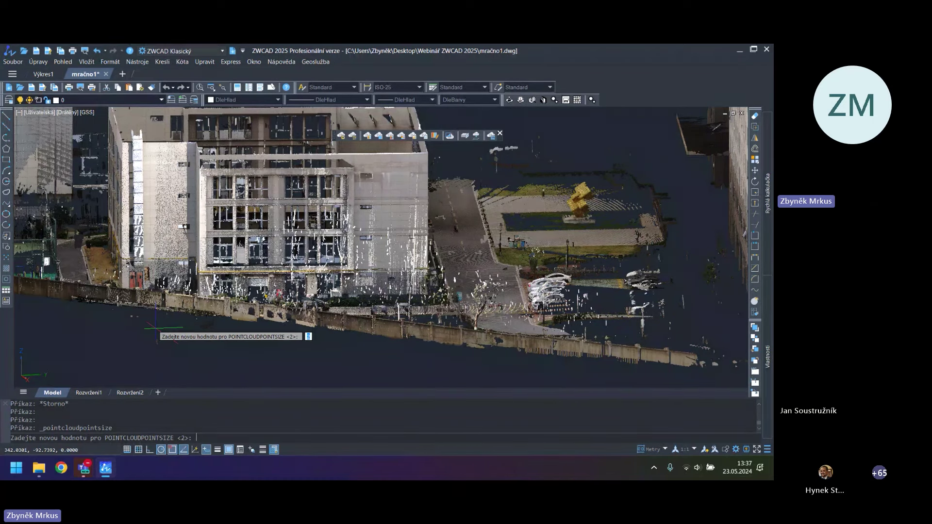
pyautogui.scroll(4, 214, 306)
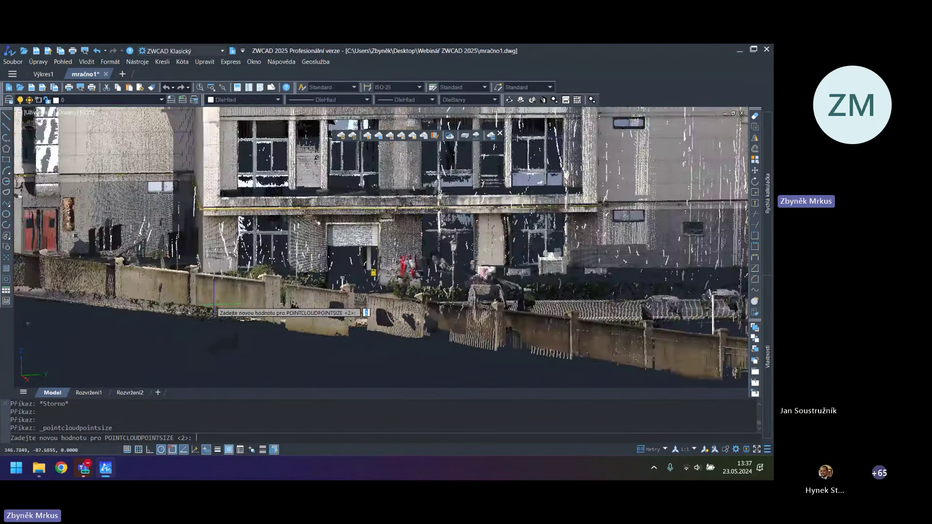
pyautogui.scroll(6, 217, 306)
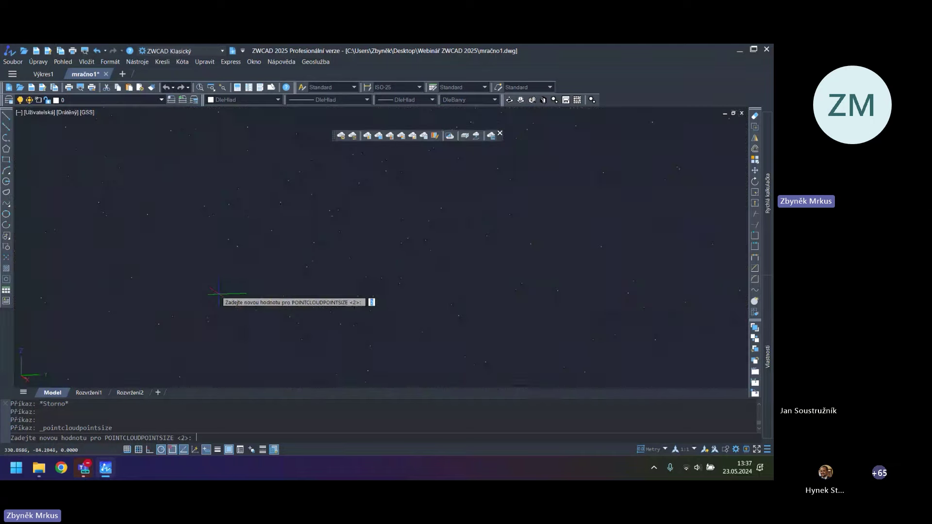
pyautogui.scroll(-10, 220, 282)
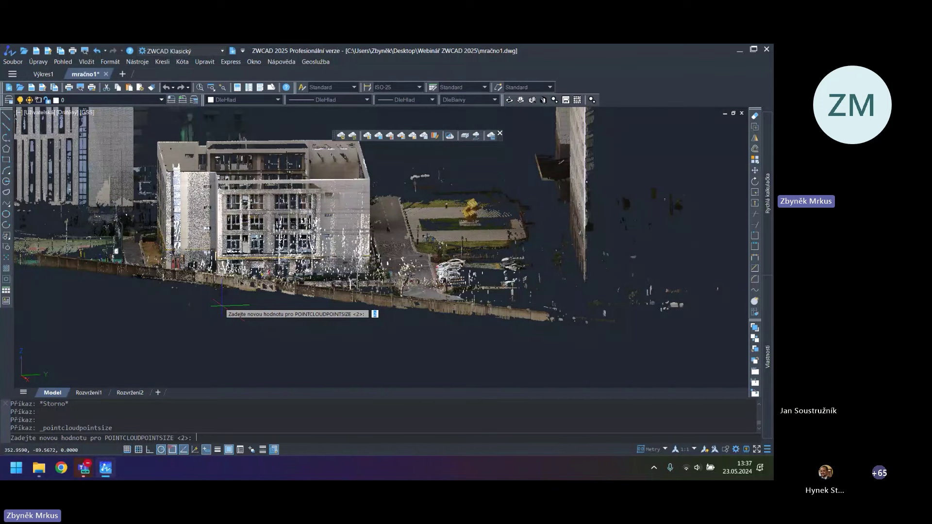
pyautogui.write('0')
pyautogui.press('Return')
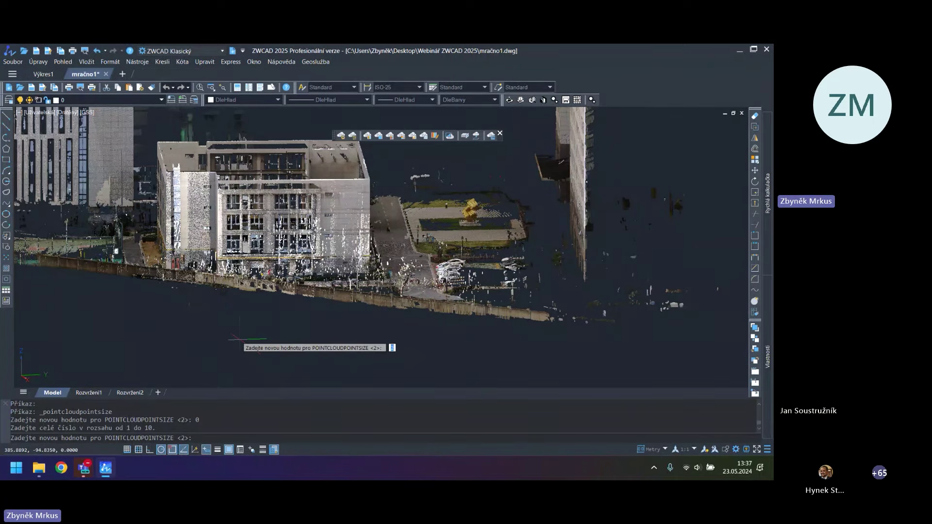
# Set the point cloud point size to 1 and inspect the building wall up close
pyautogui.press('Return')
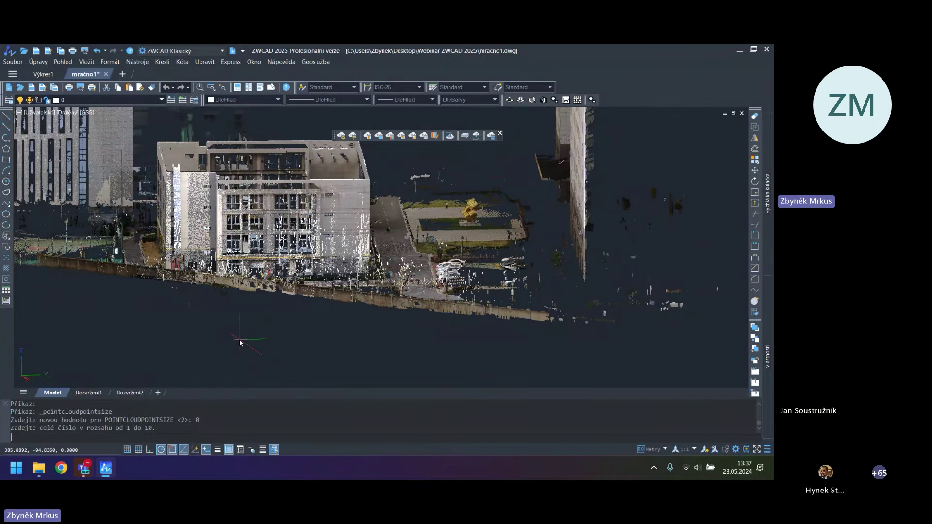
pyautogui.write('1')
pyautogui.press('Return')
pyautogui.scroll(10, 203, 267)
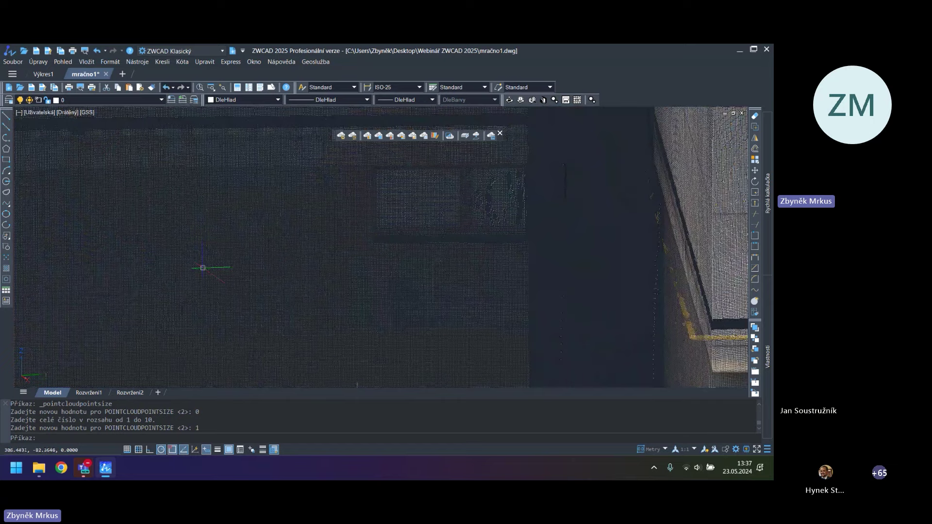
pyautogui.scroll(-3, 202, 267)
# Set the point cloud point size to 10 and inspect the facade windows and the wall
pyautogui.press('Return')
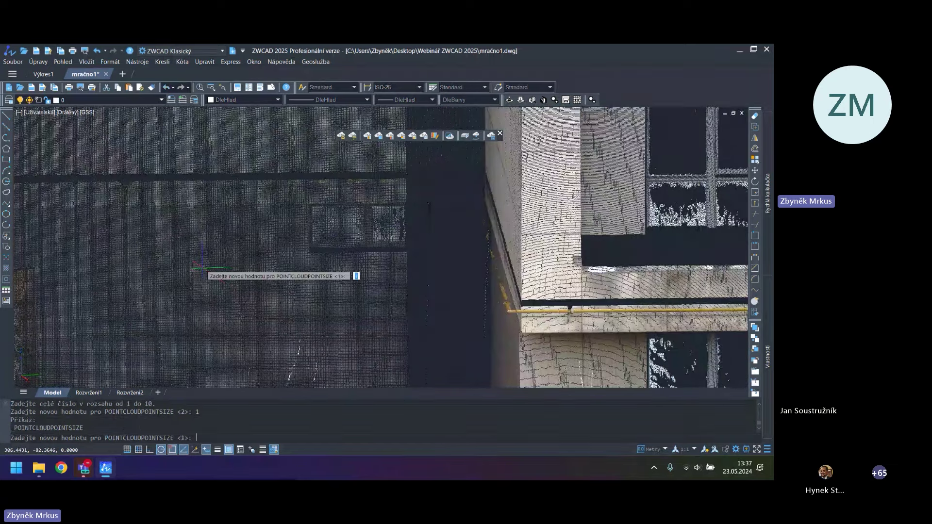
pyautogui.write('10')
pyautogui.press('Return')
pyautogui.scroll(6, 284, 255)
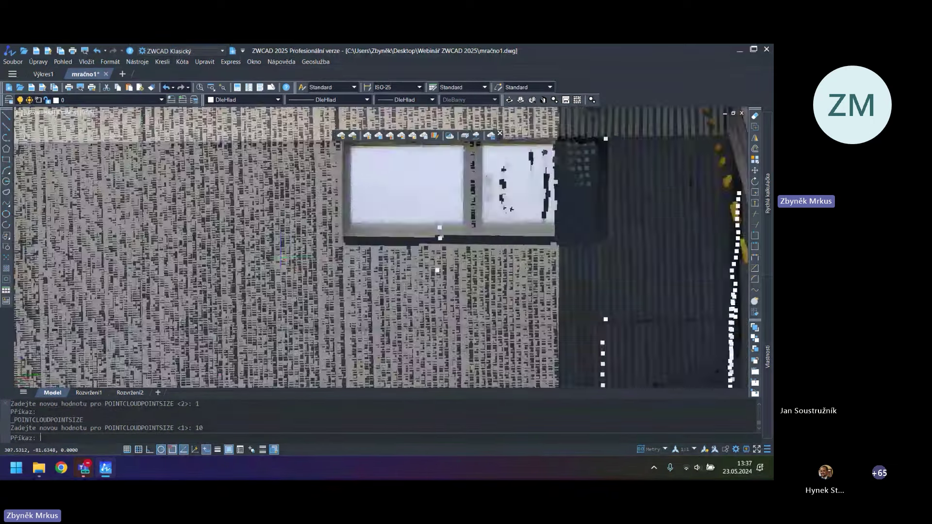
pyautogui.scroll(-6, 284, 256)
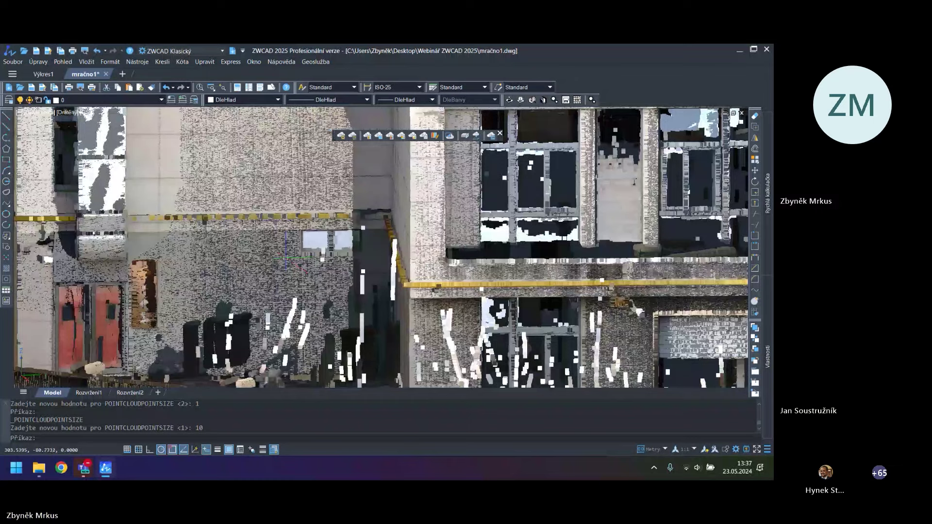
pyautogui.scroll(-3, 316, 256)
pyautogui.scroll(3, 349, 256)
pyautogui.moveTo(352, 267); pyautogui.dragTo(299, 273, button='middle')
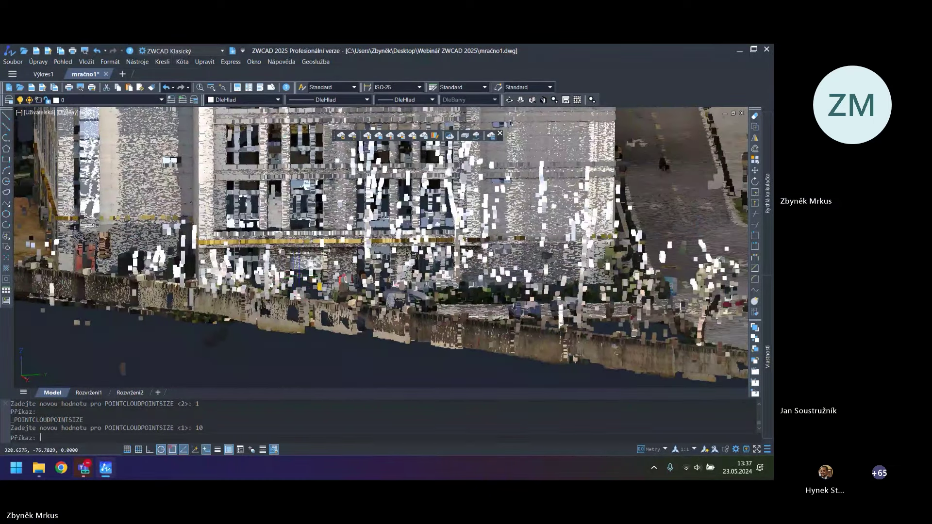
# Set the point cloud point size to 2
pyautogui.press('Return')
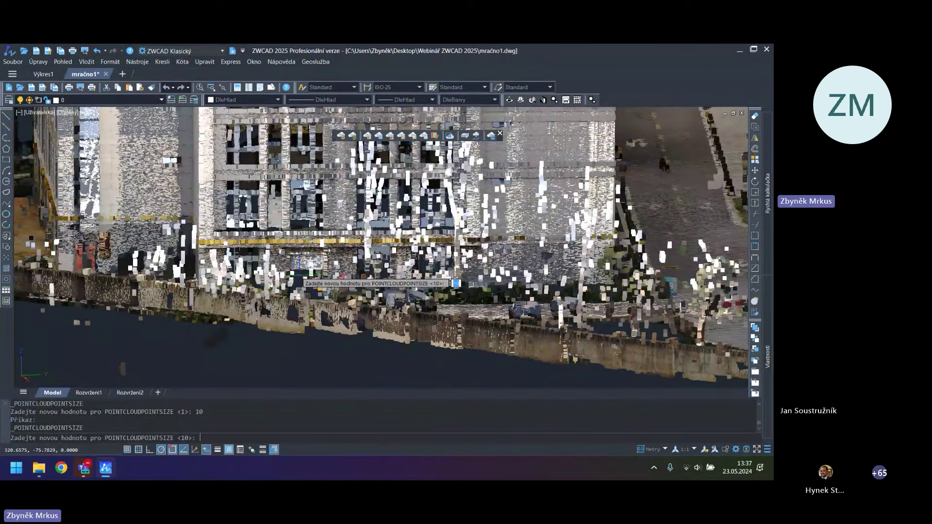
pyautogui.write('2')
pyautogui.press('Return')
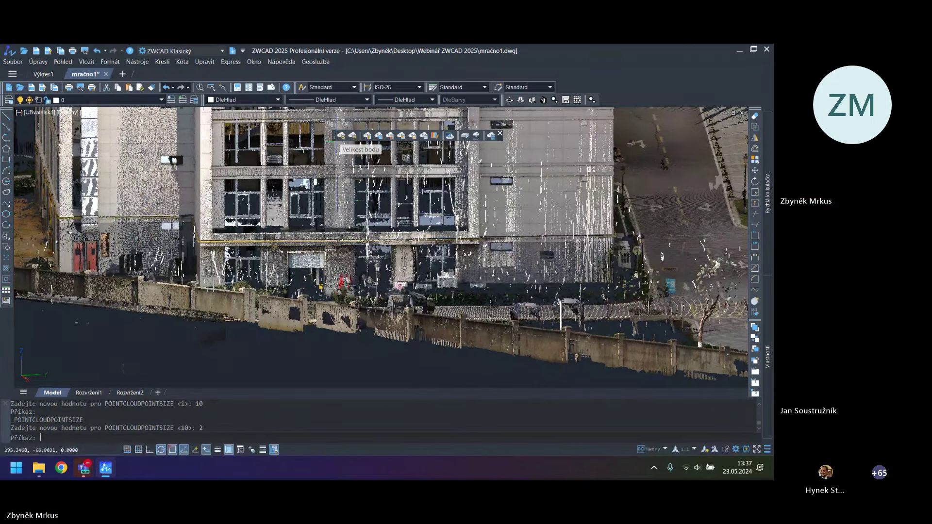
# Set the point cloud level of detail (POINTCLOUDLOD) to 10 and inspect the objects behind the boundary wall
pyautogui.click(355, 138)
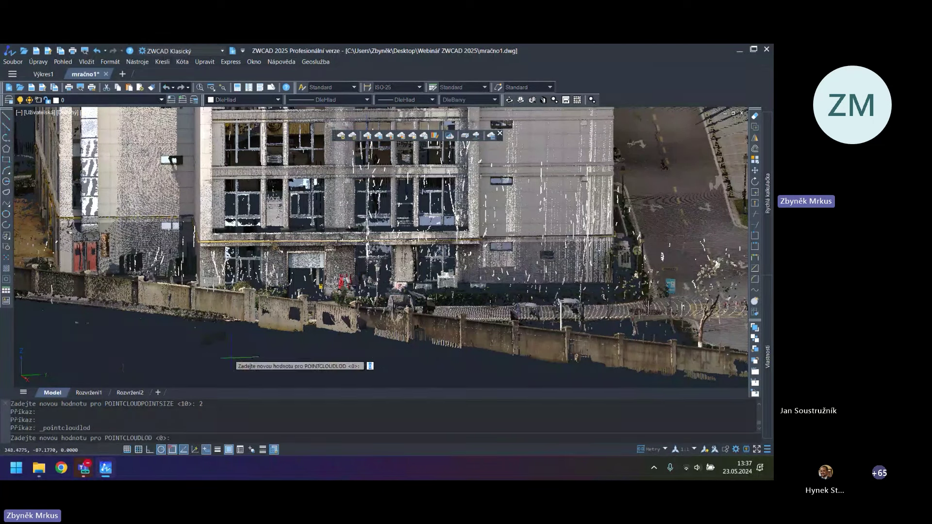
pyautogui.write('10')
pyautogui.press('Return')
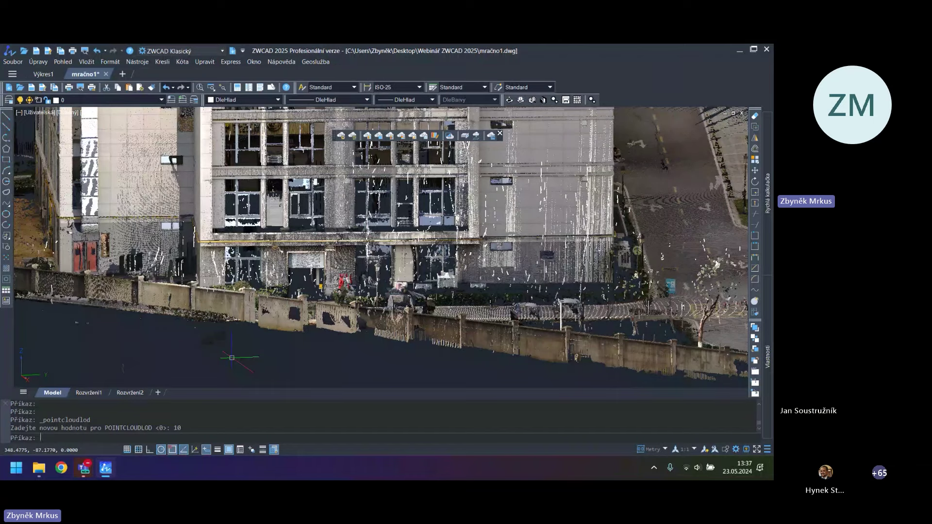
pyautogui.scroll(2, 275, 316)
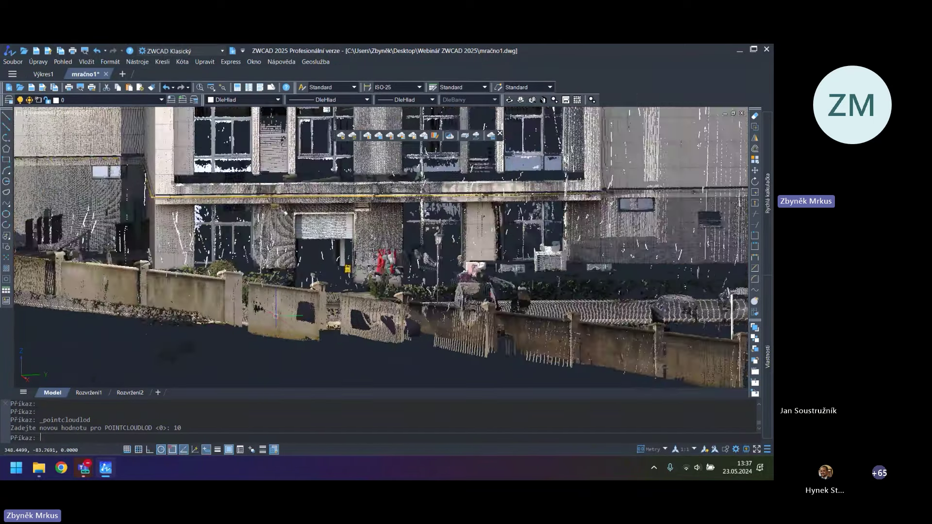
pyautogui.scroll(2, 276, 316)
# Run the ZNAO command on the attached point cloud
pyautogui.write('ZNAO')
pyautogui.press('Return')
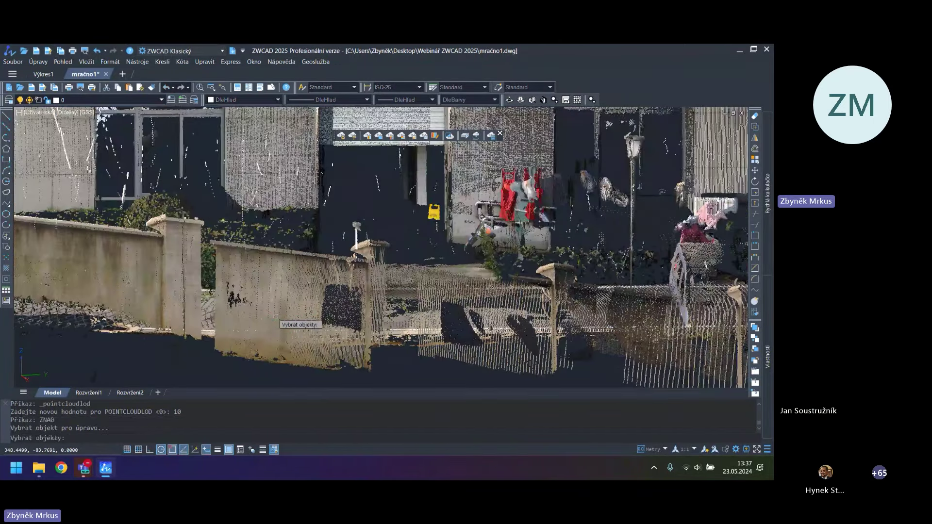
pyautogui.scroll(-4, 271, 319)
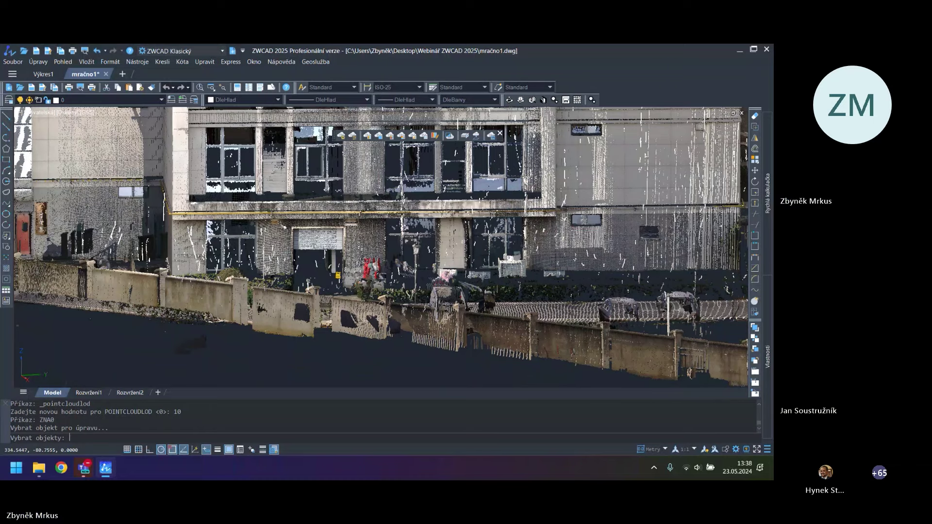
pyautogui.click(270, 318)
pyautogui.click(271, 318)
pyautogui.scroll(-3, 270, 311)
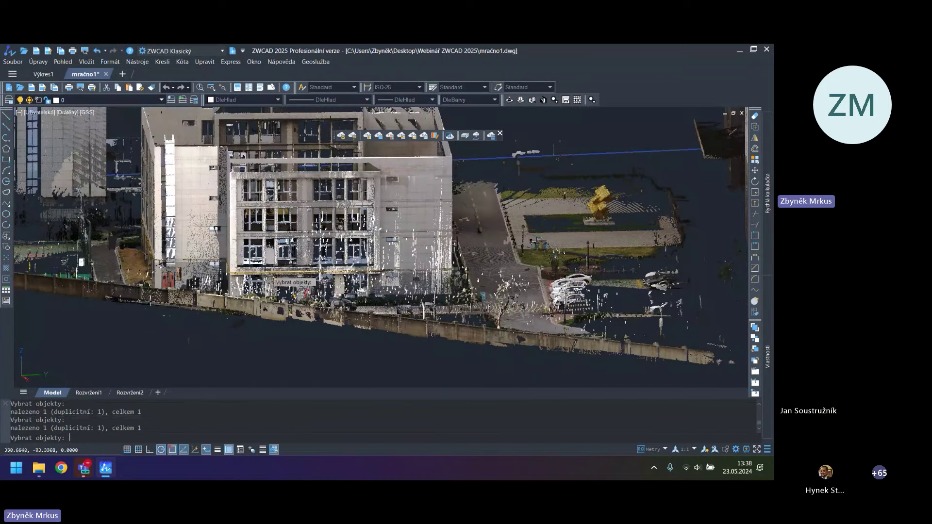
pyautogui.scroll(-3, 270, 276)
pyautogui.press('Return')
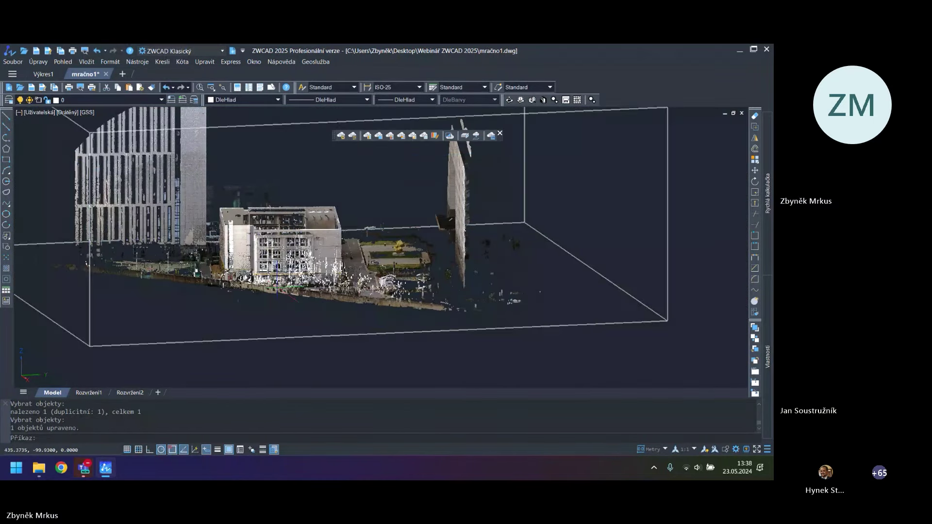
pyautogui.scroll(4, 272, 274)
pyautogui.scroll(2, 272, 274)
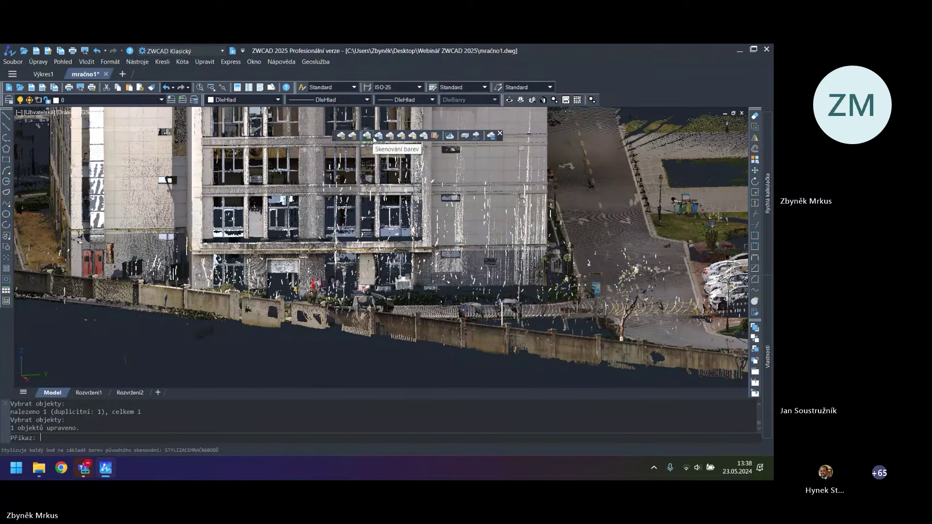
# Try to stylize the point cloud by classification (Klasifikace)
pyautogui.click(371, 140)
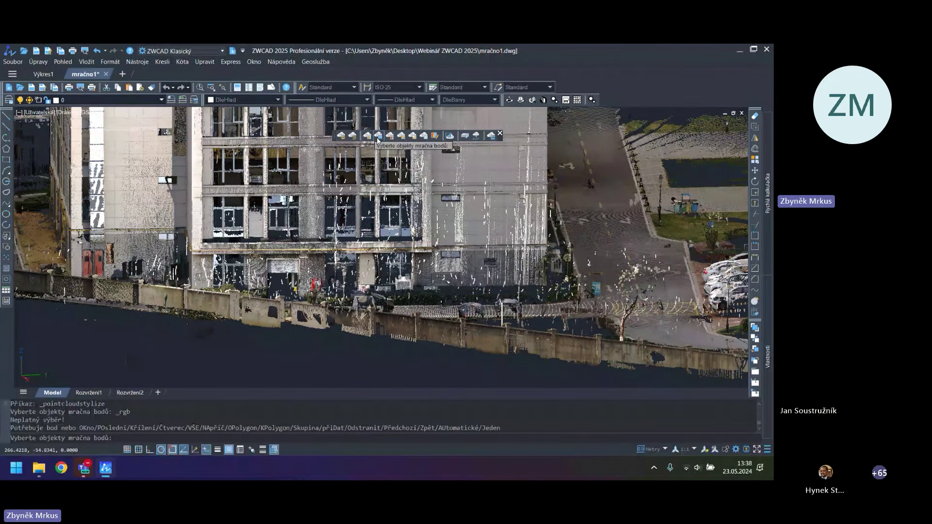
pyautogui.scroll(-5, 361, 210)
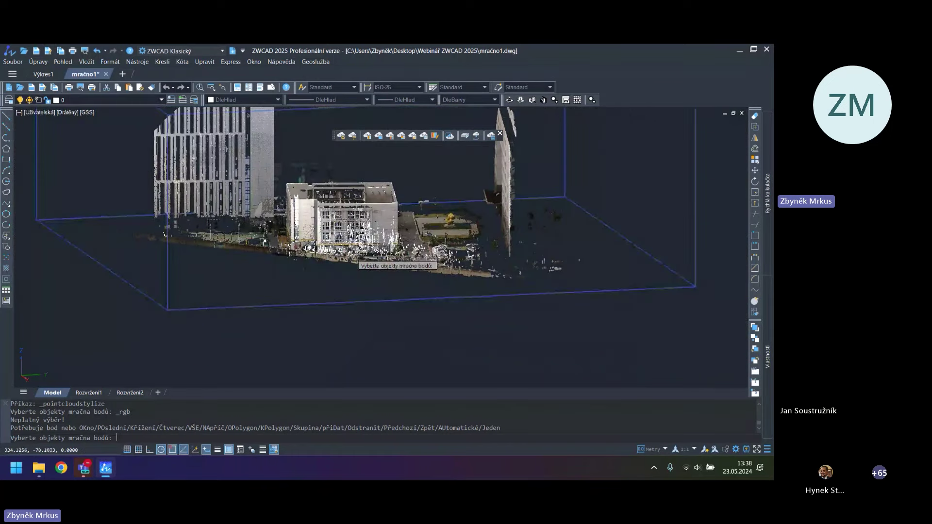
pyautogui.click(356, 262)
pyautogui.press('Return')
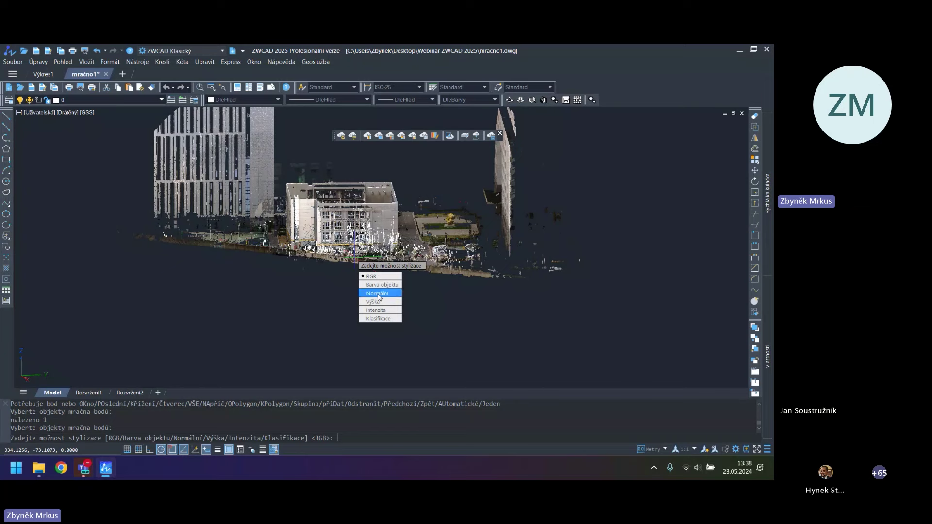
pyautogui.click(382, 319)
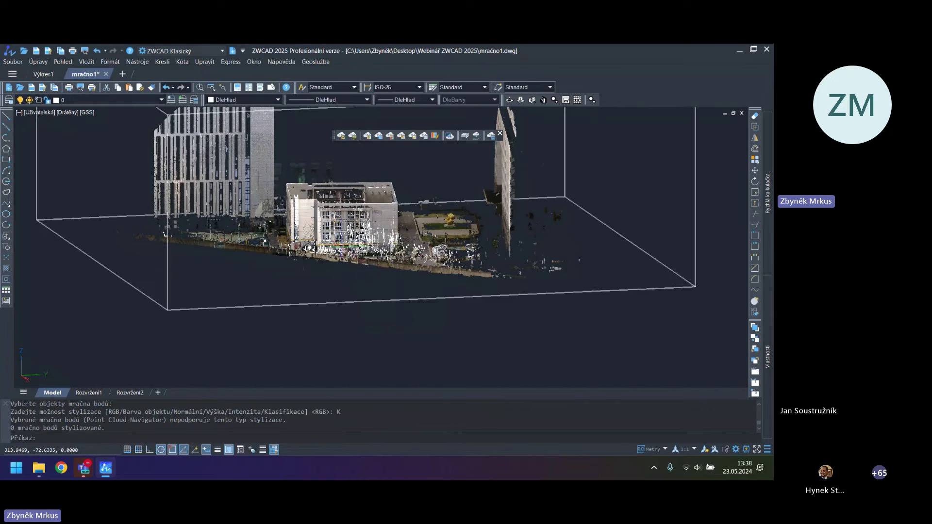
# Stylize the point cloud by intensity (Intenzita) and inspect the coloured building facade up close
pyautogui.click(412, 139)
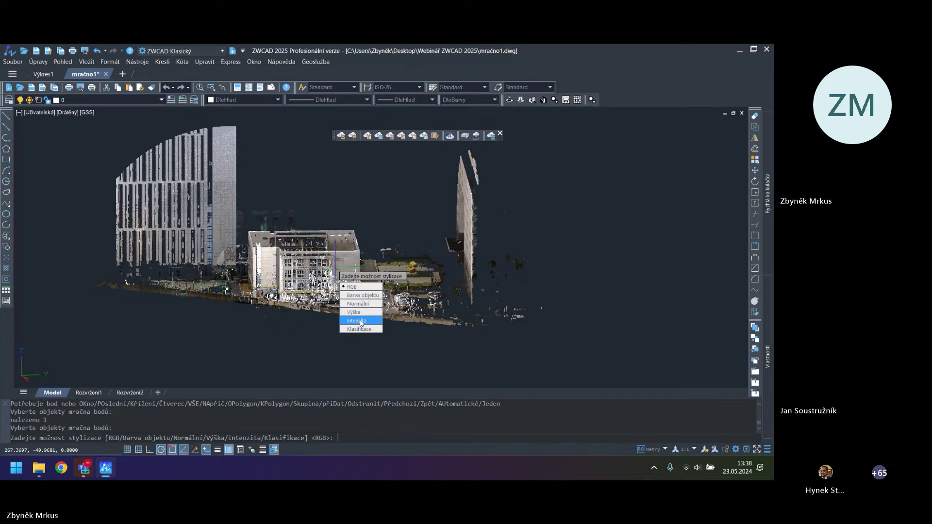
pyautogui.click(360, 320)
pyautogui.press('Return')
pyautogui.scroll(2, 291, 272)
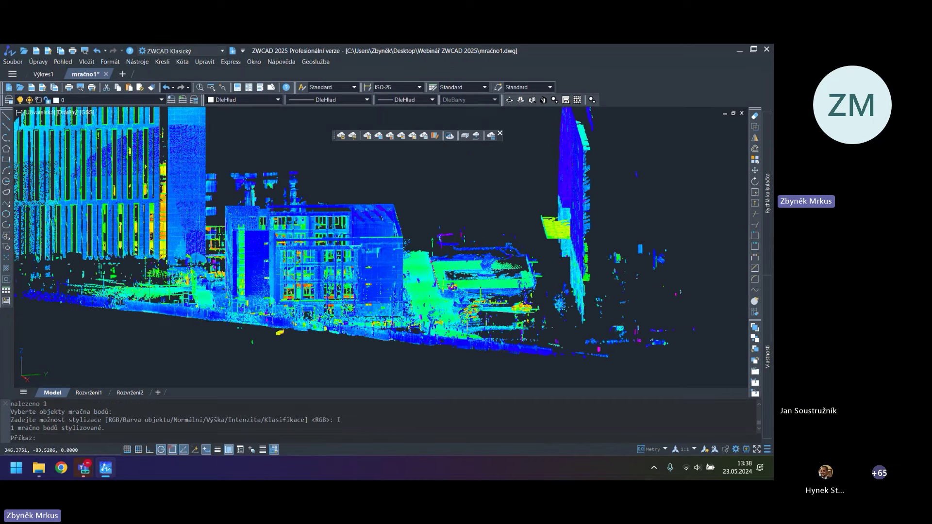
pyautogui.scroll(2, 261, 261)
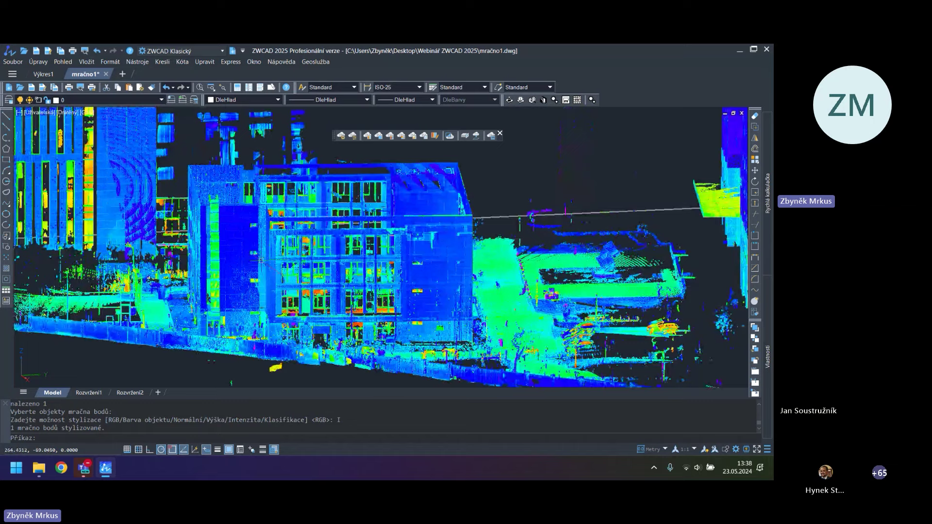
pyautogui.scroll(2, 261, 261)
pyautogui.scroll(2, 261, 314)
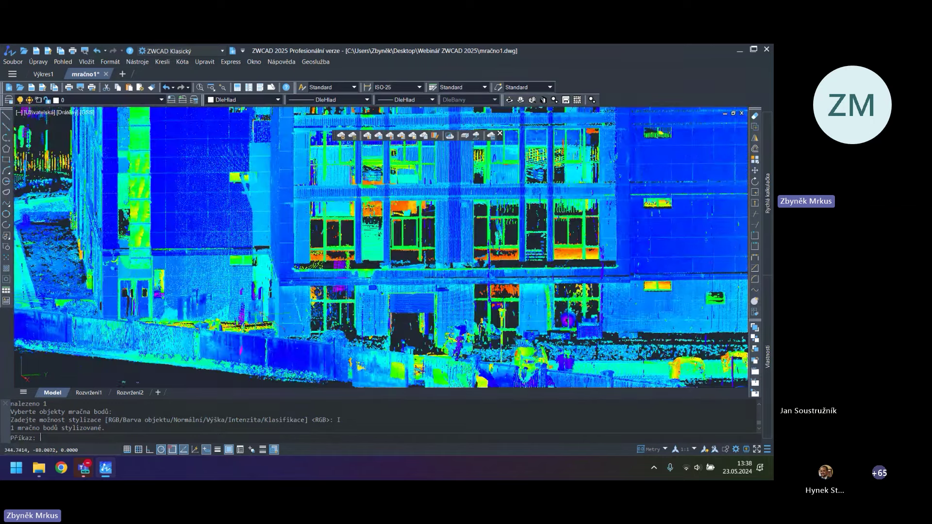
# Inspect the whole intensity-coloured point cloud, from the building facade out to the surrounding towers at an angled view
pyautogui.scroll(-5, 261, 314)
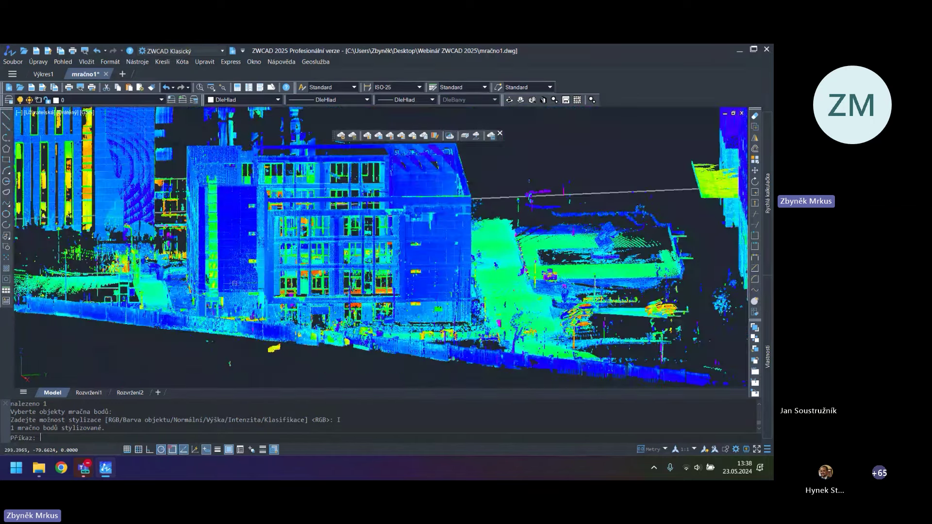
pyautogui.moveTo(236, 286); pyautogui.dragTo(321, 287, button='middle')
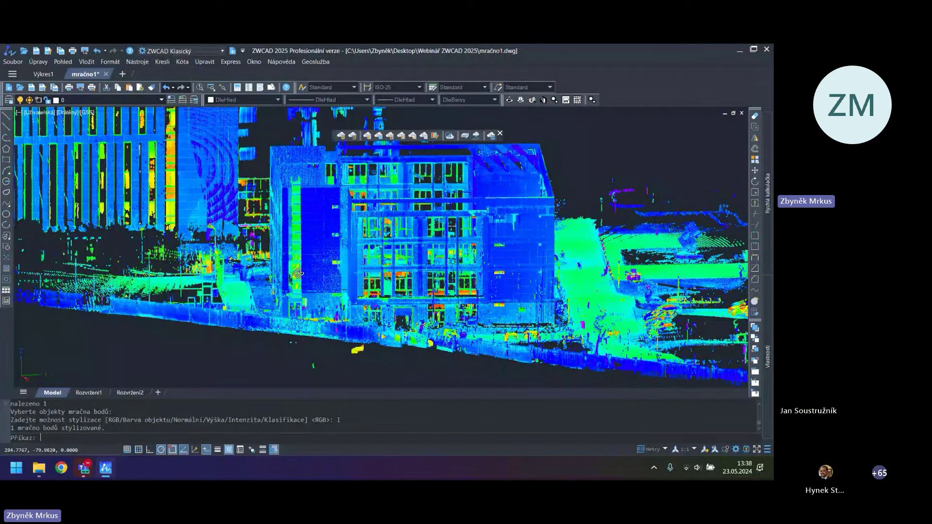
pyautogui.keyDown('shift'); pyautogui.moveTo(298, 273); pyautogui.dragTo(310, 277, button='middle'); pyautogui.keyUp('shift')
pyautogui.scroll(-5, 321, 281)
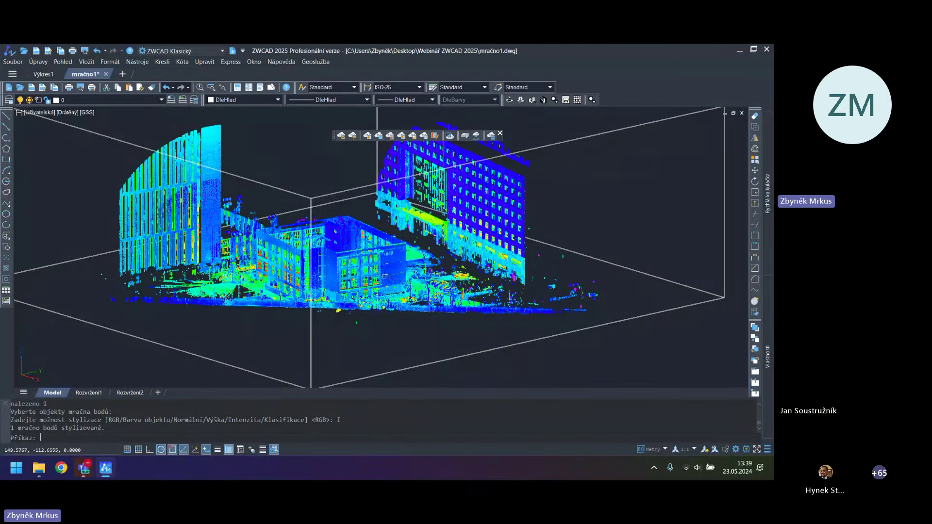
pyautogui.press('Escape')
pyautogui.press('Escape')
pyautogui.press('Escape')
pyautogui.press('Escape')
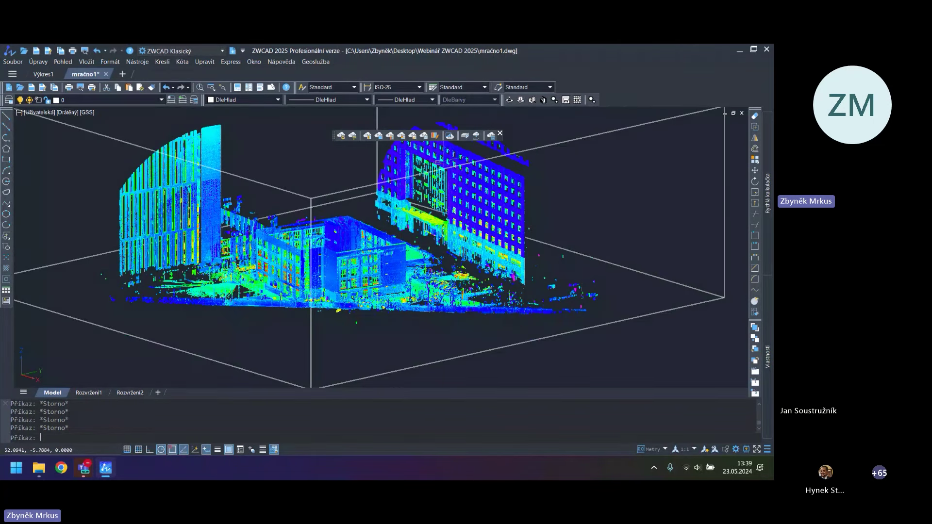
# Review the height (Výška) and intensity (Intenzita) settings in the colour mapping of the point cloud
pyautogui.click(435, 135)
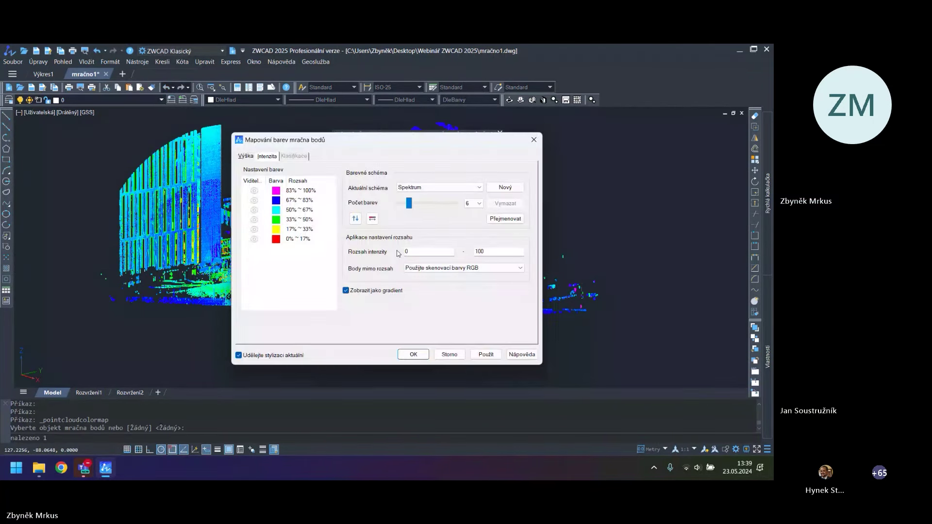
pyautogui.click(245, 155)
pyautogui.click(268, 156)
pyautogui.press('Return')
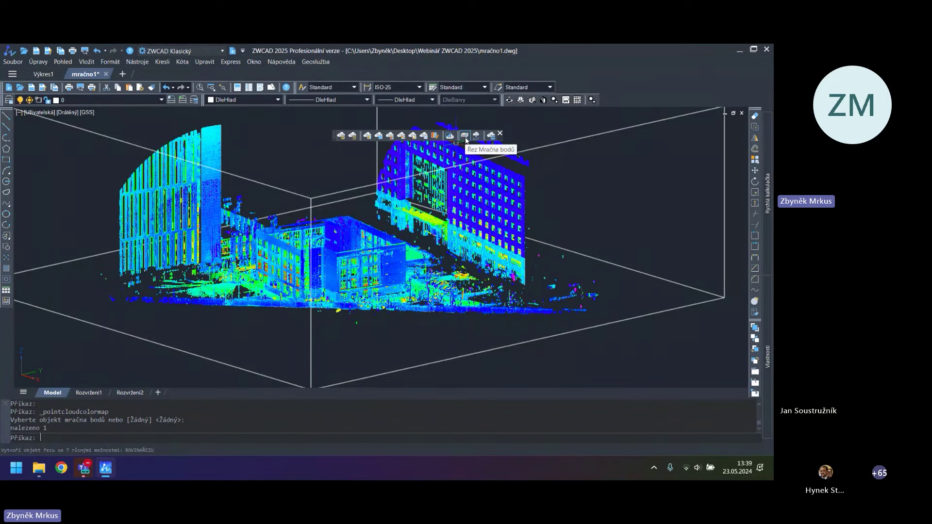
pyautogui.keyDown('shift'); pyautogui.moveTo(544, 238); pyautogui.dragTo(410, 262, button='middle'); pyautogui.keyUp('shift')
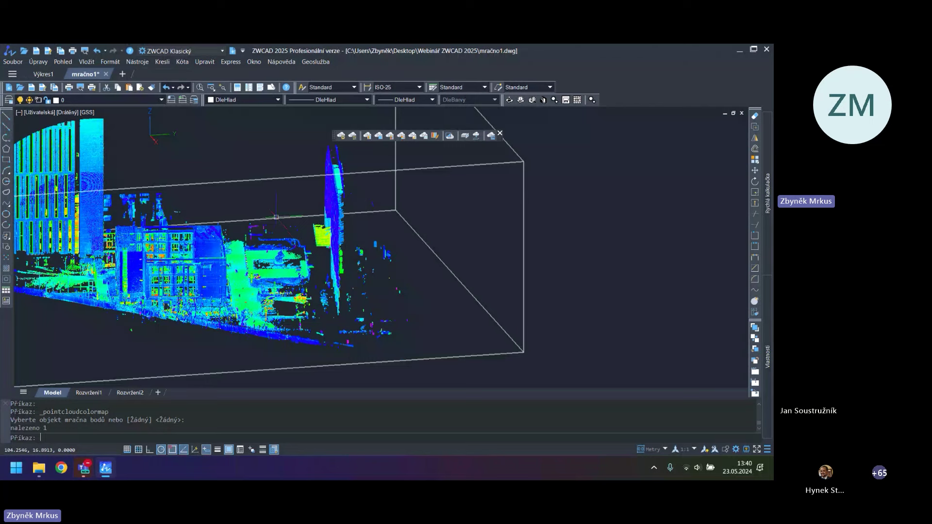
pyautogui.moveTo(275, 217); pyautogui.dragTo(345, 210, button='middle')
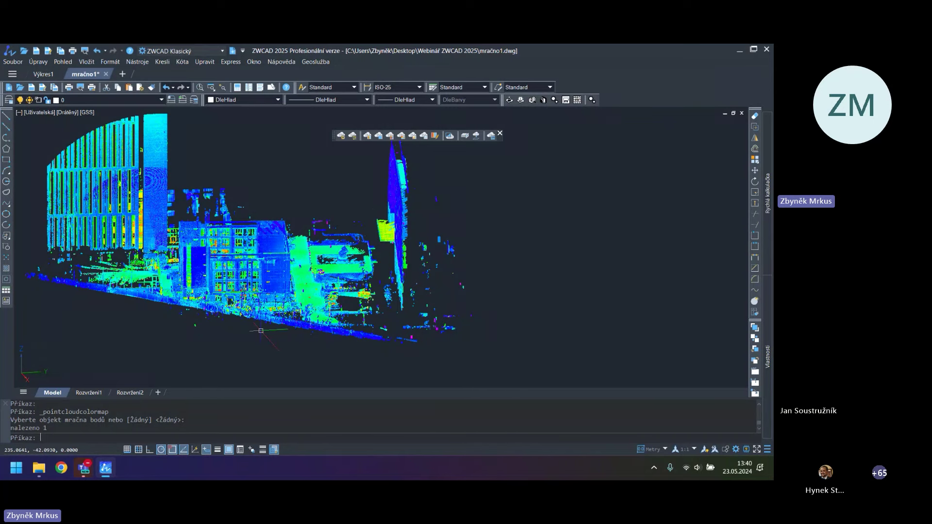
pyautogui.keyDown('shift'); pyautogui.moveTo(261, 331); pyautogui.dragTo(298, 326, button='middle'); pyautogui.keyUp('shift')
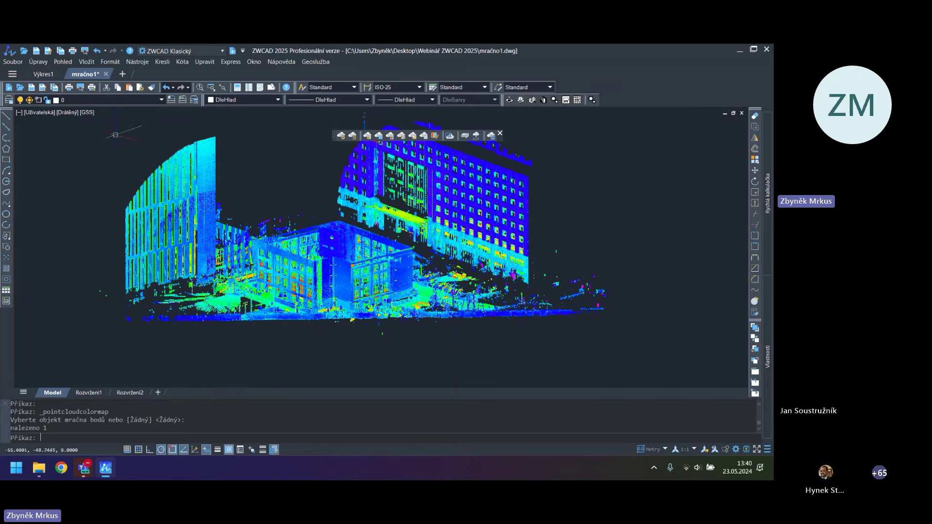
pyautogui.click(226, 267)
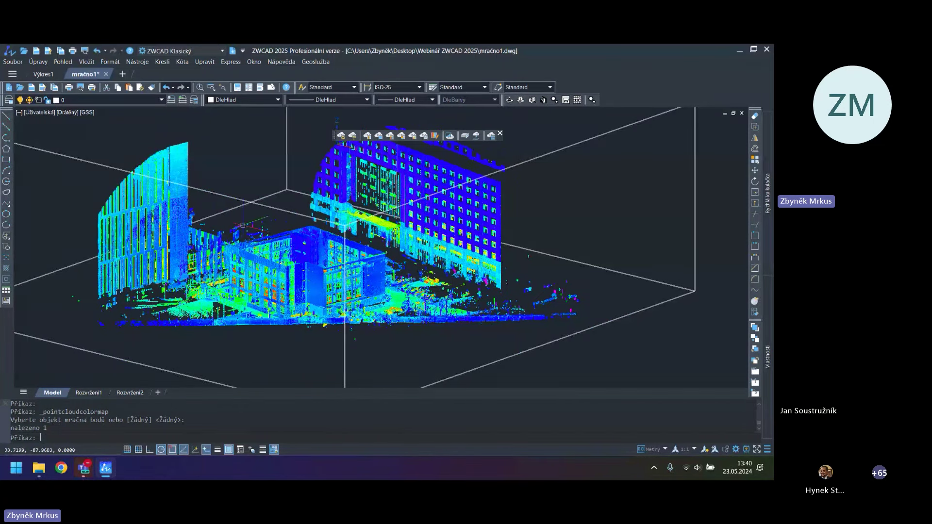
pyautogui.press('Escape')
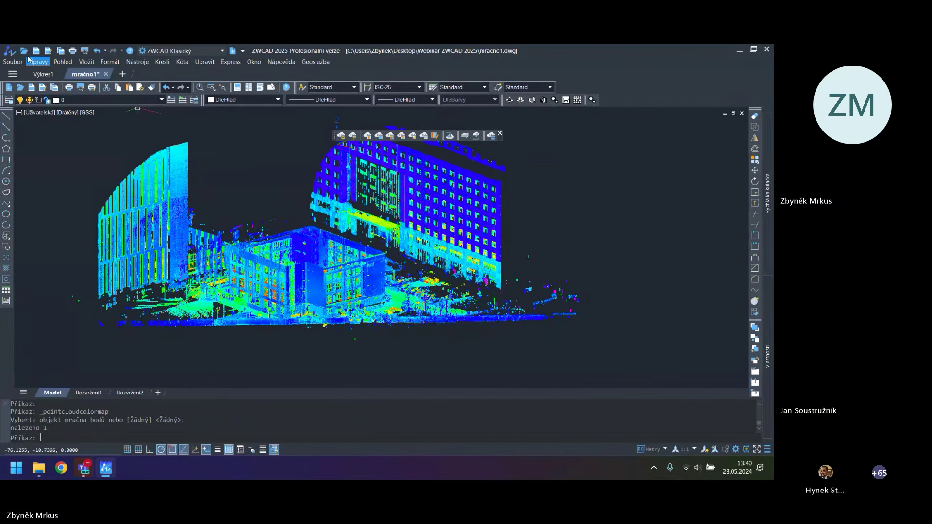
# Create a new drawing from the zwcadiso_metry.dwt template
pyautogui.click(9, 50)
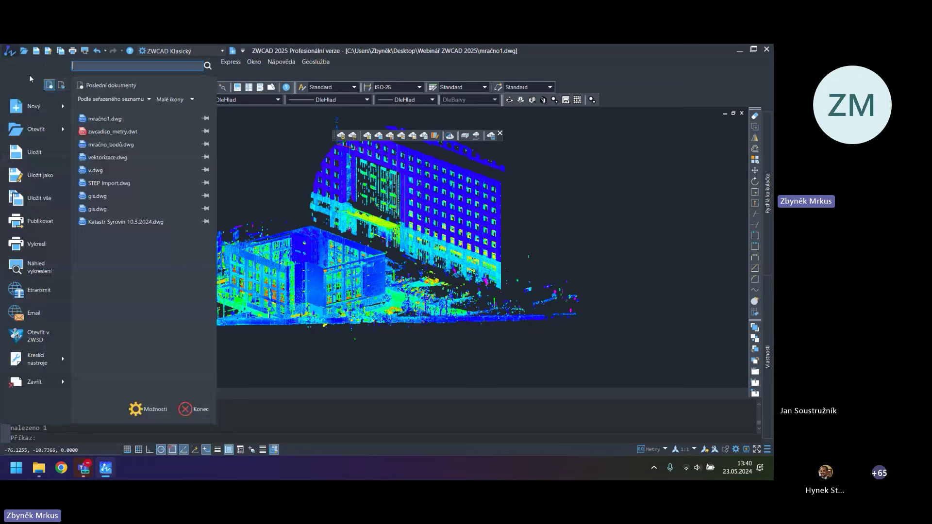
pyautogui.click(32, 114)
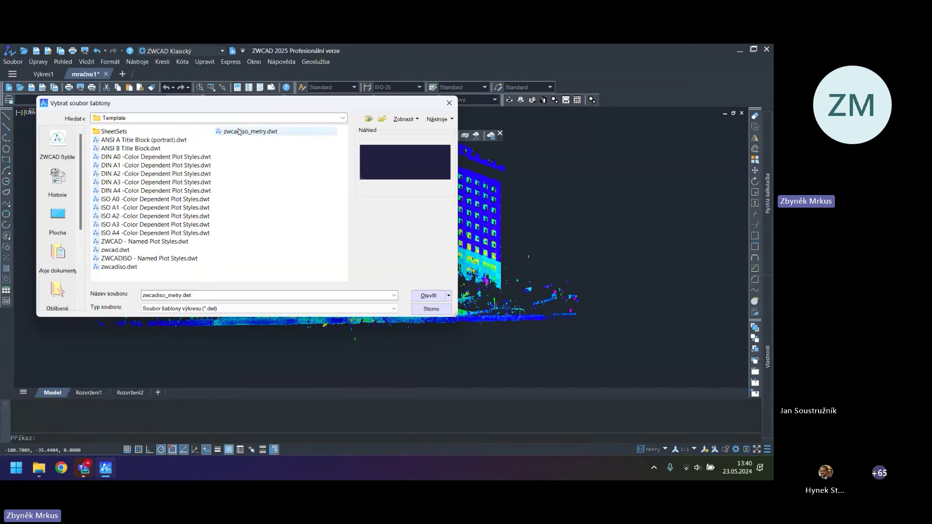
pyautogui.press('Return')
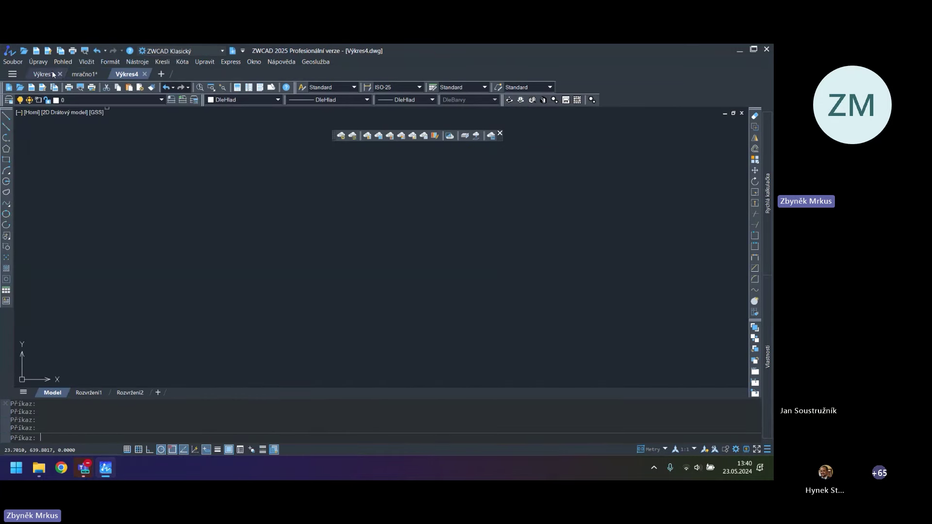
# List all point cloud formats and attach the Point Cloud-Visual Stlyes file at 0,0,0 with scale 1 and angle 0
pyautogui.click(87, 61)
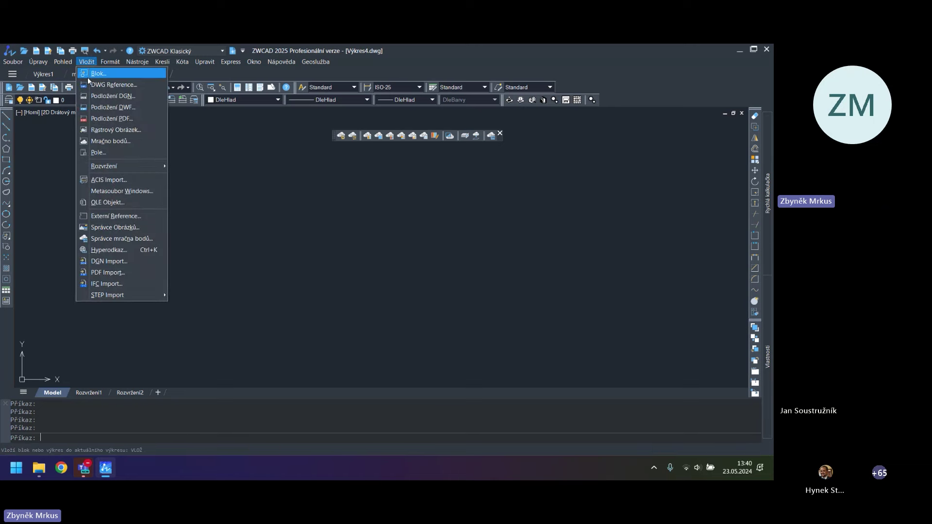
pyautogui.click(101, 139)
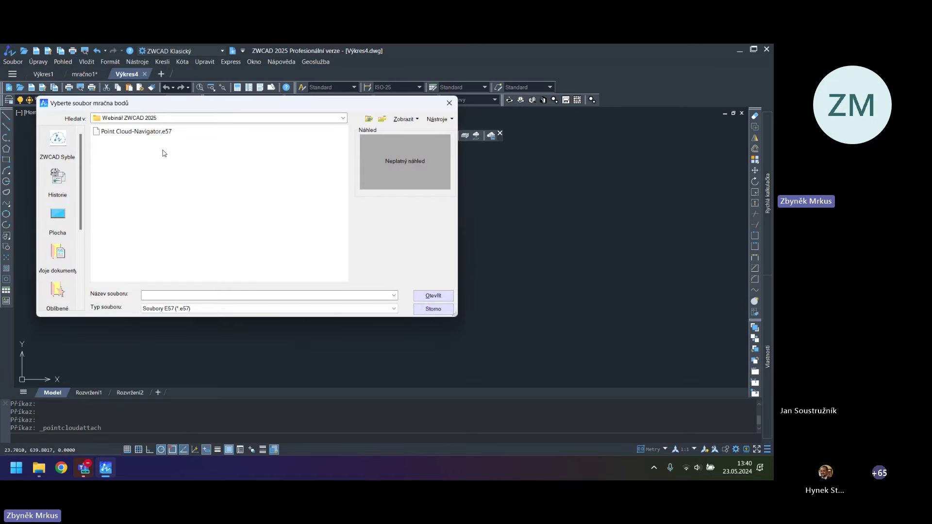
pyautogui.click(200, 308)
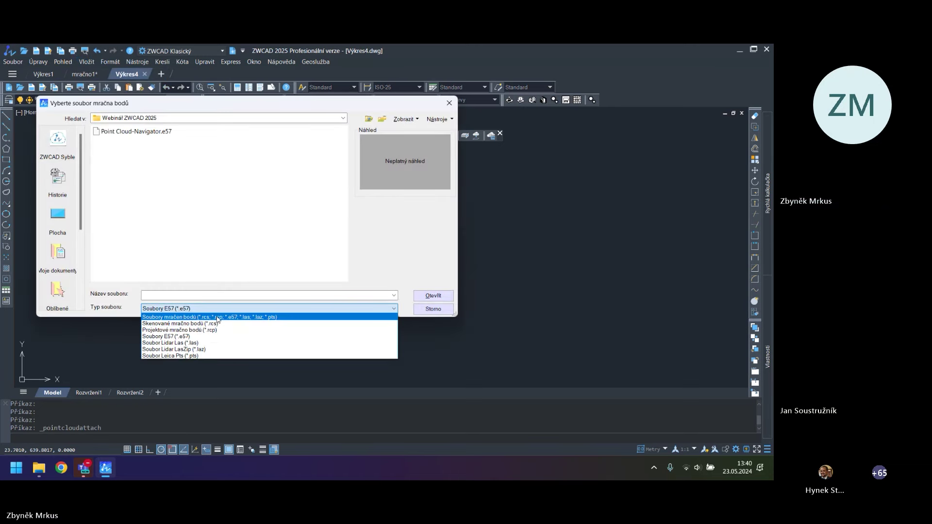
pyautogui.click(200, 316)
pyautogui.click(162, 139)
pyautogui.doubleClick(162, 141)
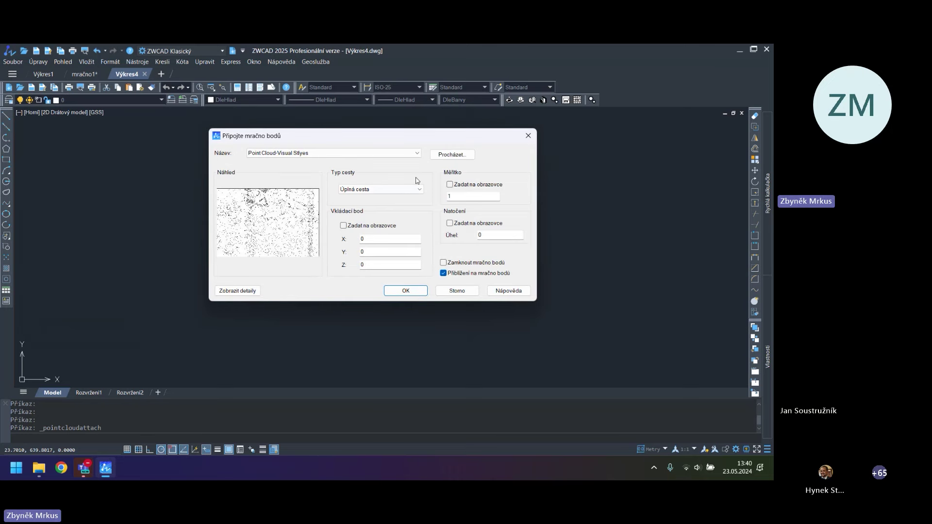
pyautogui.click(406, 291)
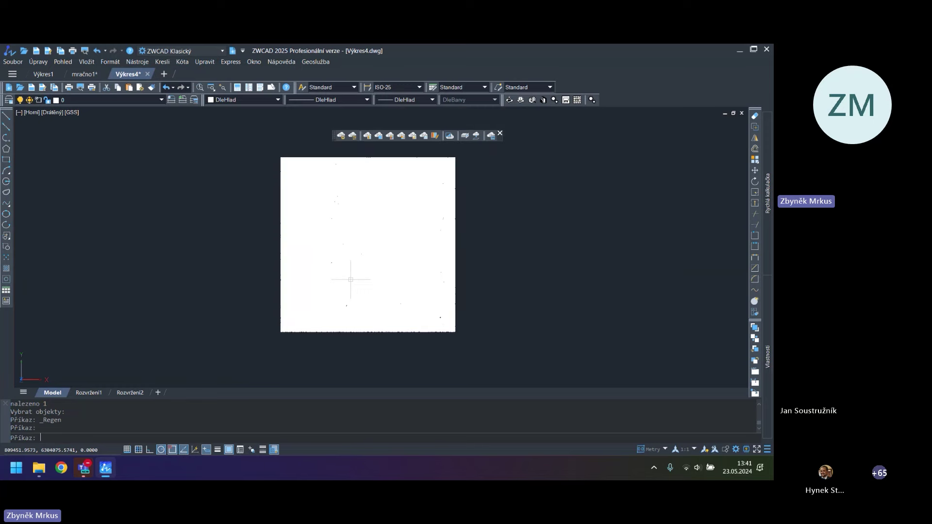
# Examine the attached city point cloud from above, from the side along the skyline, and up close at the round amphitheatre
pyautogui.scroll(4, 350, 279)
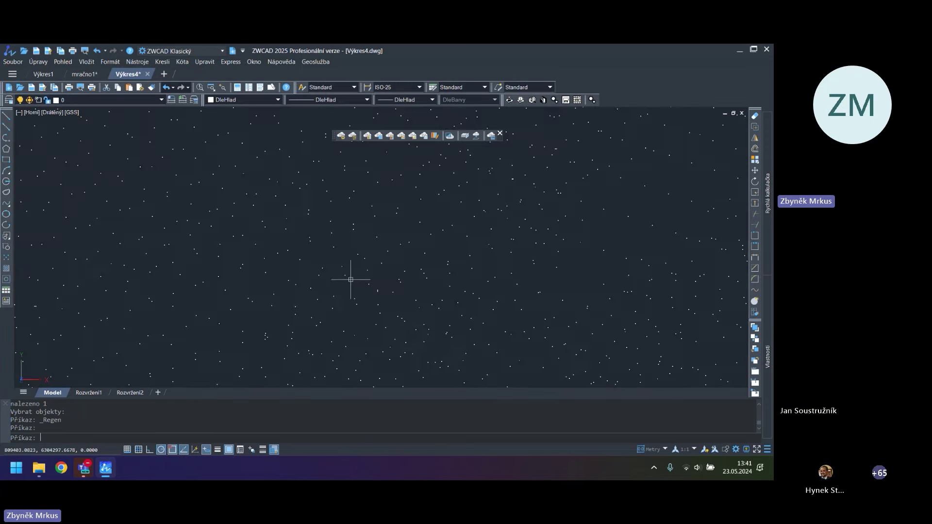
pyautogui.scroll(-4, 350, 280)
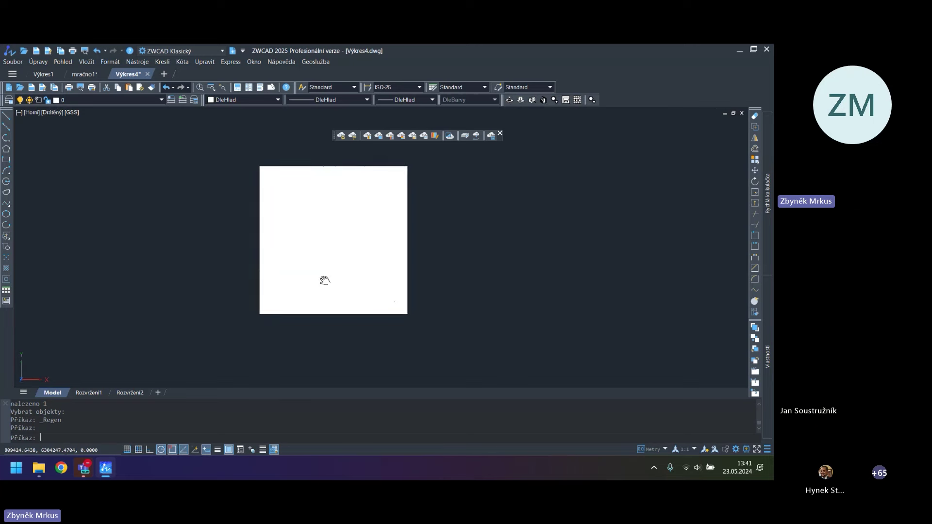
pyautogui.keyDown('shift'); pyautogui.moveTo(322, 278); pyautogui.dragTo(297, 222, button='middle'); pyautogui.keyUp('shift')
pyautogui.scroll(4, 425, 245)
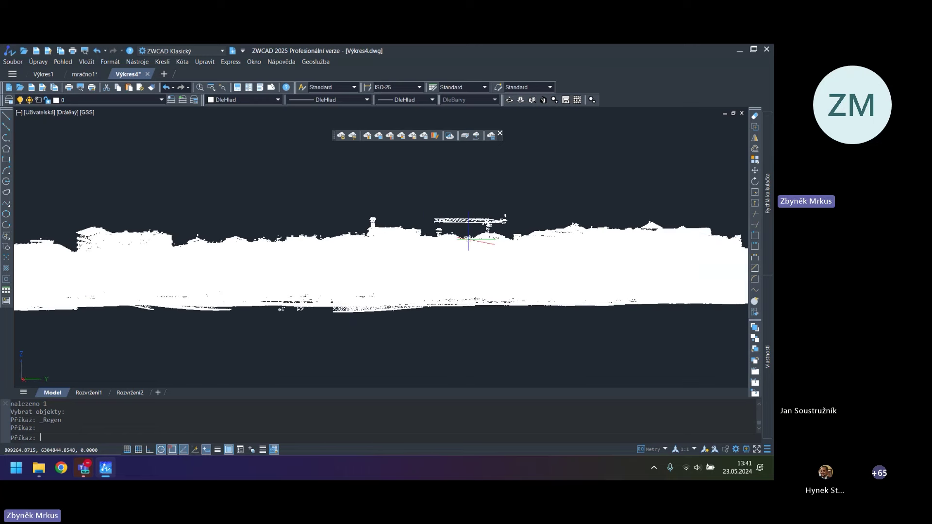
pyautogui.moveTo(471, 236); pyautogui.dragTo(415, 237, button='middle')
pyautogui.scroll(5, 426, 222)
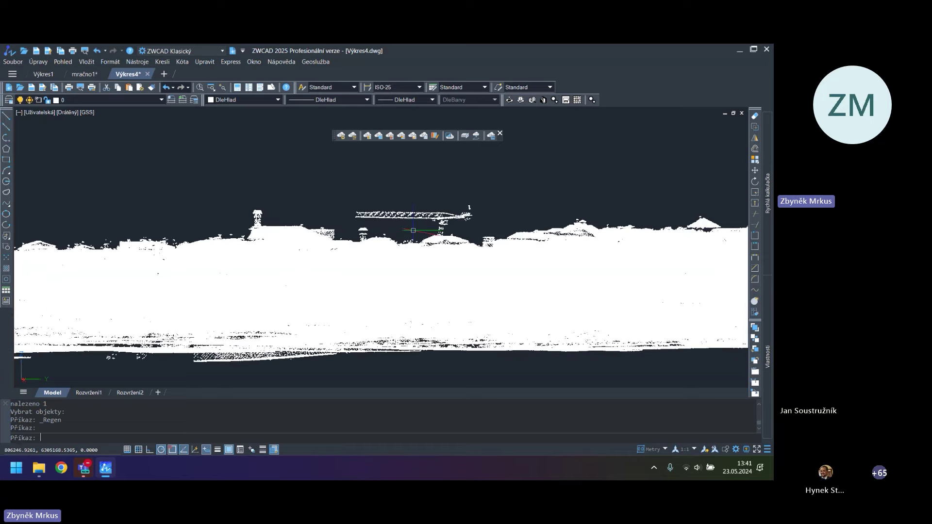
pyautogui.scroll(-3, 426, 222)
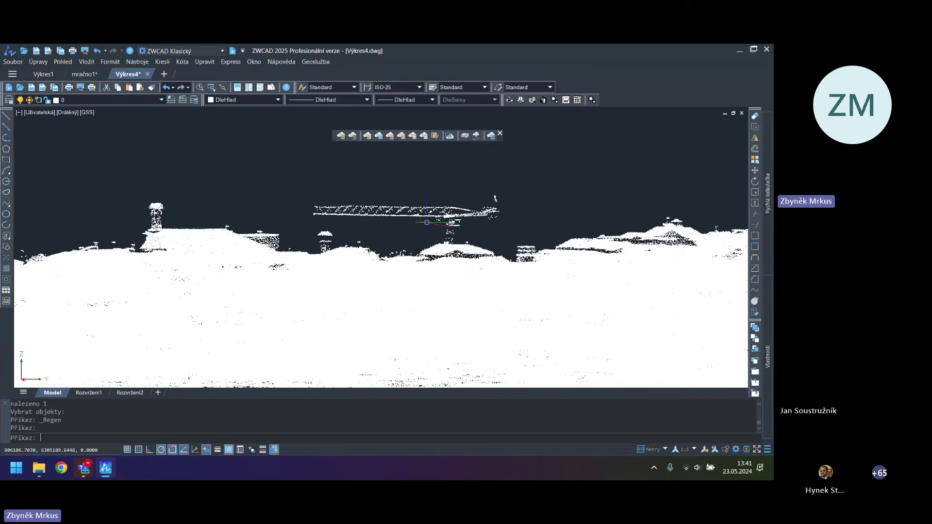
pyautogui.keyDown('shift'); pyautogui.moveTo(424, 223); pyautogui.dragTo(357, 283, button='middle'); pyautogui.keyUp('shift')
pyautogui.scroll(6, 225, 255)
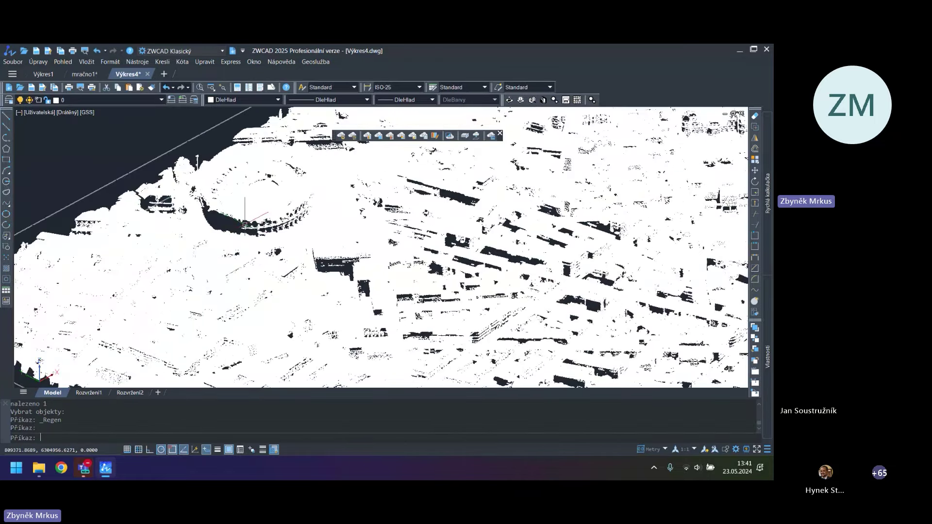
pyautogui.scroll(5, 245, 224)
pyautogui.moveTo(272, 208); pyautogui.dragTo(233, 306, button='middle')
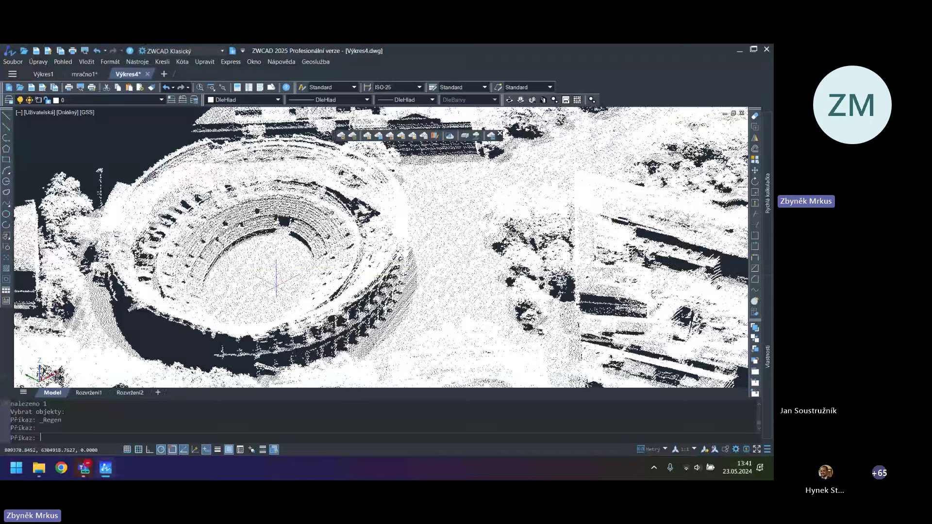
pyautogui.scroll(3, 276, 279)
pyautogui.keyDown('shift'); pyautogui.moveTo(243, 282); pyautogui.dragTo(368, 144, button='middle'); pyautogui.keyUp('shift')
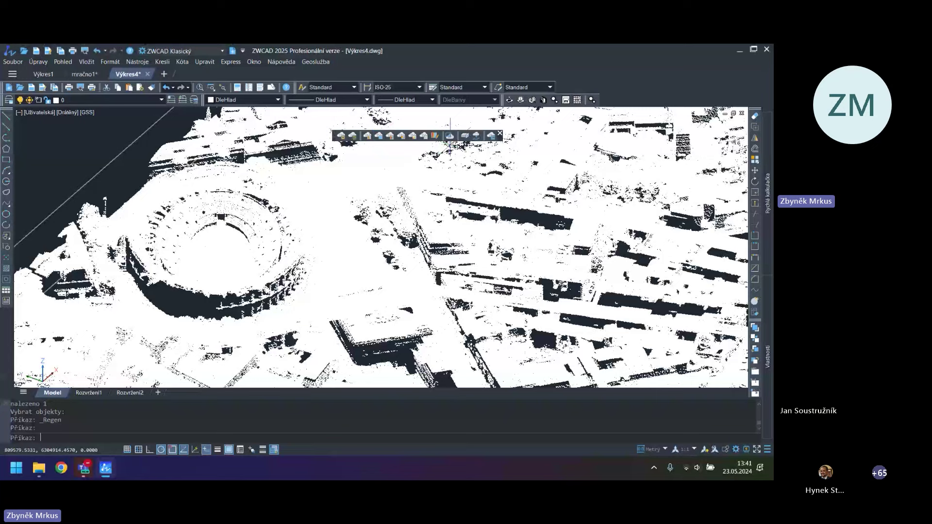
# View the height colour mapping settings of the city point cloud and close them without changes
pyautogui.click(436, 136)
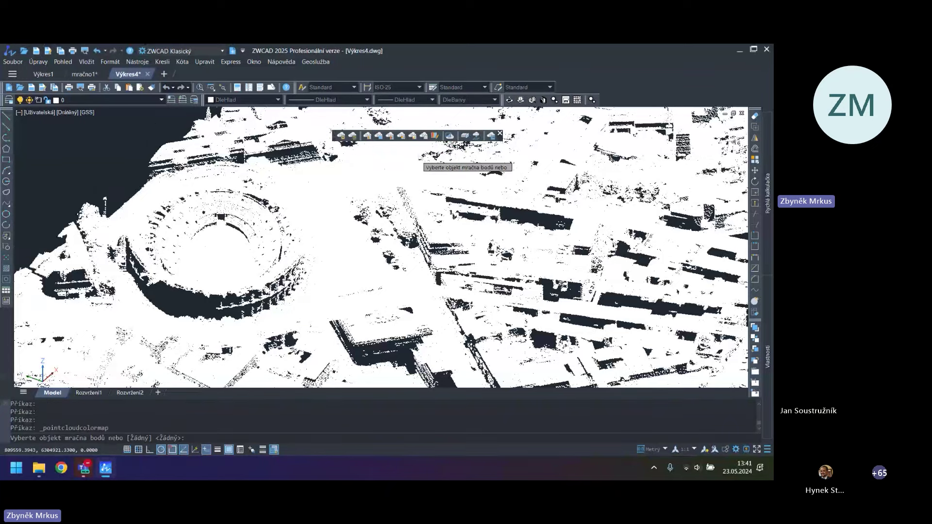
pyautogui.click(288, 221)
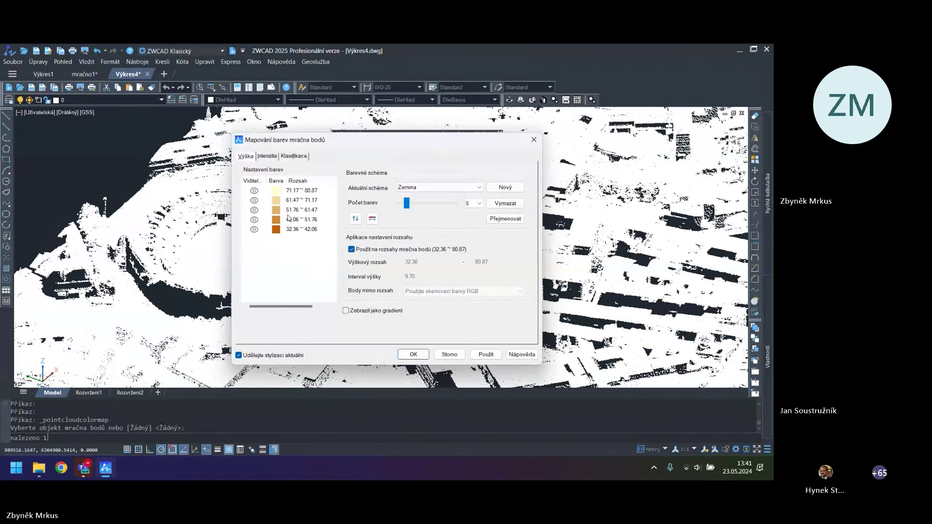
pyautogui.press('Escape')
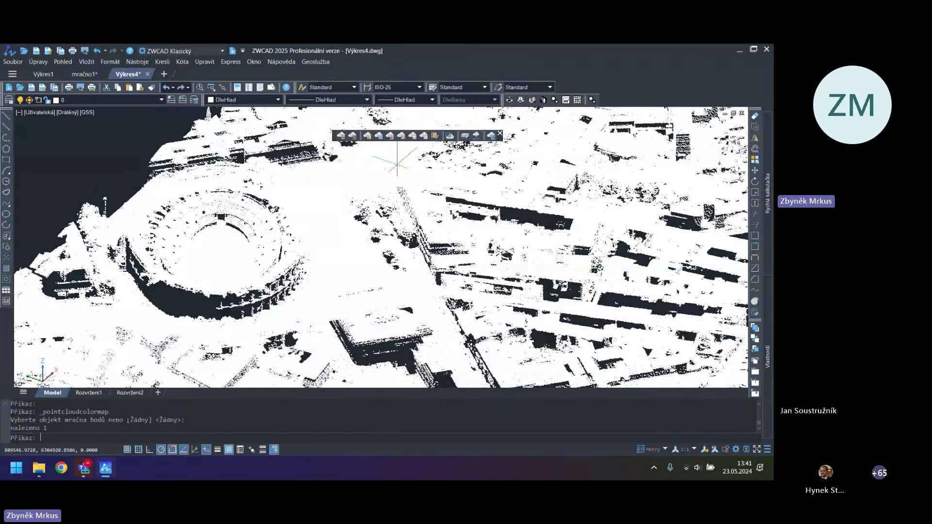
# Stylize the city point cloud by intensity (Intenzita) and inspect it around the amphitheatre
pyautogui.click(413, 137)
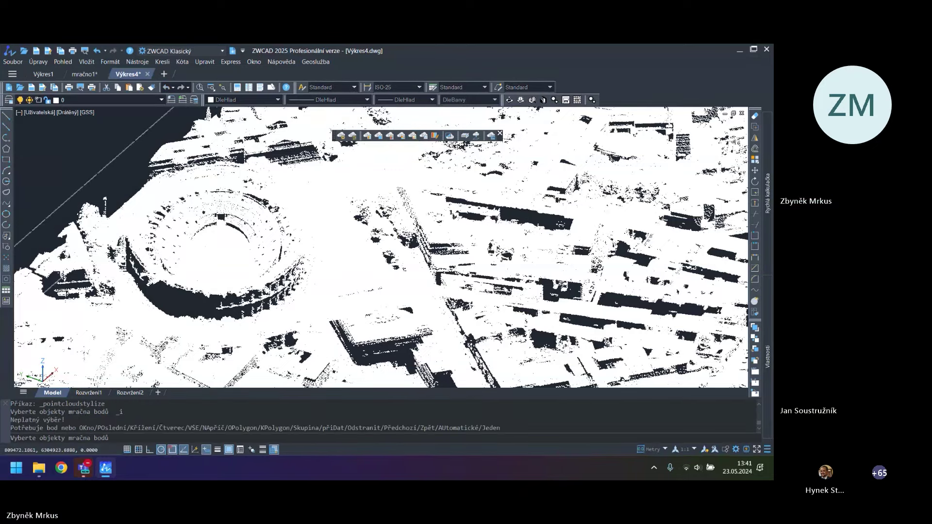
pyautogui.click(279, 214)
pyautogui.press('Return')
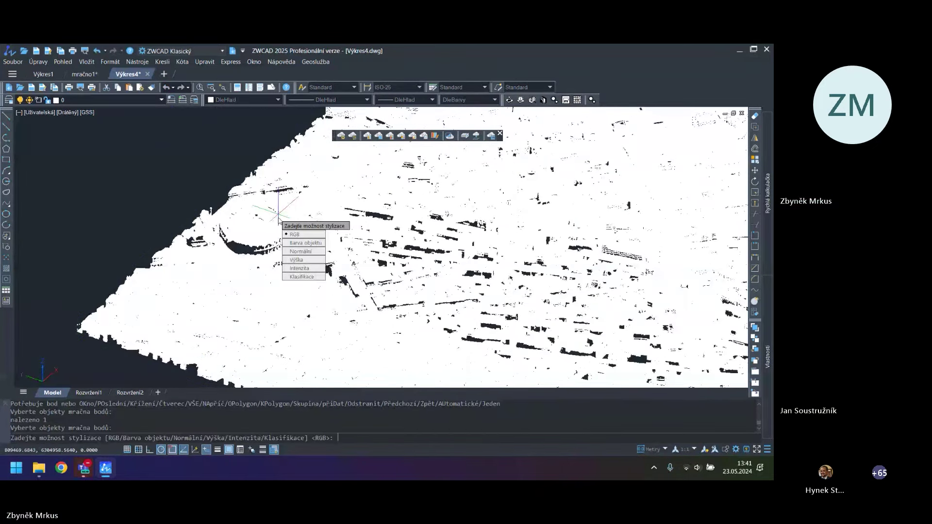
pyautogui.click(305, 268)
pyautogui.scroll(-3, 305, 268)
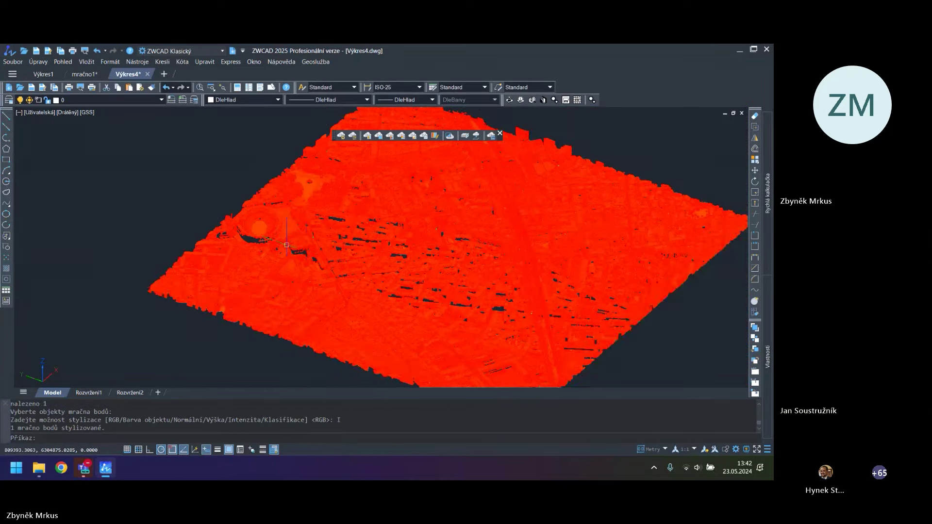
pyautogui.scroll(4, 306, 249)
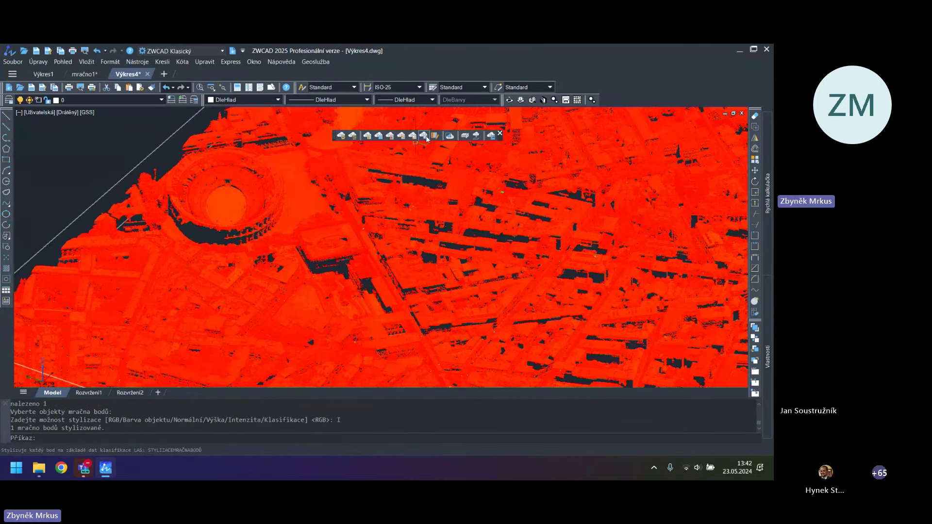
pyautogui.click(427, 136)
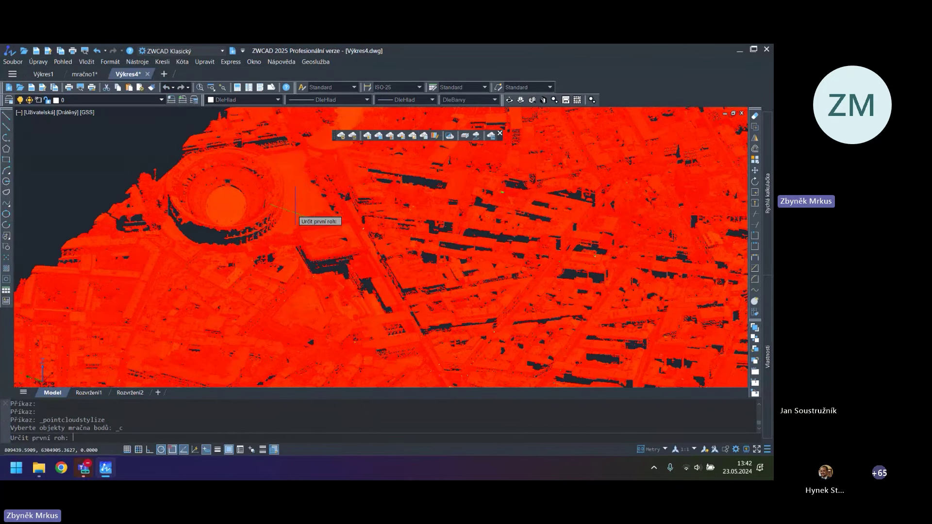
pyautogui.scroll(-3, 229, 234)
pyautogui.press('Escape')
pyautogui.press('Escape')
pyautogui.press('Escape')
# Stylize the whole city point cloud by classification (Klasifikace)
pyautogui.click(377, 211)
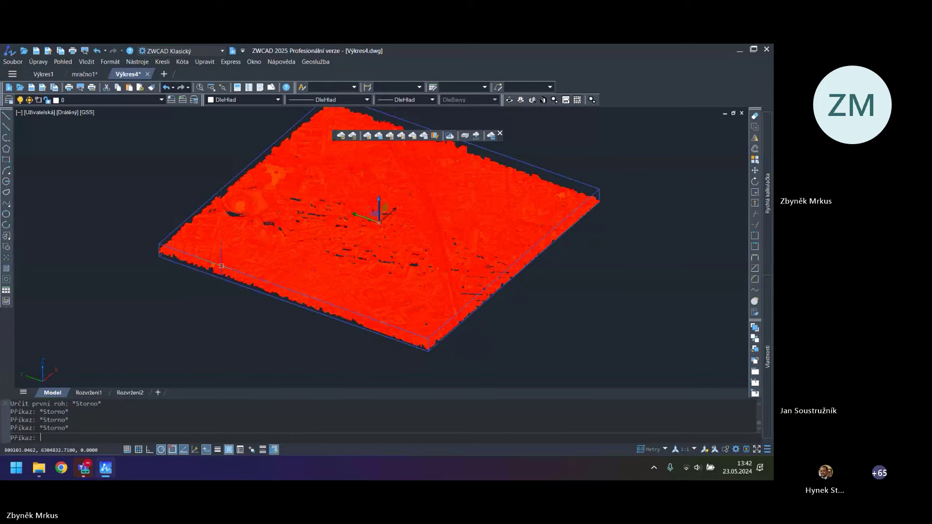
pyautogui.click(423, 137)
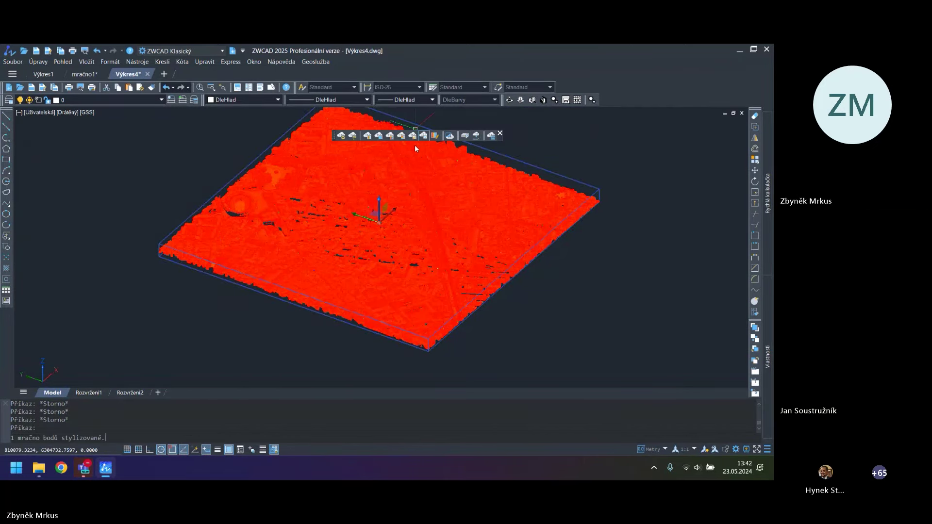
pyautogui.scroll(3, 243, 199)
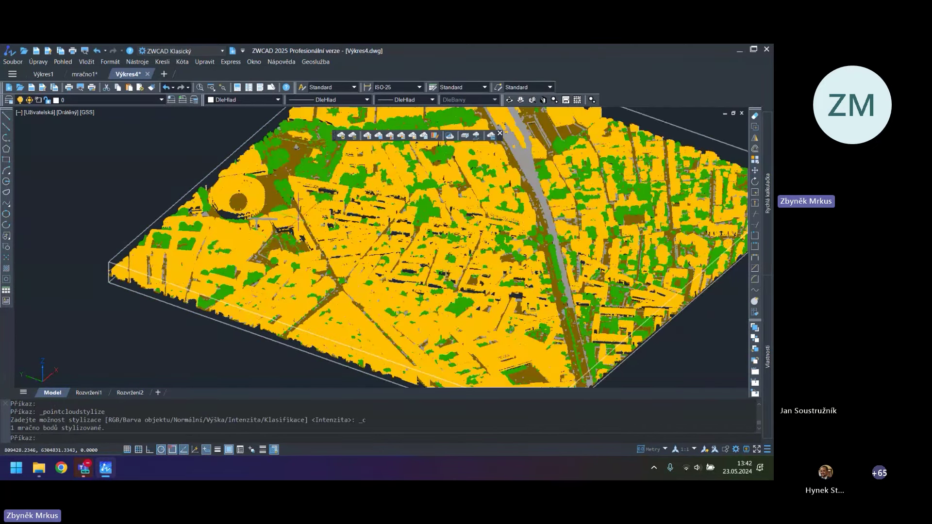
# Examine the classified city point cloud from the side, up close along the skyline around the crane and the domed tower
pyautogui.scroll(-1, 265, 241)
pyautogui.keyDown('shift'); pyautogui.moveTo(265, 241); pyautogui.dragTo(319, 229, button='middle'); pyautogui.keyUp('shift')
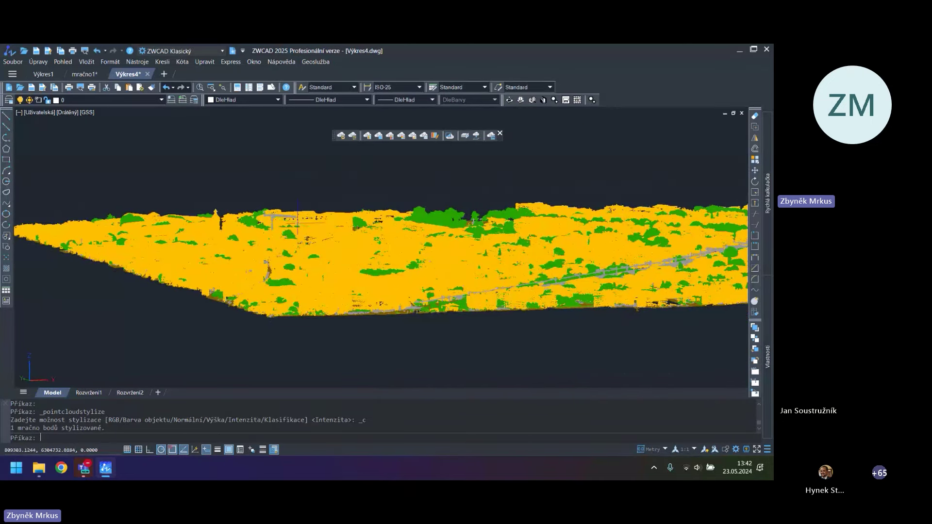
pyautogui.scroll(5, 319, 230)
pyautogui.keyDown('shift'); pyautogui.moveTo(320, 230); pyautogui.dragTo(283, 302, button='middle'); pyautogui.keyUp('shift')
pyautogui.scroll(-5, 301, 239)
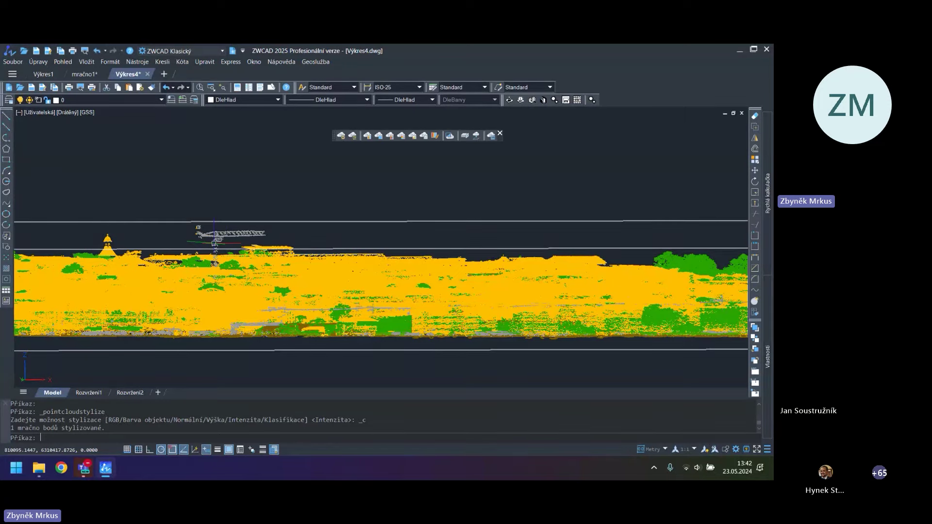
pyautogui.scroll(5, 107, 240)
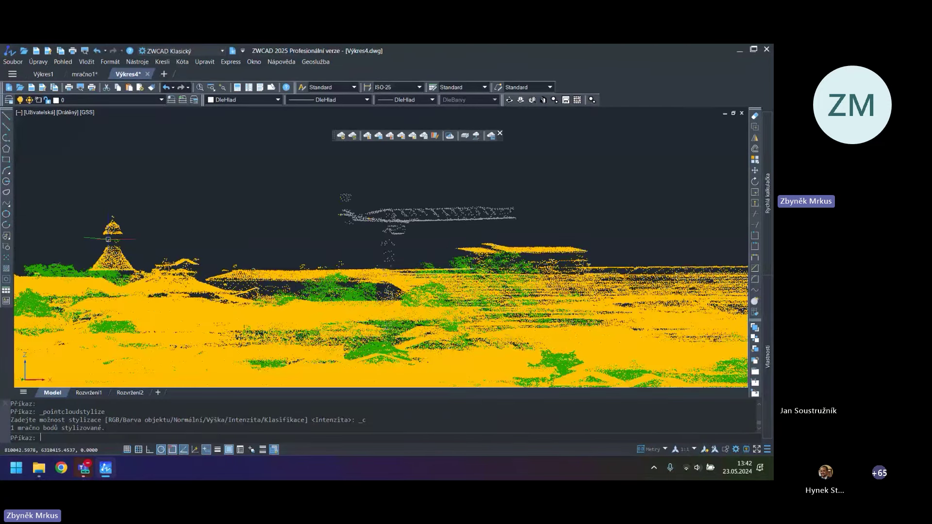
pyautogui.scroll(-4, 108, 239)
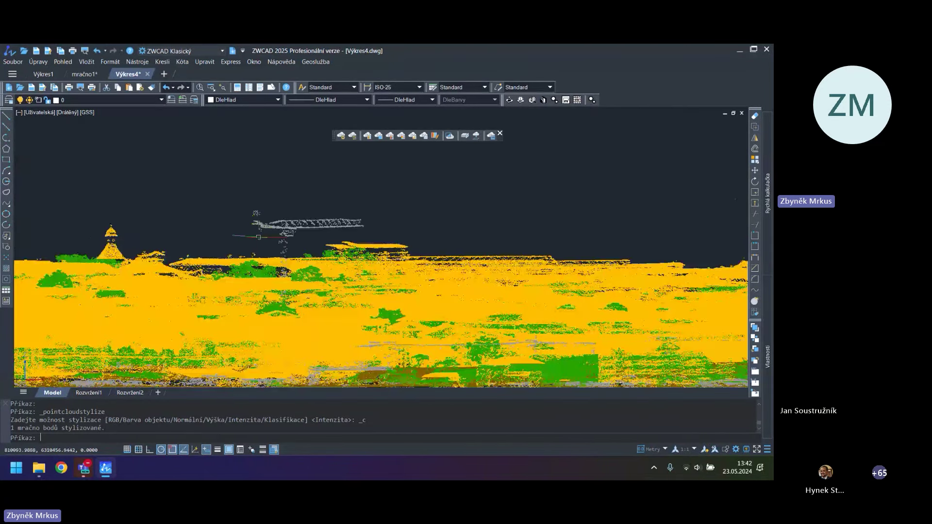
# Examine the classified city point cloud from an oblique view and up close at the long grey corridor
pyautogui.keyDown('shift'); pyautogui.moveTo(259, 237); pyautogui.dragTo(313, 234, button='middle'); pyautogui.keyUp('shift')
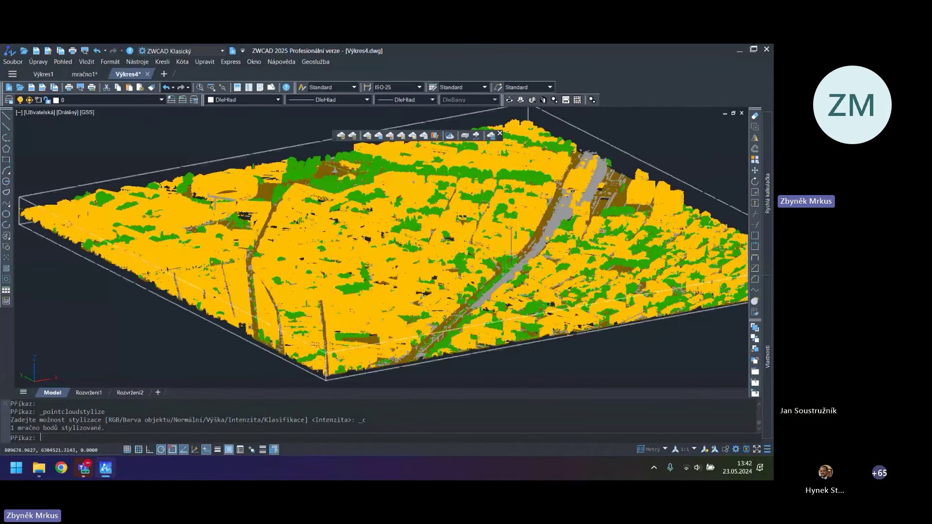
pyautogui.scroll(6, 481, 235)
pyautogui.scroll(-6, 480, 236)
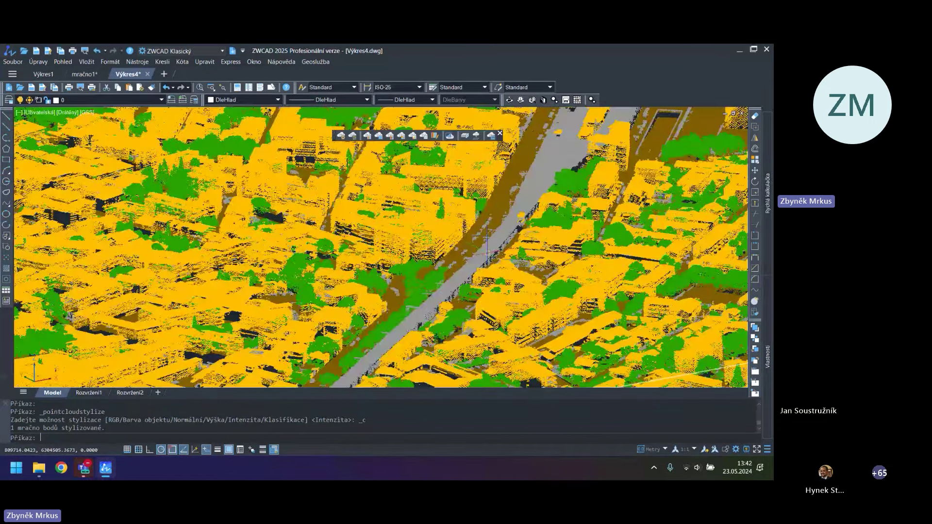
pyautogui.scroll(6, 400, 309)
pyautogui.scroll(2, 413, 283)
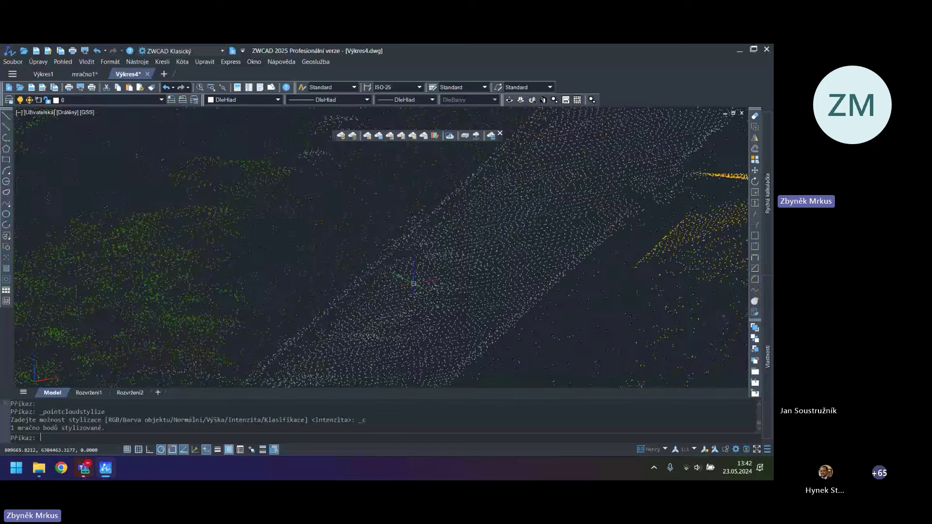
pyautogui.scroll(-5, 413, 283)
pyautogui.keyDown('shift'); pyautogui.moveTo(404, 285); pyautogui.dragTo(418, 284, button='middle'); pyautogui.keyUp('shift')
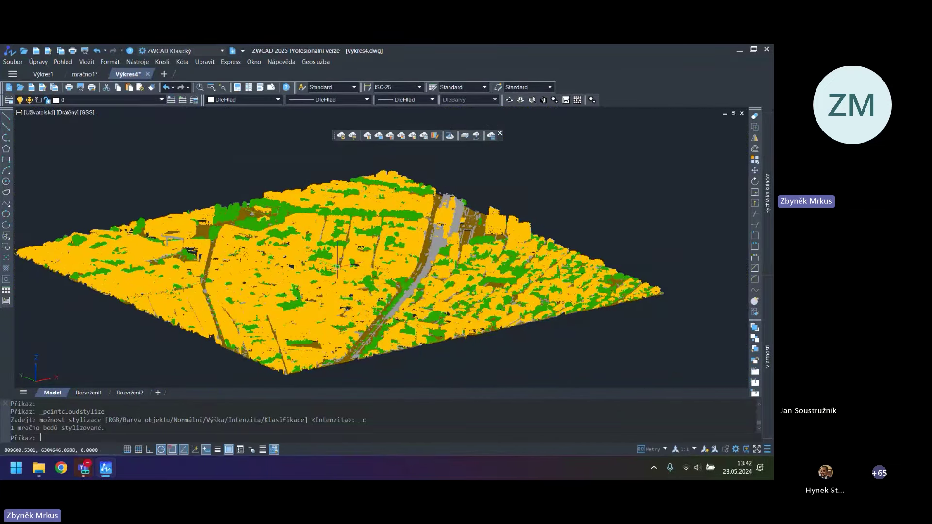
# Hide classes 3 Nízký porost, 4 Střední vegetace and 5 Vysoká vegetace in the city cloud's colour mapping and inspect the skyline
pyautogui.click(435, 135)
pyautogui.click(262, 274)
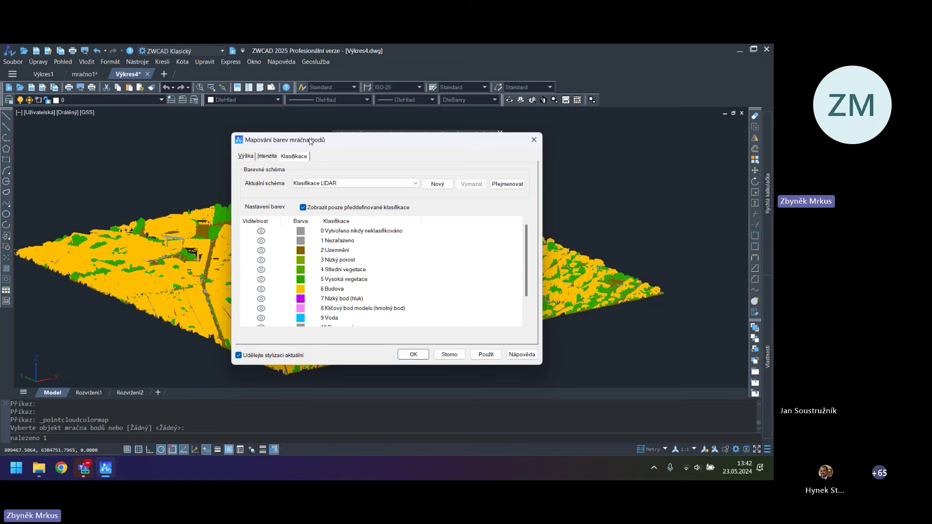
pyautogui.moveTo(311, 142); pyautogui.dragTo(393, 125)
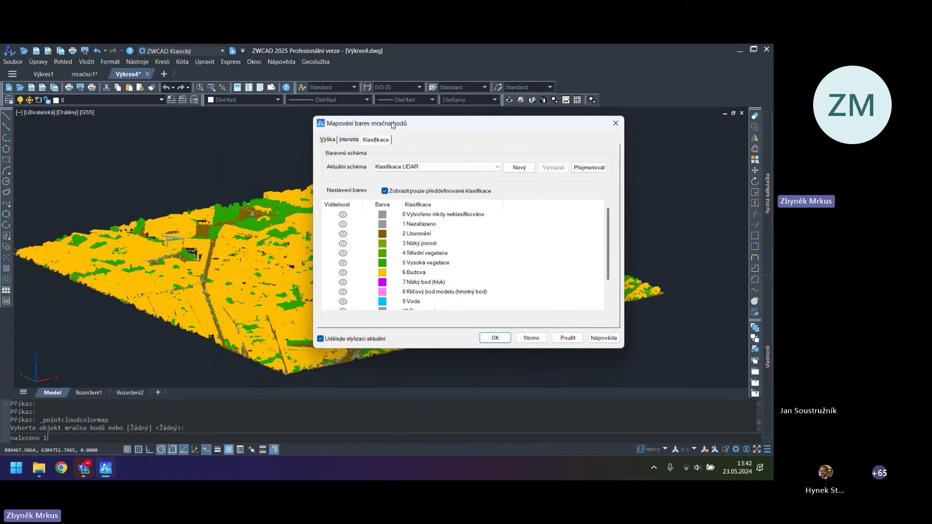
pyautogui.click(345, 243)
pyautogui.click(343, 252)
pyautogui.click(344, 262)
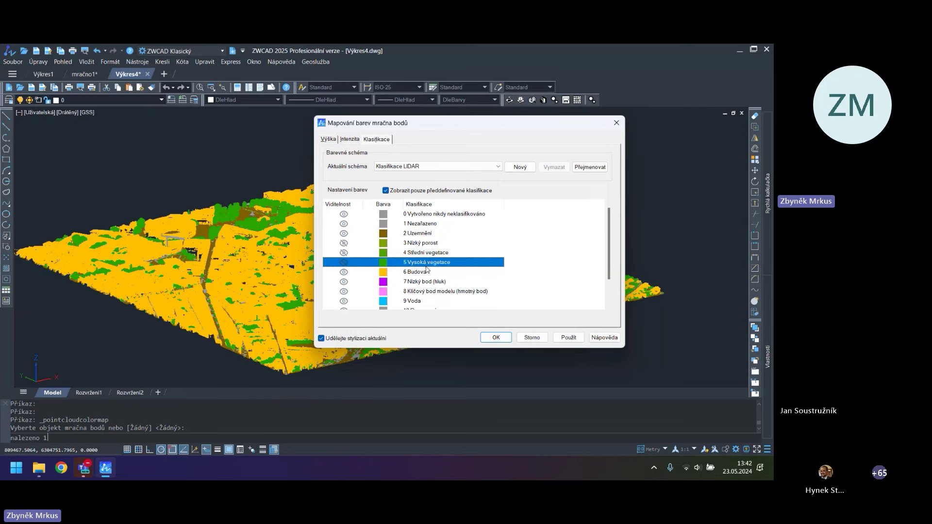
pyautogui.click(563, 342)
pyautogui.click(496, 338)
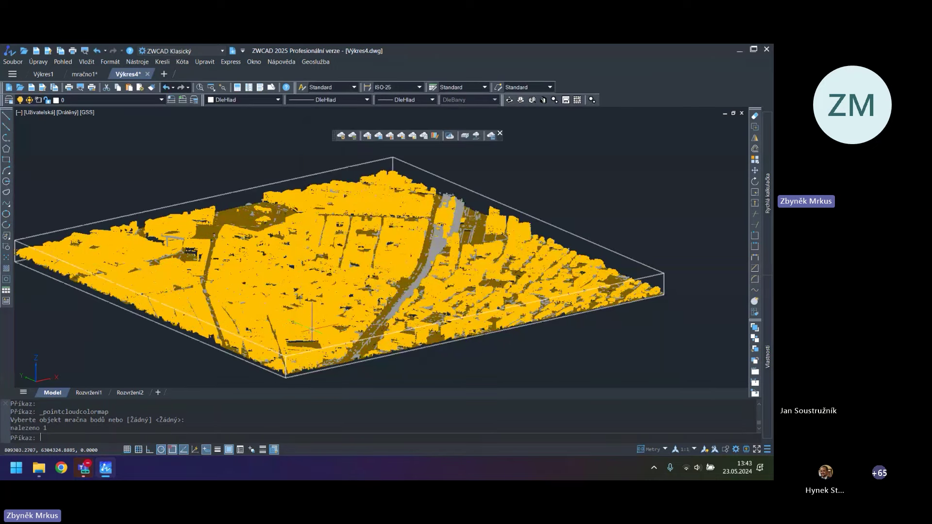
pyautogui.scroll(5, 312, 330)
pyautogui.scroll(-6, 312, 330)
pyautogui.keyDown('shift'); pyautogui.moveTo(312, 330); pyautogui.dragTo(204, 199, button='middle'); pyautogui.keyUp('shift')
pyautogui.scroll(6, 204, 209)
pyautogui.scroll(-5, 204, 209)
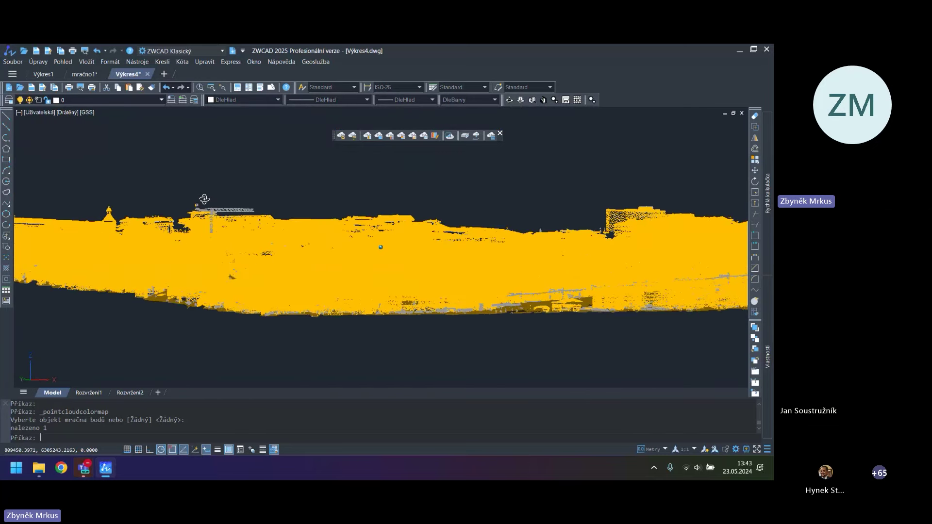
# Hide classes 0 Vytvořeno nikdy neklasifikováno and 1 Nezařazeno in the colour mapping and inspect the cloud from the side and above
pyautogui.click(435, 136)
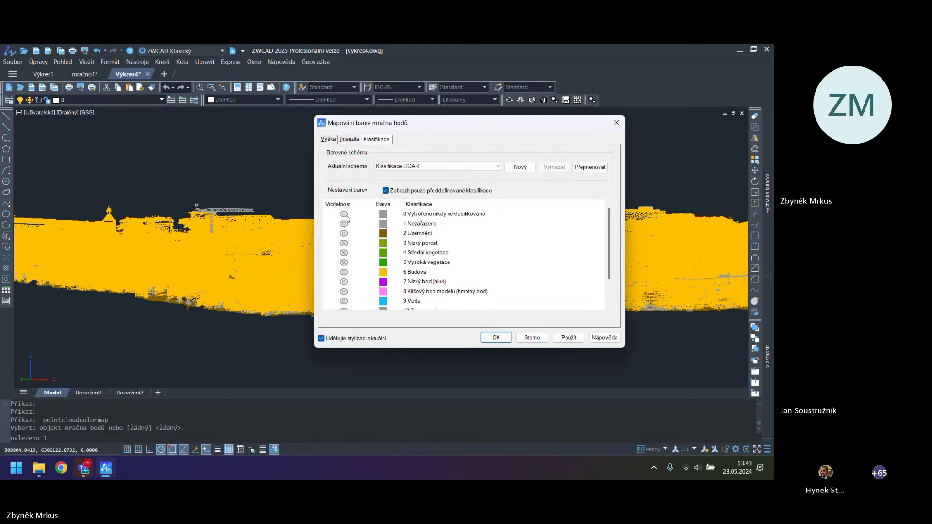
pyautogui.click(345, 215)
pyautogui.click(345, 223)
pyautogui.click(559, 338)
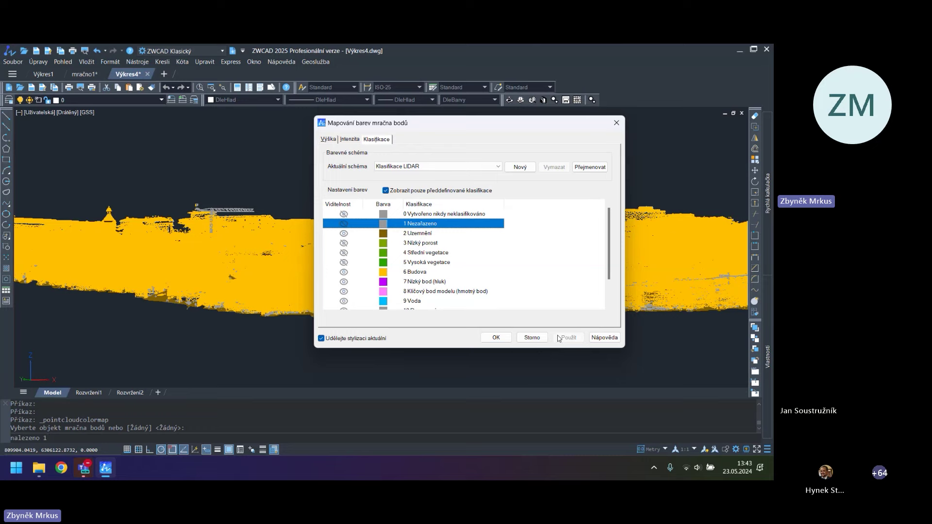
pyautogui.click(496, 338)
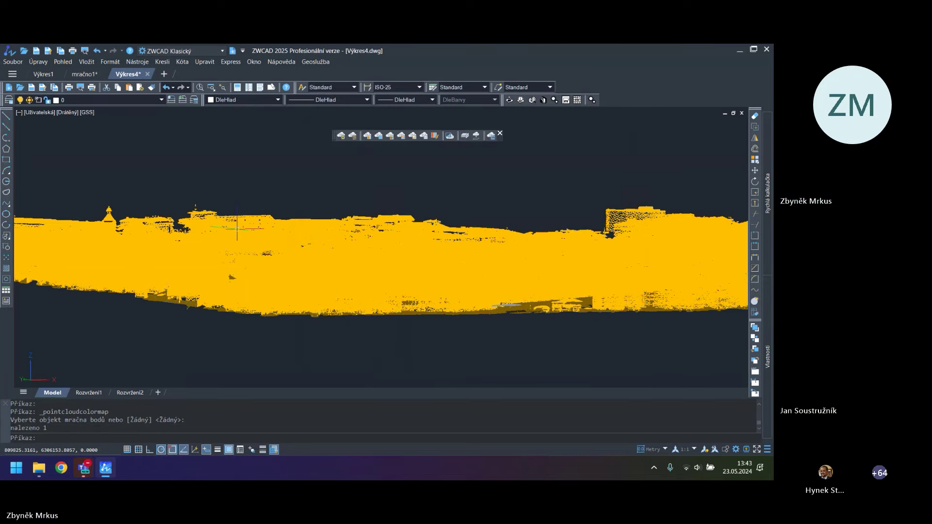
pyautogui.keyDown('shift'); pyautogui.moveTo(236, 225); pyautogui.dragTo(209, 214, button='middle'); pyautogui.keyUp('shift')
pyautogui.scroll(-5, 209, 213)
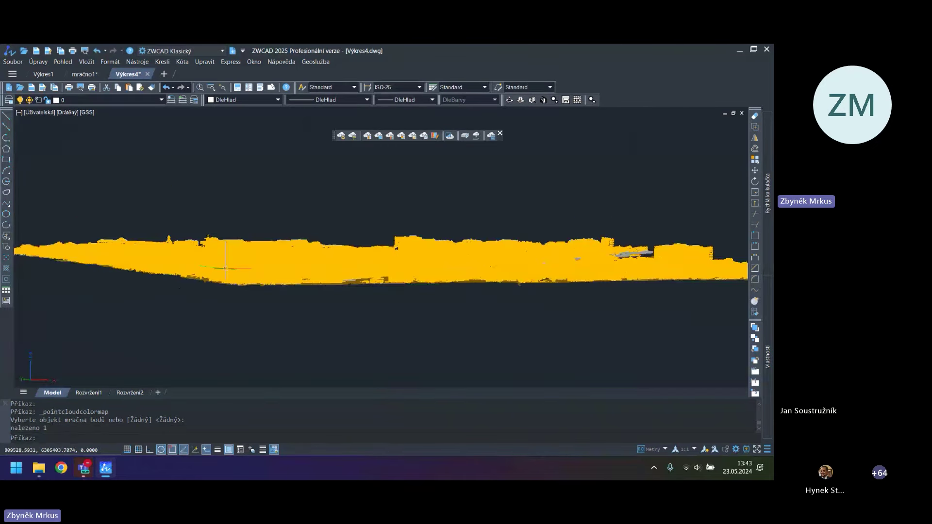
pyautogui.keyDown('shift'); pyautogui.moveTo(228, 257); pyautogui.dragTo(345, 327, button='middle'); pyautogui.keyUp('shift')
pyautogui.scroll(3, 345, 326)
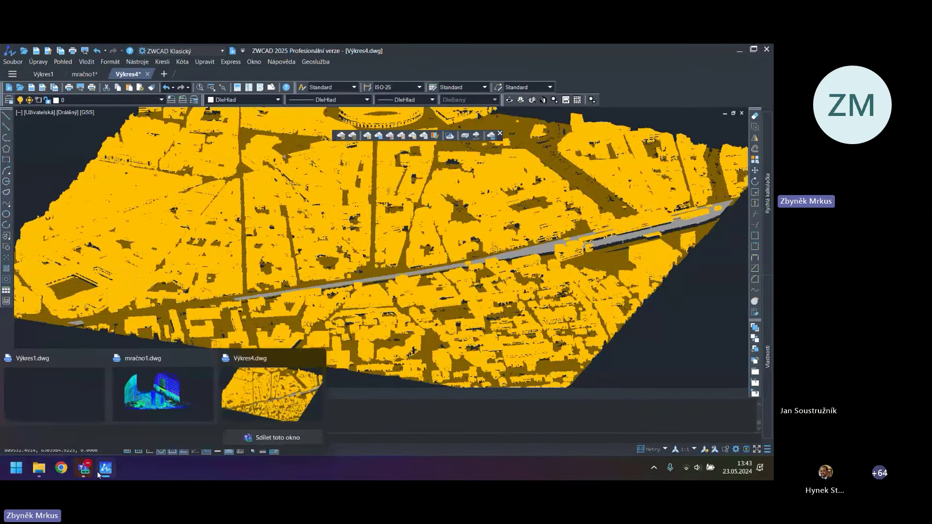
# Switch to the Teams meeting window, check the meeting chat, and return to ZWCAD
pyautogui.moveTo(83, 467)
pyautogui.click(121, 421)
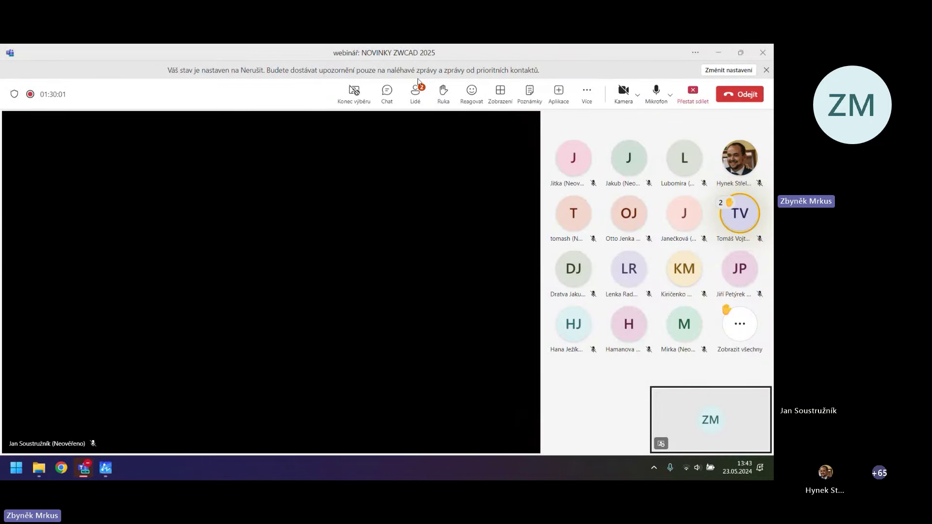
pyautogui.click(387, 94)
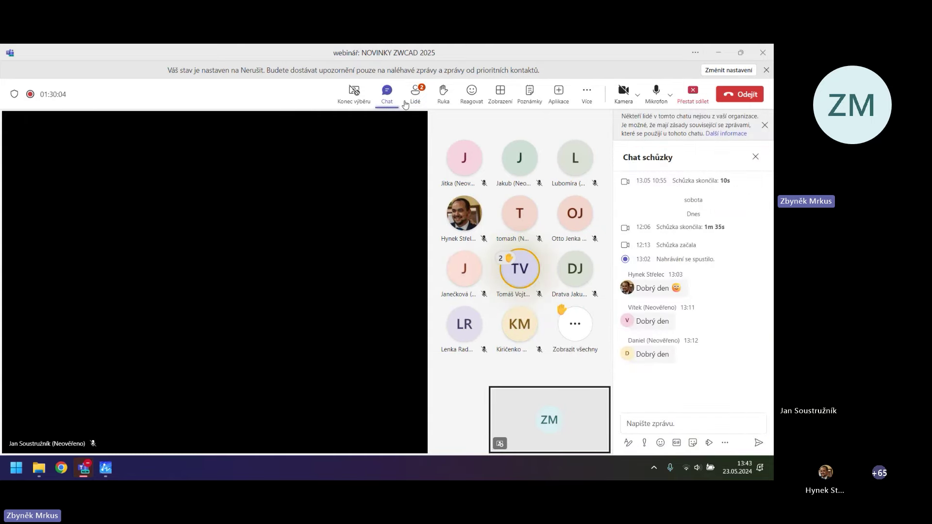
pyautogui.click(388, 95)
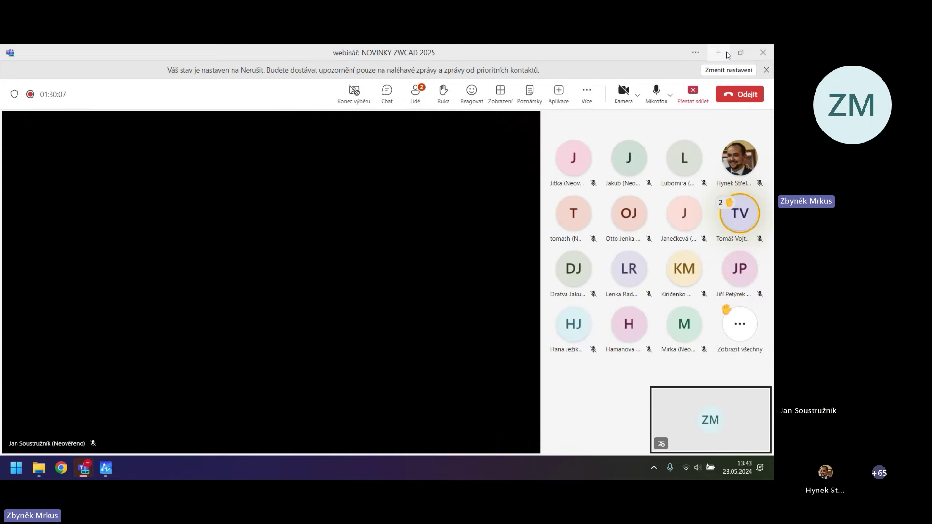
pyautogui.click(726, 54)
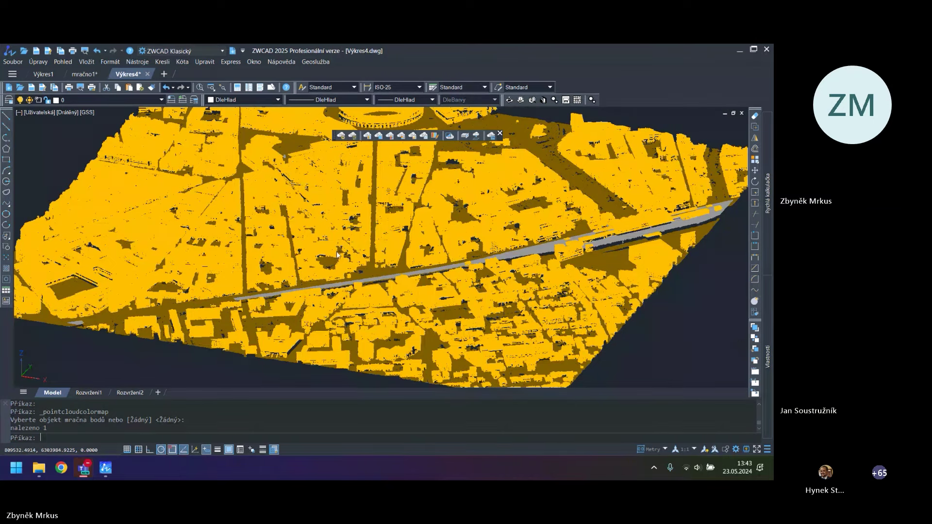
# Inspect the filtered city point cloud obliquely and up close at the grey corridor, and close the floating point cloud toolbar
pyautogui.scroll(-3, 317, 291)
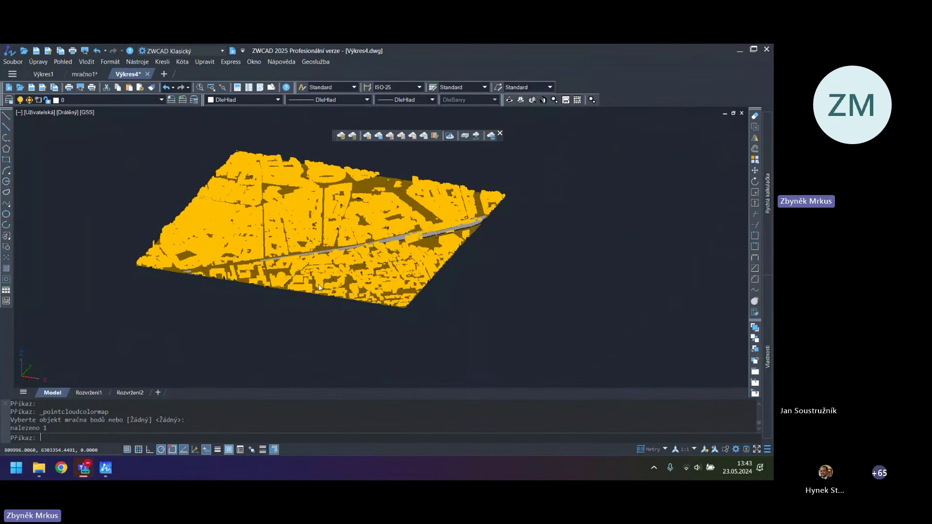
pyautogui.click(279, 376)
pyautogui.keyDown('shift'); pyautogui.moveTo(303, 204); pyautogui.dragTo(334, 241, button='middle'); pyautogui.keyUp('shift')
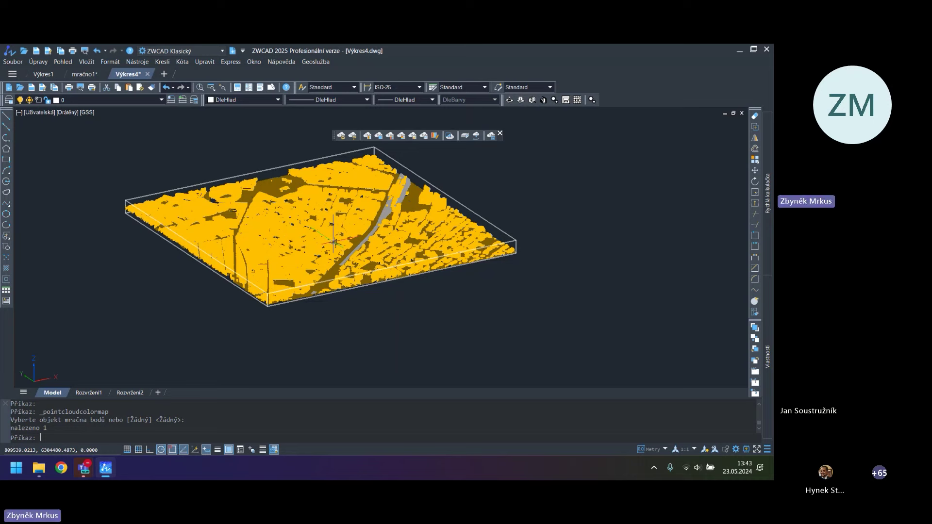
pyautogui.scroll(-2, 334, 242)
pyautogui.scroll(5, 254, 232)
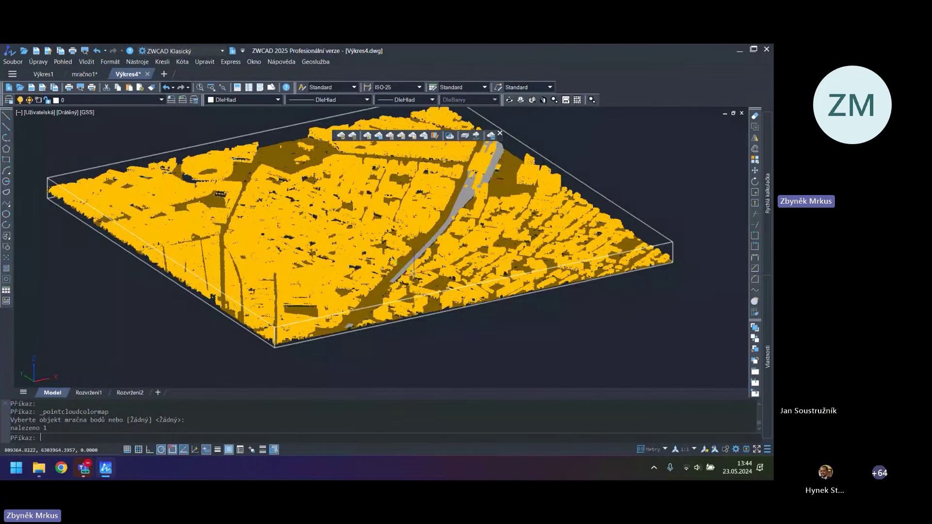
pyautogui.scroll(5, 413, 270)
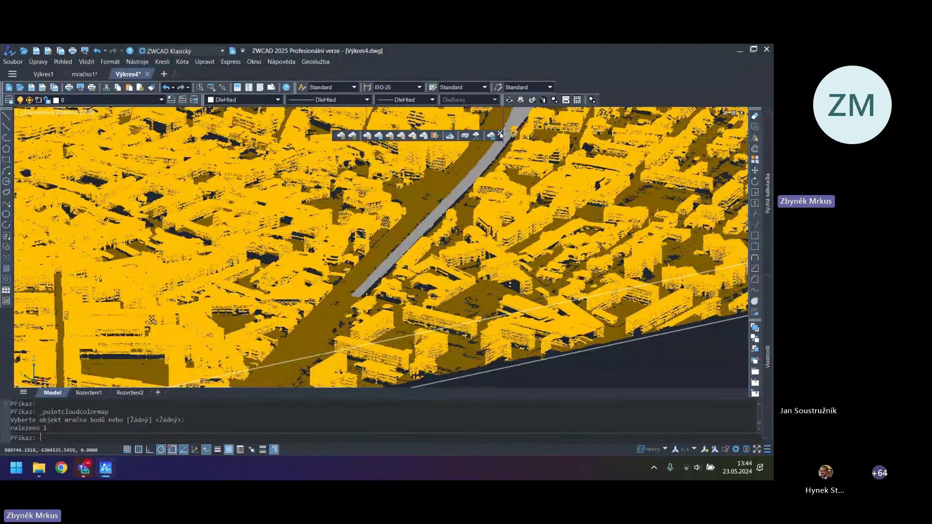
pyautogui.click(500, 134)
pyautogui.scroll(-5, 432, 216)
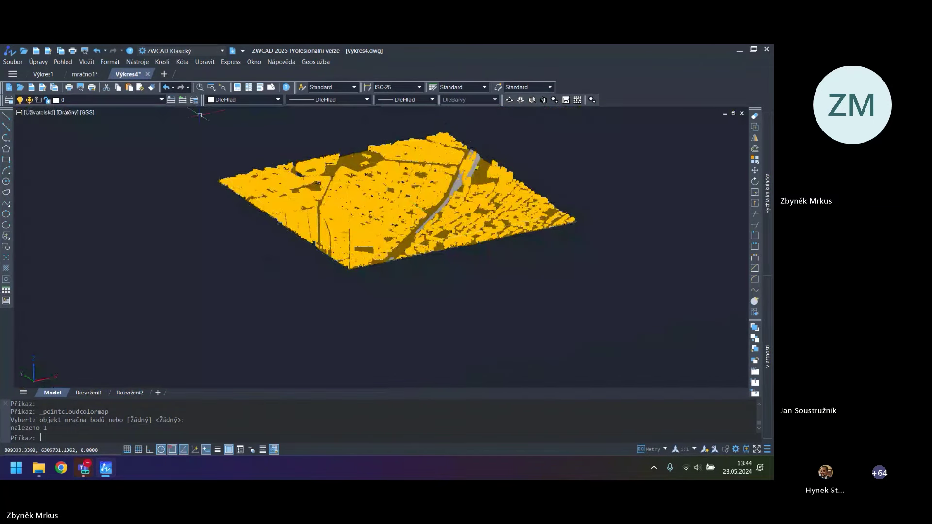
# Close the Výkres4 and mračno1 drawings without saving their changes
pyautogui.click(147, 74)
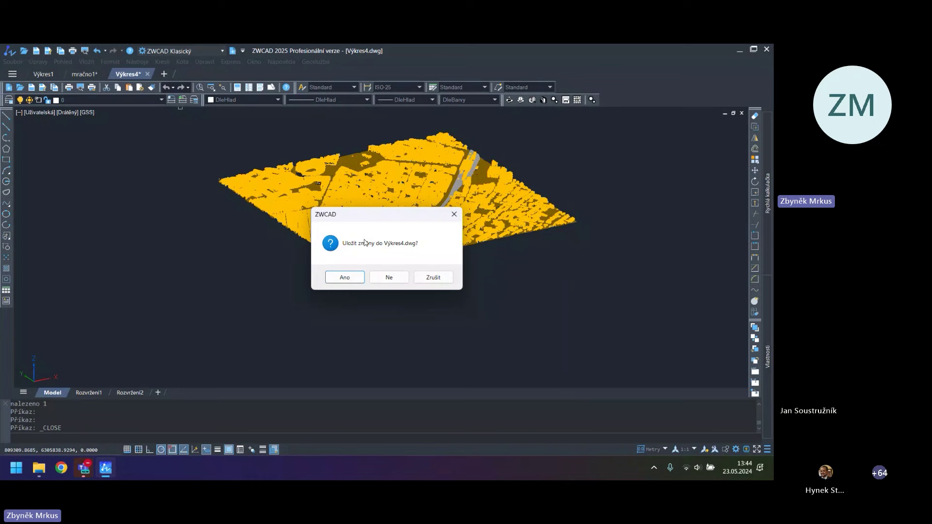
pyautogui.click(389, 277)
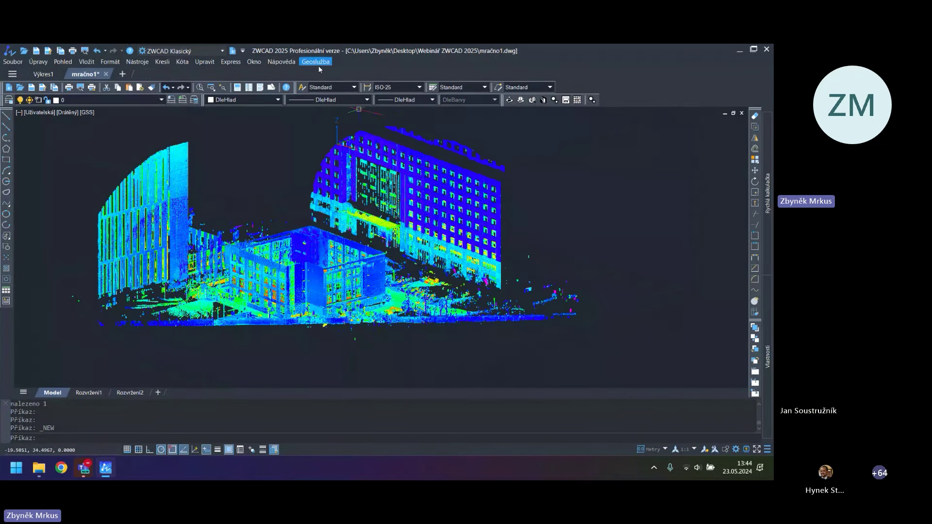
pyautogui.click(317, 64)
pyautogui.press('Escape')
pyautogui.press('Escape')
pyautogui.click(105, 73)
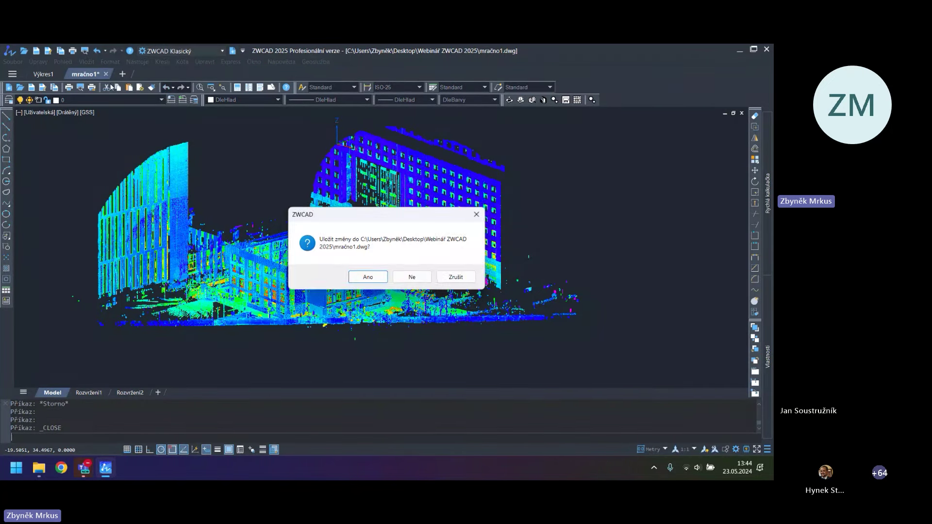
pyautogui.click(413, 278)
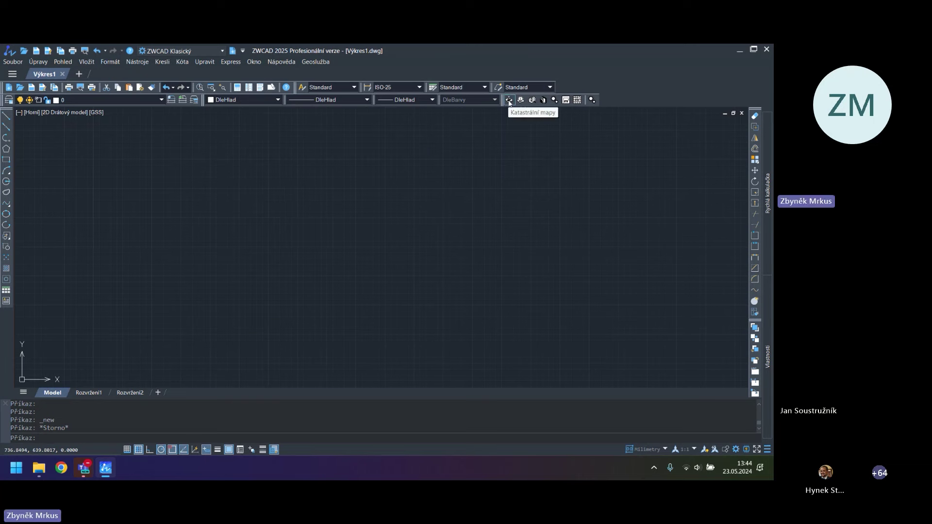
# Look over the Katastrální mapy tool, including its Vlastní vrstvy offer and the map around Staroměstské náměstí, and close it
pyautogui.moveTo(503, 100)
pyautogui.mouseDown()
pyautogui.moveTo(480, 154)
pyautogui.moveTo(508, 103)
pyautogui.mouseUp()
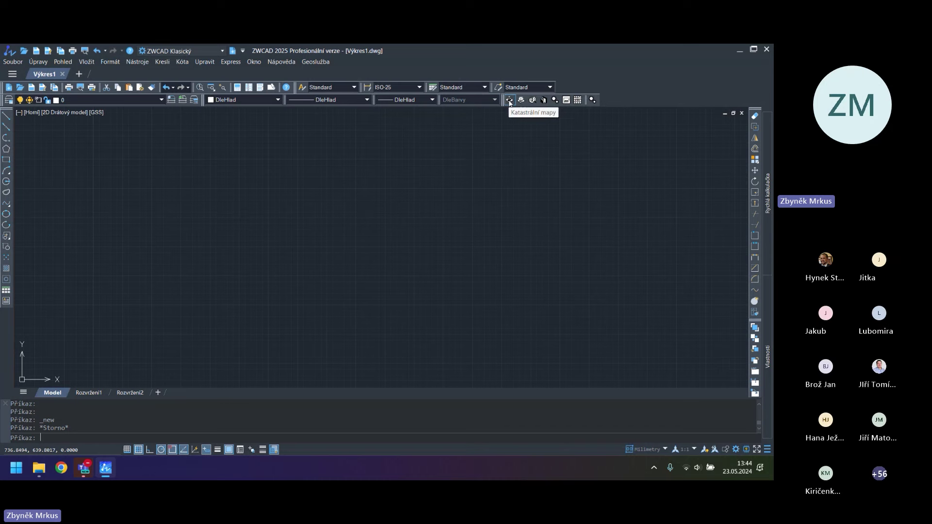
pyautogui.click(510, 101)
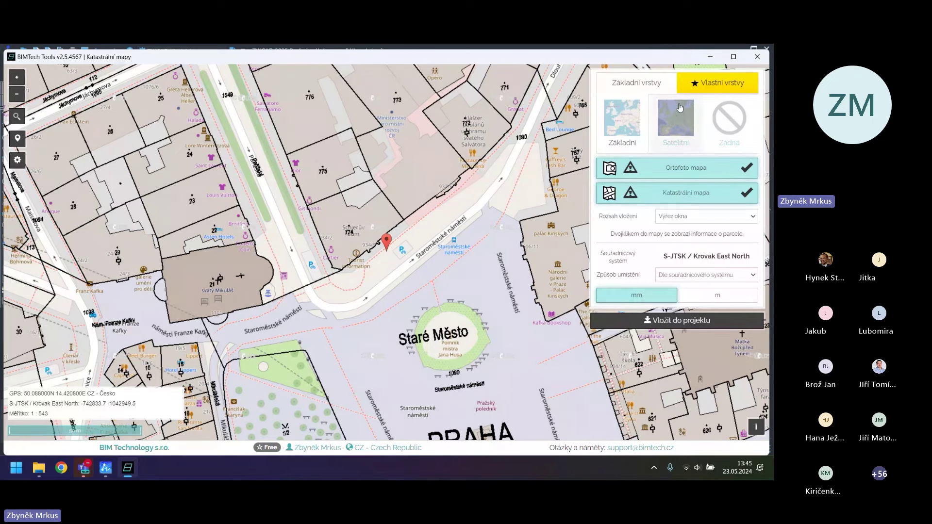
pyautogui.click(711, 85)
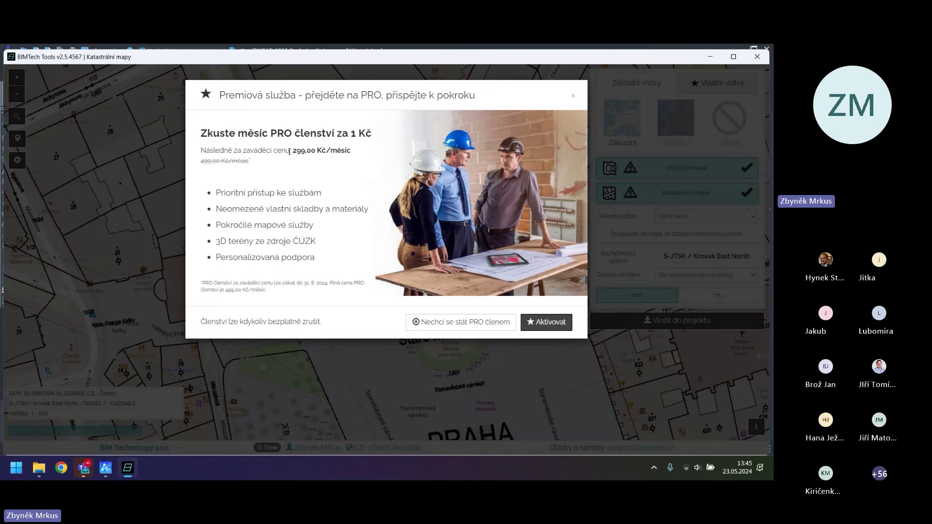
pyautogui.click(575, 98)
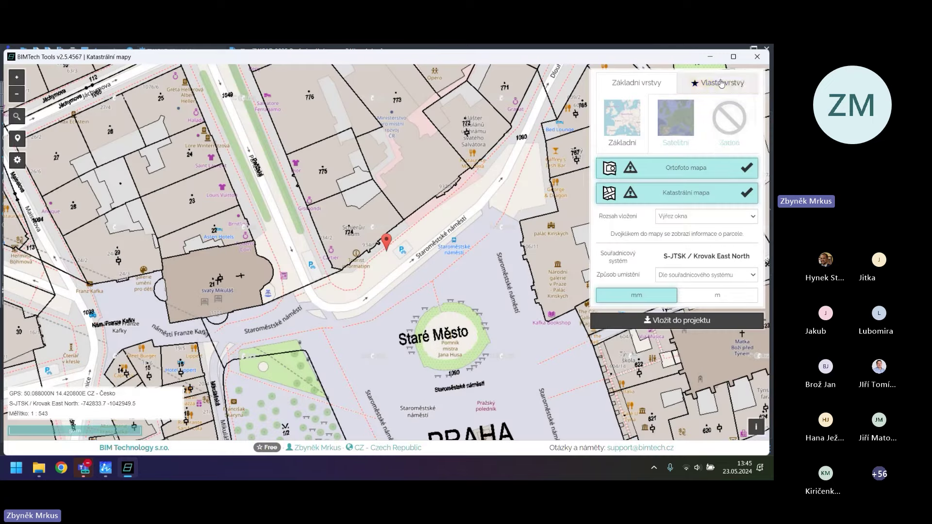
pyautogui.scroll(-2, 485, 262)
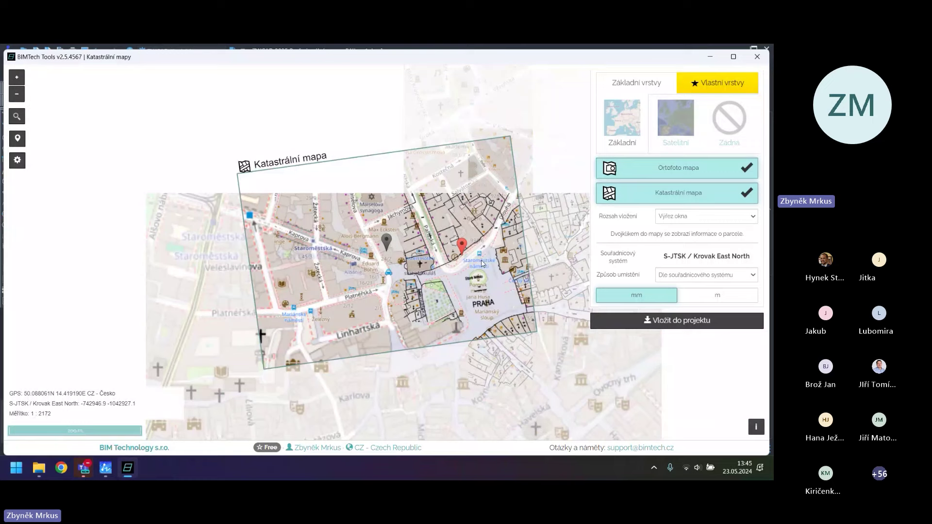
pyautogui.scroll(1, 482, 264)
pyautogui.click(757, 56)
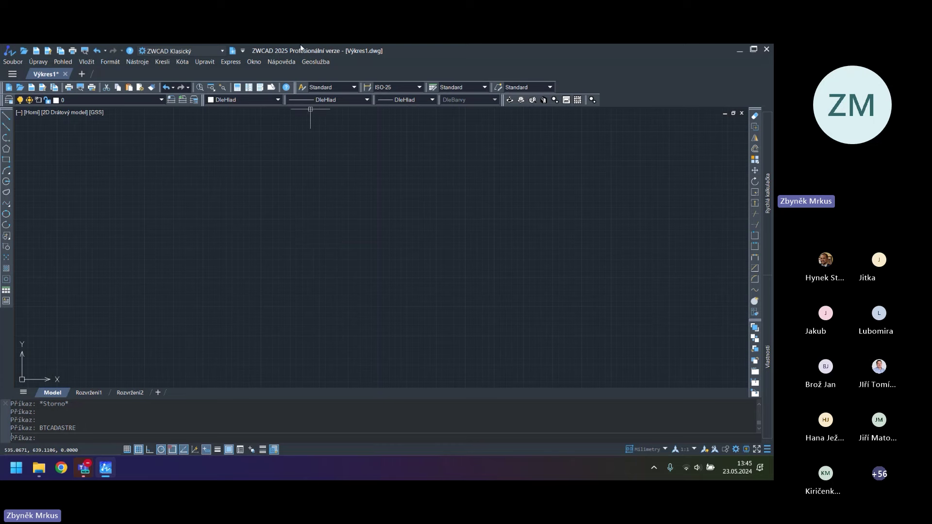
pyautogui.click(315, 62)
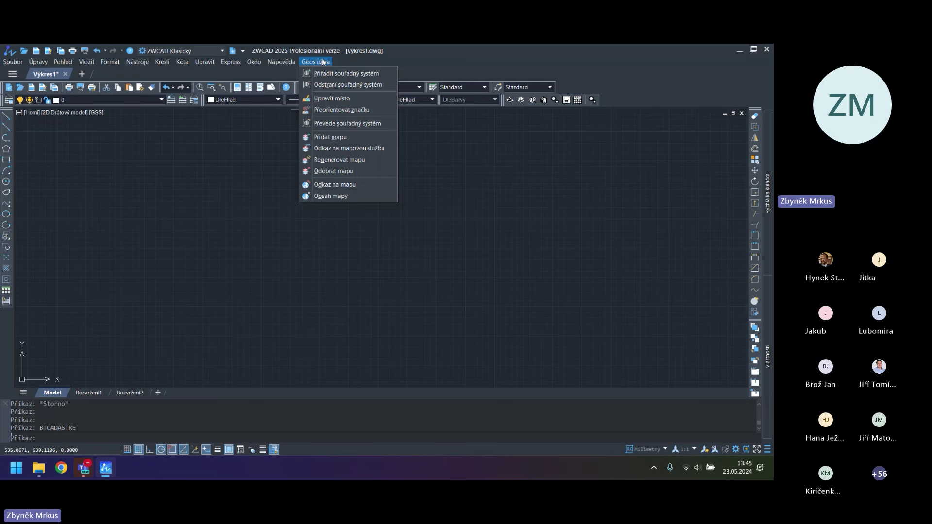
pyautogui.press('Escape')
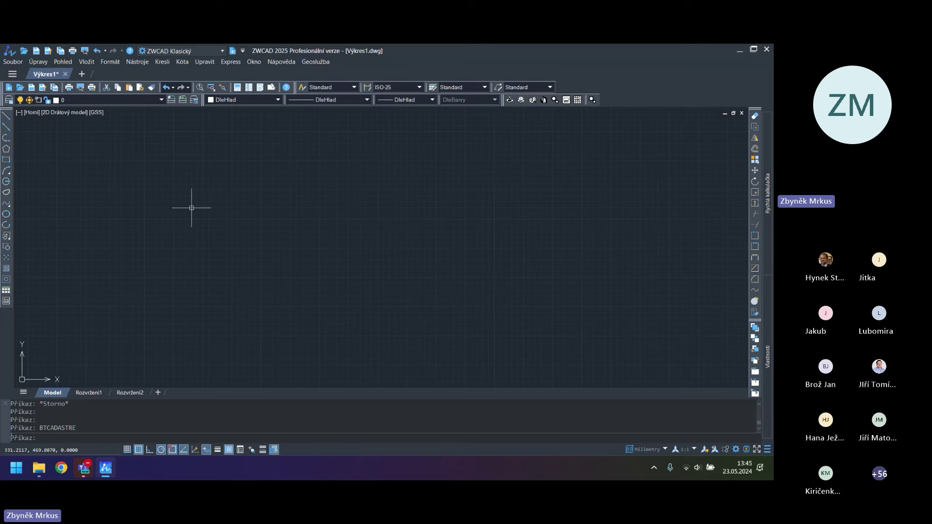
pyautogui.moveTo(125, 207); pyautogui.dragTo(125, 202)
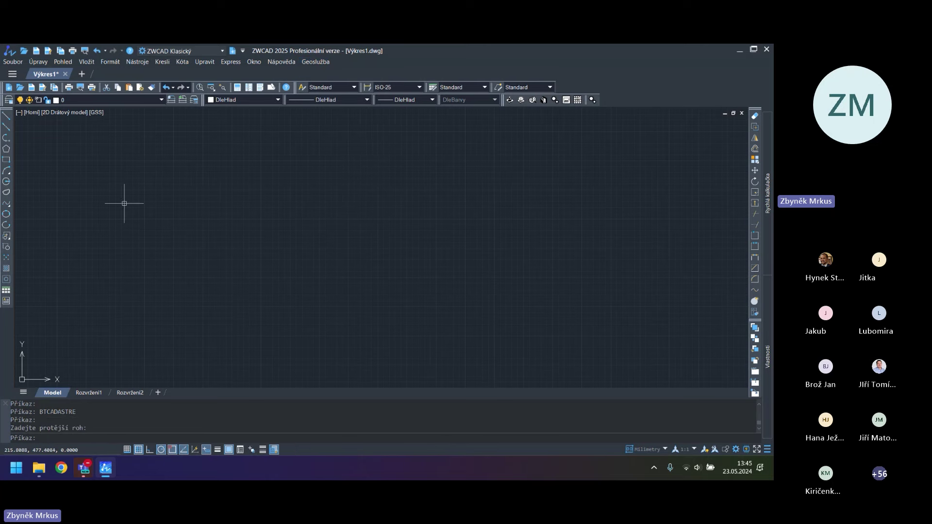
# Create a new drawing from the zwcadiso_metry.dwt template
pyautogui.click(12, 61)
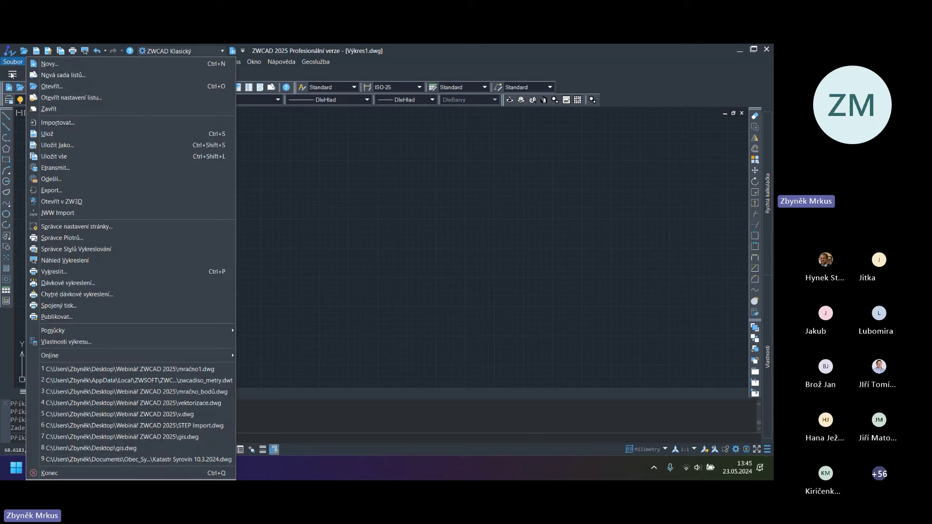
pyautogui.click(67, 68)
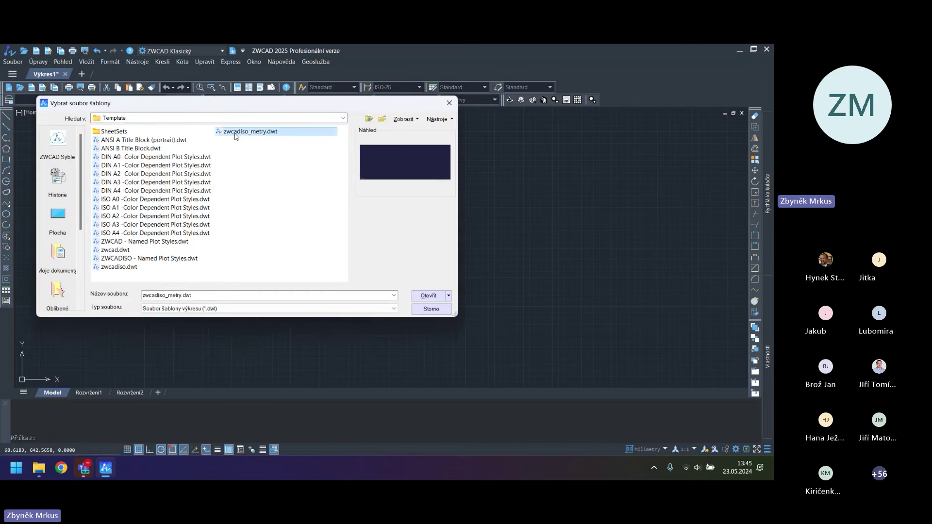
pyautogui.click(428, 295)
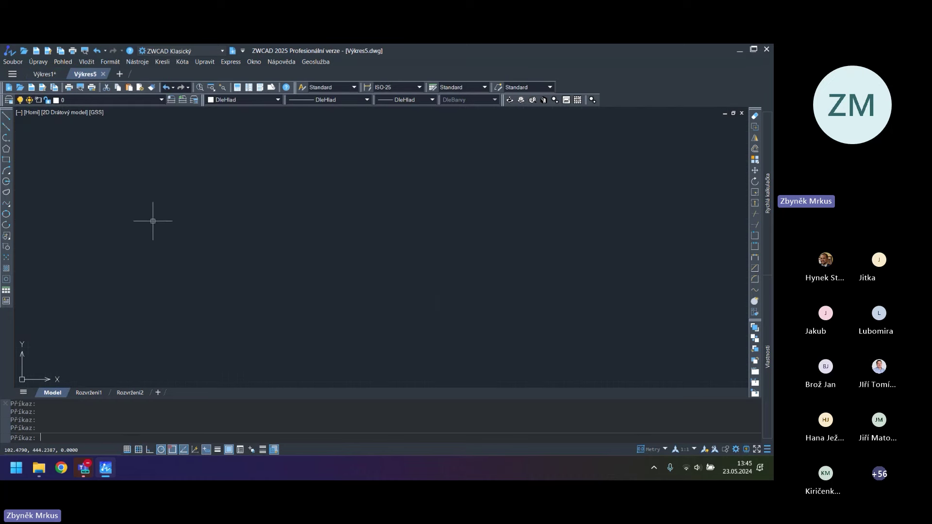
# Look up the coordinate system by krovak and code 5514, and assign S-JTSK / Krovak East North (EPSG 5514) to the drawing
pyautogui.click(308, 64)
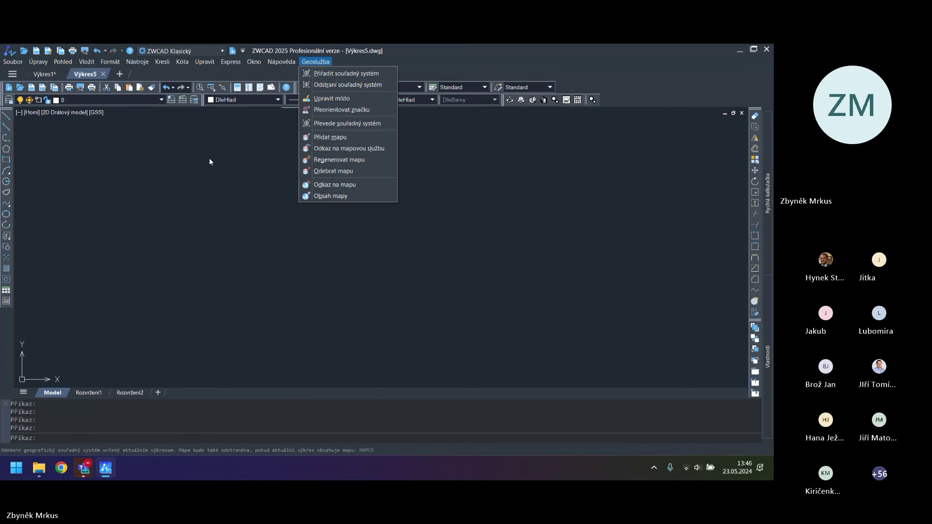
pyautogui.press('Escape')
pyautogui.click(309, 64)
pyautogui.click(338, 74)
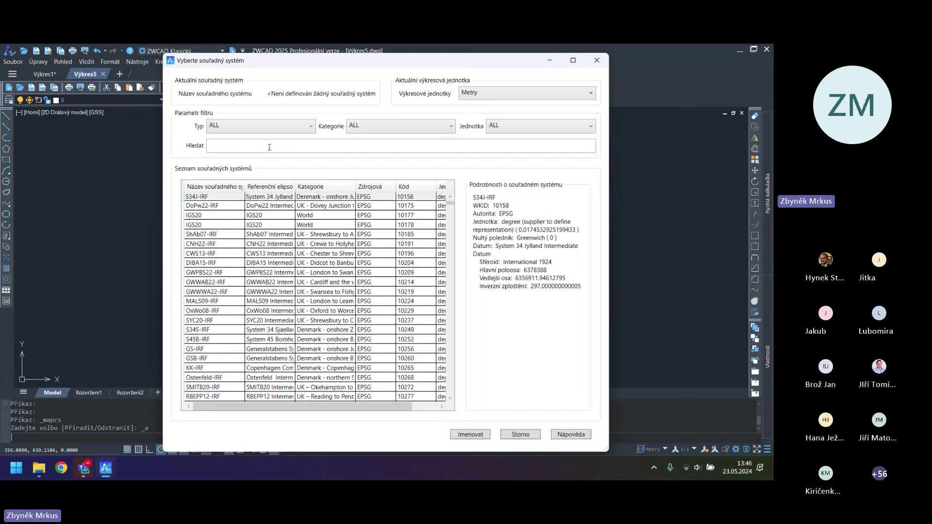
pyautogui.write('krovak')
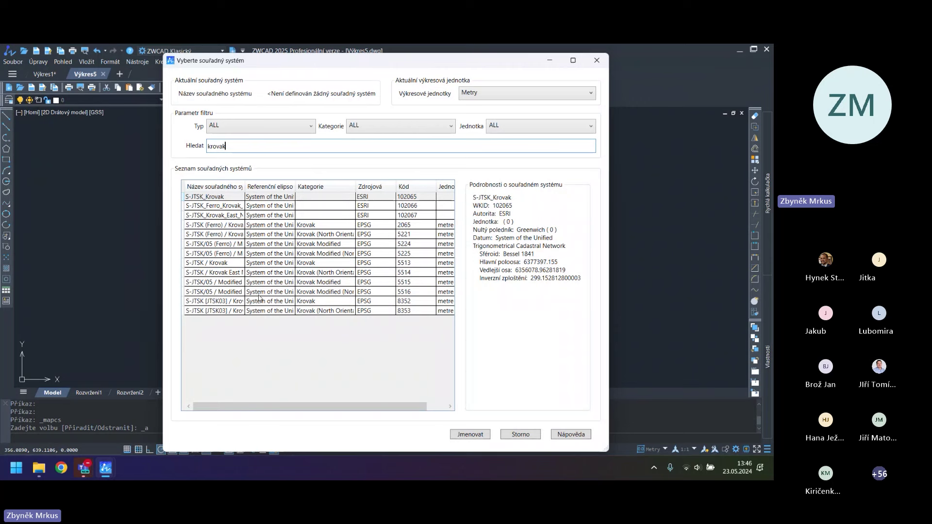
pyautogui.click(211, 274)
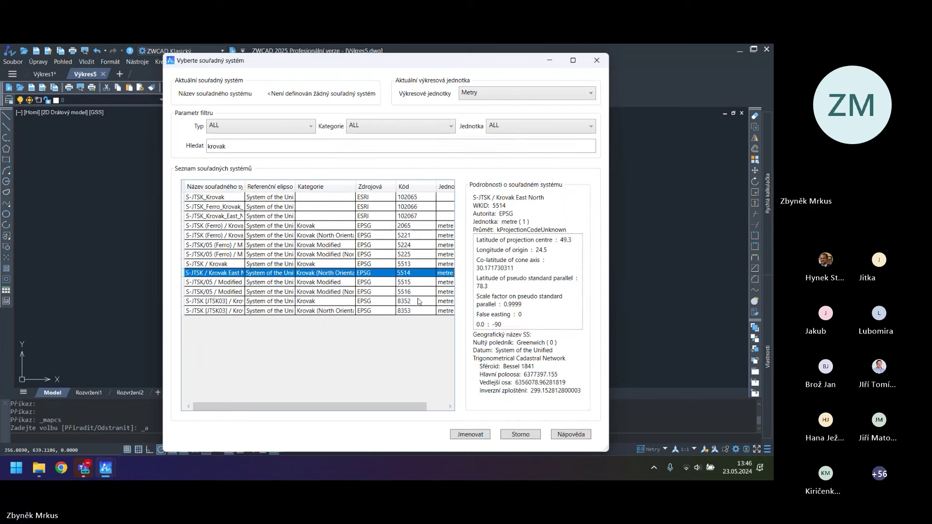
pyautogui.doubleClick(207, 152)
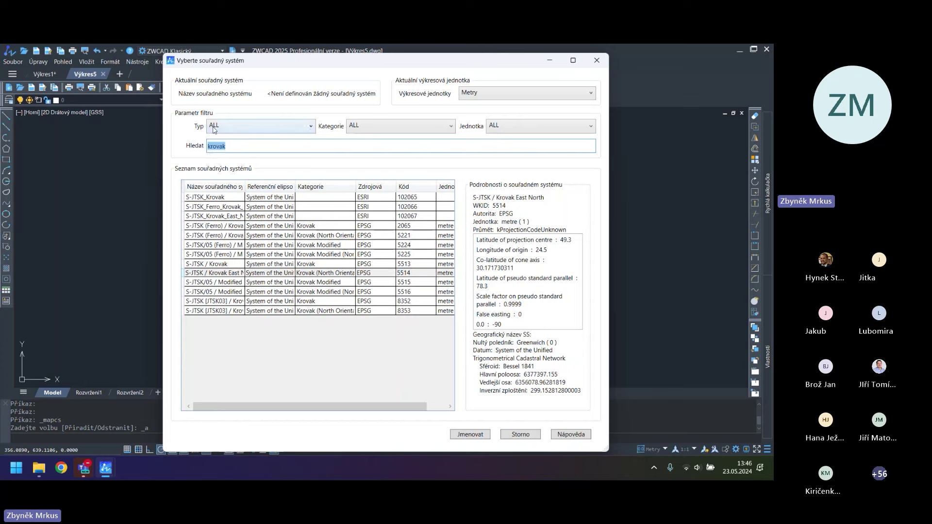
pyautogui.write('5514')
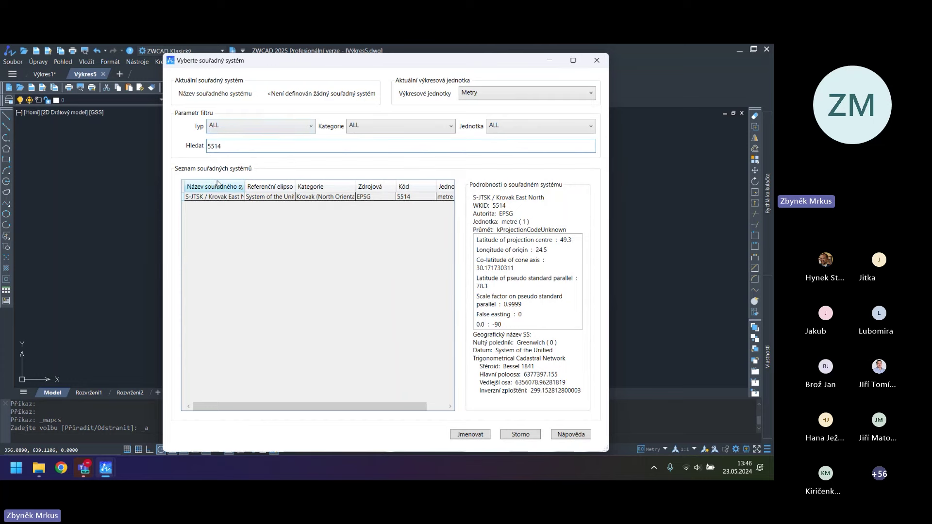
pyautogui.click(217, 198)
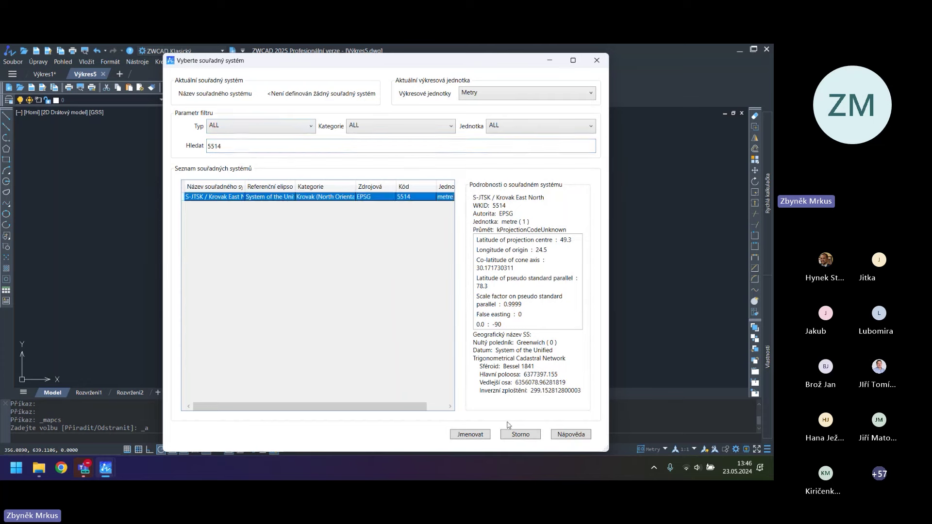
pyautogui.click(483, 436)
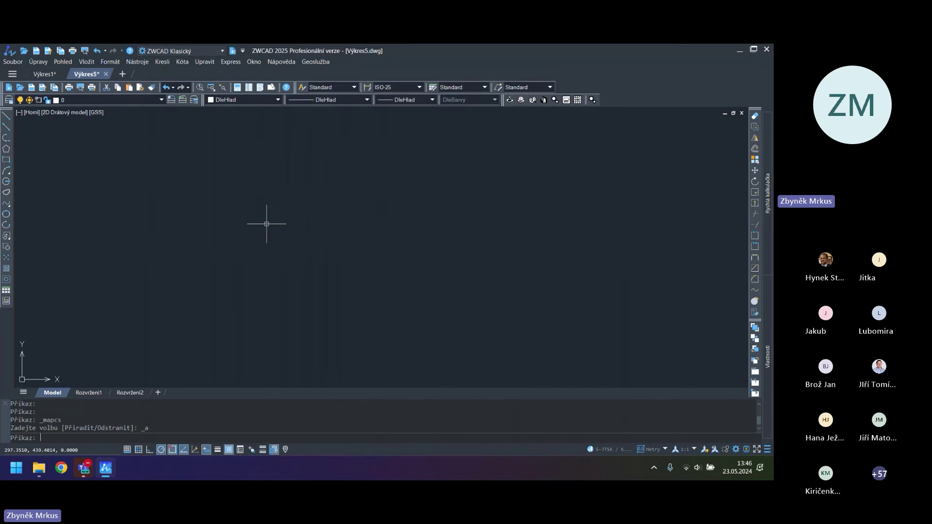
# Display the Odkaz na mapu and Obsah mapy palettes, both docked and expanded beside the drawing area
pyautogui.click(304, 63)
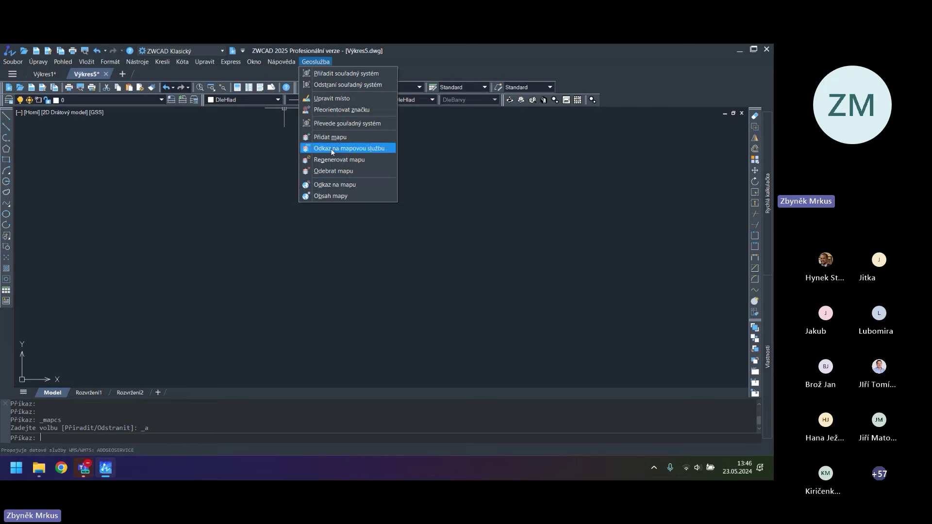
pyautogui.click(329, 186)
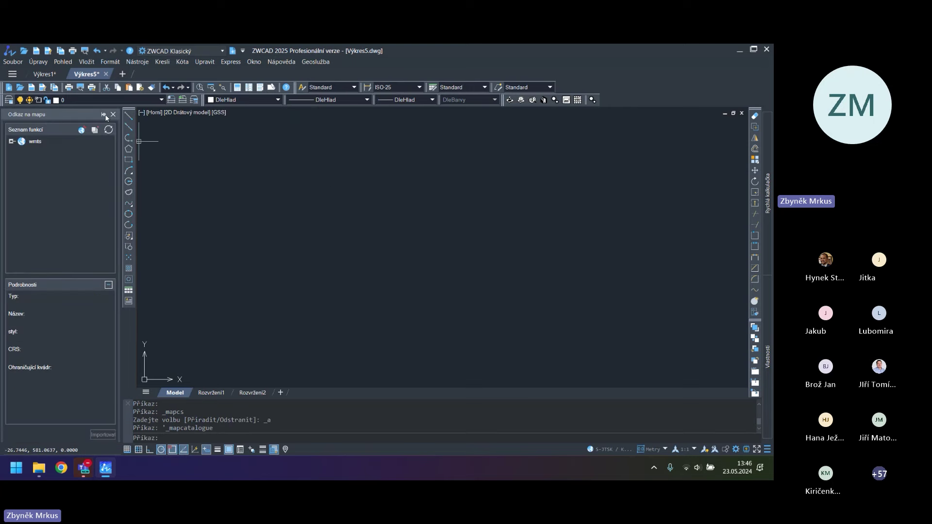
pyautogui.click(104, 115)
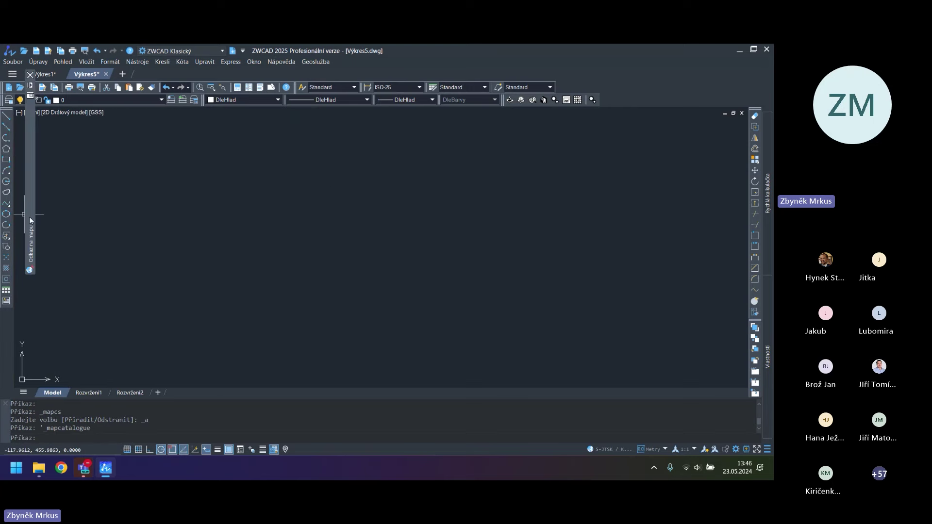
pyautogui.moveTo(7, 118)
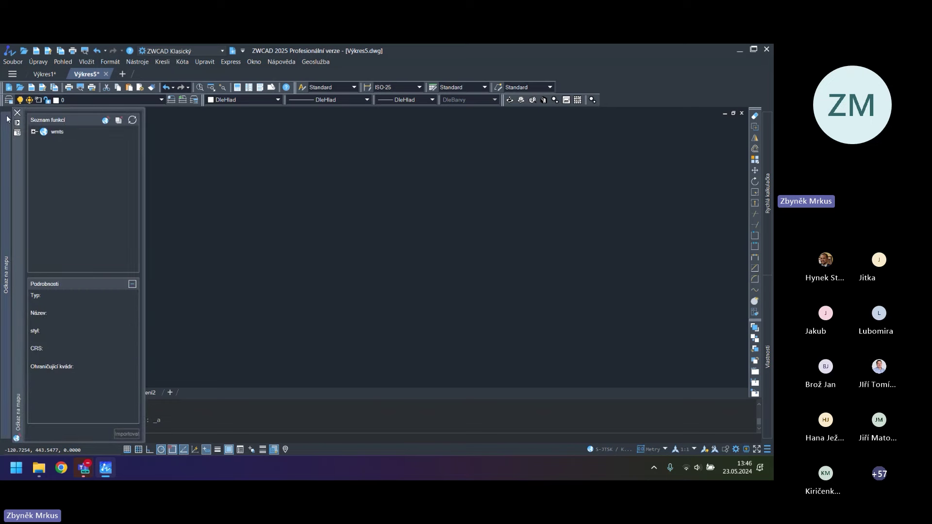
pyautogui.click(17, 132)
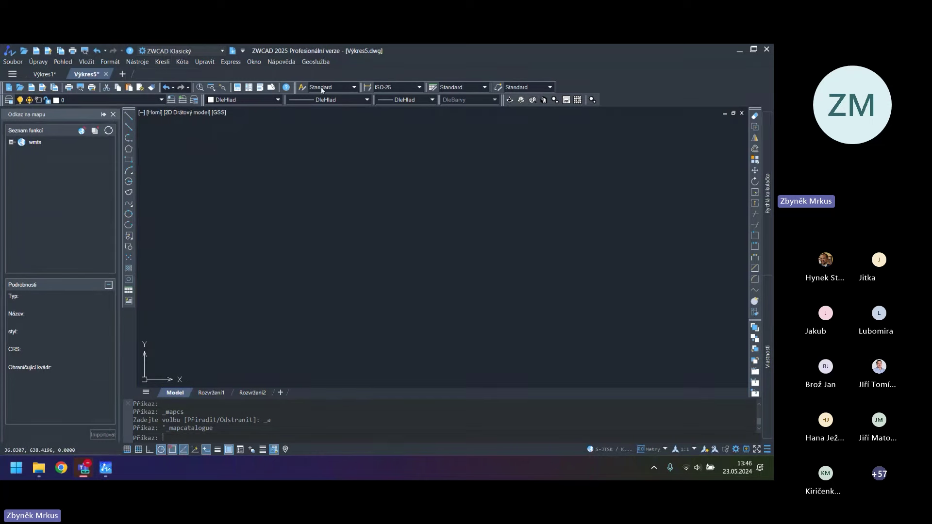
pyautogui.click(315, 61)
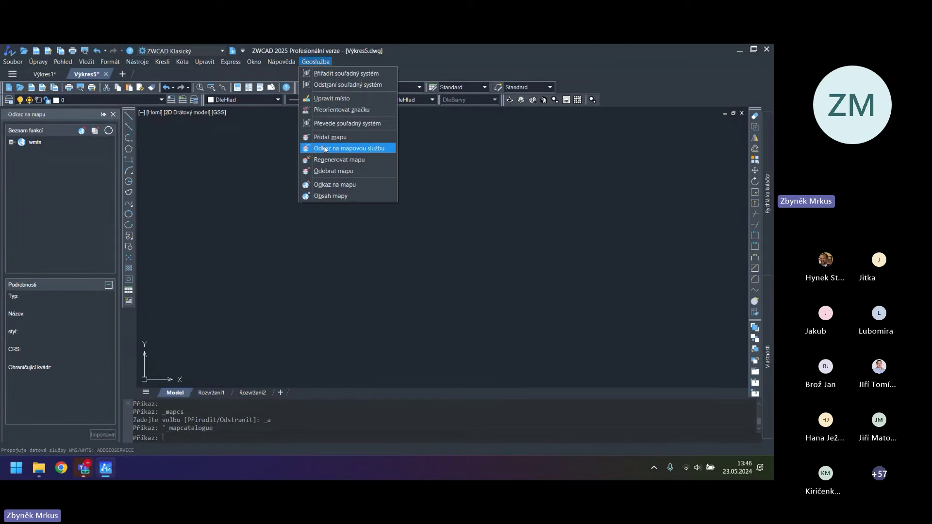
pyautogui.click(328, 196)
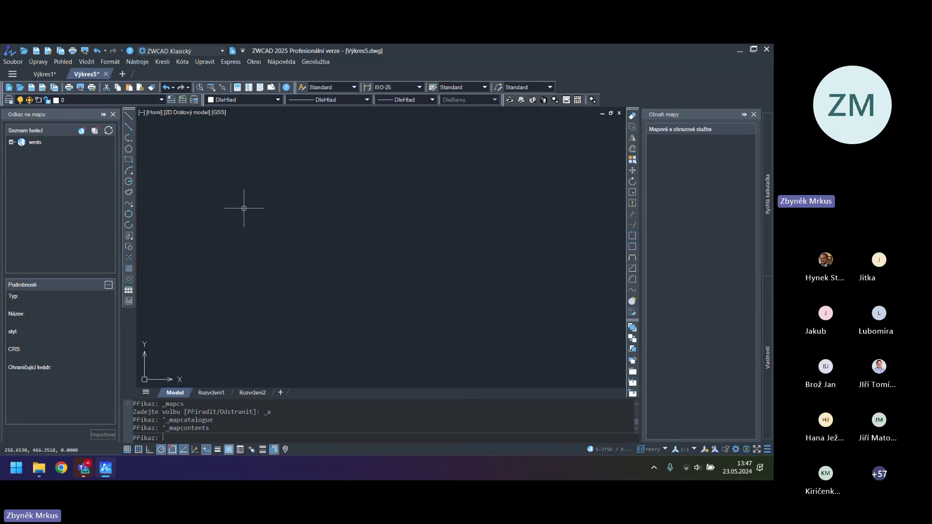
# Remove the existing wmts service from the Odkaz na mapu list
pyautogui.rightClick(37, 143)
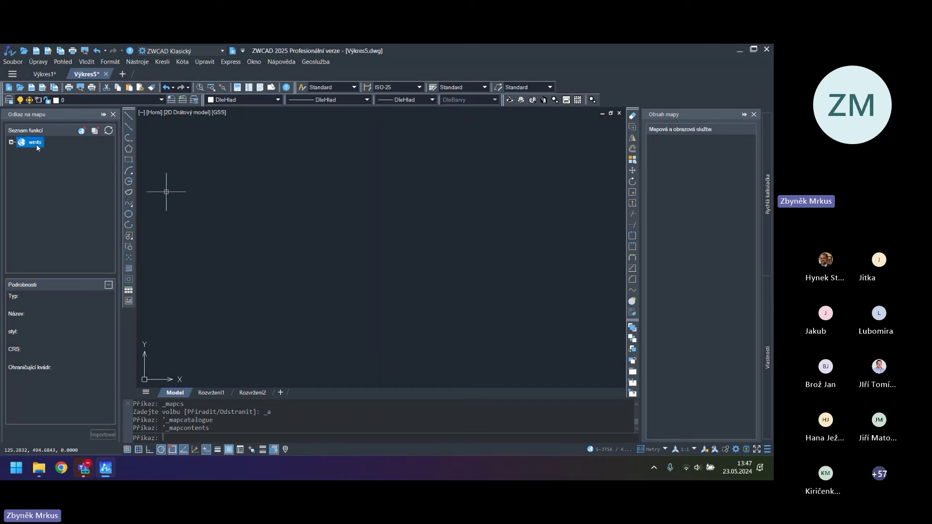
pyautogui.click(94, 131)
pyautogui.click(191, 212)
pyautogui.click(191, 197)
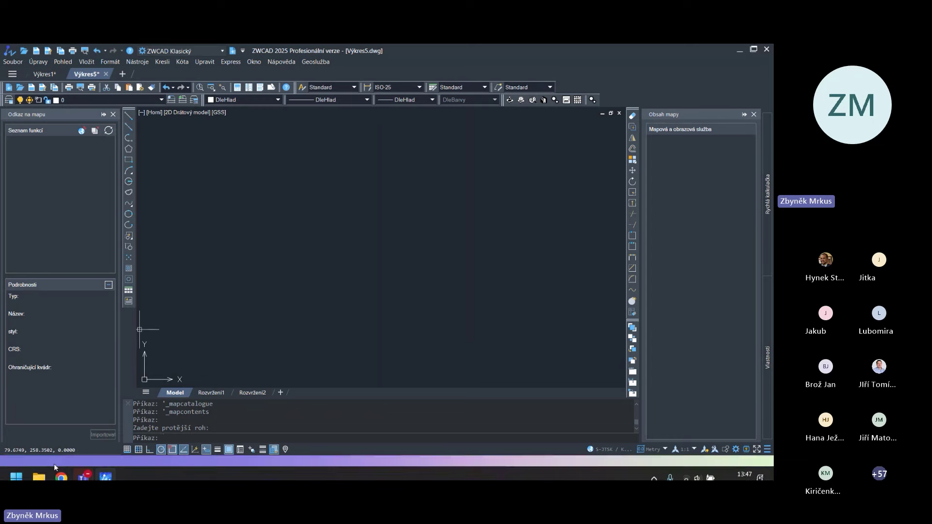
# Switch to Chrome and set Google as the default search engine
pyautogui.click(60, 468)
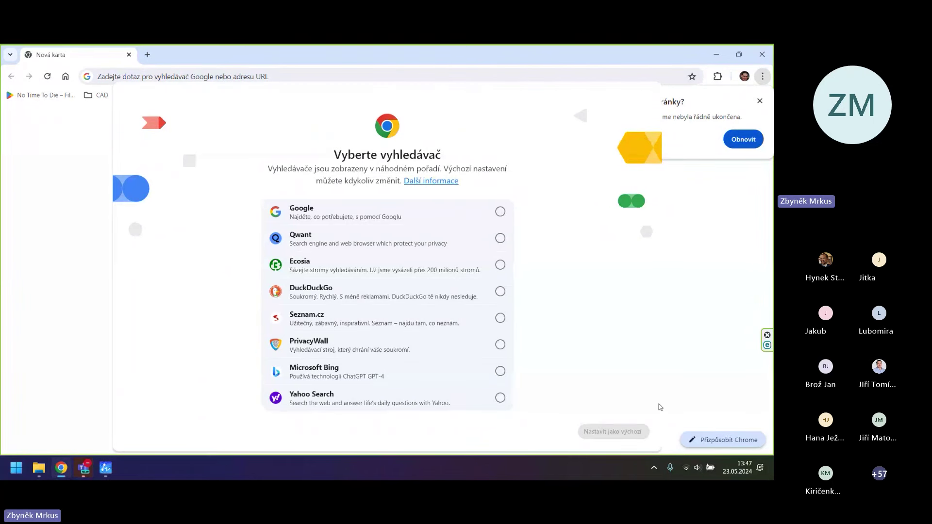
pyautogui.click(500, 212)
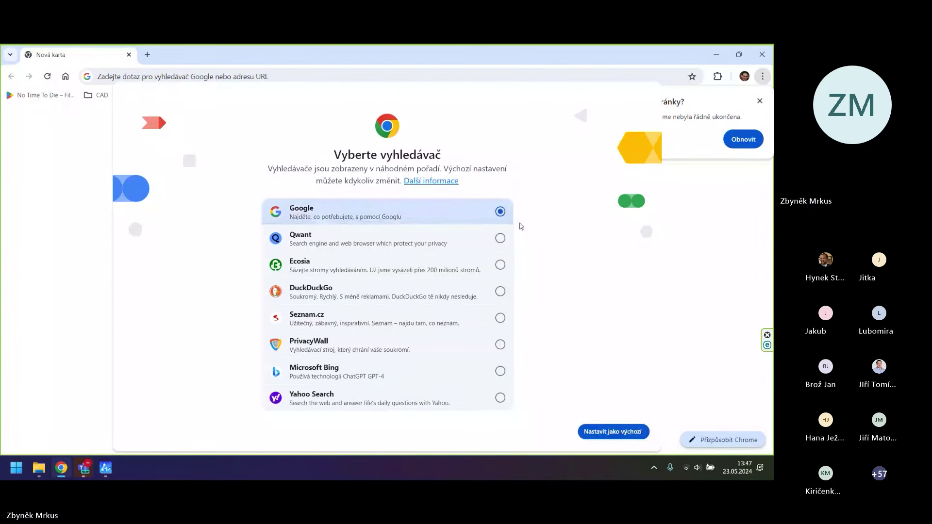
pyautogui.click(613, 432)
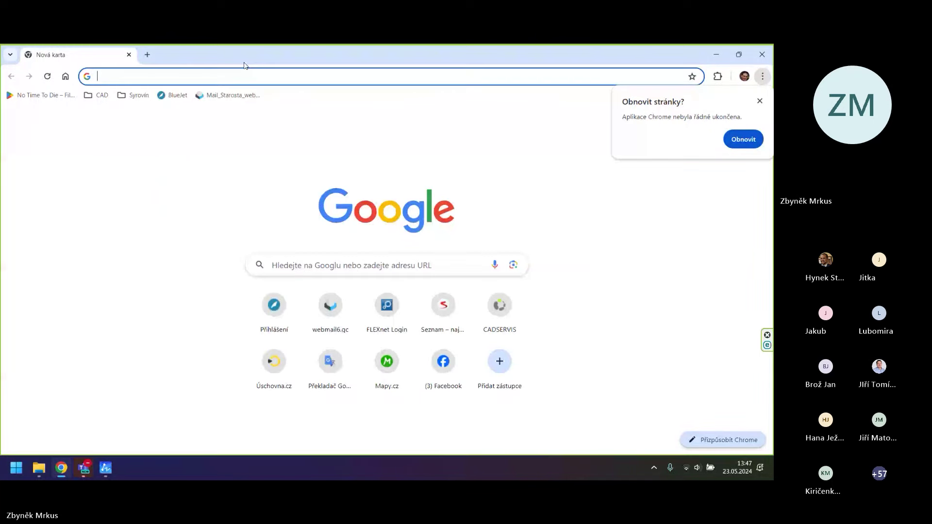
# Open the cuzk.cz website and go to its Geoportál
pyautogui.write('cuz')
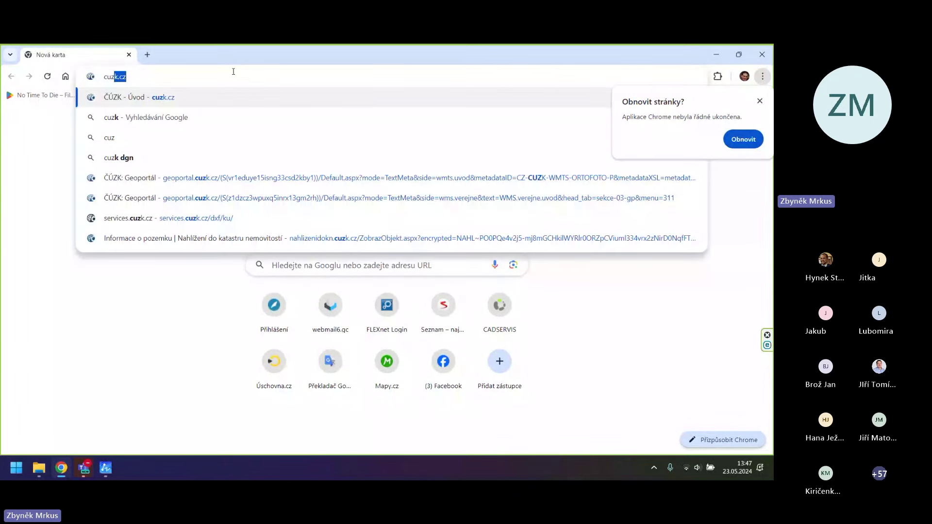
pyautogui.press('Return')
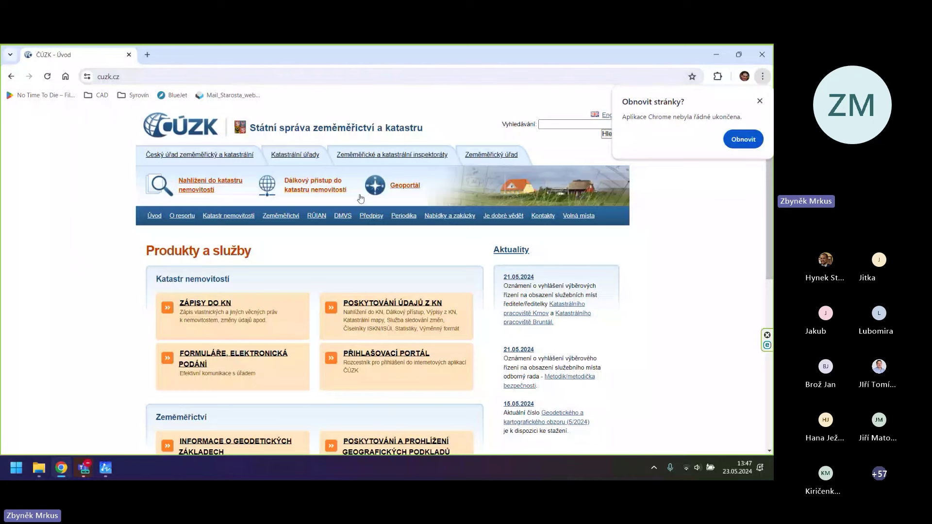
pyautogui.click(409, 188)
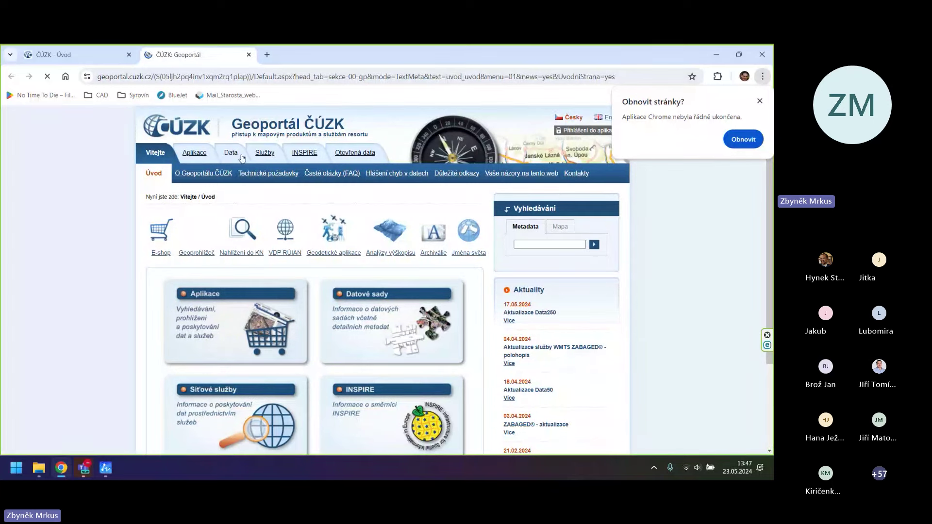
# Find the Esri ArcGIS Server viewing service Ortofoto ČR in the Geoportál's services and highlight its service address
pyautogui.click(268, 154)
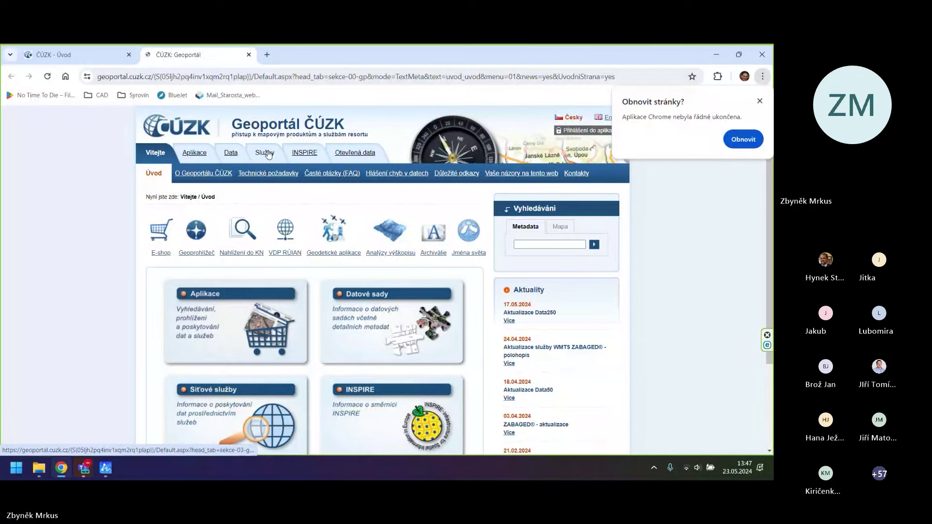
pyautogui.moveTo(210, 175)
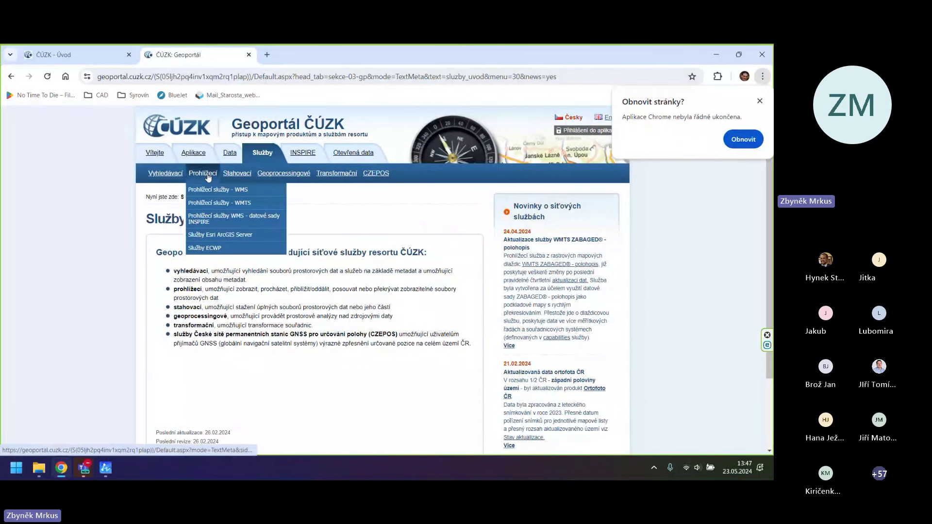
pyautogui.moveTo(216, 207)
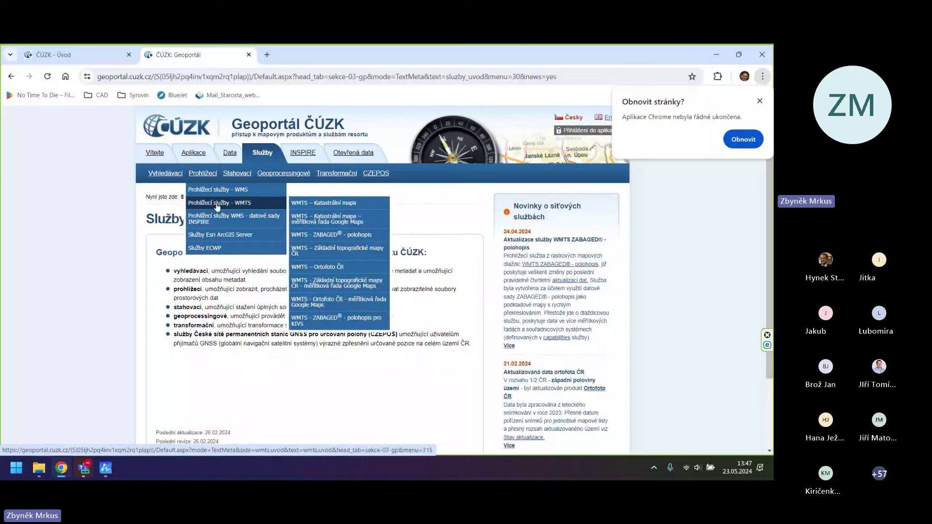
pyautogui.moveTo(218, 236)
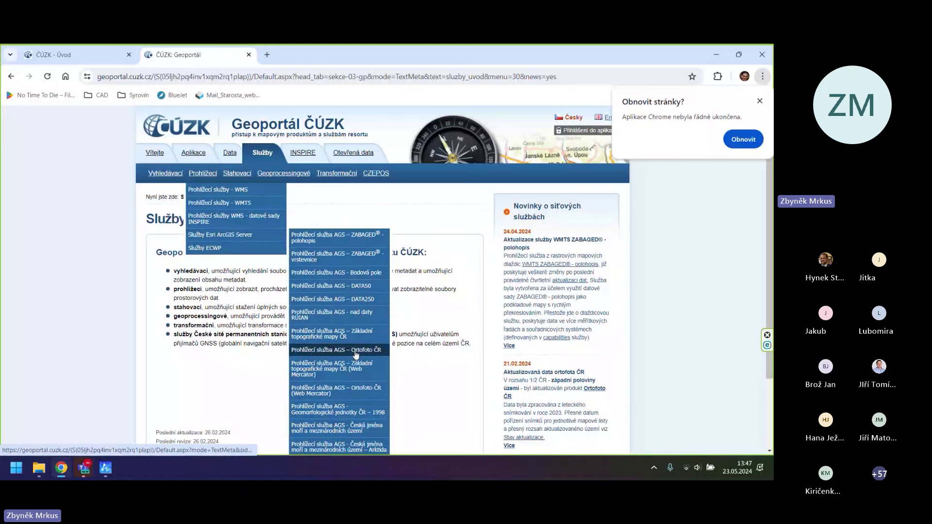
pyautogui.click(356, 350)
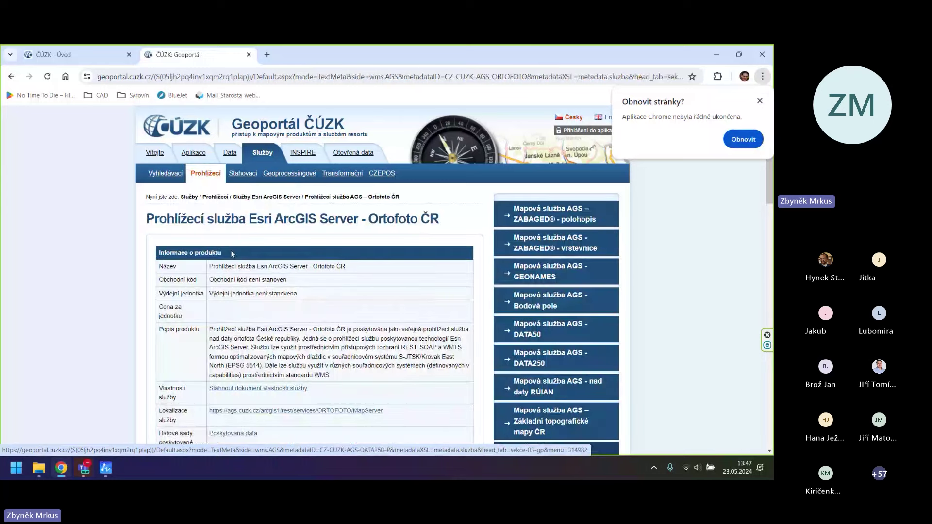
pyautogui.scroll(-2, 387, 316)
pyautogui.moveTo(387, 316); pyautogui.dragTo(208, 315)
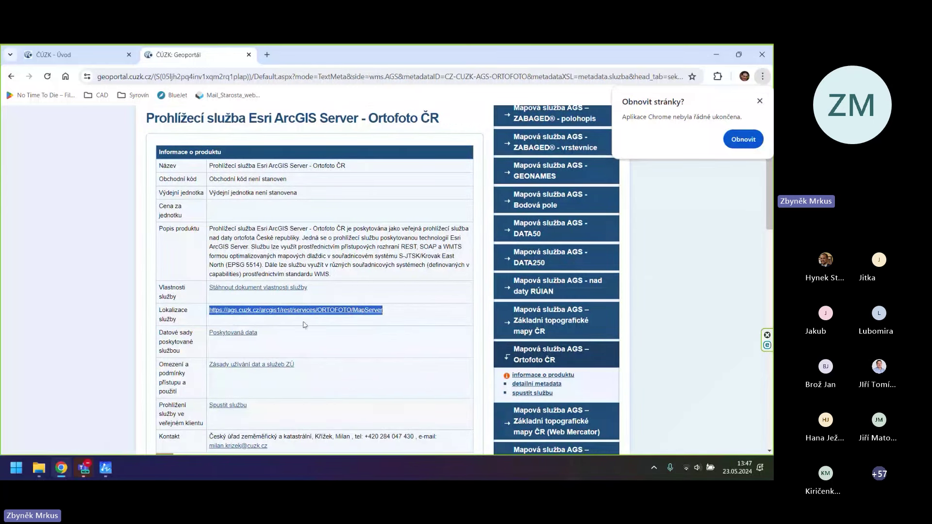
pyautogui.scroll(1, 304, 325)
# Open the WMTS – Ortofoto ČR viewing service page and copy its service address
pyautogui.moveTo(207, 121)
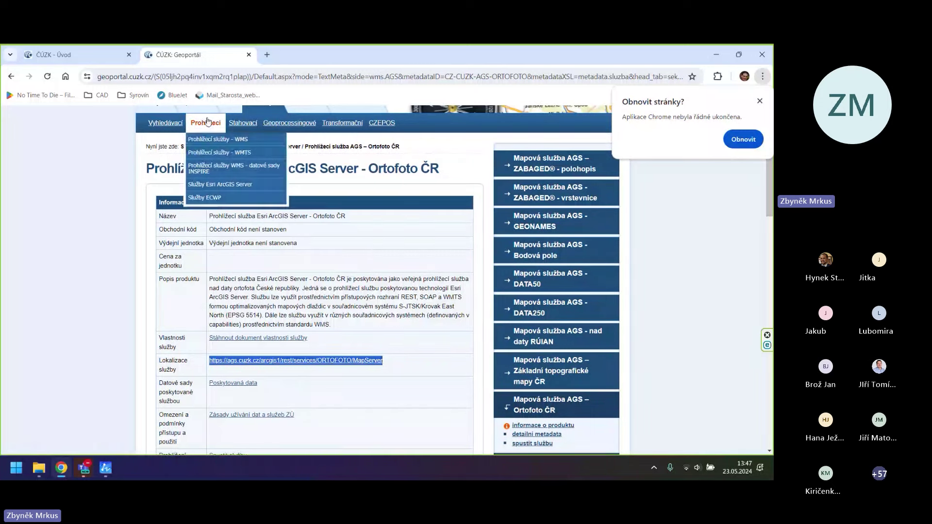
pyautogui.moveTo(212, 140)
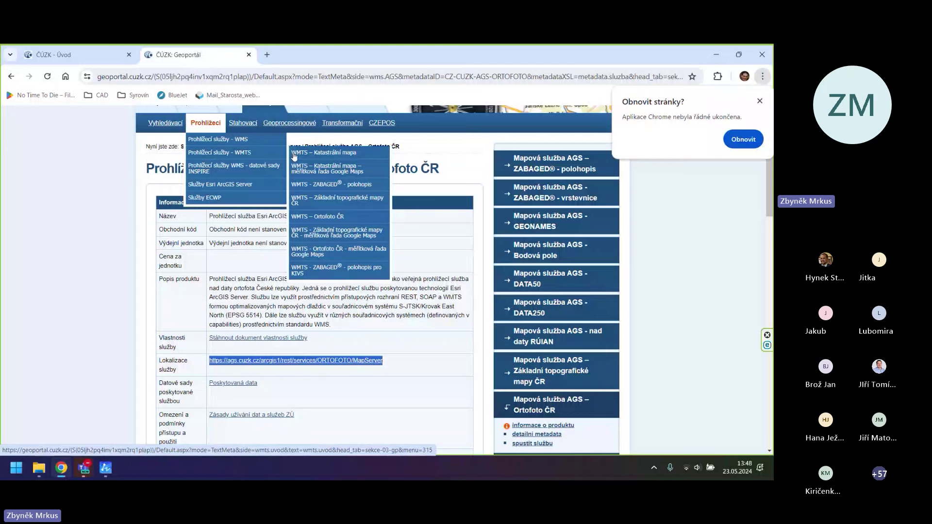
pyautogui.click(346, 219)
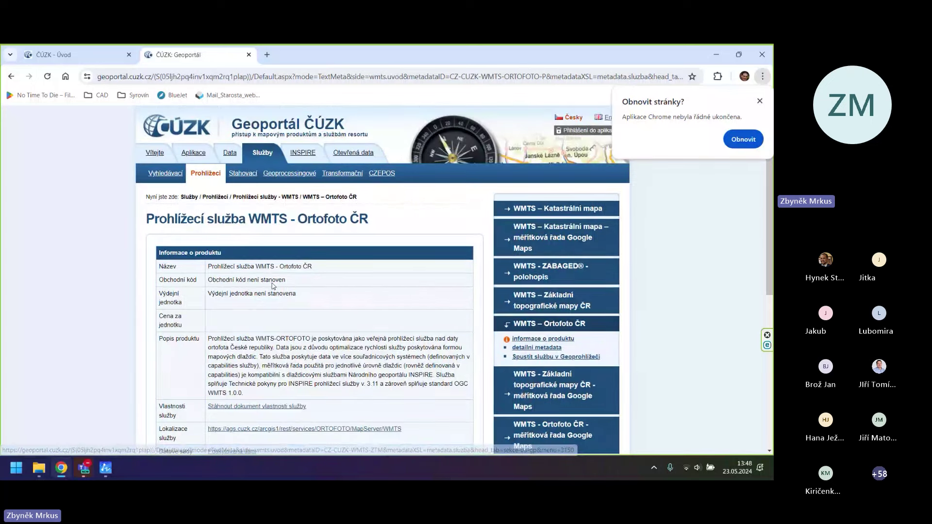
pyautogui.scroll(-2, 356, 332)
pyautogui.tripleClick(356, 332)
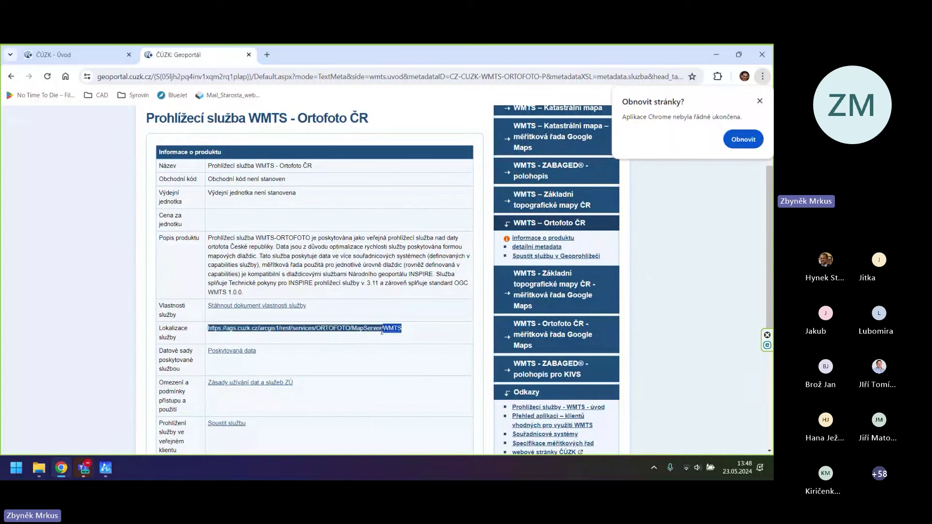
pyautogui.moveTo(408, 336); pyautogui.dragTo(209, 329)
pyautogui.hotkey('ctrl', 'c')
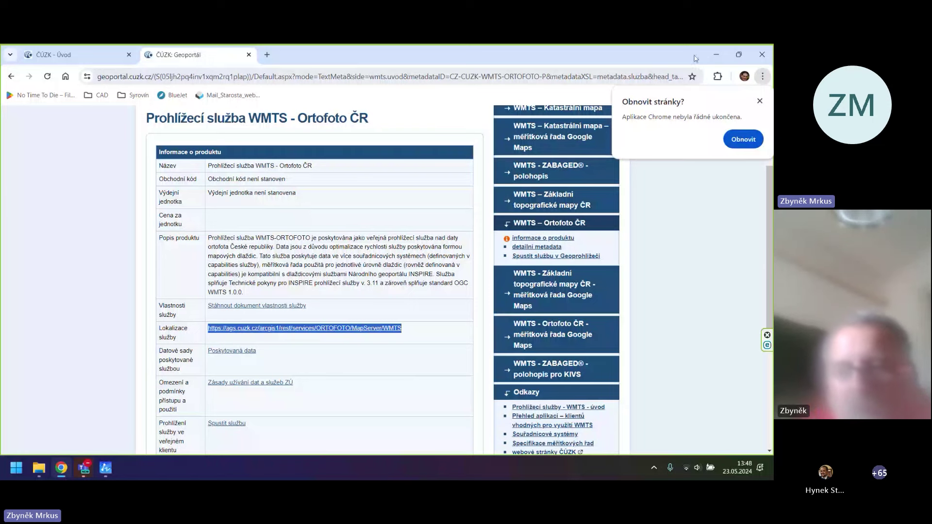
pyautogui.hotkey('alt', 'Tab')
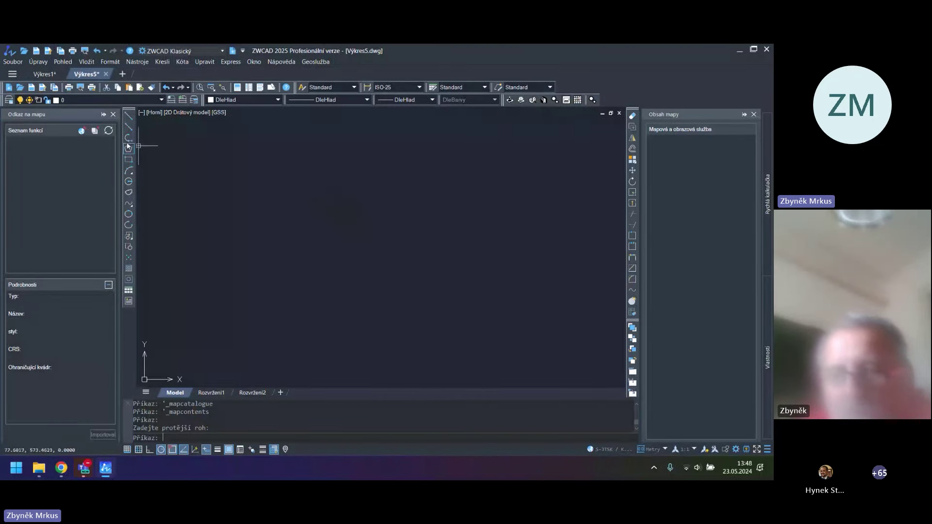
pyautogui.click(82, 131)
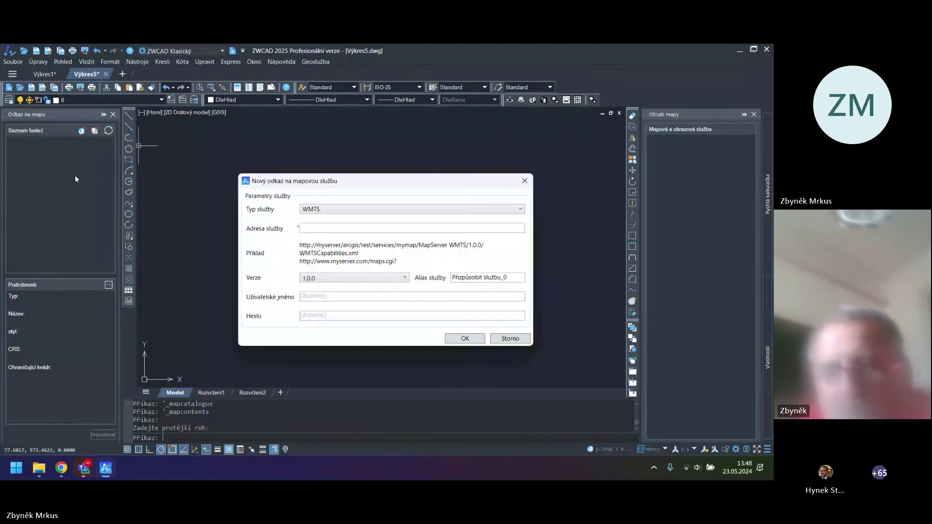
pyautogui.click(323, 211)
pyautogui.click(323, 211)
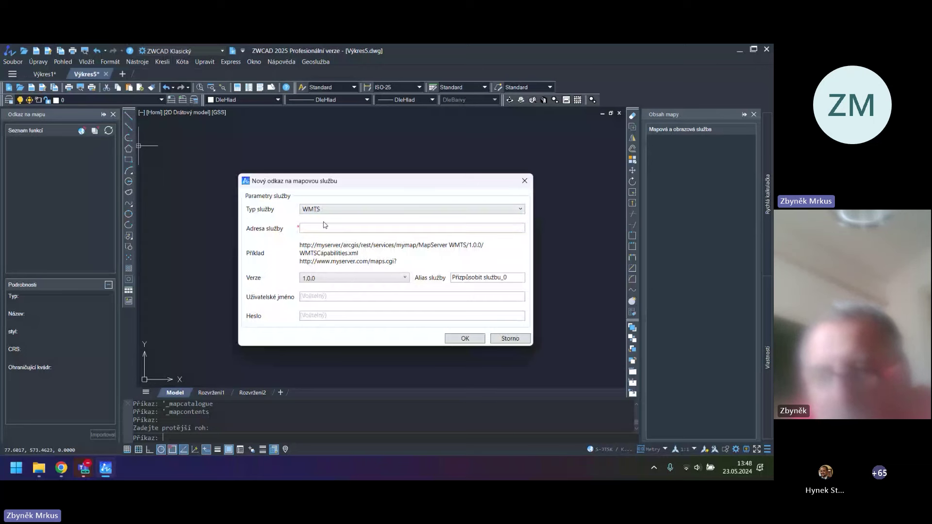
pyautogui.click(324, 229)
pyautogui.hotkey('ctrl', 'v')
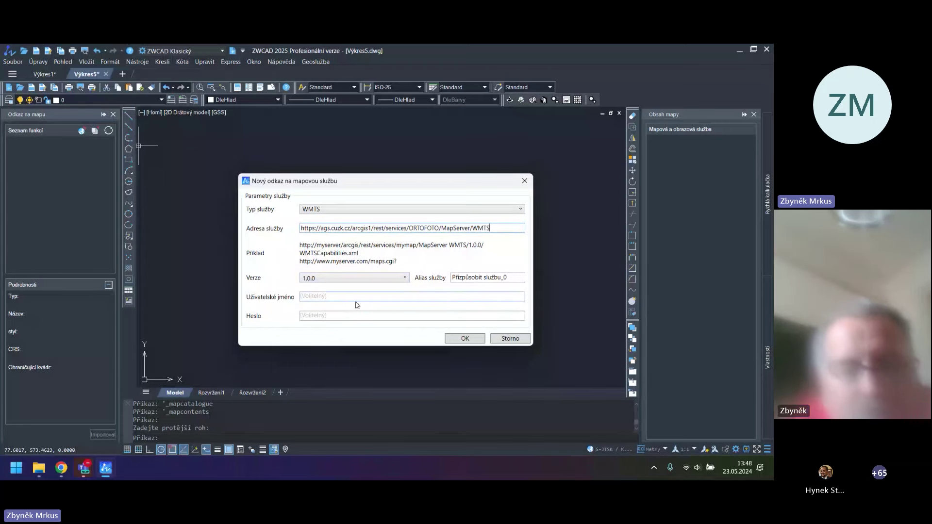
# Set the new map service's alias to WMTS_ortofoto and add the service to the list
pyautogui.tripleClick(480, 281)
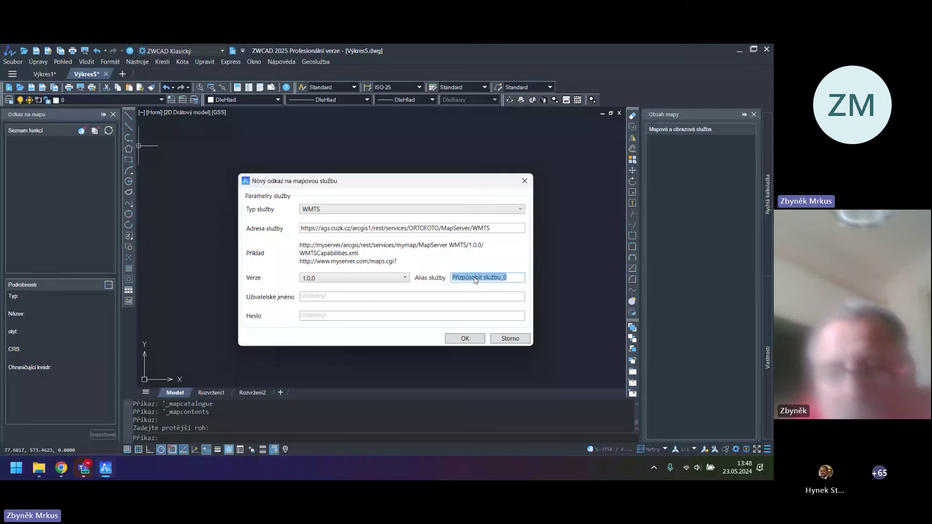
pyautogui.write('WMTS')
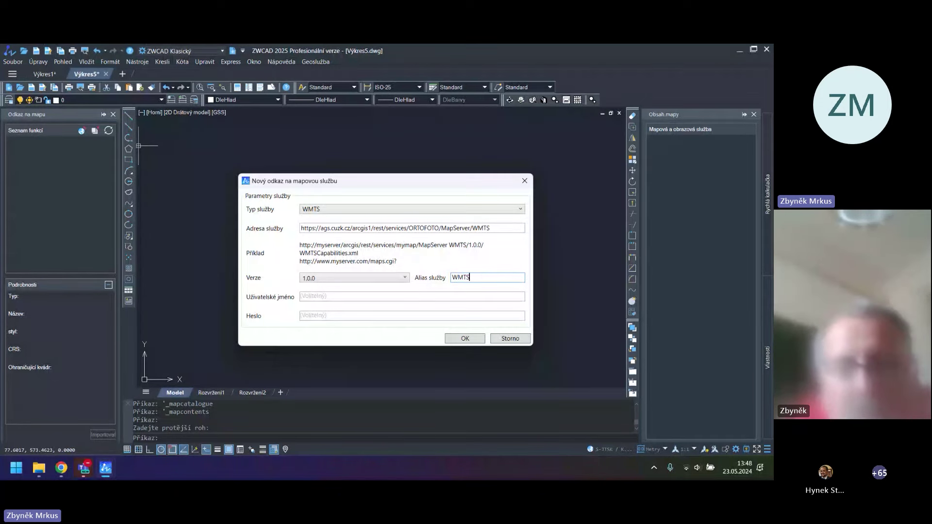
pyautogui.write('_ort')
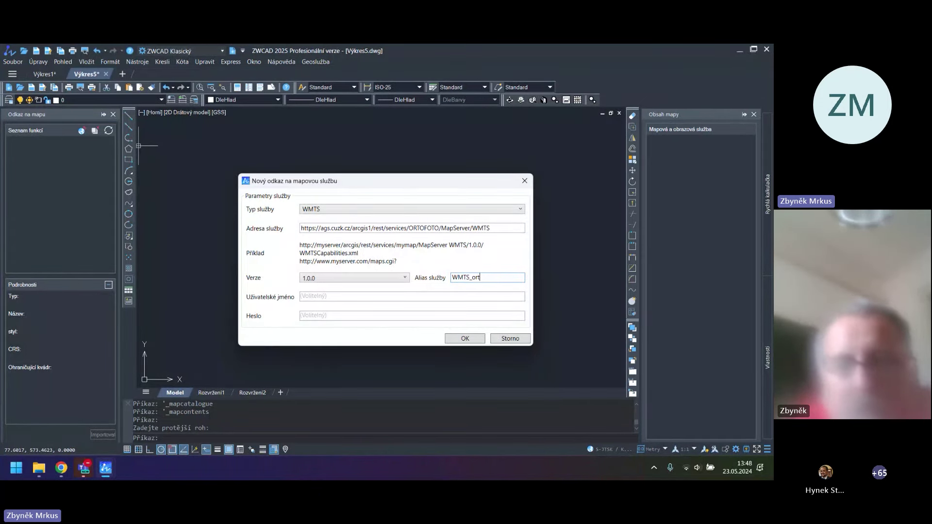
pyautogui.write('ofoto')
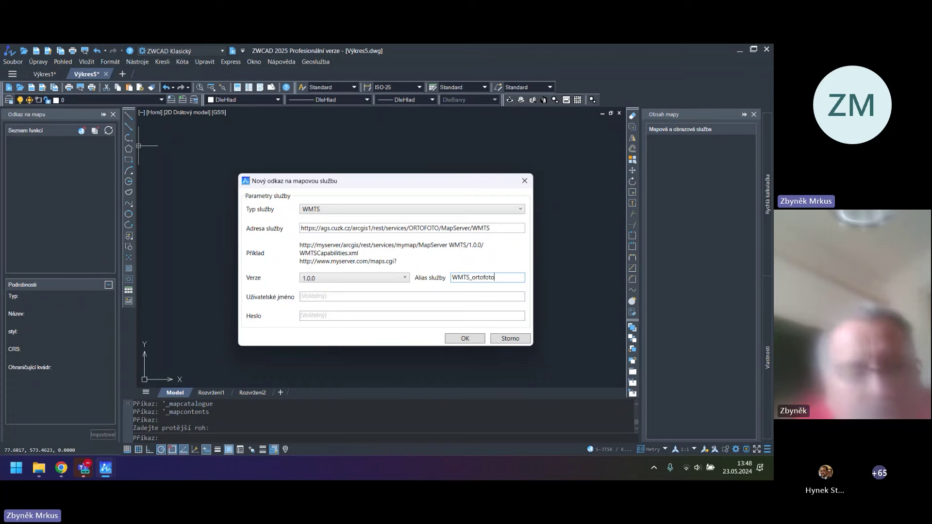
pyautogui.click(452, 339)
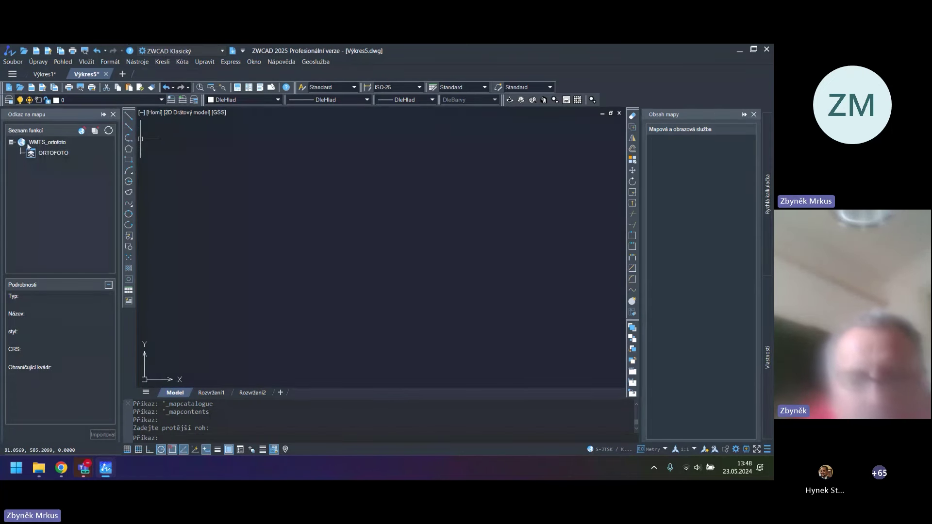
# Import the ORTOFOTO layer of the WMTS_ortofoto service into the drawing
pyautogui.click(42, 154)
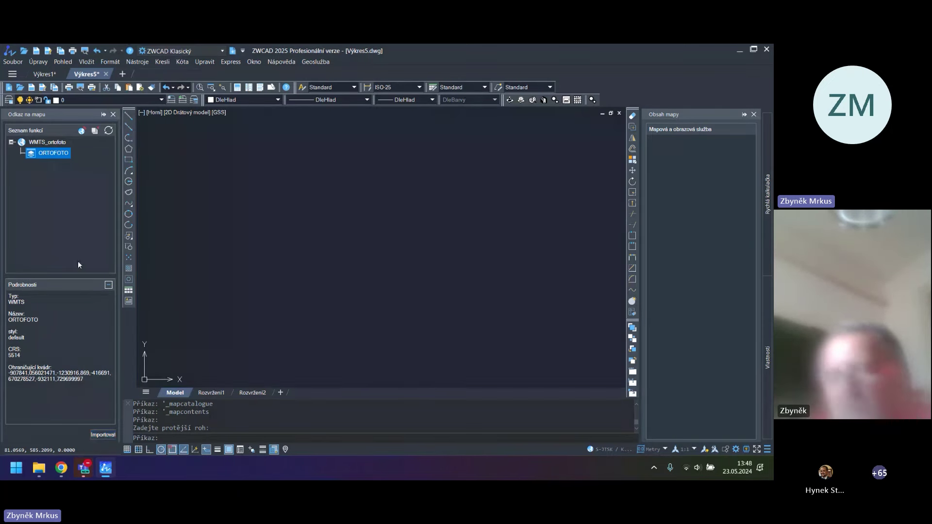
pyautogui.rightClick(49, 155)
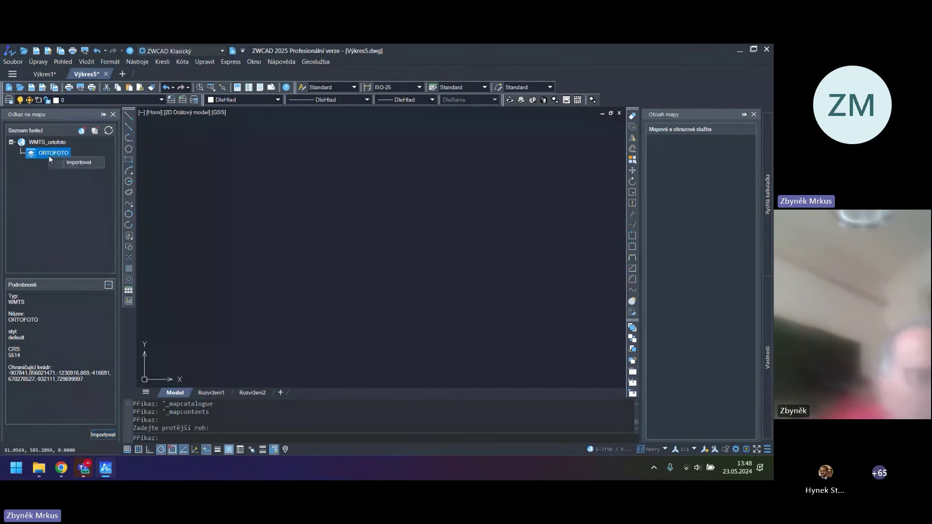
pyautogui.click(85, 163)
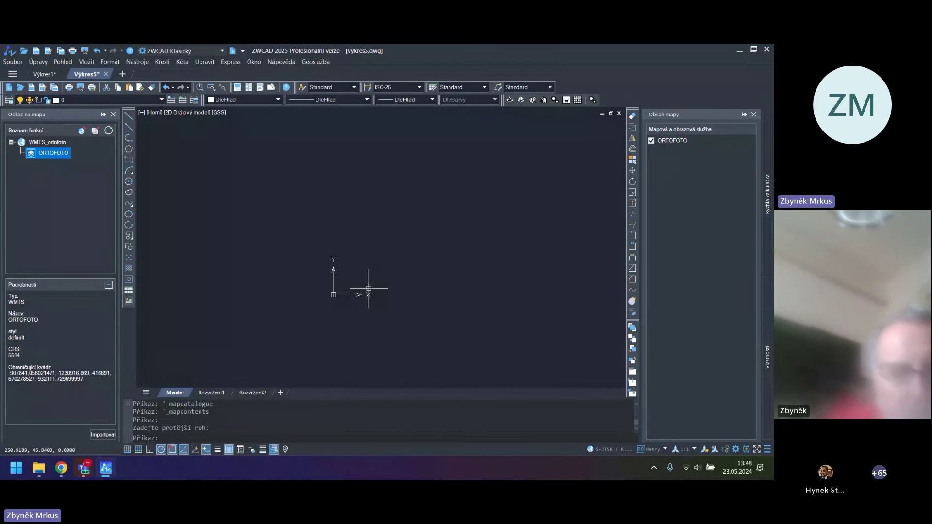
pyautogui.scroll(-3, 361, 262)
pyautogui.scroll(5, 359, 258)
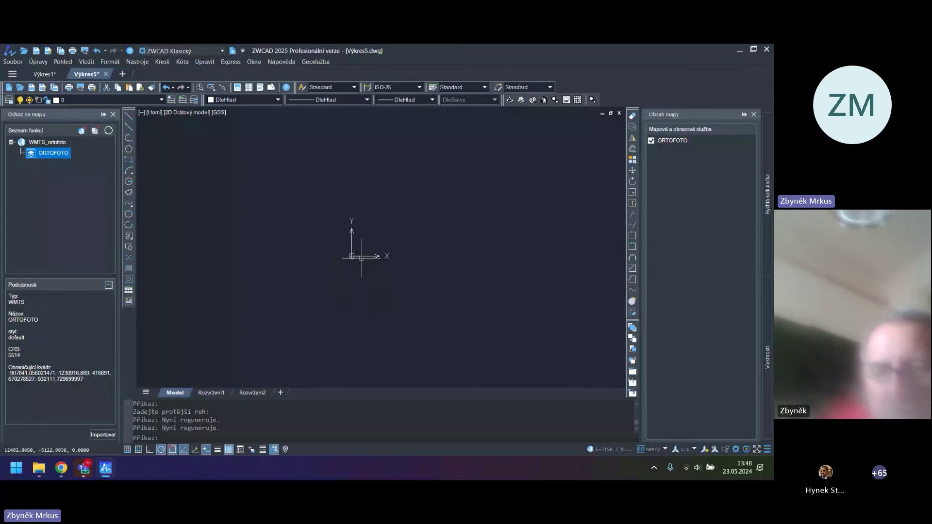
pyautogui.scroll(4, 358, 243)
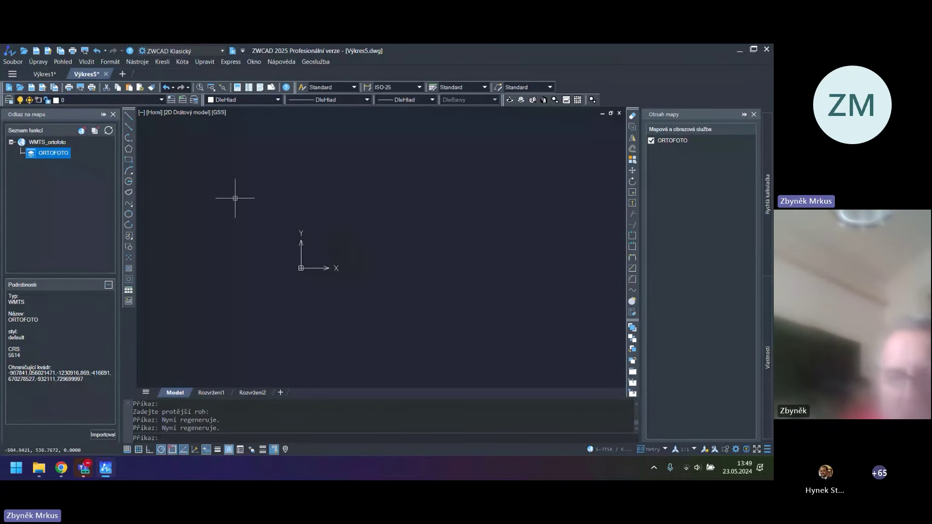
# Open the drawing gis.dwg from the Webinář ZWCAD 2025 folder
pyautogui.click(20, 90)
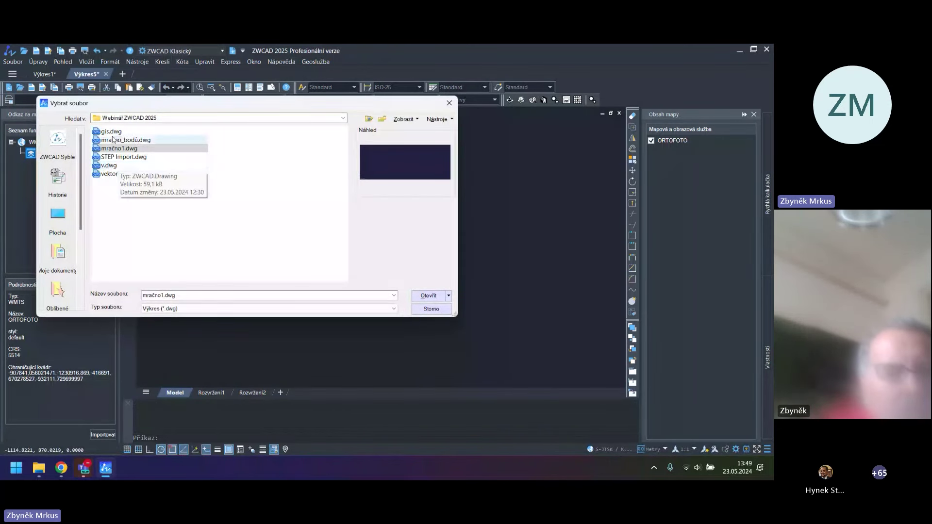
pyautogui.doubleClick(112, 131)
pyautogui.scroll(2, 338, 258)
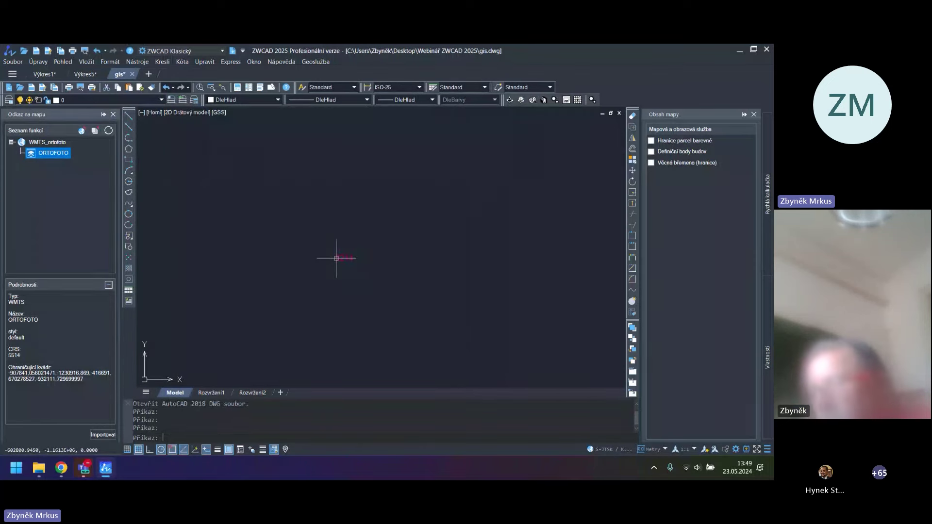
# Close the quick calculator palette and clear the selection of the 1214 parcel number text
pyautogui.scroll(-3, 339, 258)
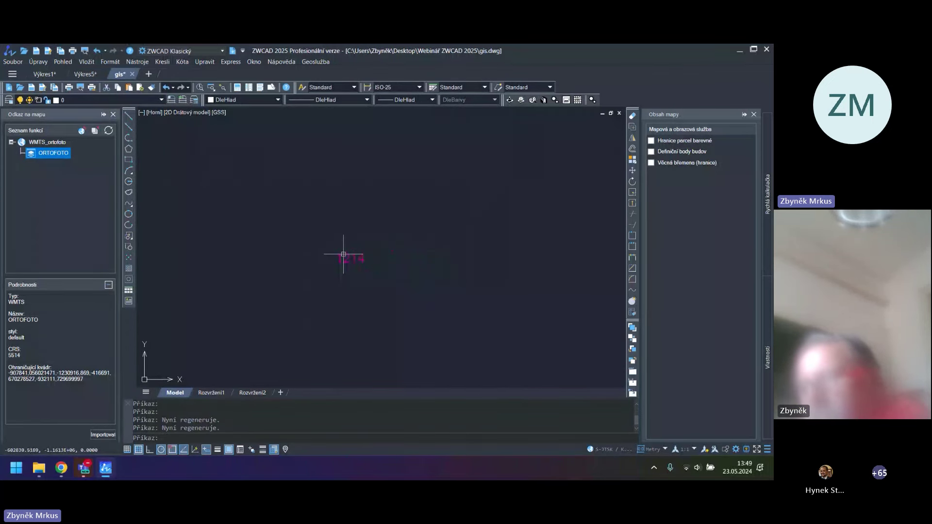
pyautogui.click(343, 255)
pyautogui.hotkey('ctrl', '1')
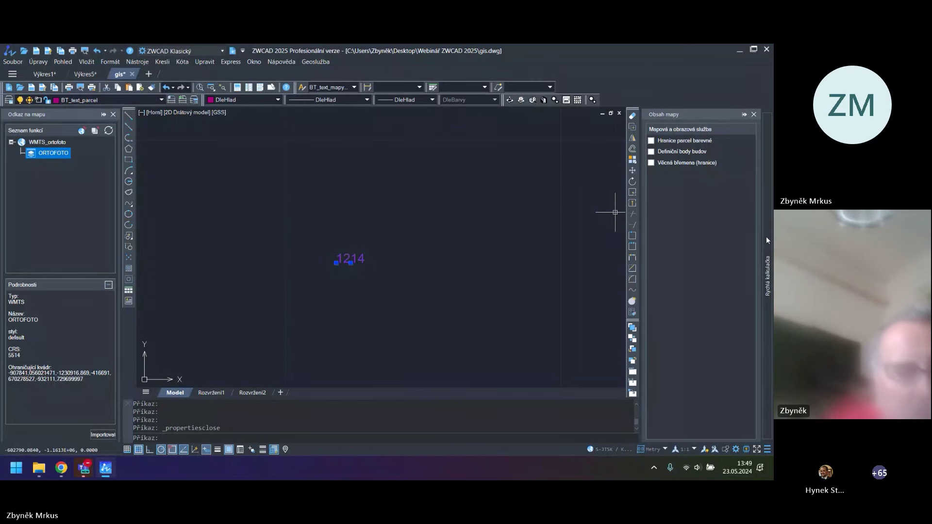
pyautogui.moveTo(766, 237)
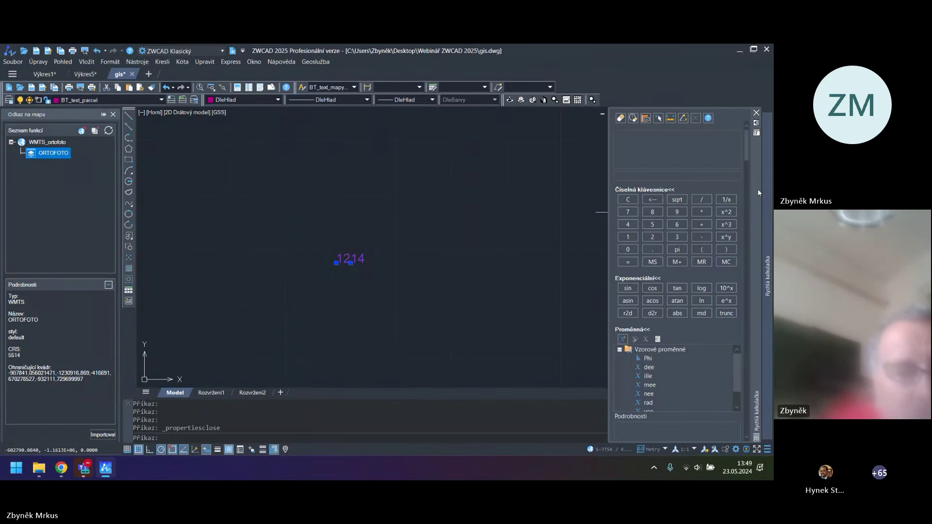
pyautogui.click(756, 112)
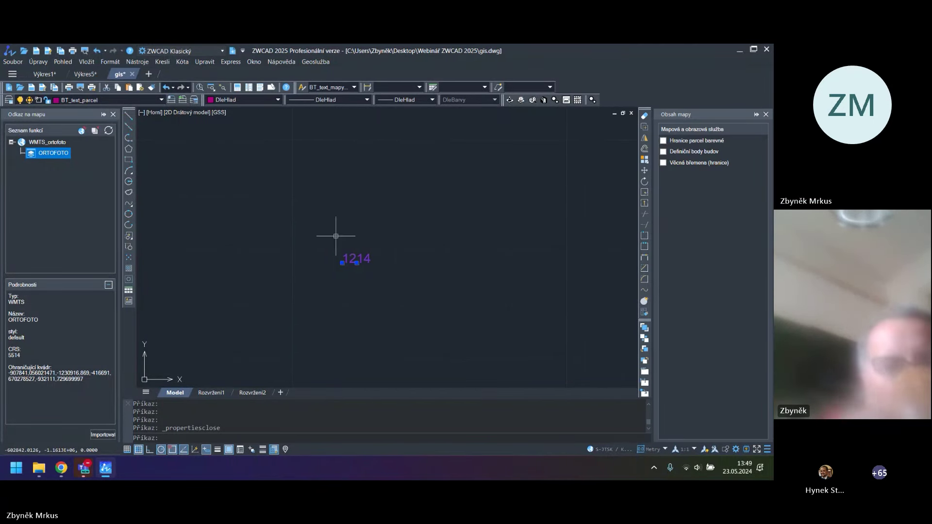
pyautogui.doubleClick(239, 235)
pyautogui.press('Escape')
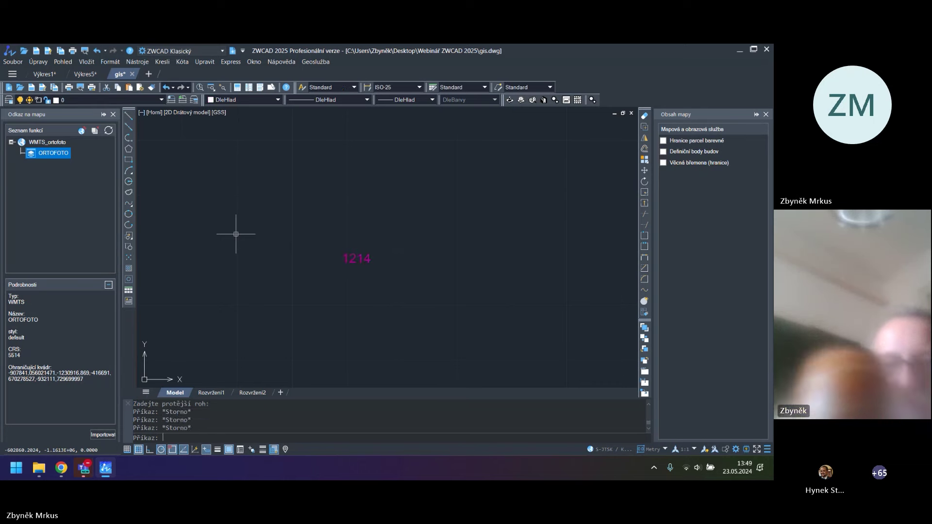
# Open the Properties palette and turn off its auto-hide so it stays docked beside the map content palette
pyautogui.hotkey('ctrl', '1')
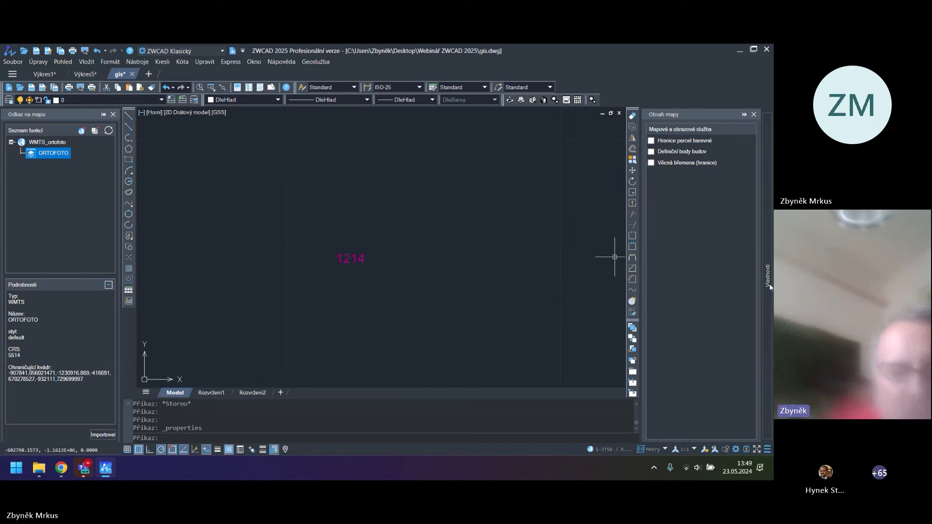
pyautogui.moveTo(765, 282)
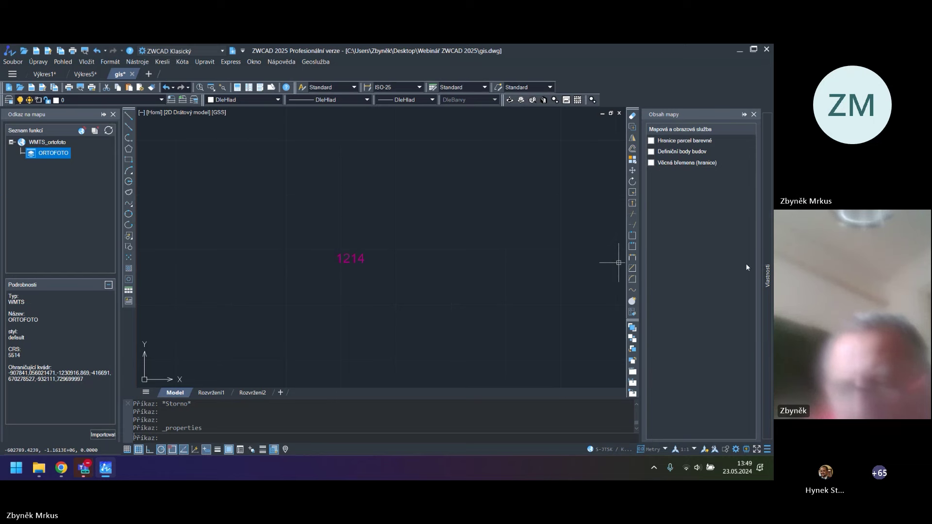
pyautogui.moveTo(764, 243)
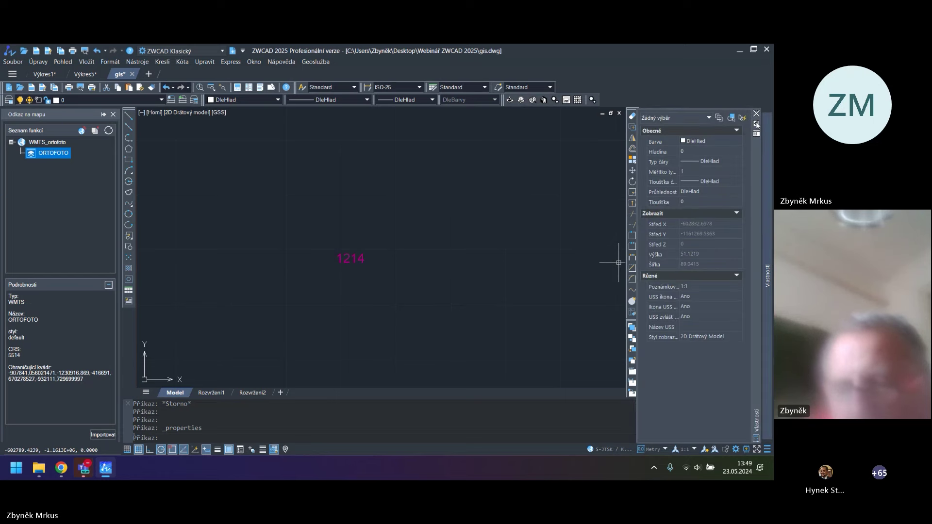
pyautogui.click(755, 123)
# Check the alignment coordinates of the 1214 parcel number text in its properties
pyautogui.click(314, 257)
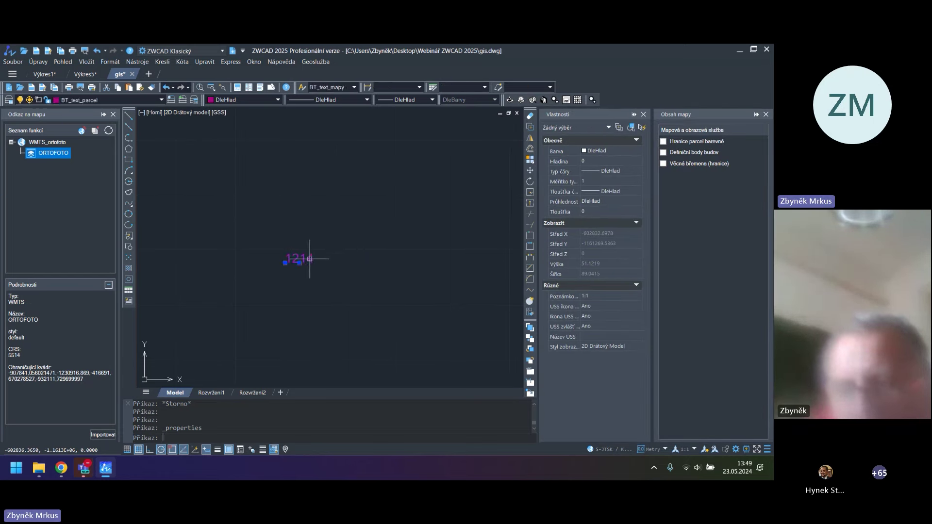
pyautogui.click(595, 388)
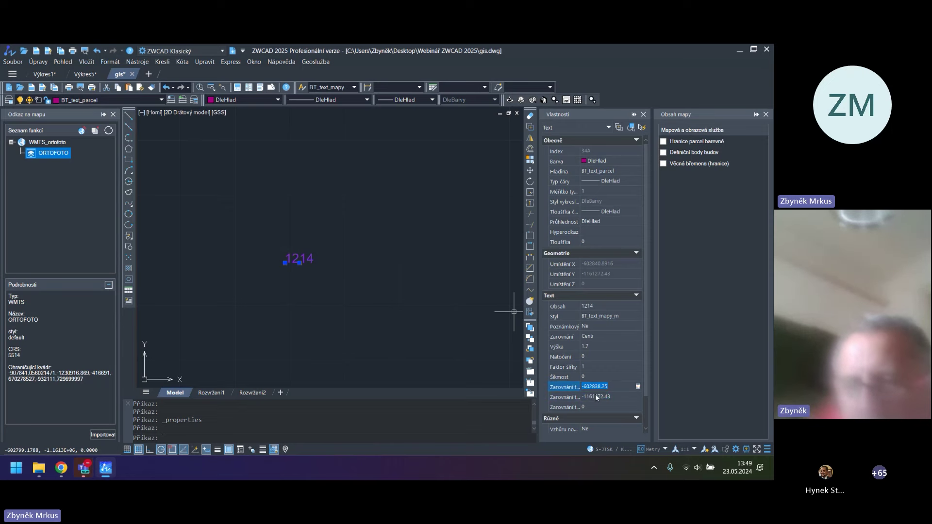
pyautogui.press('Escape')
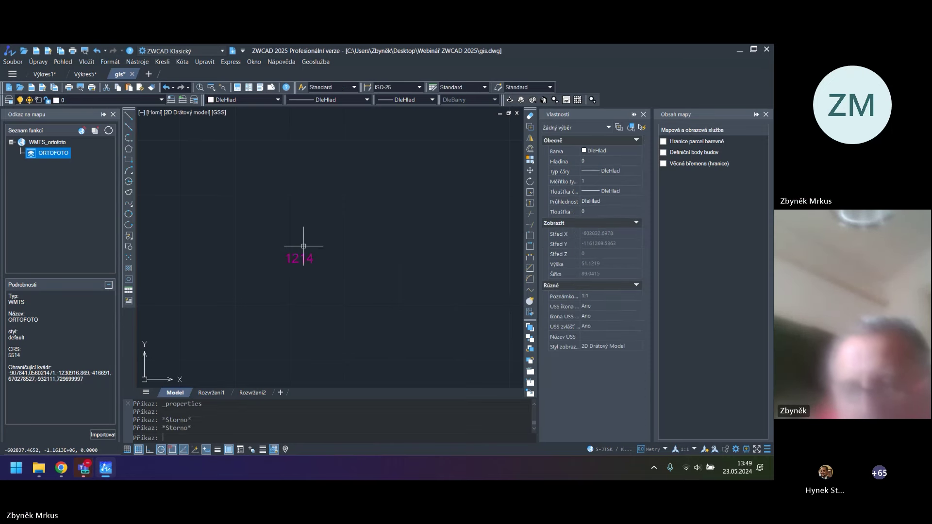
pyautogui.press('Escape')
pyautogui.press('Escape')
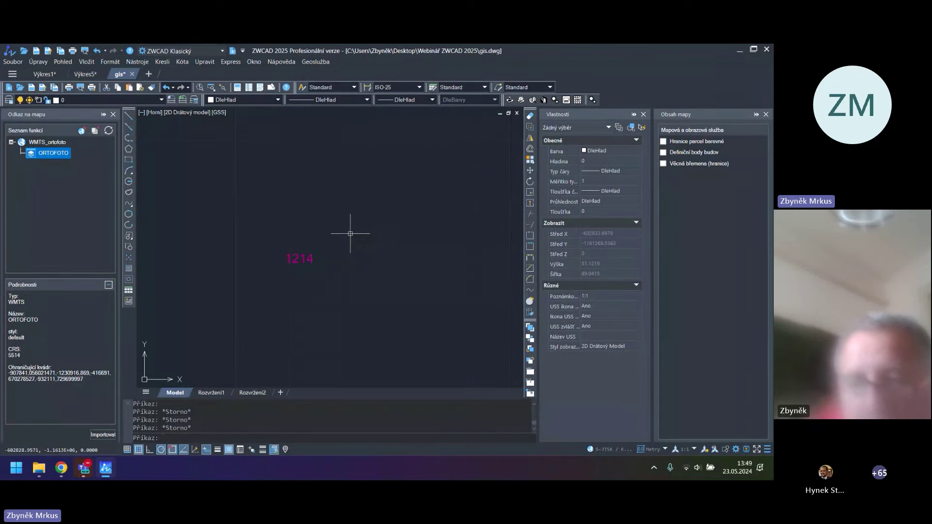
# Assign the coordinate system with code 5514, S-JTSK / Krovak East North, to the drawing
pyautogui.click(308, 63)
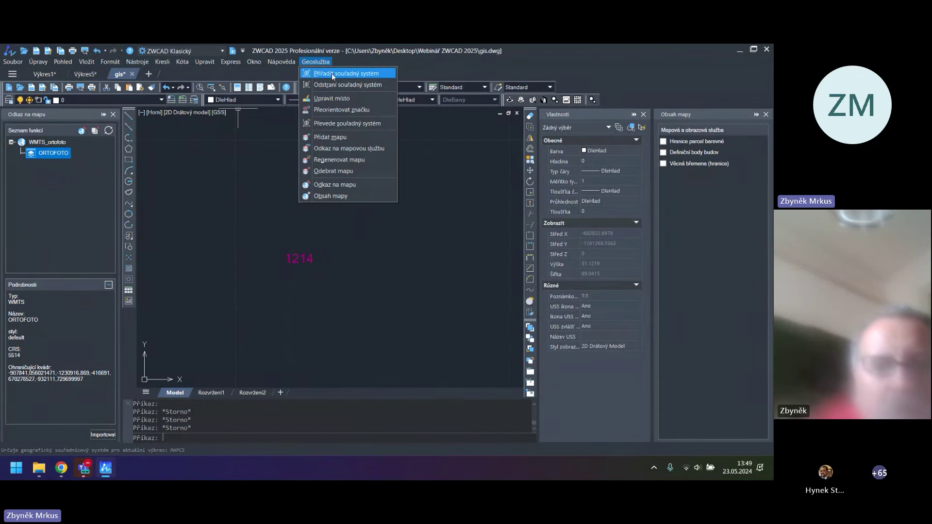
pyautogui.click(367, 74)
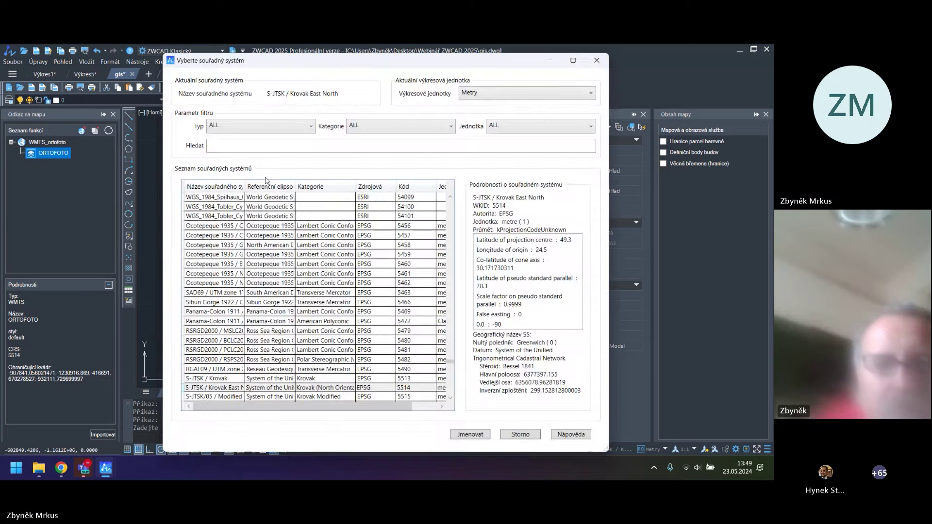
pyautogui.write('5514')
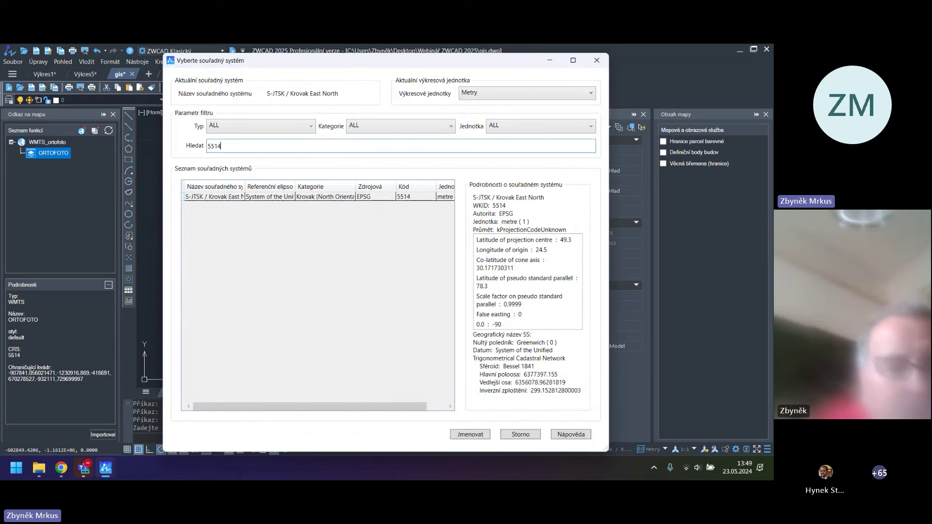
pyautogui.click(219, 197)
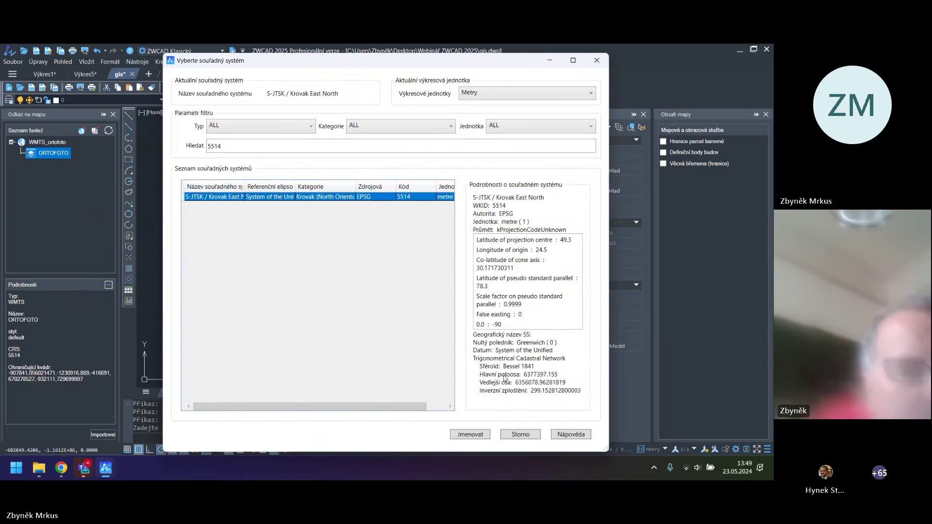
pyautogui.click(486, 436)
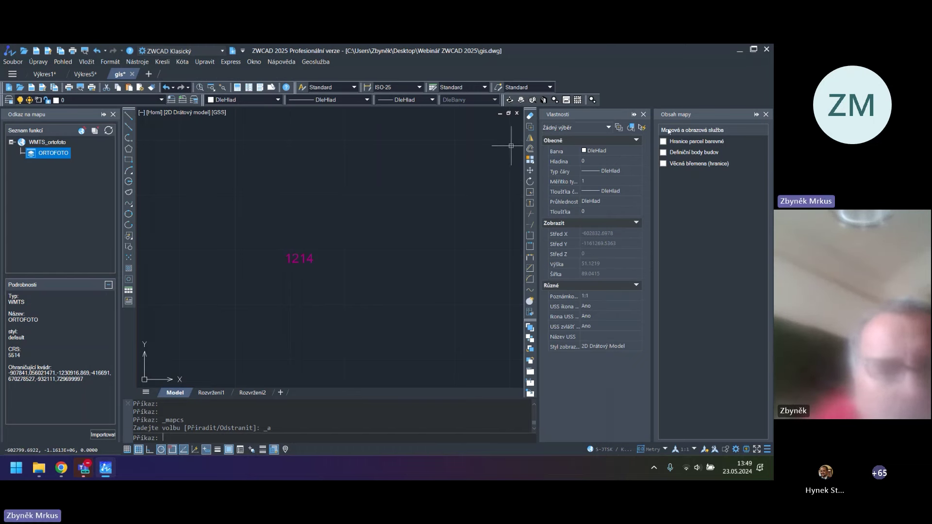
# Add the ORTOFOTO layer of the WMTS_ortofoto service to the drawing as a map
pyautogui.rightClick(49, 153)
pyautogui.click(69, 162)
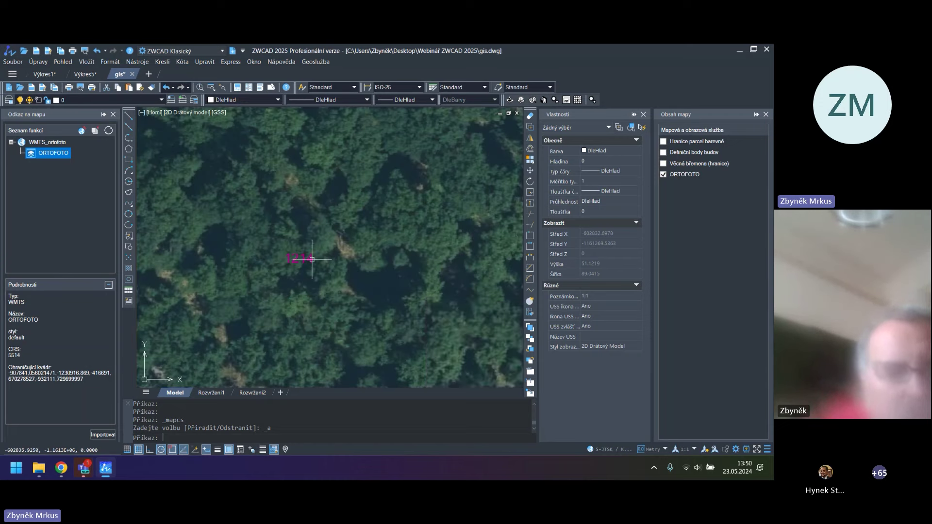
# Examine the orthophoto map at several scales, from the wider city area to the road junction near the parcel
pyautogui.scroll(-3, 275, 251)
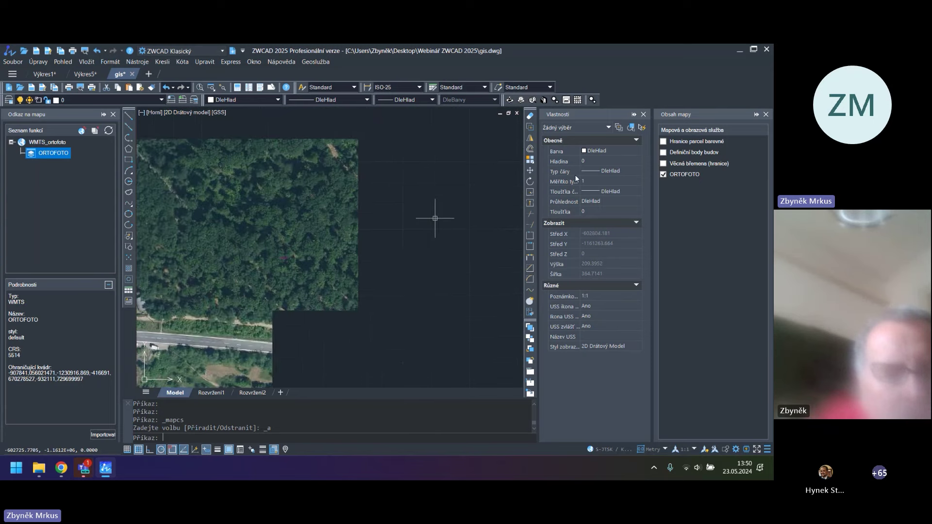
pyautogui.scroll(-3, 331, 272)
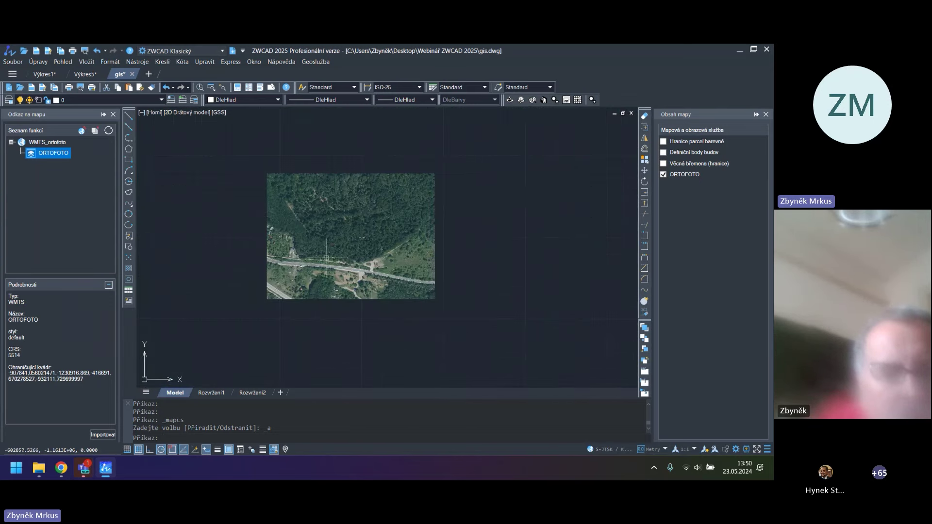
pyautogui.scroll(-4, 331, 272)
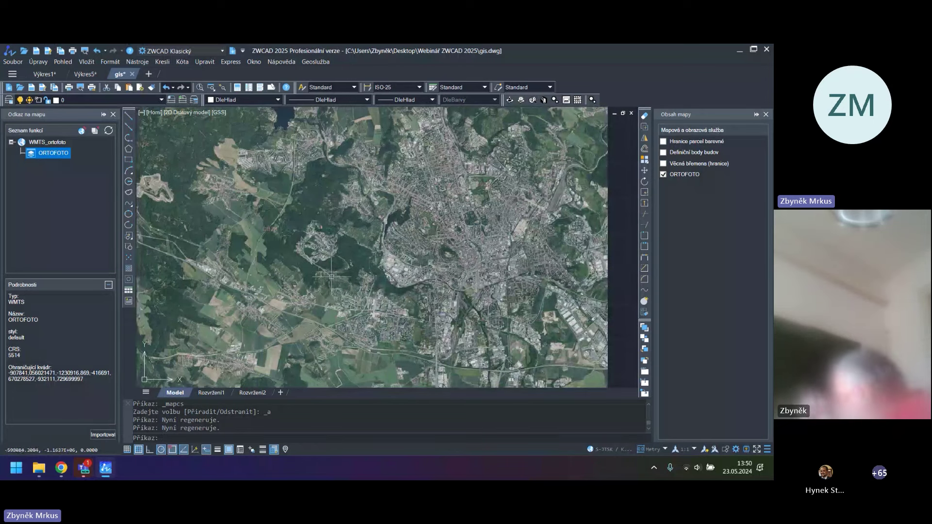
pyautogui.scroll(5, 306, 265)
pyautogui.scroll(2, 306, 266)
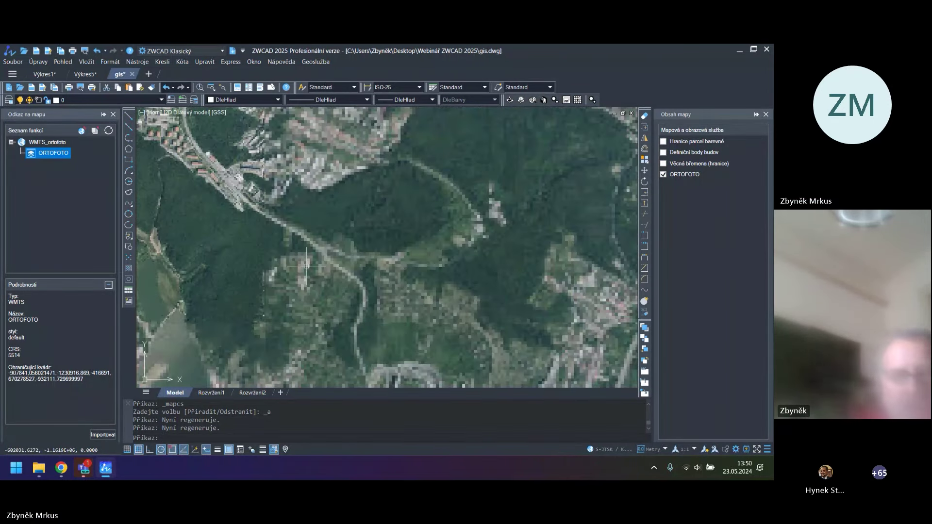
pyautogui.scroll(2, 306, 266)
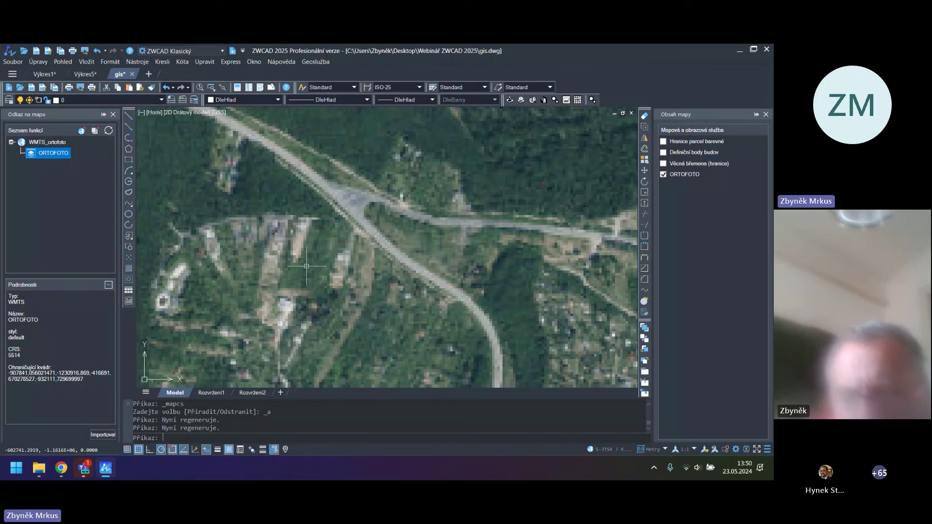
pyautogui.scroll(3, 324, 190)
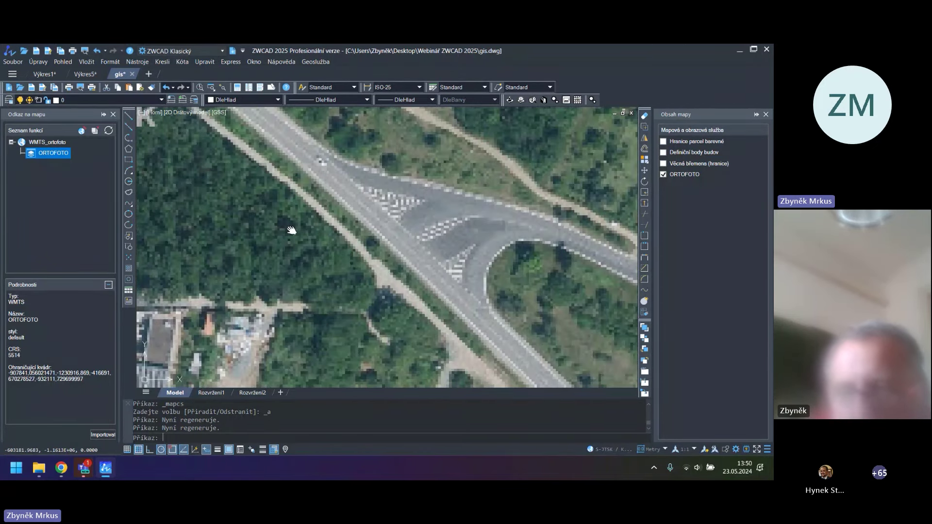
pyautogui.moveTo(291, 230); pyautogui.dragTo(369, 226, button='middle')
pyautogui.scroll(-4, 367, 223)
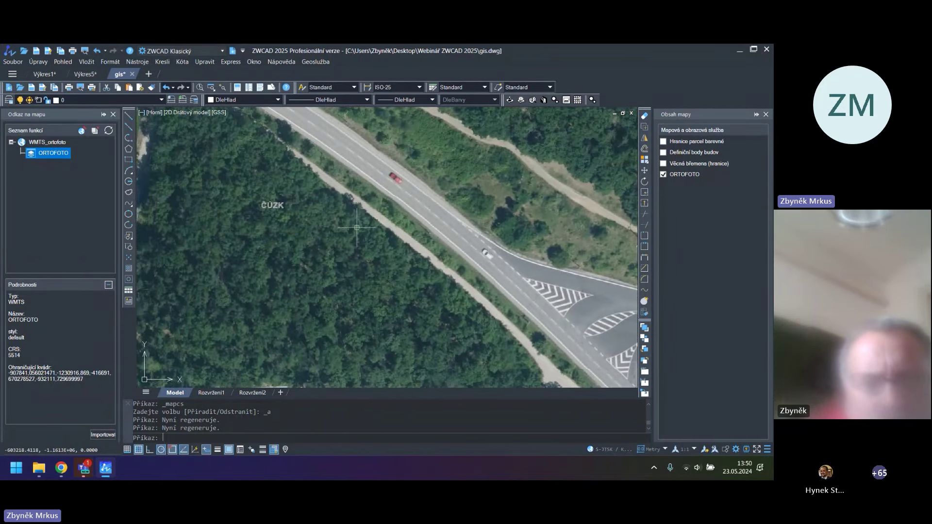
pyautogui.scroll(3, 340, 231)
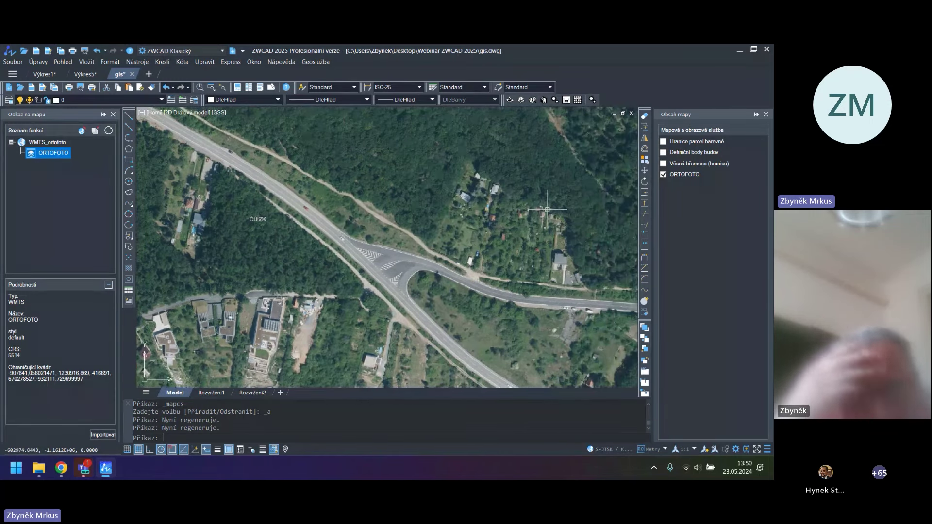
# Capture a rectangular area snapshot of the ORTOFOTO map, about 124 by 92 m, around the road junction
pyautogui.click(678, 176)
pyautogui.rightClick(678, 176)
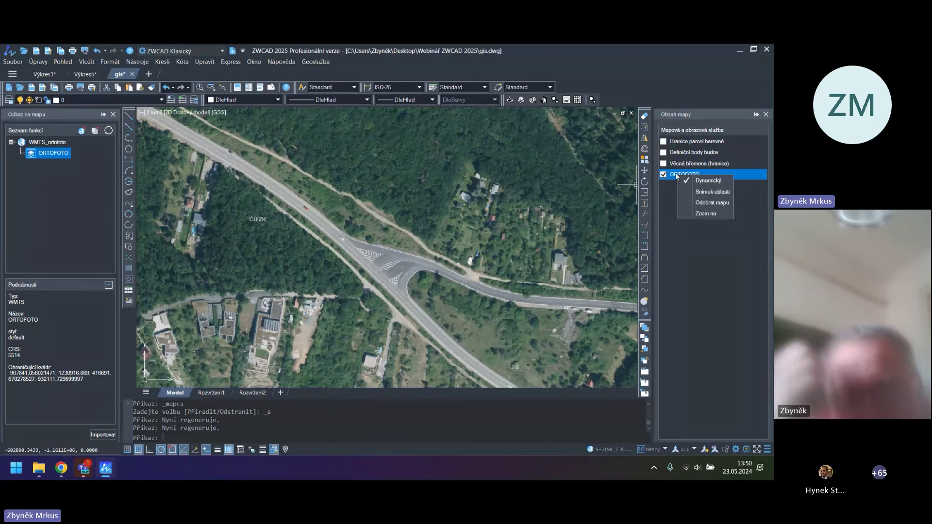
pyautogui.click(716, 193)
pyautogui.click(322, 220)
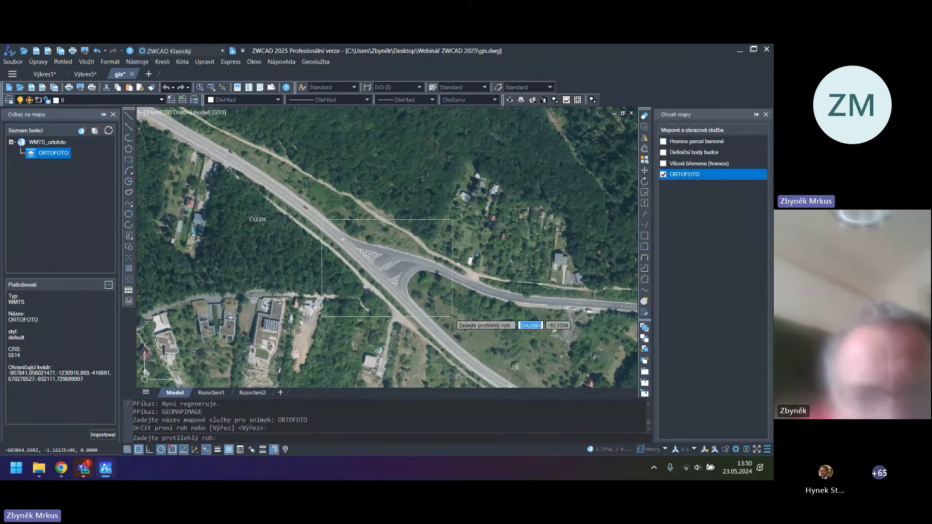
pyautogui.click(452, 316)
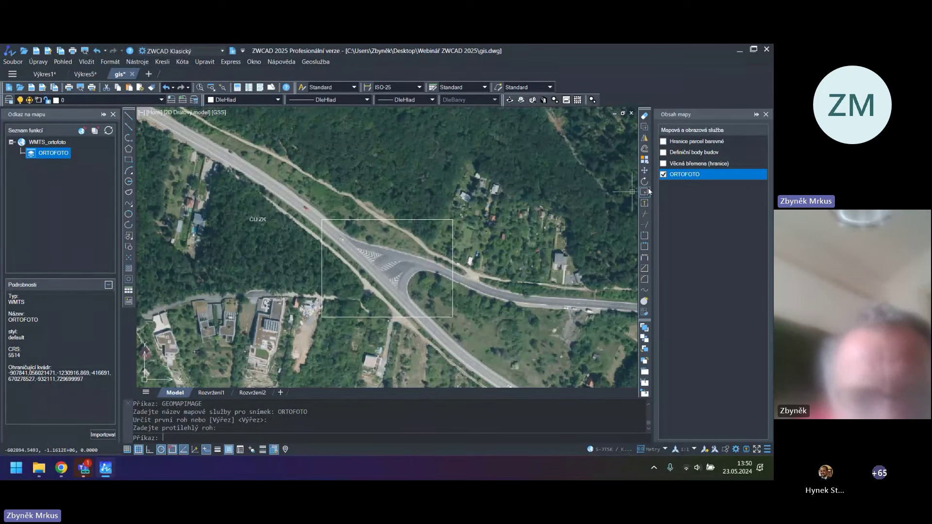
# Hide the live ORTOFOTO map, leaving only the snapshot, and collapse the map link palette
pyautogui.click(663, 175)
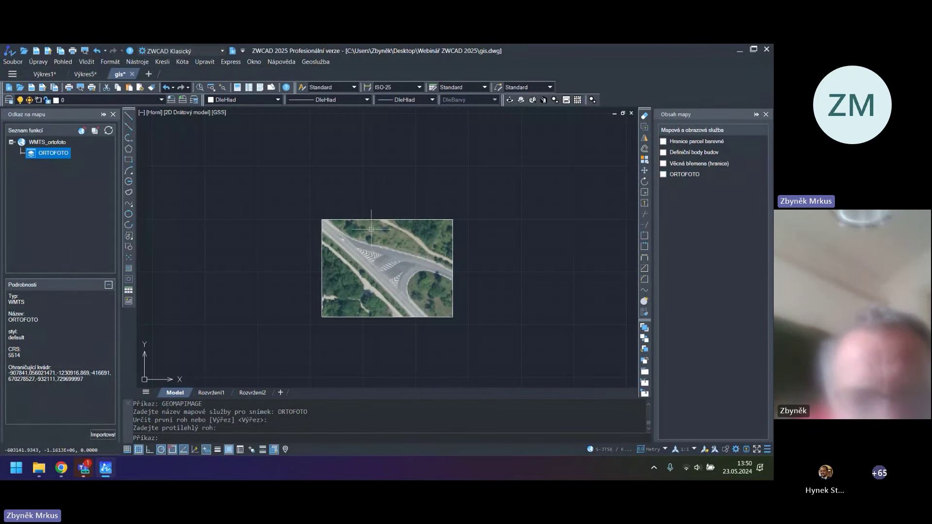
pyautogui.moveTo(331, 220); pyautogui.dragTo(323, 214, button='middle')
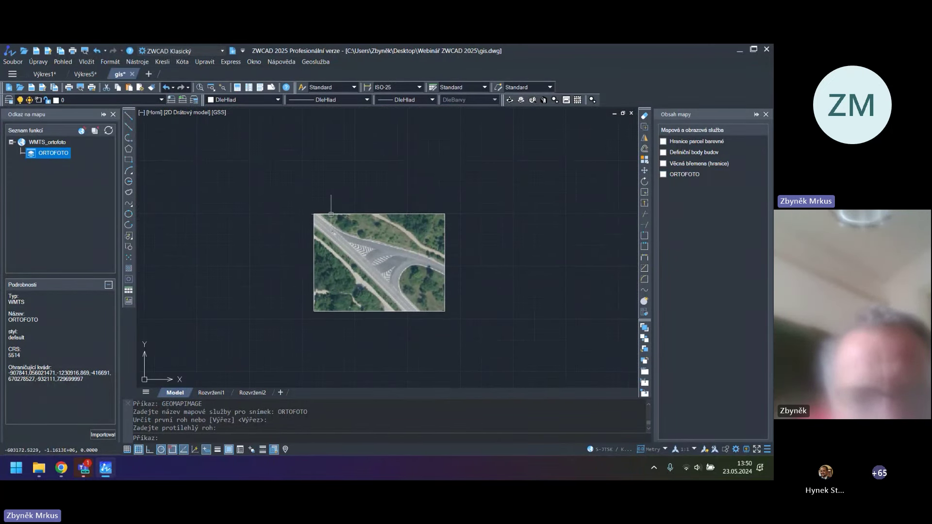
pyautogui.click(103, 115)
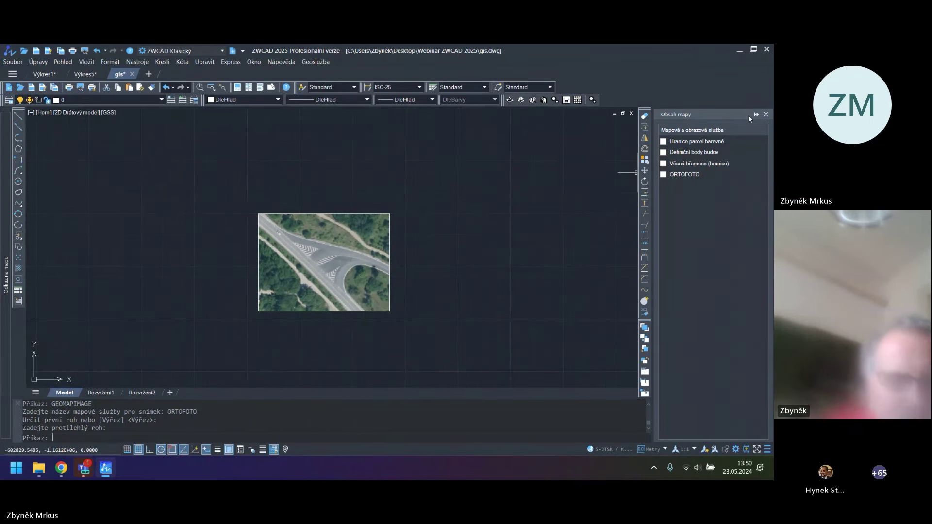
# Display the Definiční body budov and ORTOFOTO maps one after the other around the snapshot and hide each again
pyautogui.click(664, 153)
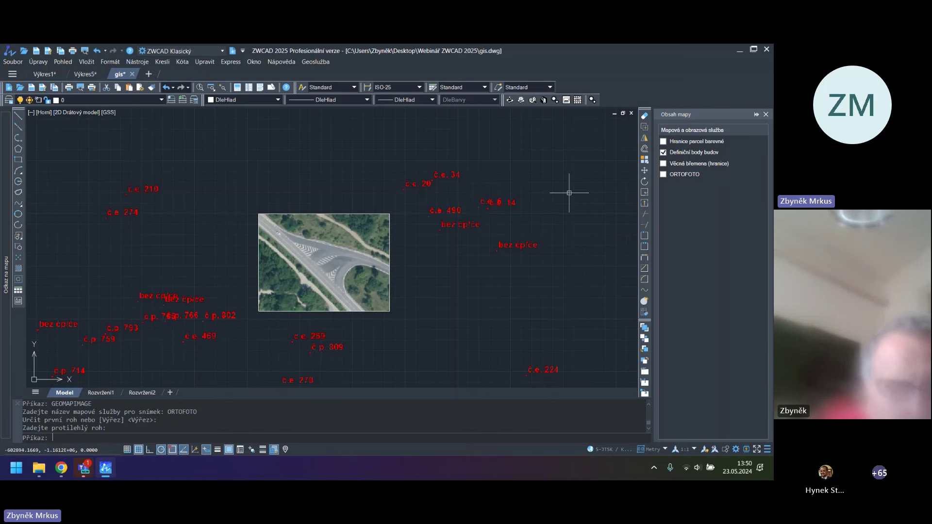
pyautogui.click(663, 152)
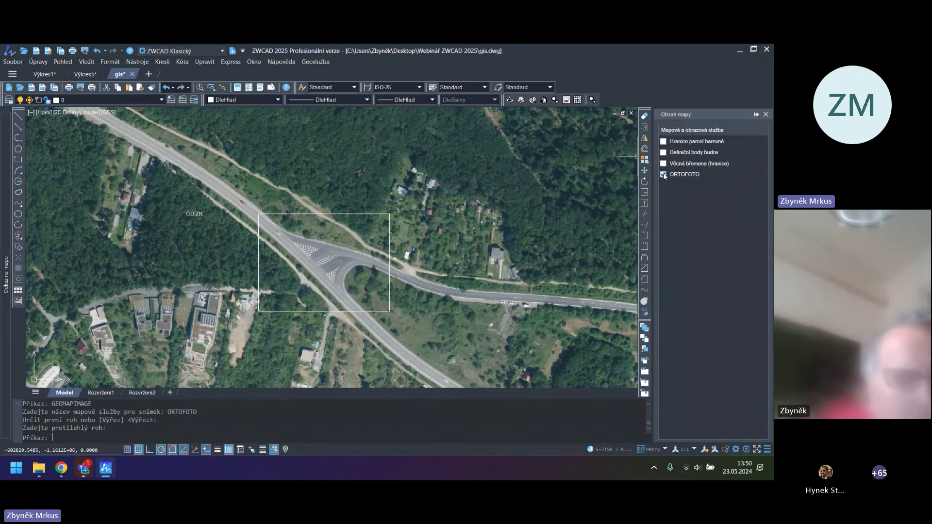
pyautogui.click(663, 174)
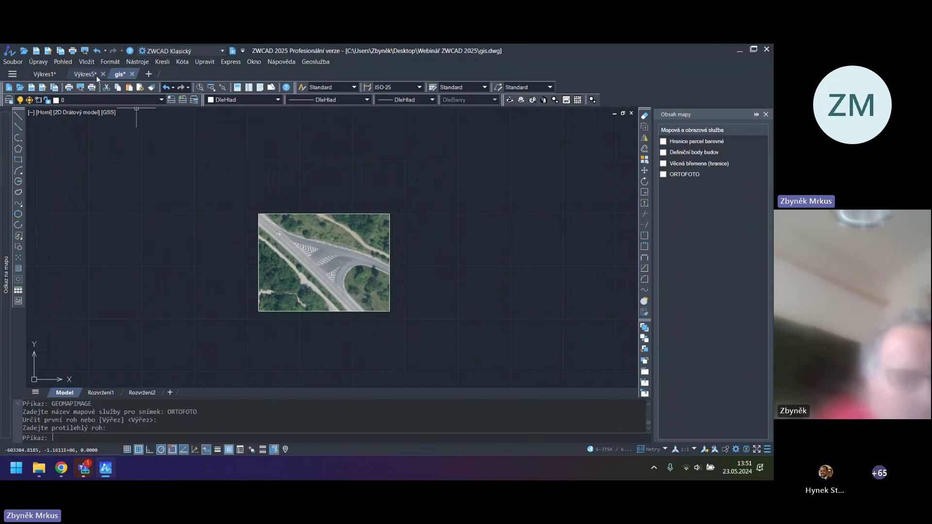
# Save and close the gis drawing and reopen it from the recent files
pyautogui.click(37, 51)
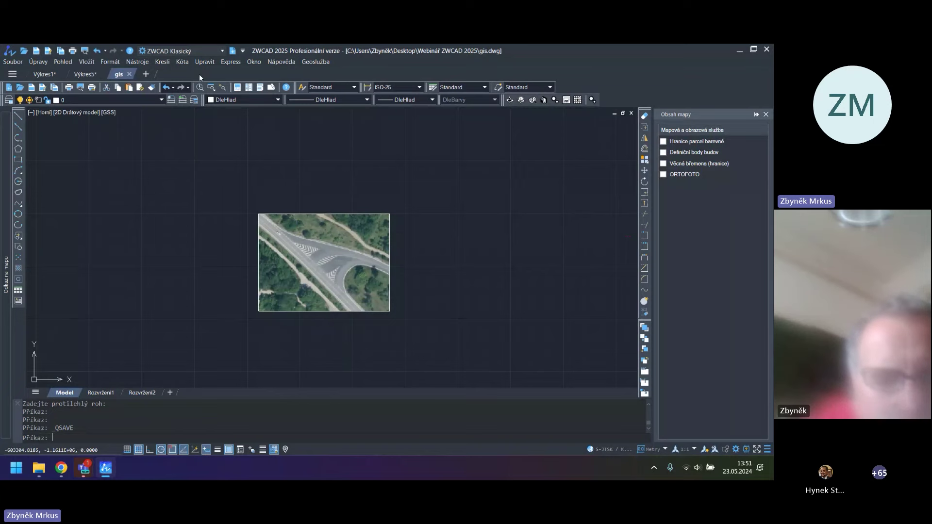
pyautogui.click(129, 74)
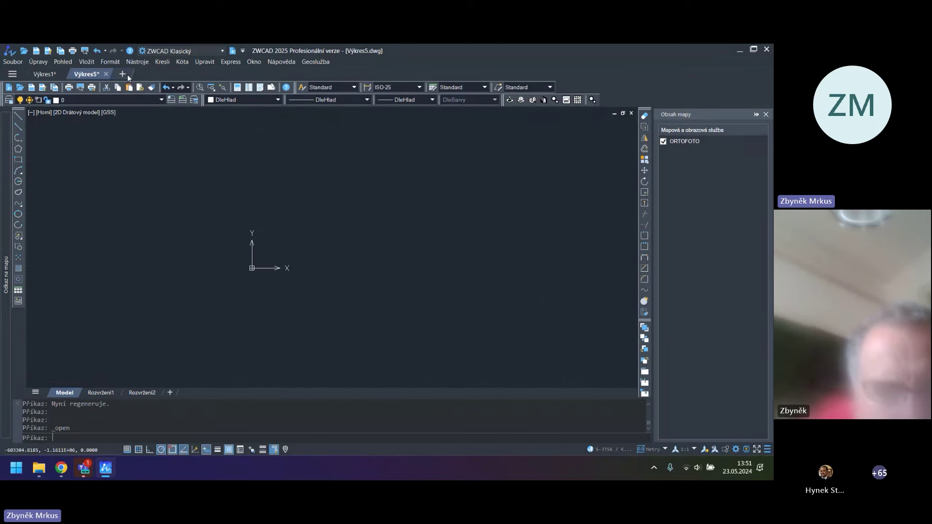
pyautogui.click(16, 61)
pyautogui.click(97, 371)
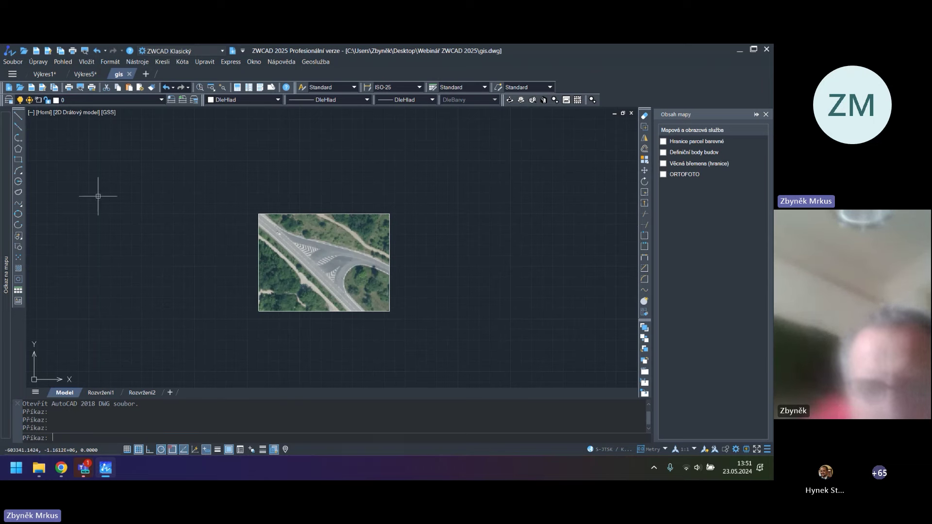
pyautogui.moveTo(6, 232)
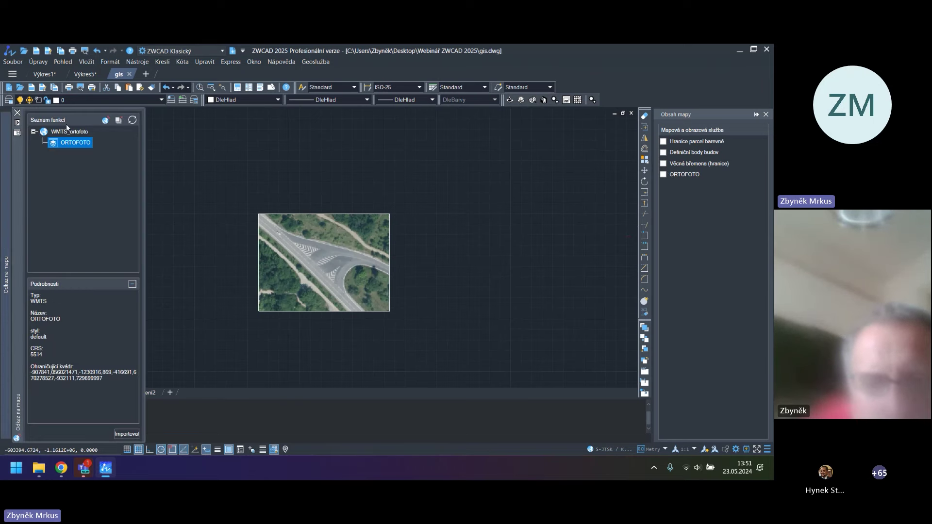
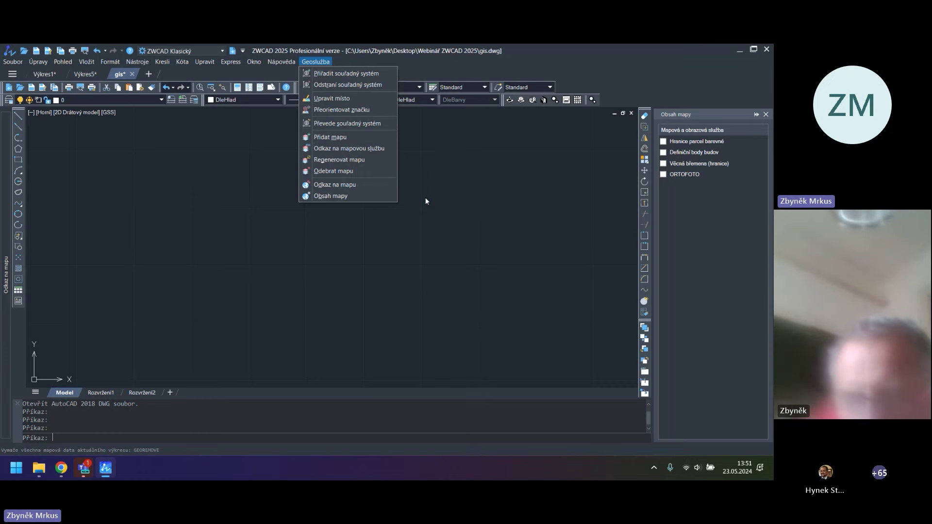
pyautogui.moveTo(425, 201); pyautogui.dragTo(333, 205)
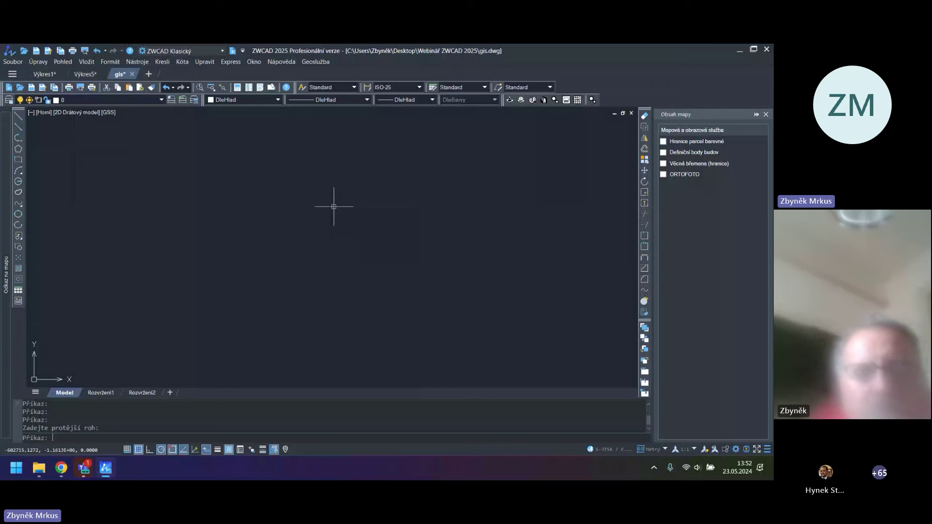
# Switch to the Výkres1 drawing and view the available raster image vectorization commands
pyautogui.click(44, 74)
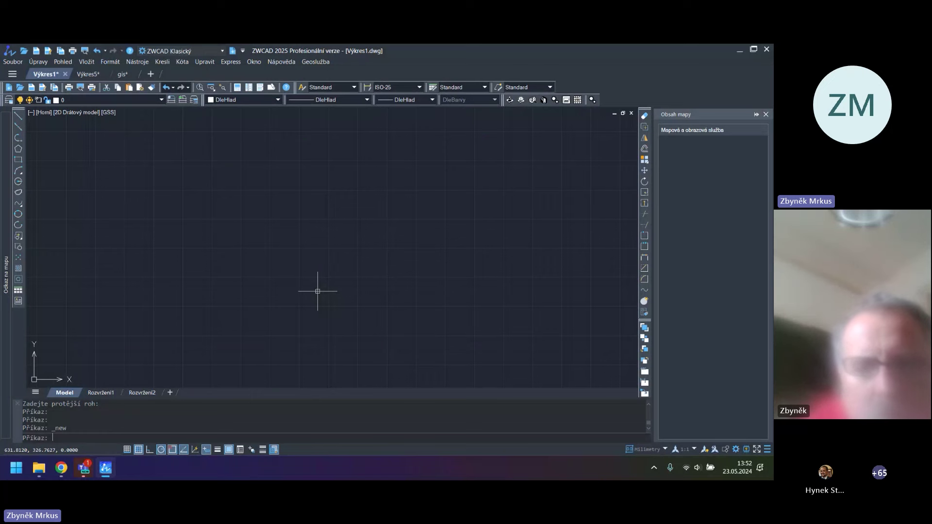
pyautogui.click(140, 63)
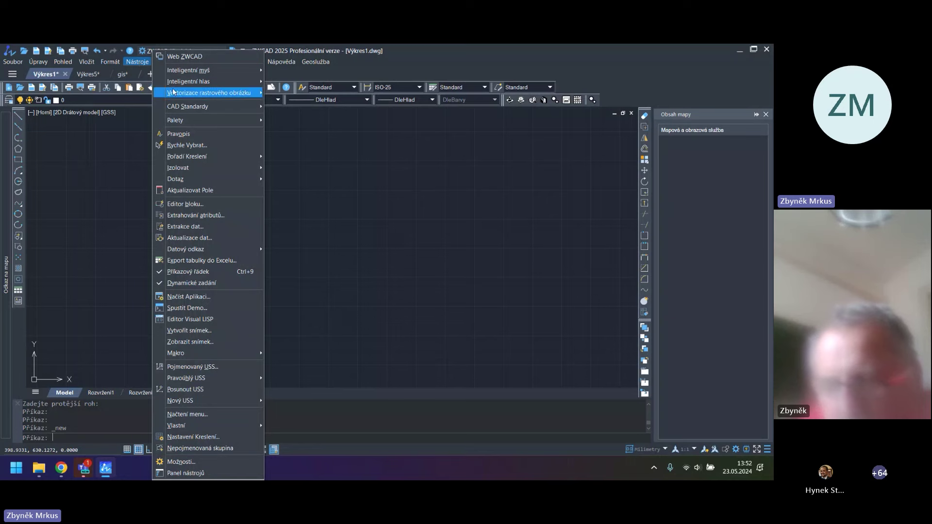
pyautogui.moveTo(196, 92)
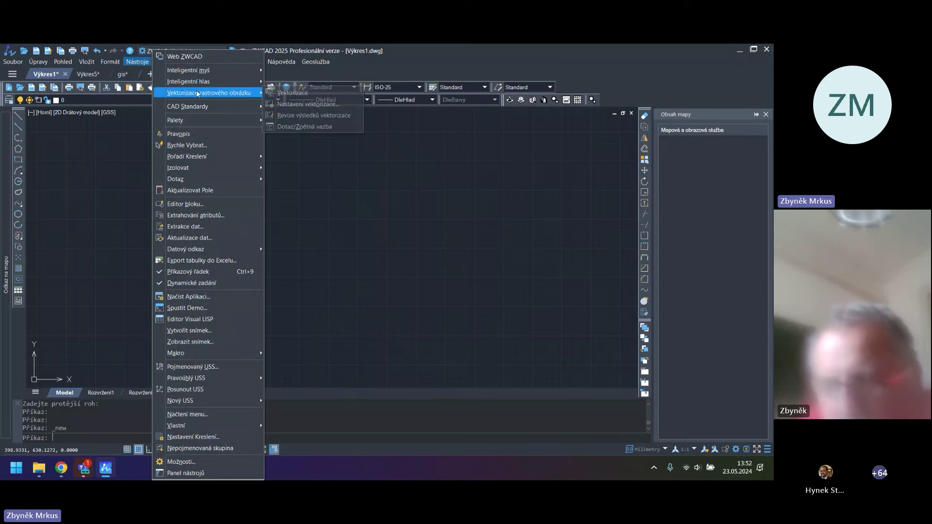
pyautogui.rightClick(689, 89)
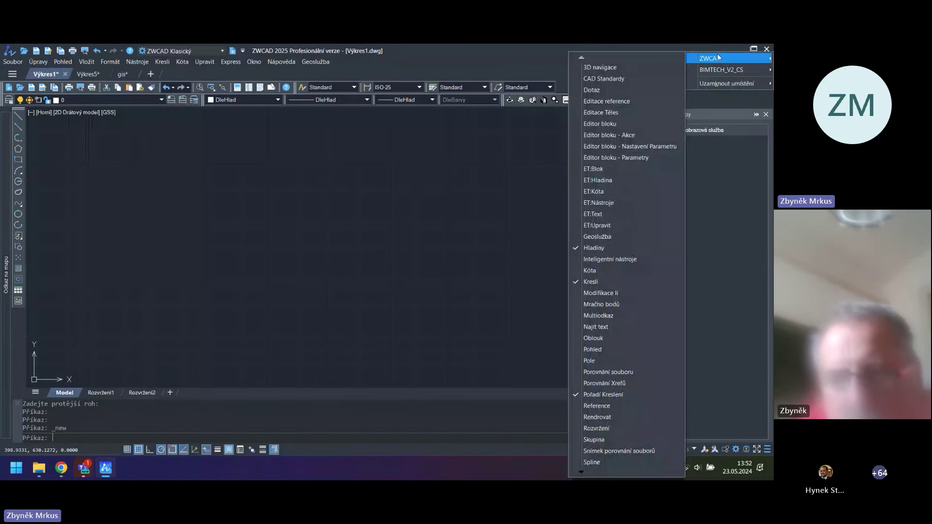
pyautogui.click(681, 75)
pyautogui.click(264, 241)
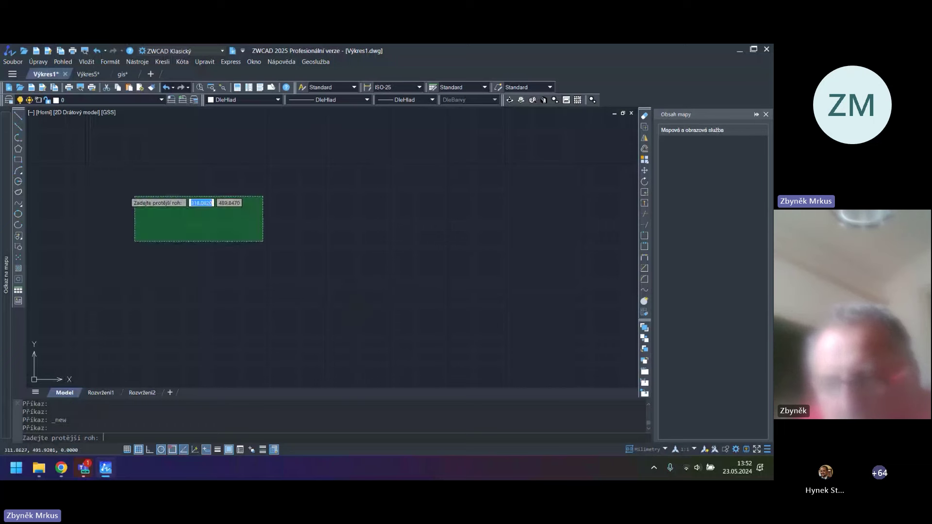
pyautogui.click(131, 195)
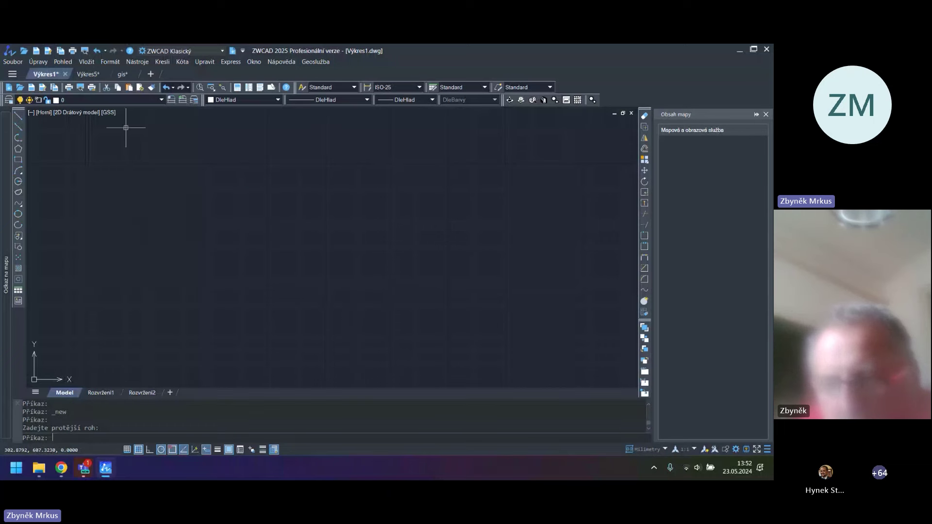
# Open the vectorization settings manager and look through the CAD, Contour and ws configurations in the list
pyautogui.click(138, 62)
pyautogui.moveTo(203, 94)
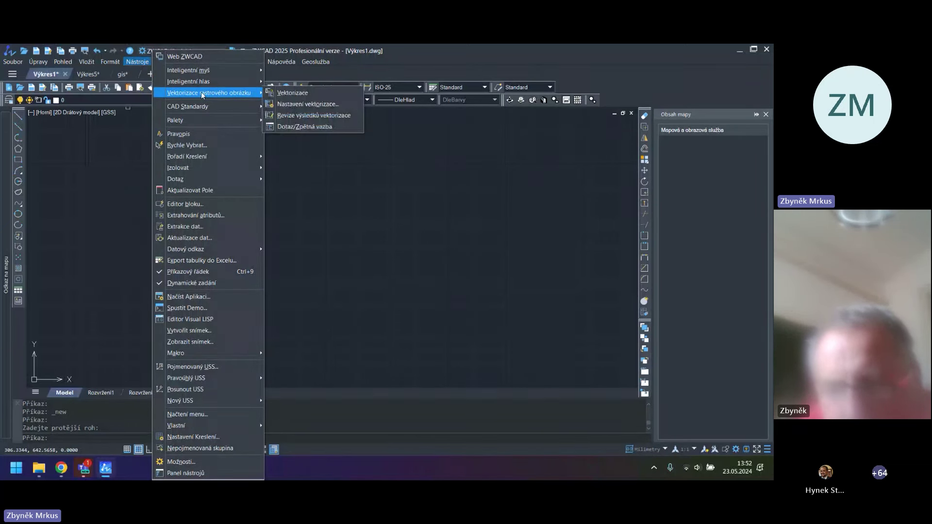
pyautogui.click(301, 104)
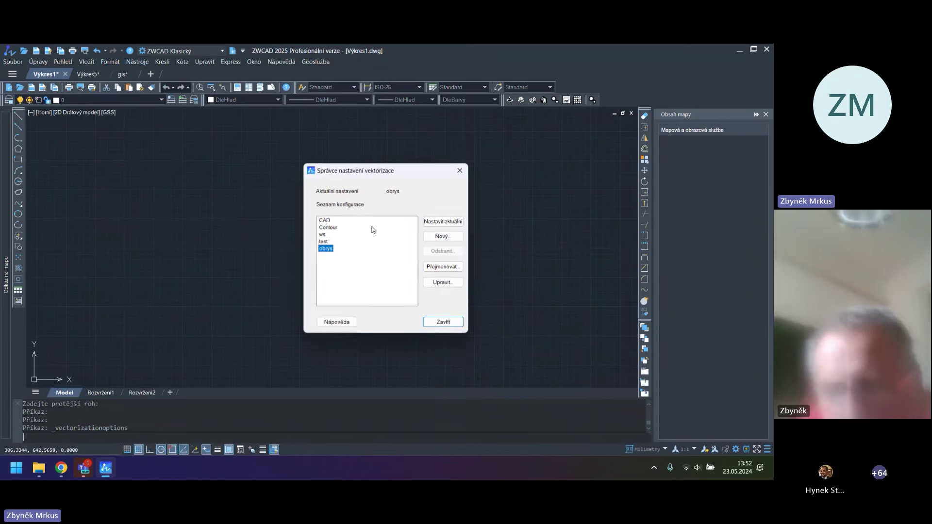
pyautogui.click(323, 220)
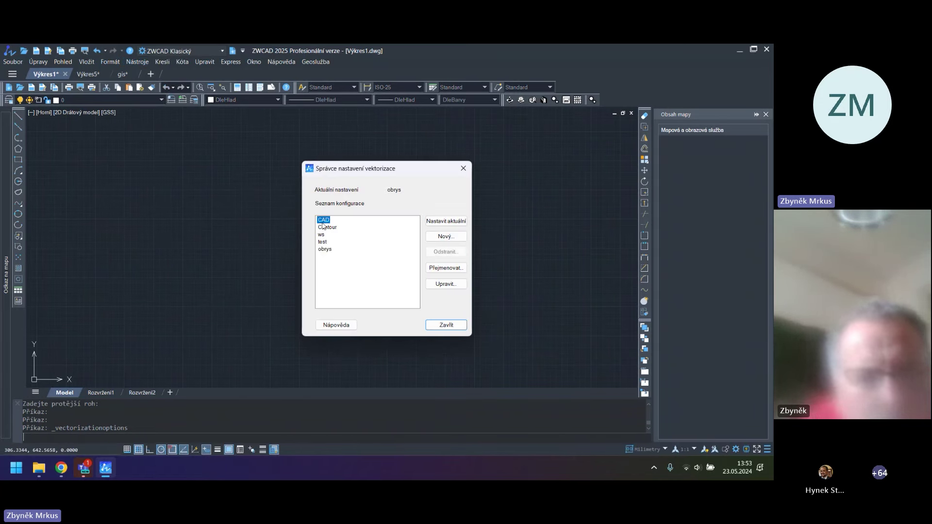
pyautogui.click(326, 227)
pyautogui.click(321, 234)
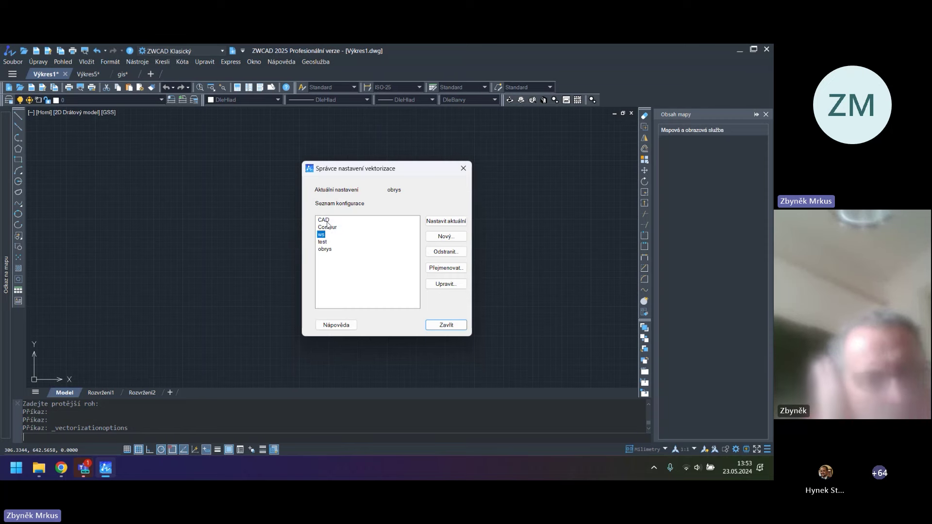
pyautogui.click(323, 220)
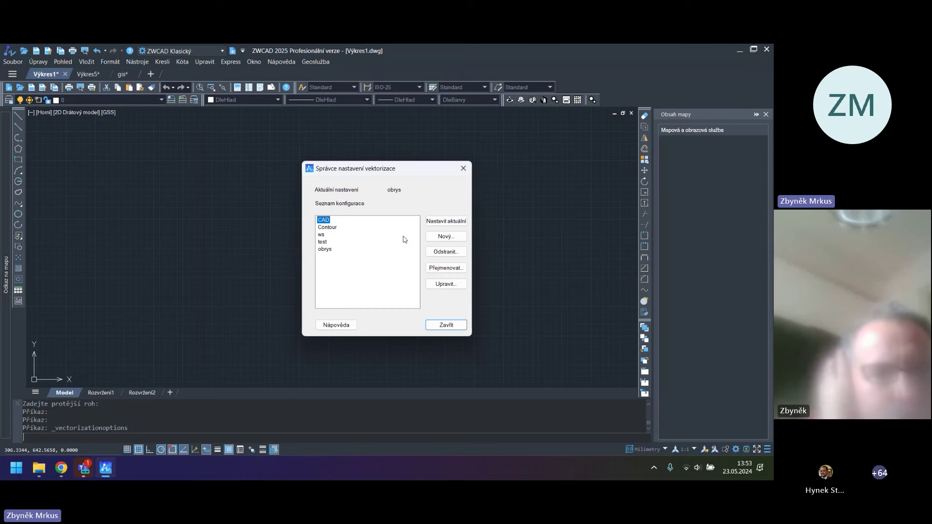
# Review the general settings of the CAD vectorization configuration, including the maximum short line length, and close the settings without saving changes
pyautogui.click(446, 285)
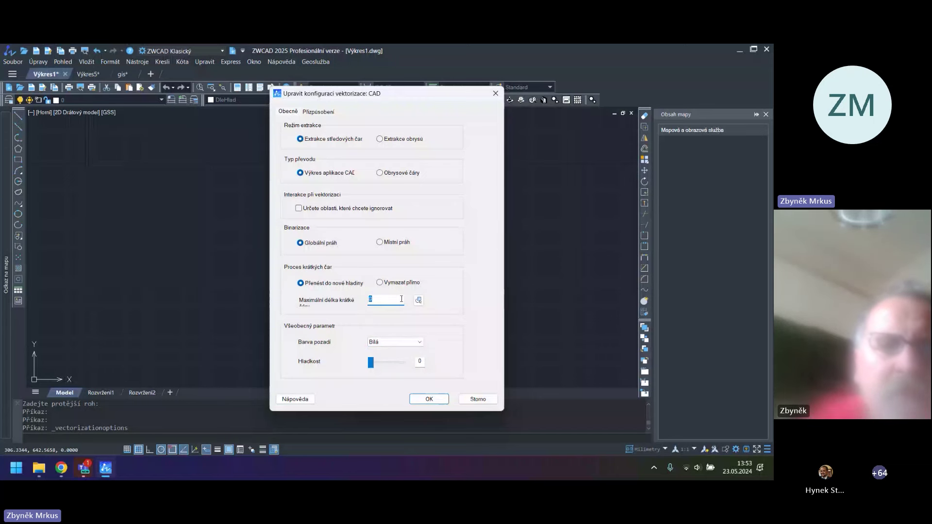
pyautogui.doubleClick(393, 299)
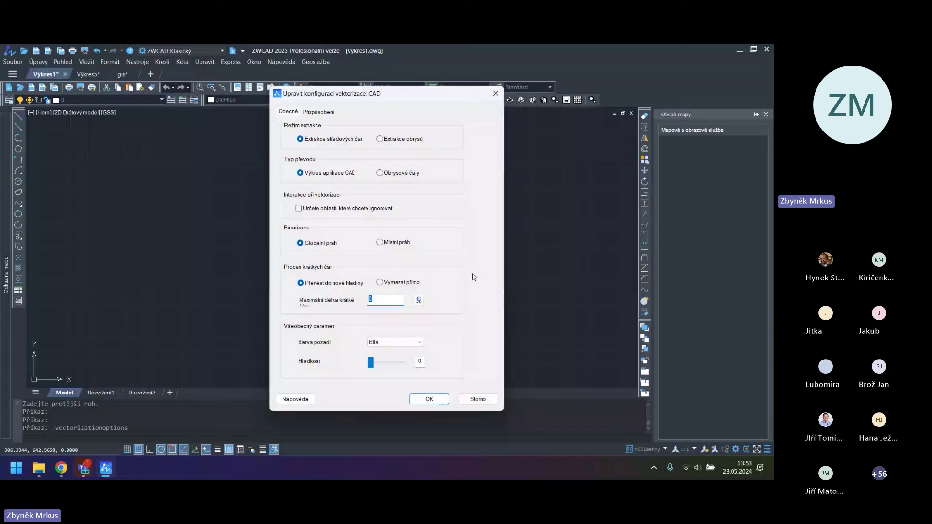
pyautogui.click(461, 403)
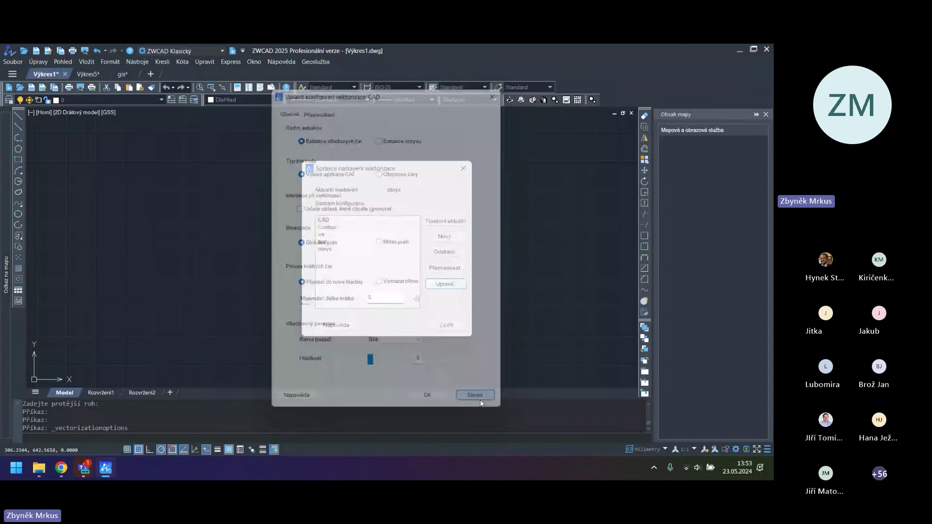
pyautogui.click(463, 168)
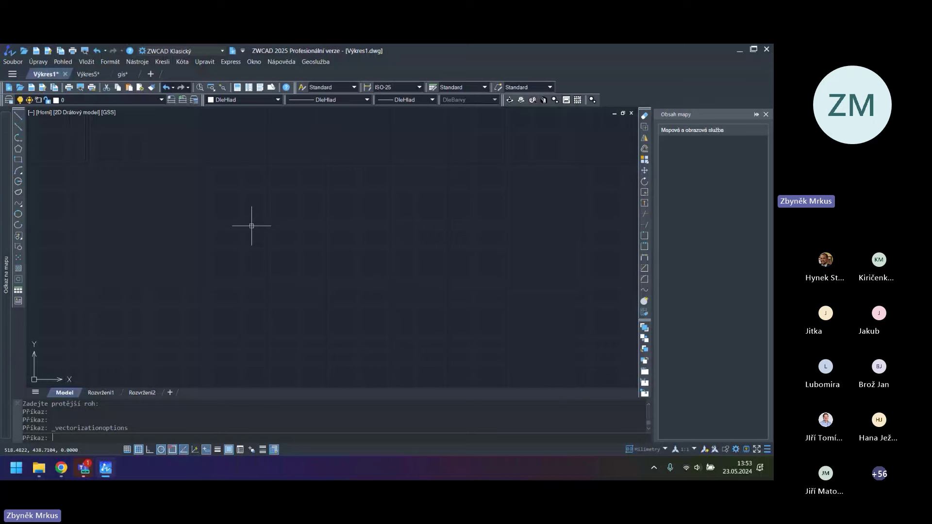
# Attach the raster image obr1.png at scale 1 and angle 0, placing its insertion point in the empty model space
pyautogui.click(86, 61)
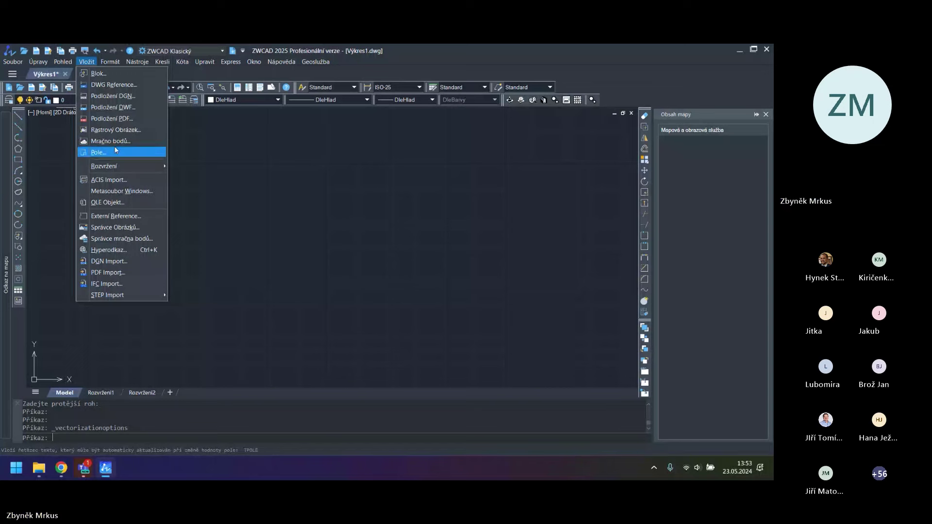
pyautogui.click(110, 130)
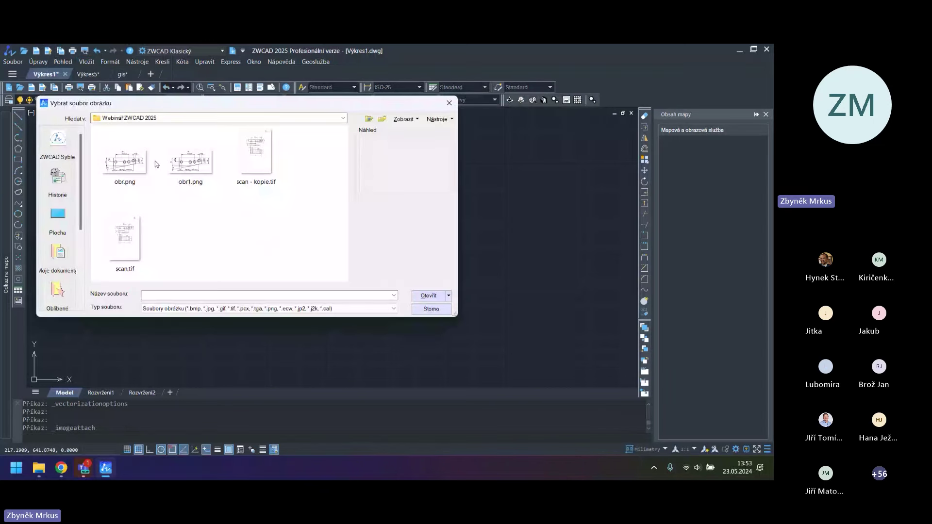
pyautogui.click(190, 167)
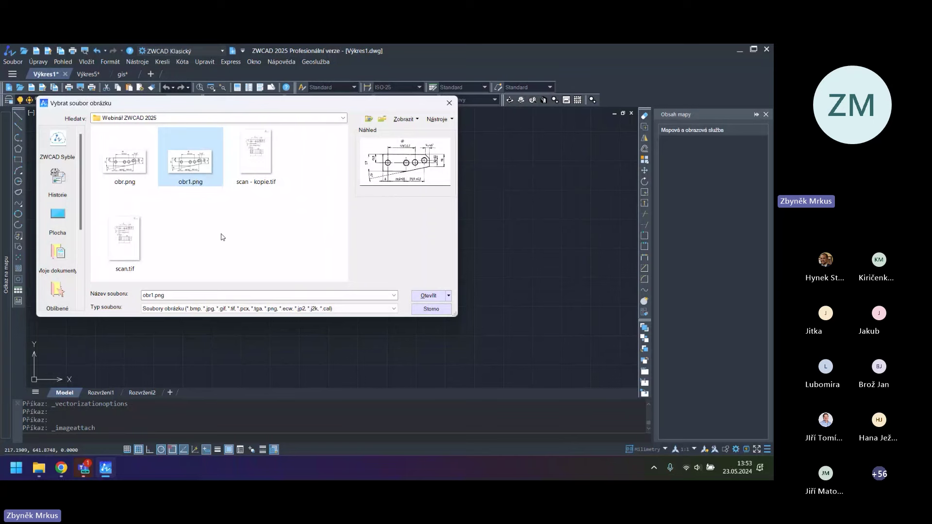
pyautogui.press('Return')
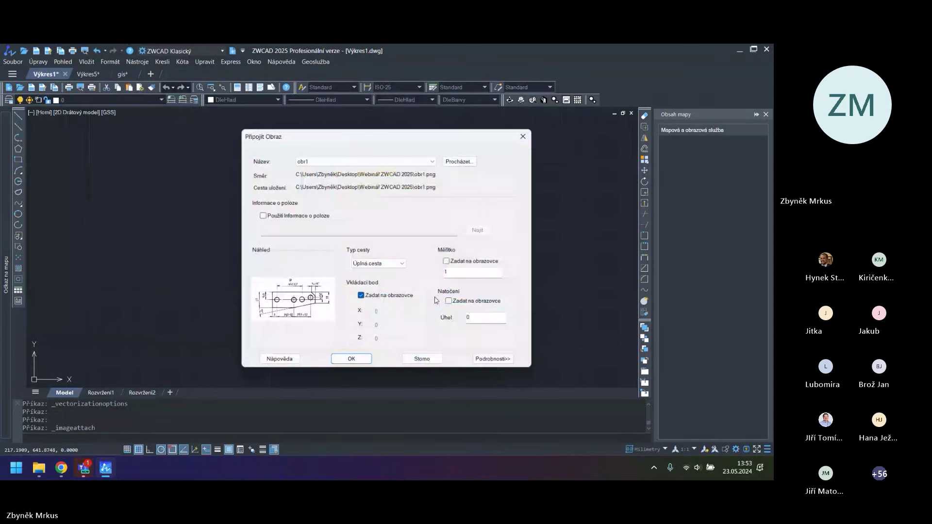
pyautogui.click(368, 361)
pyautogui.click(265, 283)
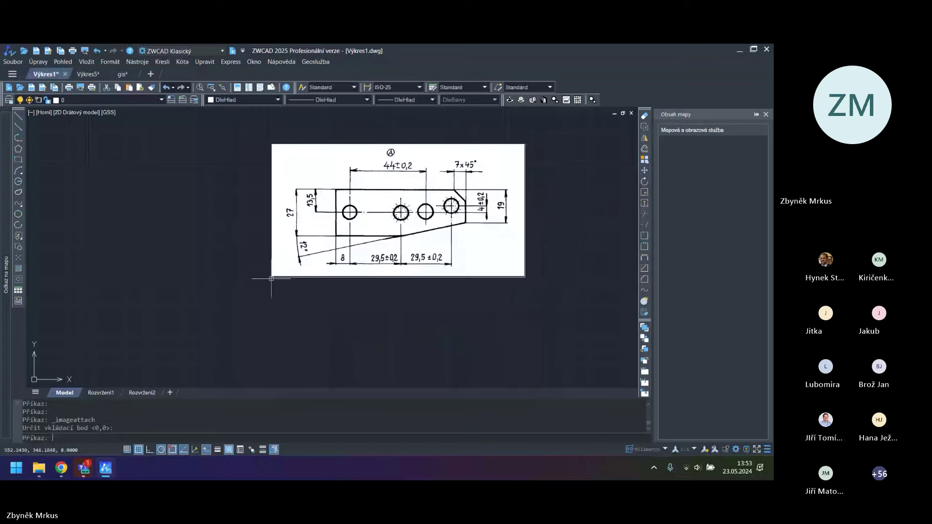
# Examine the line quality, holes and dimensions of the attached obr1 image up close and as a whole
pyautogui.scroll(10, 348, 205)
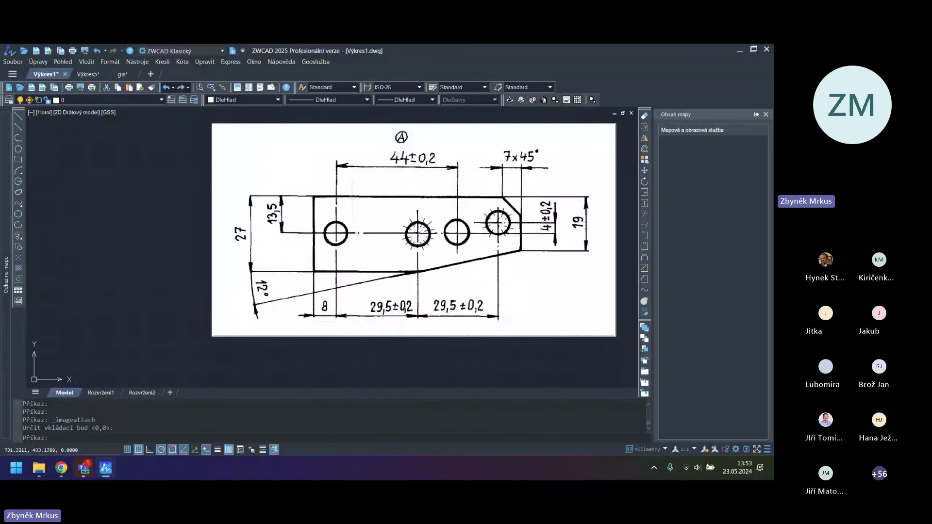
pyautogui.scroll(-10, 348, 204)
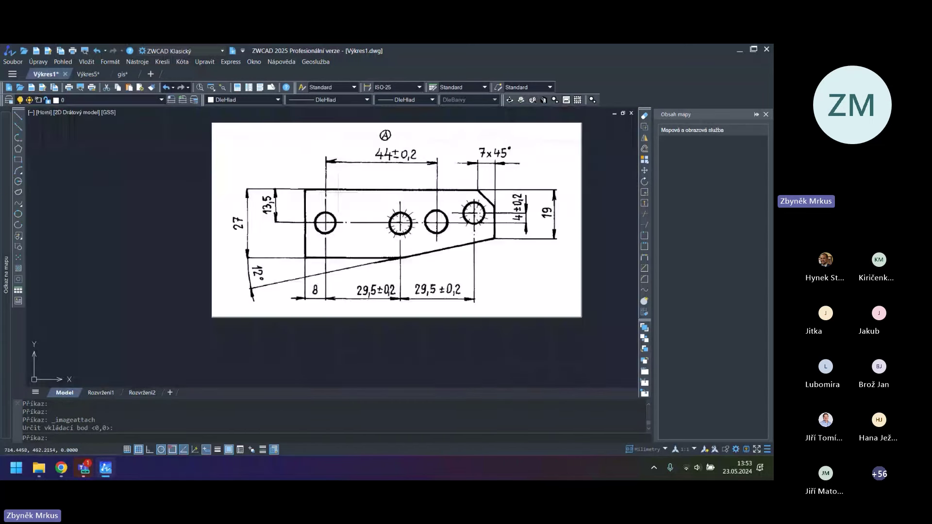
pyautogui.scroll(8, 283, 235)
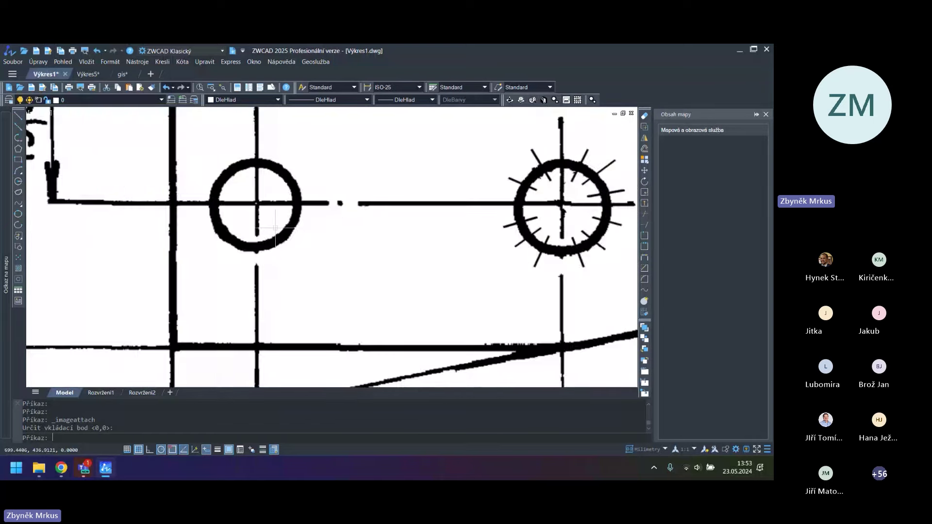
pyautogui.scroll(-3, 456, 216)
pyautogui.scroll(3, 430, 213)
pyautogui.scroll(-6, 429, 213)
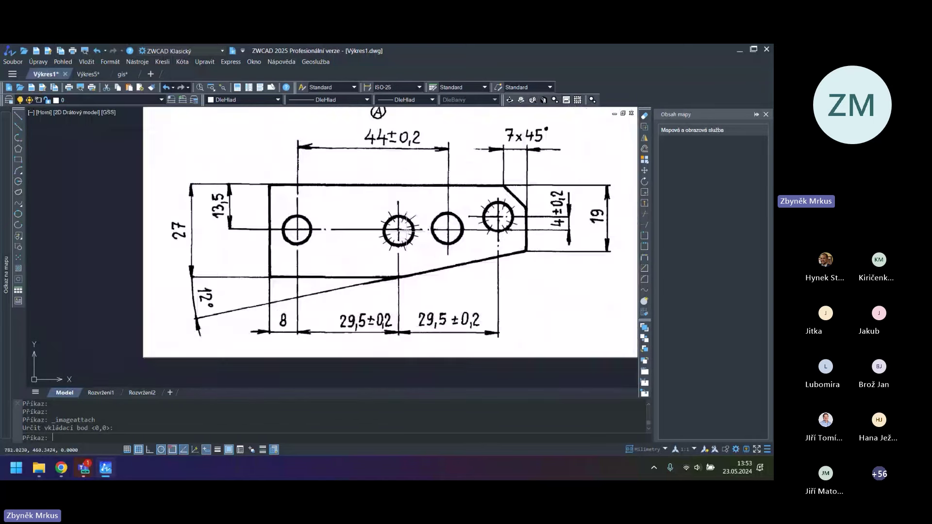
pyautogui.moveTo(404, 240); pyautogui.dragTo(320, 262, button='middle')
pyautogui.scroll(3, 320, 262)
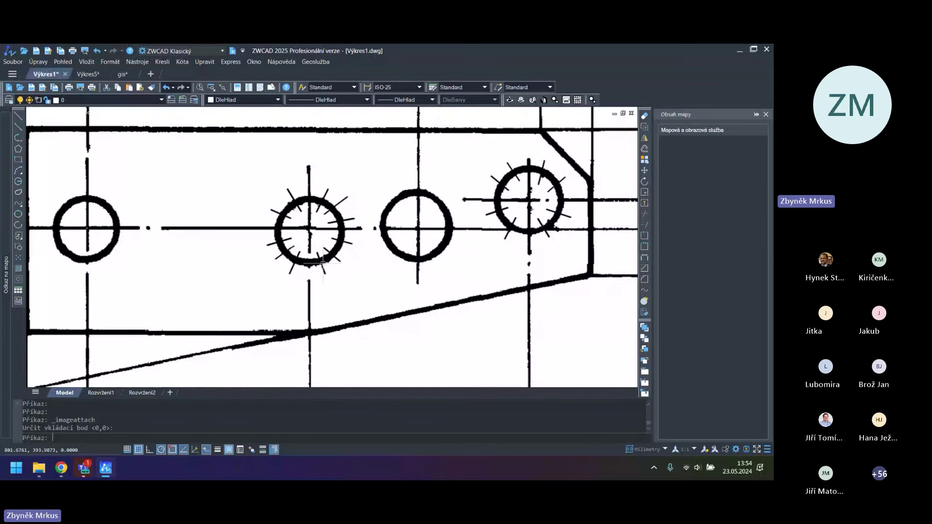
pyautogui.scroll(-3, 320, 262)
pyautogui.scroll(3, 196, 266)
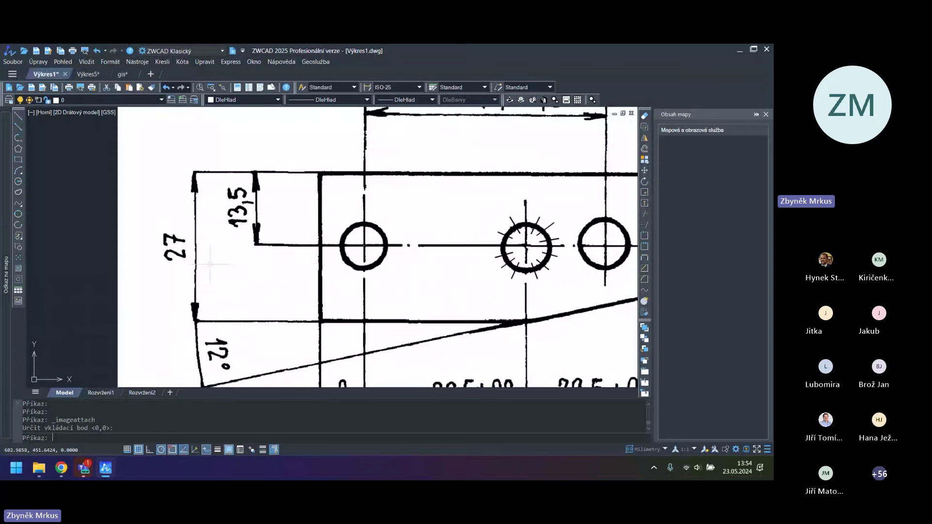
pyautogui.scroll(-3, 341, 271)
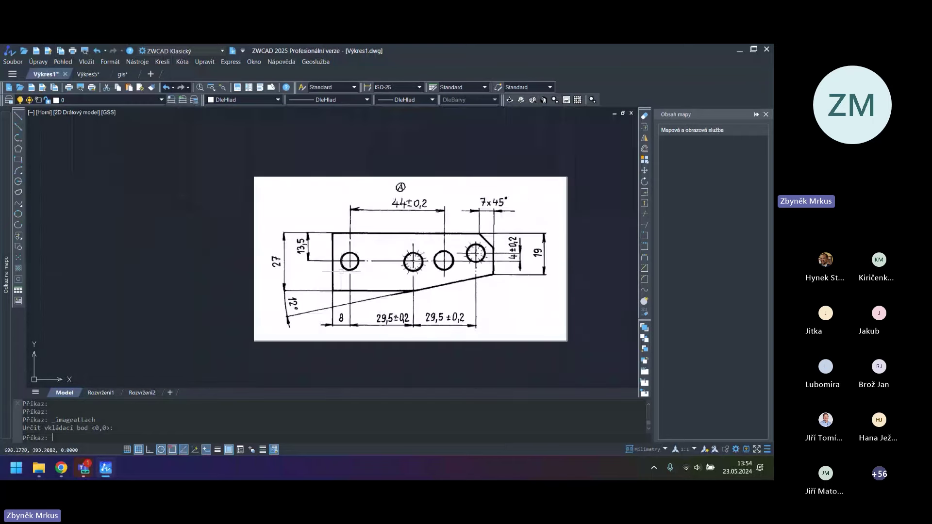
pyautogui.scroll(6, 408, 265)
pyautogui.scroll(3, 408, 265)
pyautogui.scroll(-6, 408, 264)
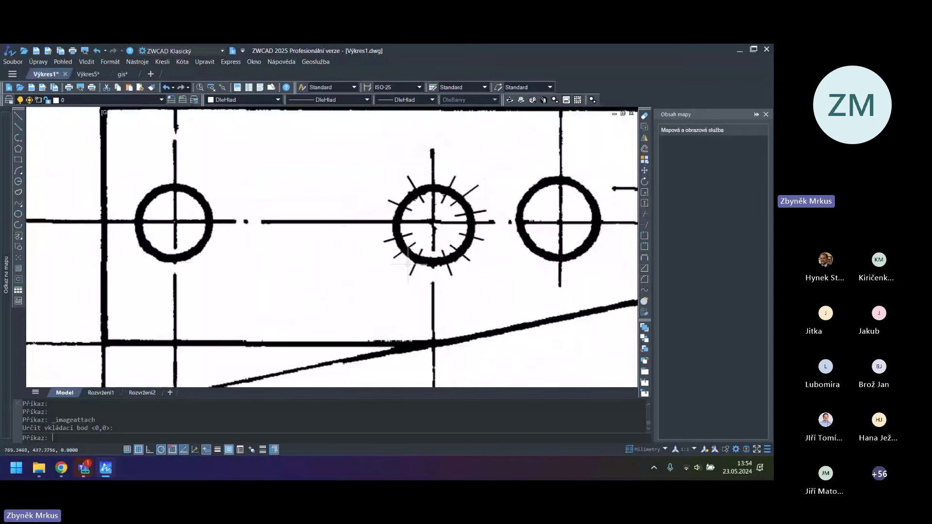
pyautogui.moveTo(408, 265)
pyautogui.mouseDown(button='middle')
pyautogui.moveTo(350, 267)
pyautogui.moveTo(303, 307)
pyautogui.mouseUp(button='middle')
pyautogui.scroll(-5, 350, 266)
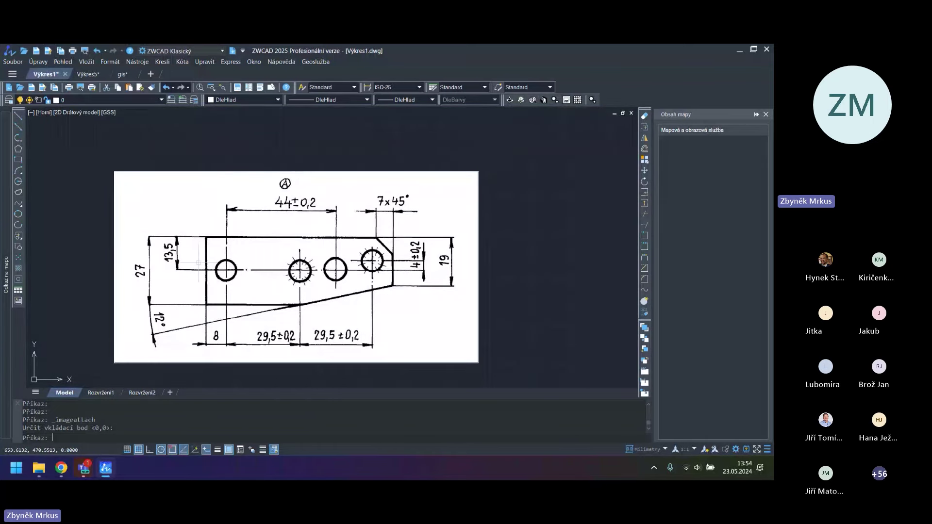
# Vectorize the attached obr1 raster image with the current configuration and check the generated outlines
pyautogui.click(138, 61)
pyautogui.moveTo(189, 94)
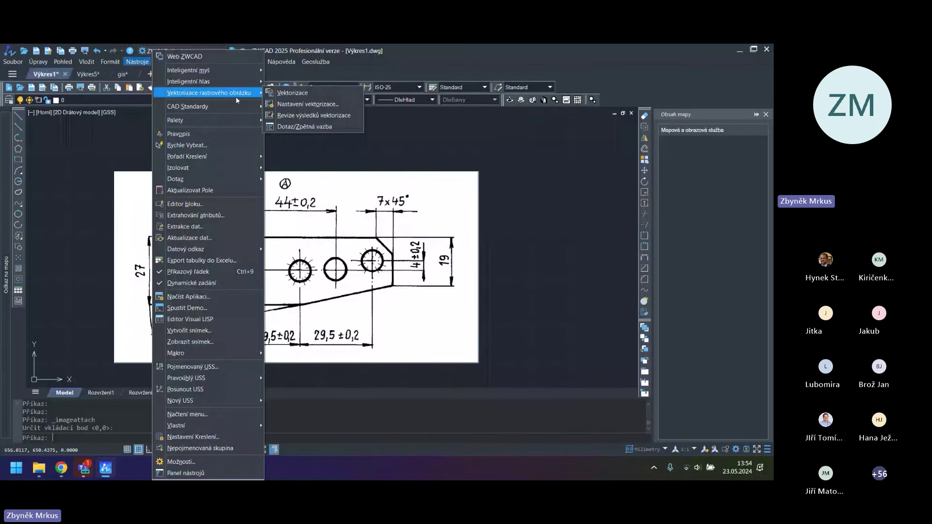
pyautogui.click(304, 94)
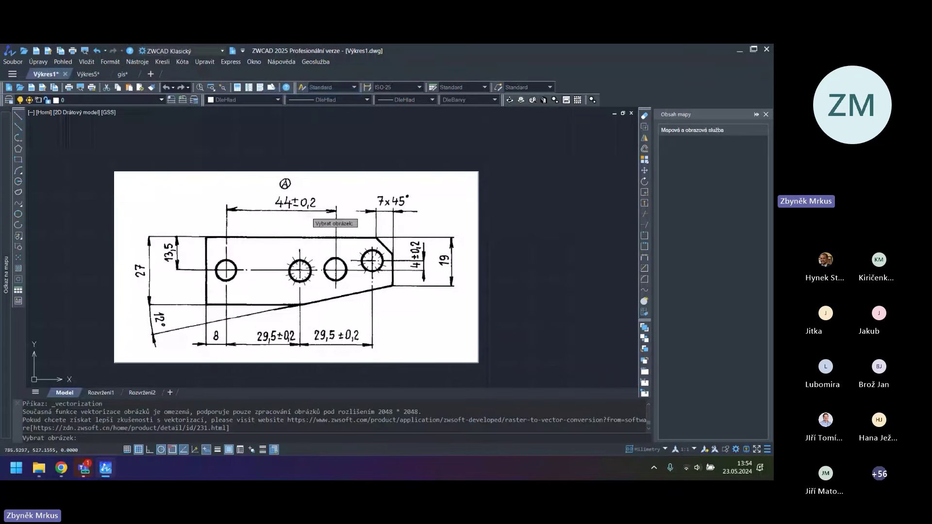
pyautogui.click(325, 171)
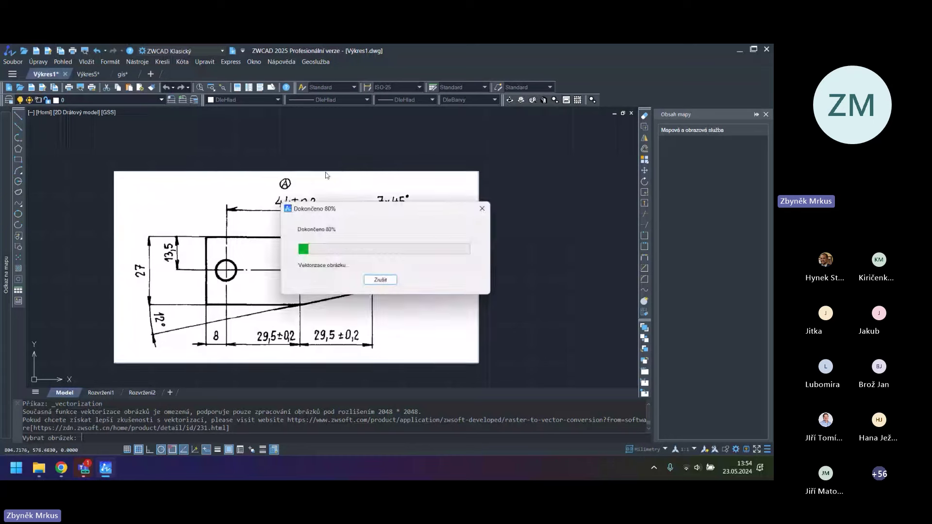
pyautogui.moveTo(177, 268); pyautogui.dragTo(196, 241, button='middle')
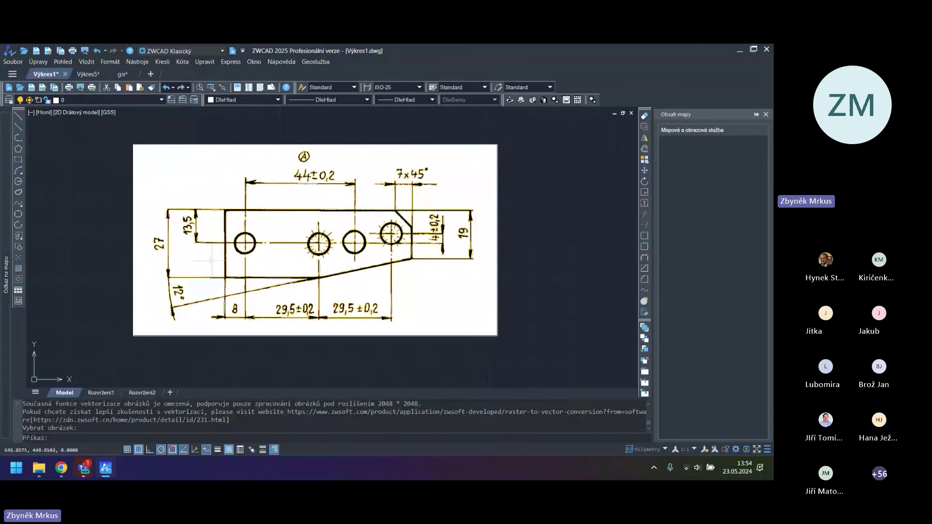
pyautogui.scroll(3, 266, 142)
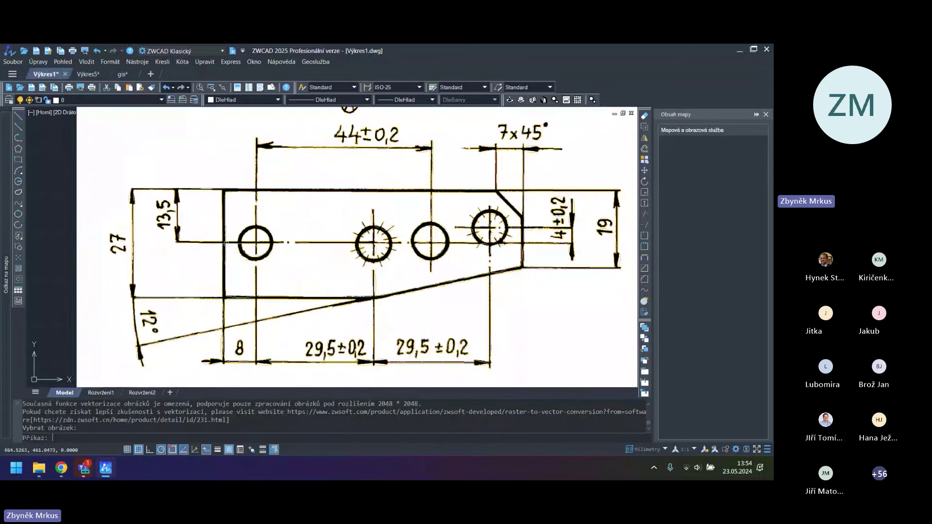
# Move the raster image horizontally to the right, clear of the vectorized outlines, and view the outlines on their own
pyautogui.scroll(-3, 266, 143)
pyautogui.write('m')
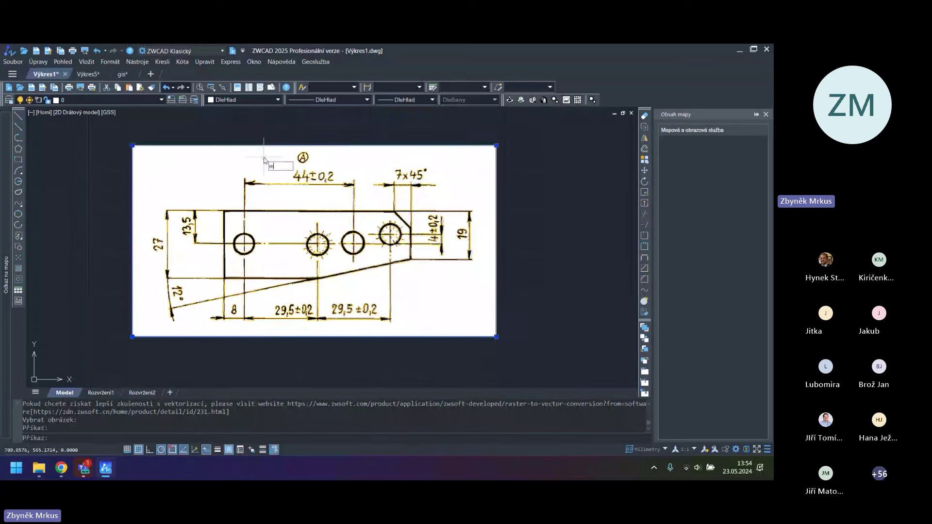
pyautogui.press('Return')
pyautogui.click(390, 235)
pyautogui.scroll(-3, 332, 147)
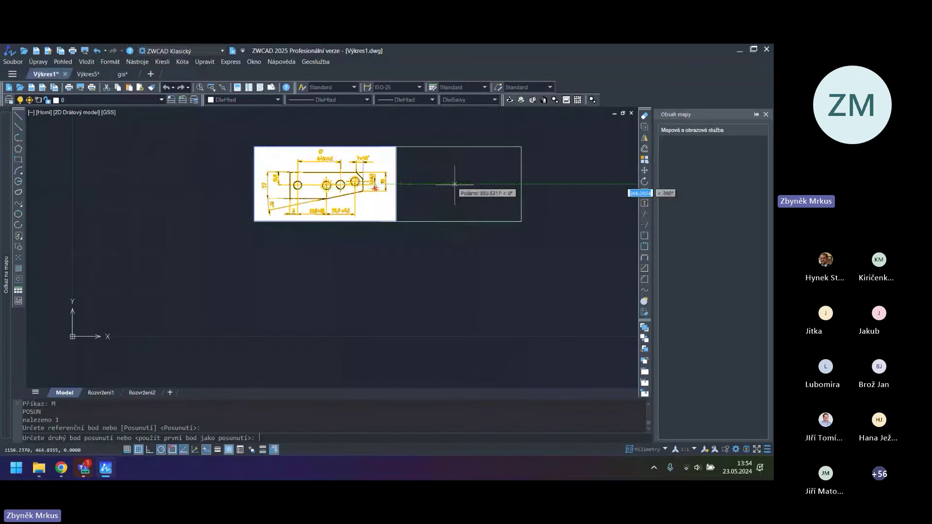
pyautogui.click(500, 189)
pyautogui.scroll(2, 324, 193)
pyautogui.scroll(4, 324, 193)
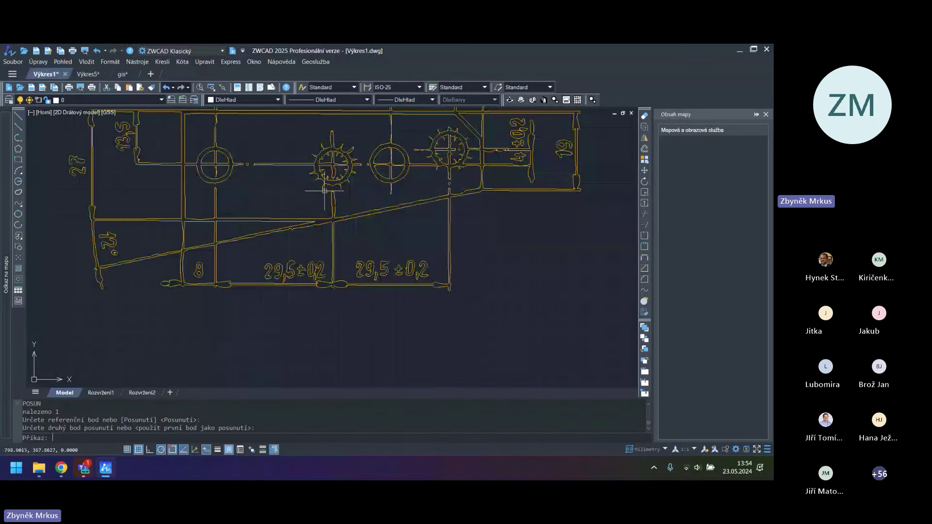
pyautogui.moveTo(328, 195); pyautogui.dragTo(315, 241, button='middle')
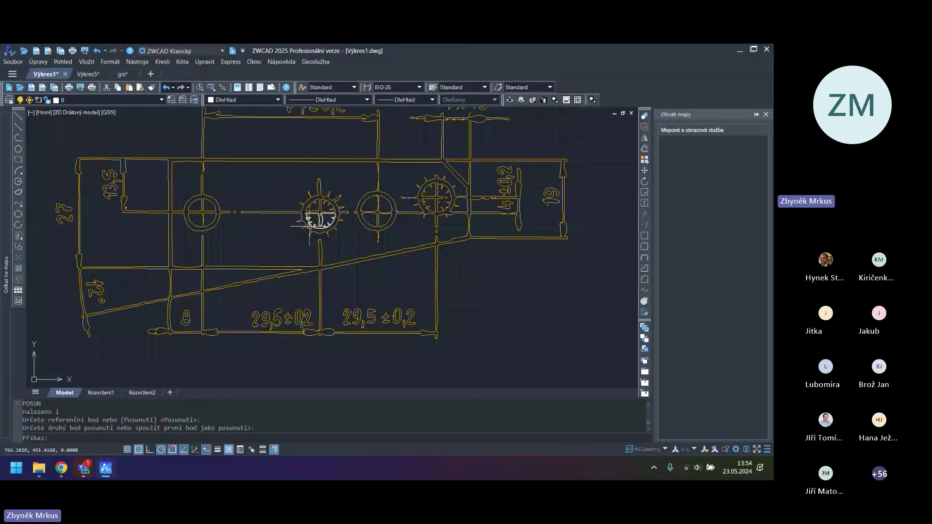
# Review the general settings of the obrys vectorization configuration, including its outline extraction mode, and close the settings
pyautogui.click(137, 62)
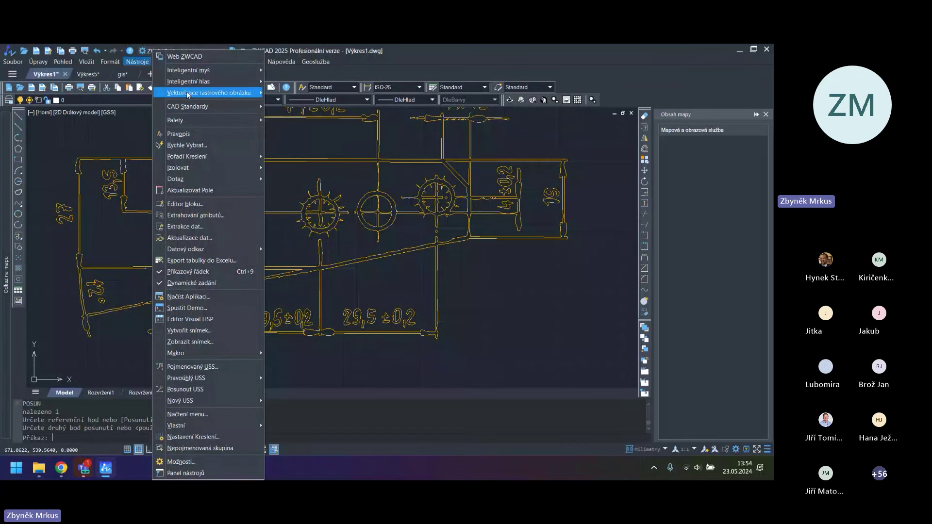
pyautogui.moveTo(188, 95)
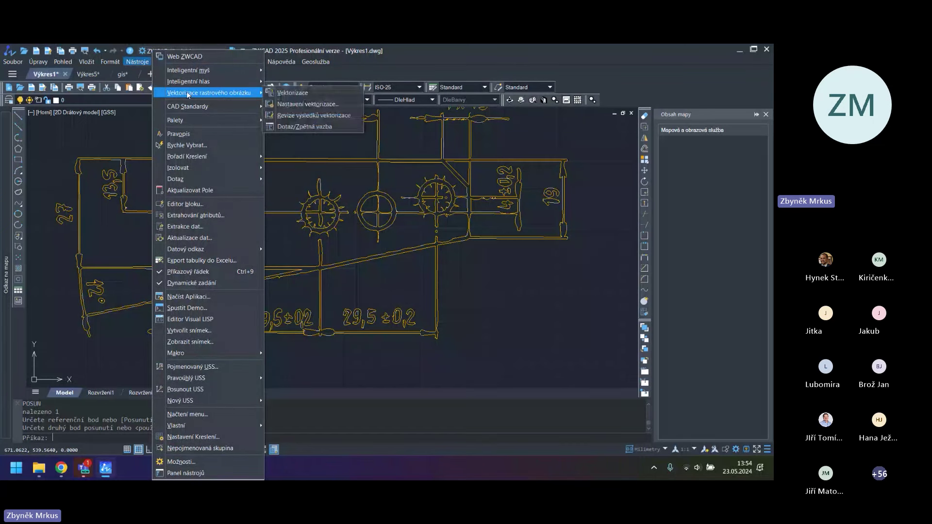
pyautogui.click(320, 105)
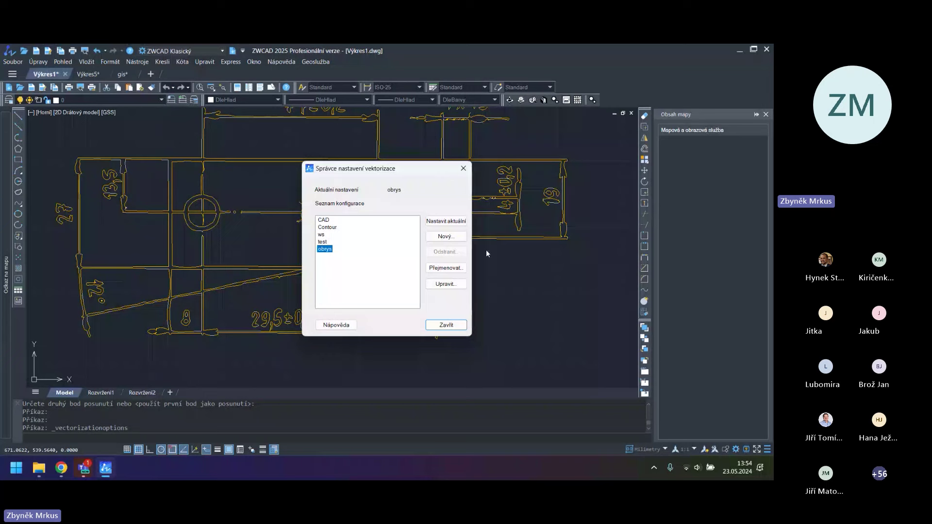
pyautogui.click(446, 284)
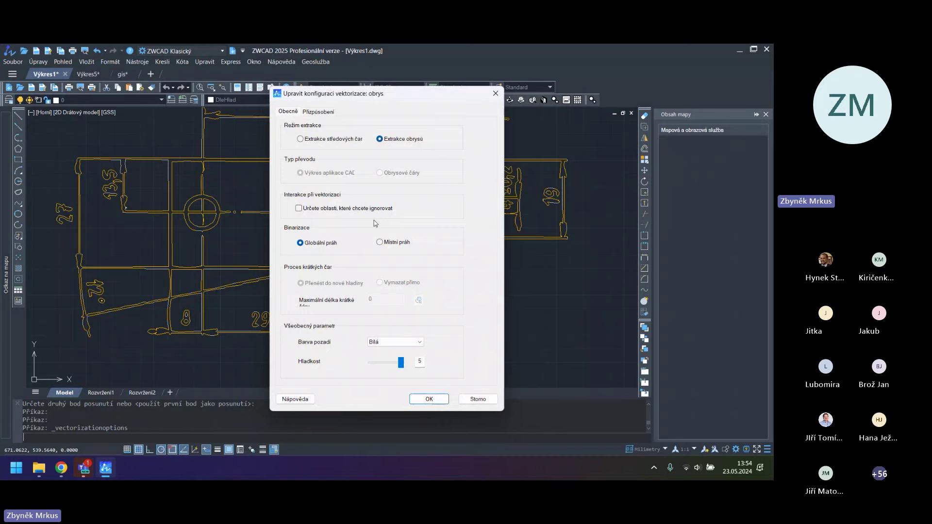
pyautogui.click(429, 399)
pyautogui.press('Escape')
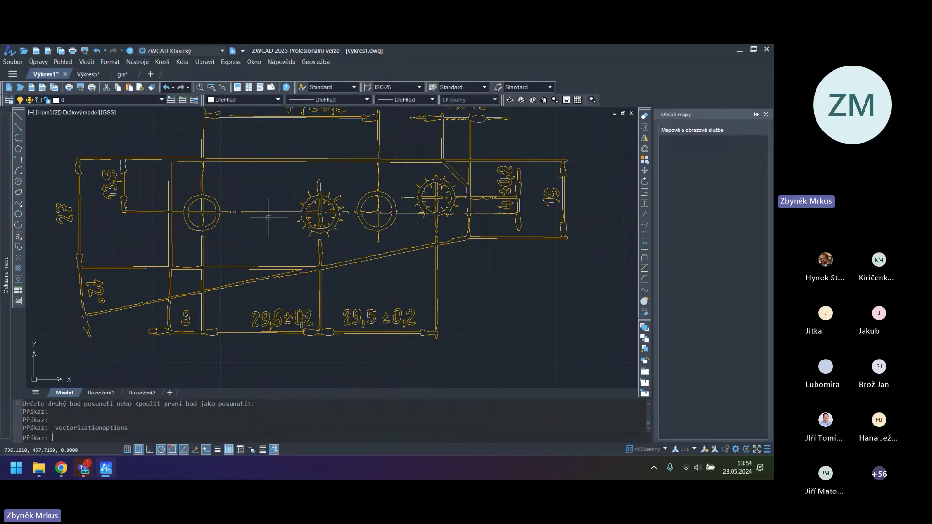
# Review the general settings of the CAD vectorization configuration, make CAD the current configuration and close the settings manager
pyautogui.scroll(-4, 269, 218)
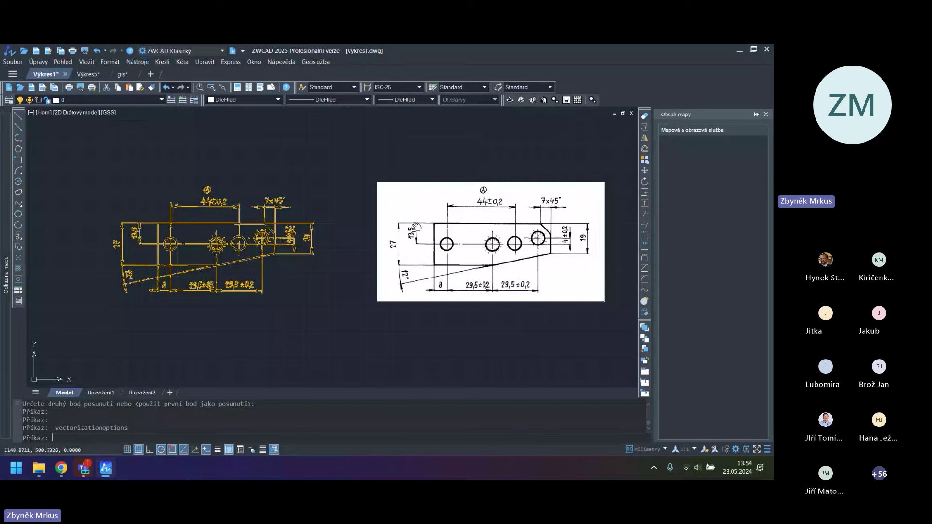
pyautogui.moveTo(412, 226); pyautogui.dragTo(295, 228, button='middle')
pyautogui.click(136, 64)
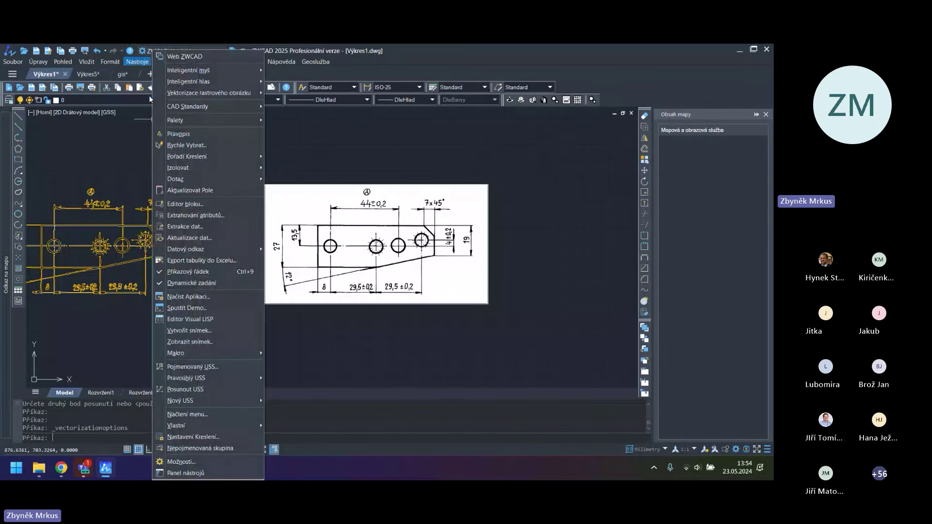
pyautogui.moveTo(228, 93)
pyautogui.click(316, 104)
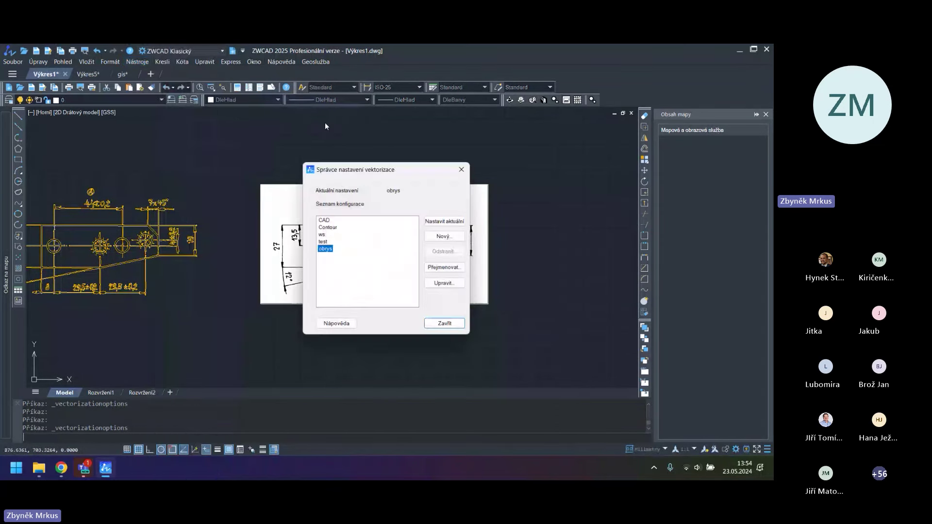
pyautogui.click(327, 221)
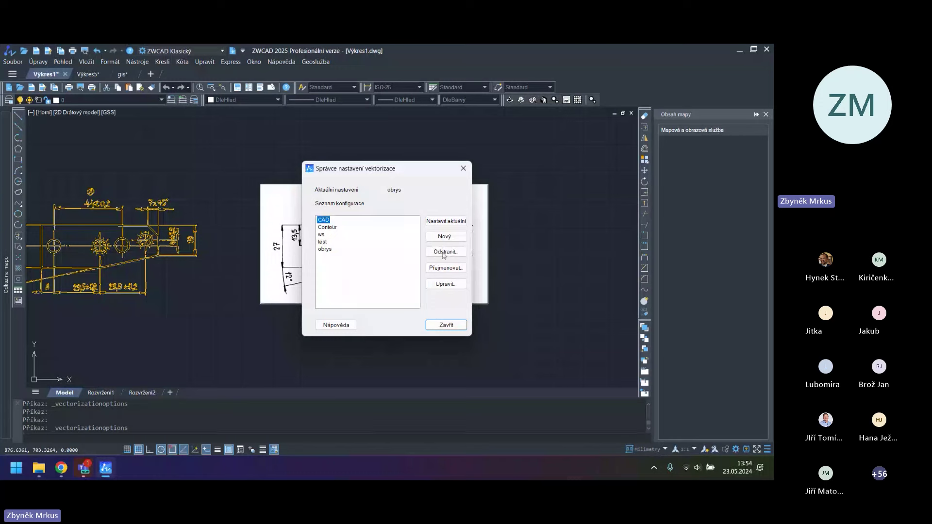
pyautogui.click(445, 284)
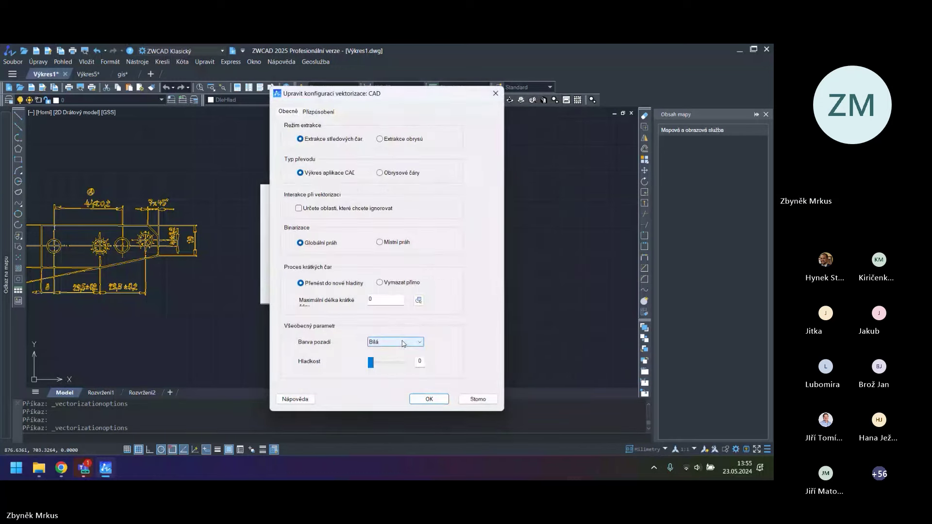
pyautogui.click(429, 399)
pyautogui.click(450, 221)
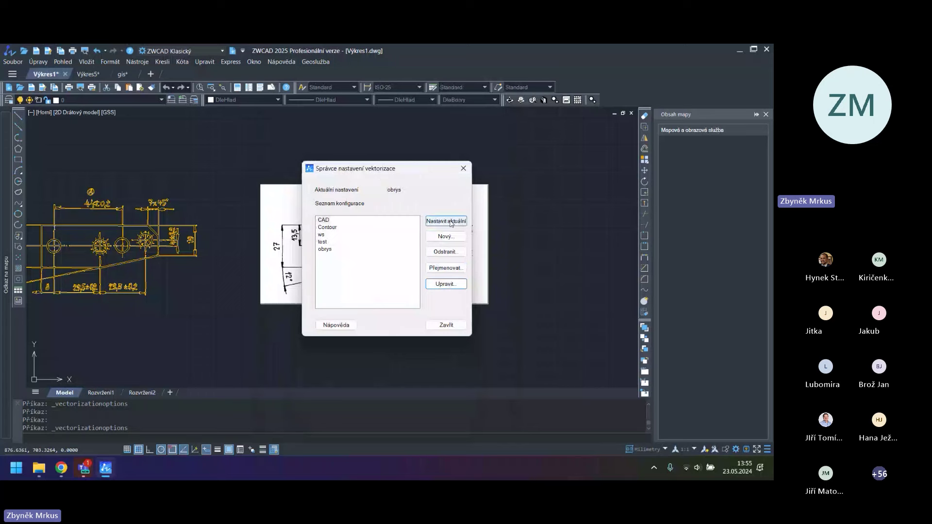
pyautogui.click(432, 223)
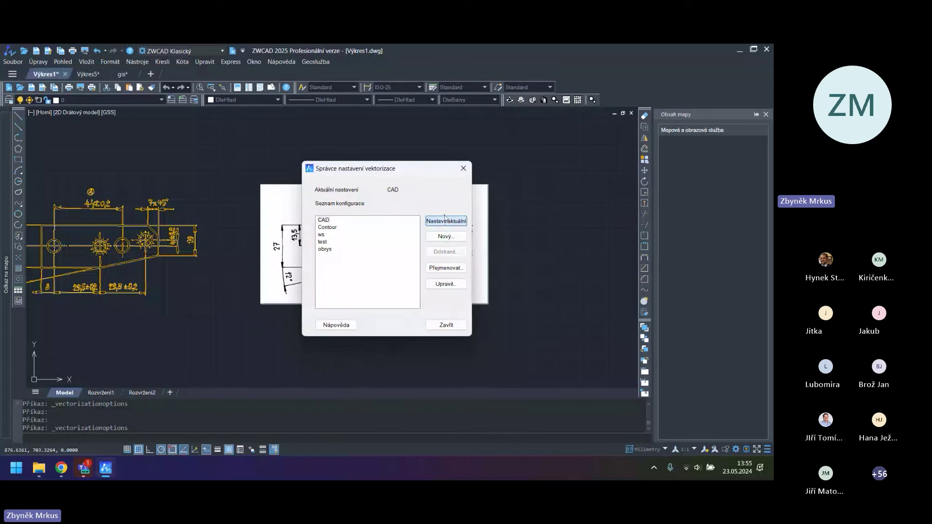
pyautogui.click(325, 221)
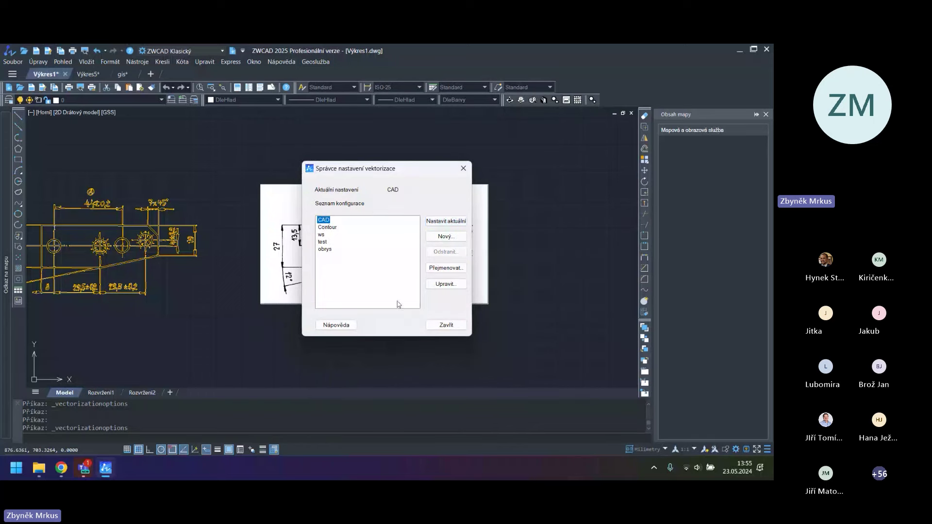
pyautogui.click(438, 326)
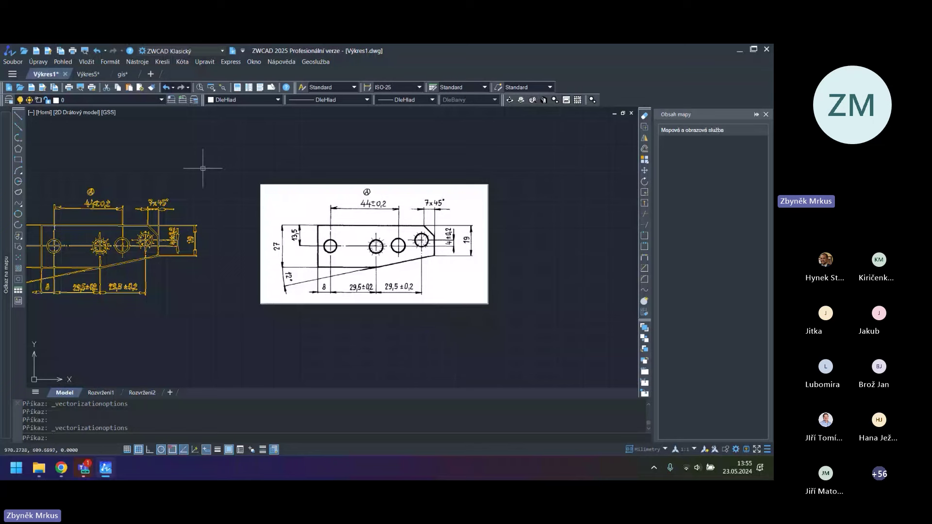
# Vectorize the moved raster image with the CAD configuration, choosing Ano to edit the vector graphics
pyautogui.click(142, 65)
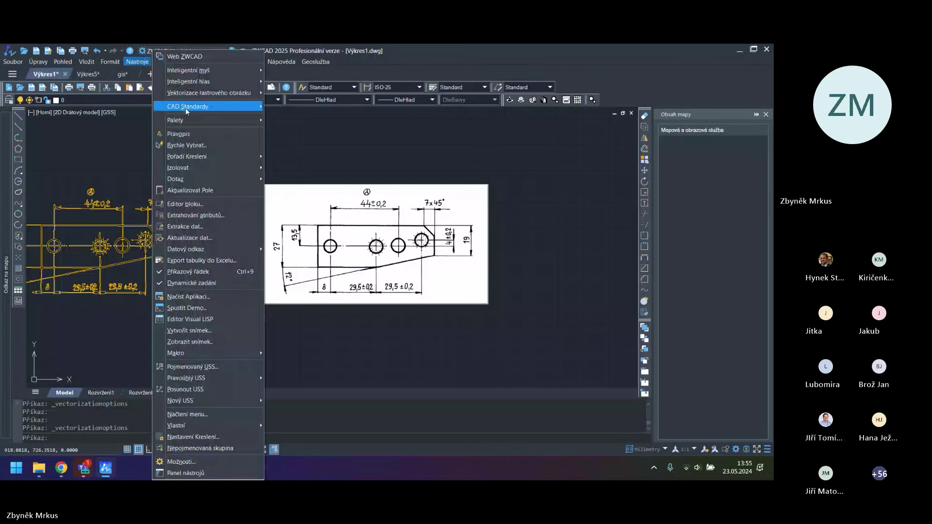
pyautogui.moveTo(216, 95)
pyautogui.click(287, 93)
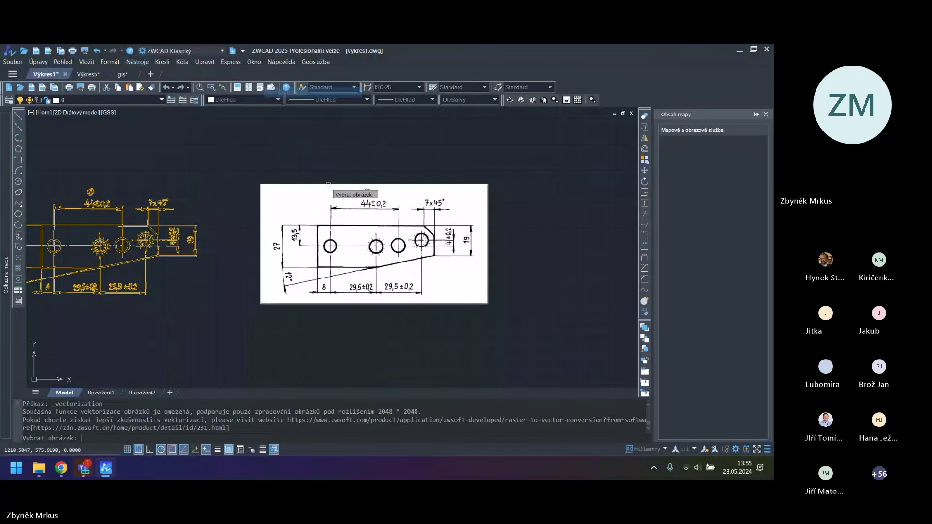
pyautogui.click(329, 185)
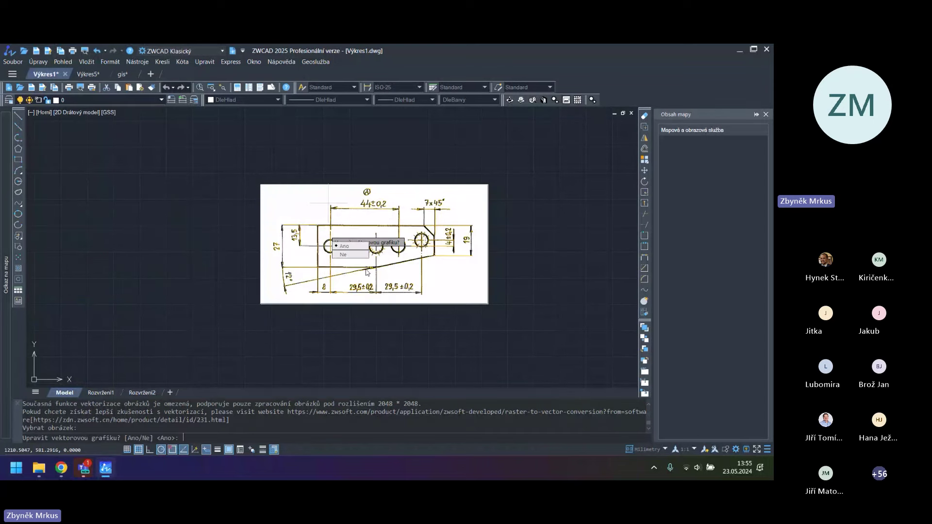
pyautogui.click(344, 246)
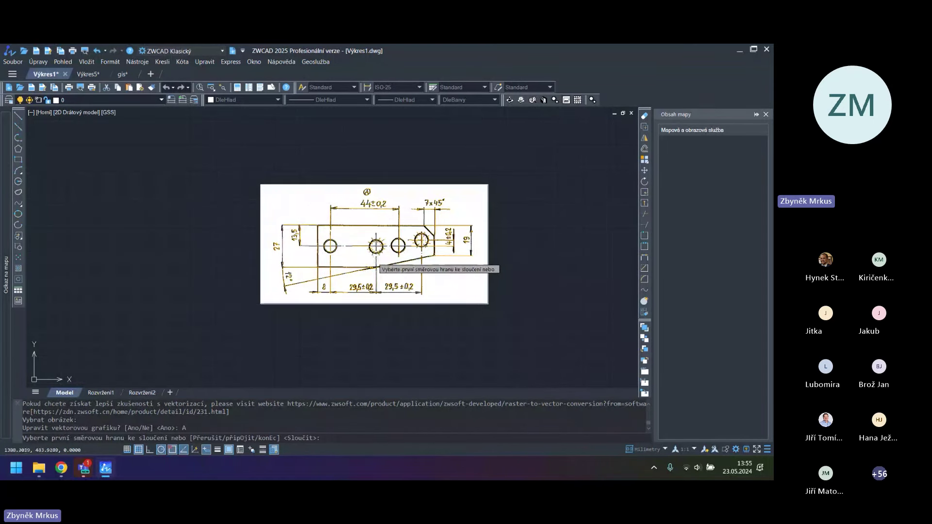
# Merge the two horizontal centerline segments between the leftmost hole and the second hole, and check the joined line
pyautogui.scroll(4, 368, 263)
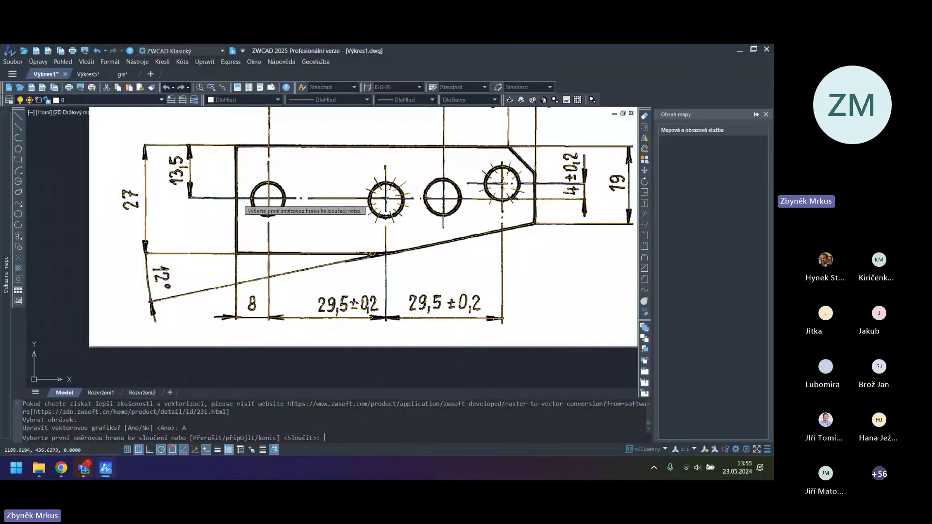
pyautogui.click(291, 200)
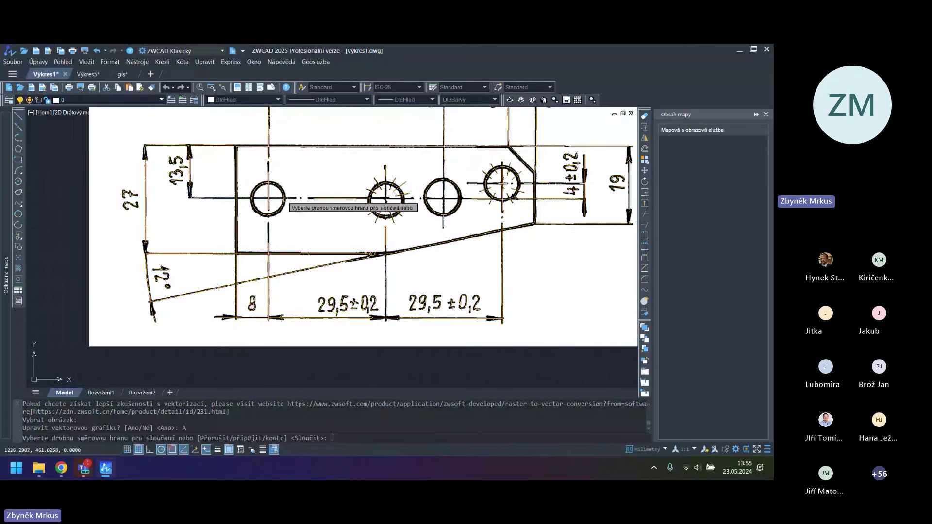
pyautogui.click(331, 200)
pyautogui.scroll(5, 300, 199)
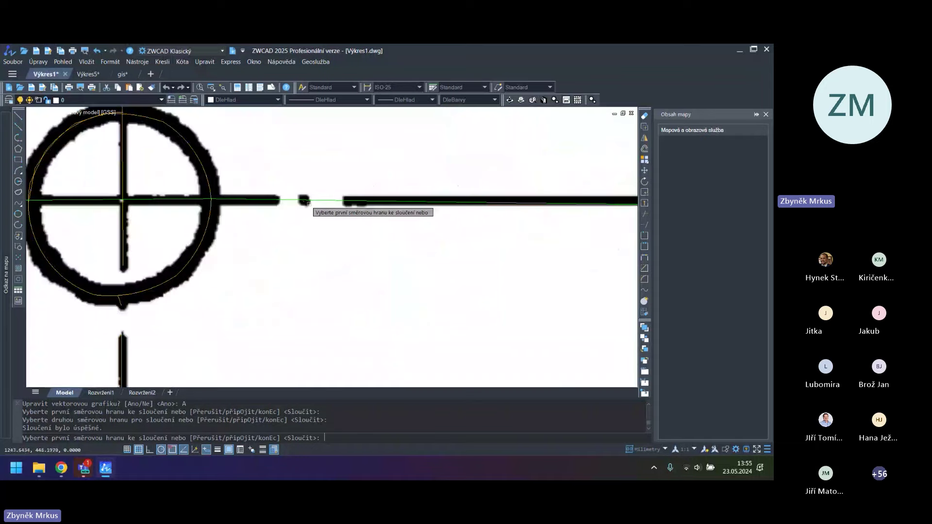
pyautogui.scroll(-4, 340, 202)
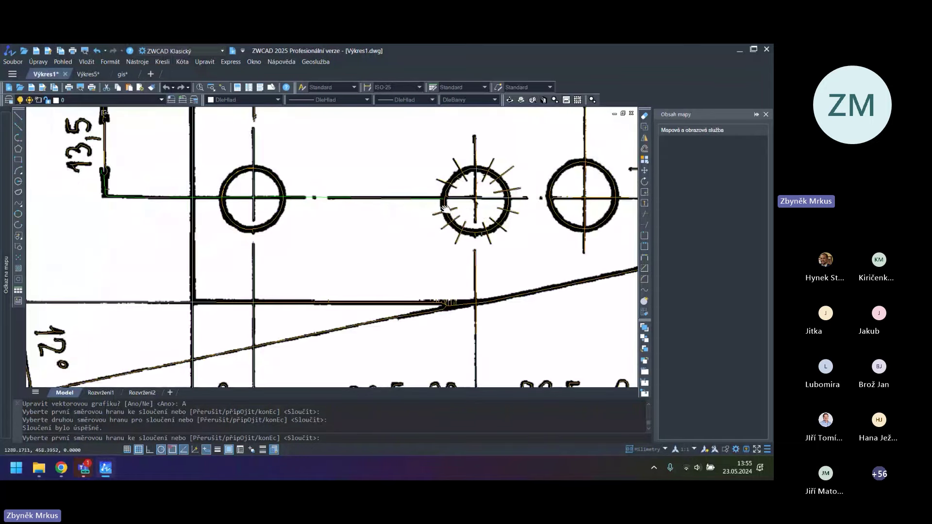
pyautogui.scroll(-3, 403, 206)
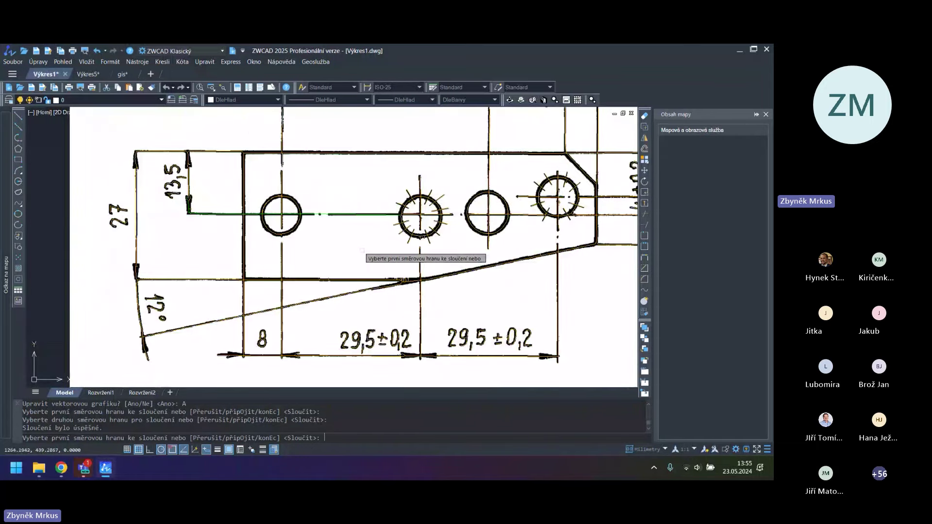
# End the editing of the vector graphics, confirming with Ano and OK, and view the whole image
pyautogui.write('e')
pyautogui.press('Return')
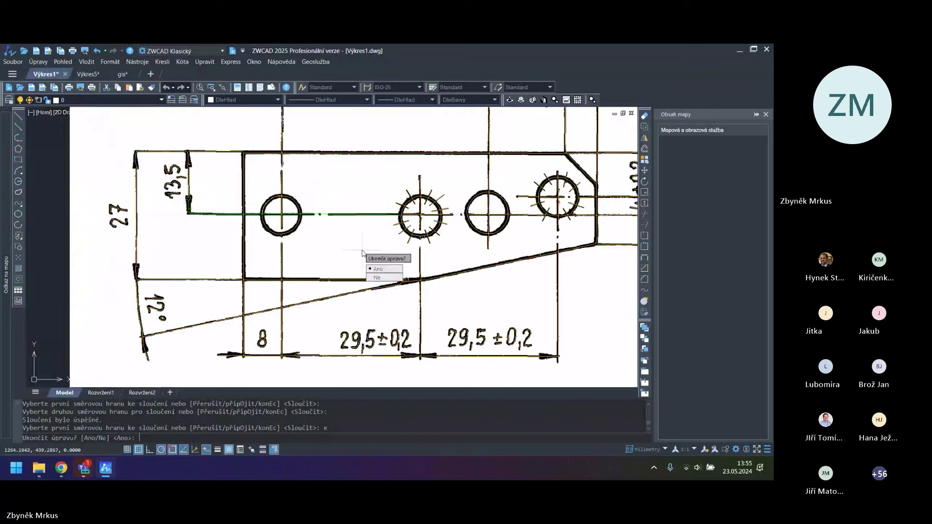
pyautogui.click(384, 268)
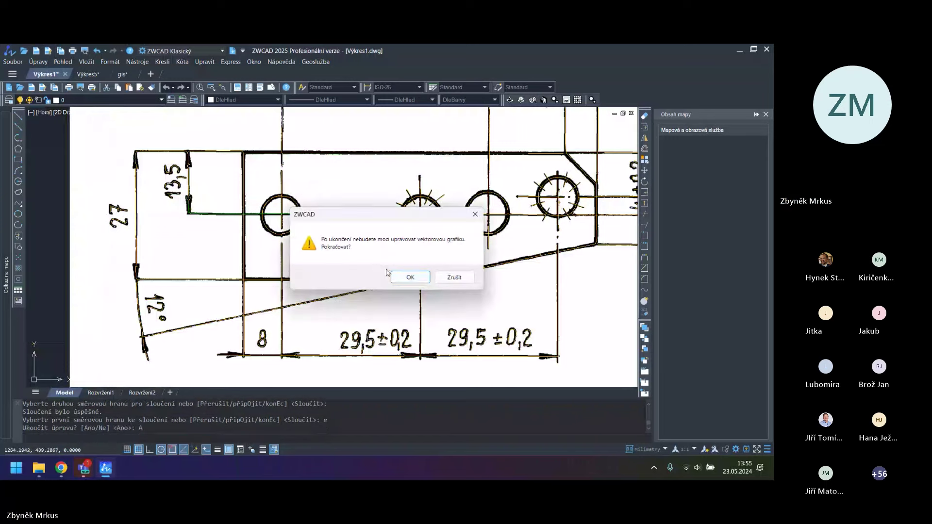
pyautogui.click(410, 277)
pyautogui.scroll(-4, 342, 223)
pyautogui.moveTo(300, 222); pyautogui.dragTo(277, 224, button='middle')
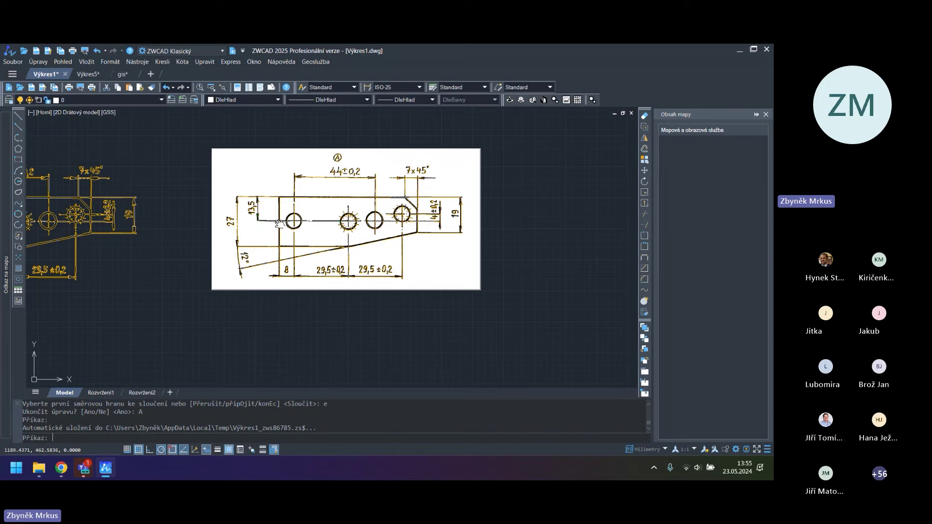
# Move the raster image off the vectorized geometry to the empty area on its right
pyautogui.click(360, 153)
pyautogui.write('M')
pyautogui.press('Return')
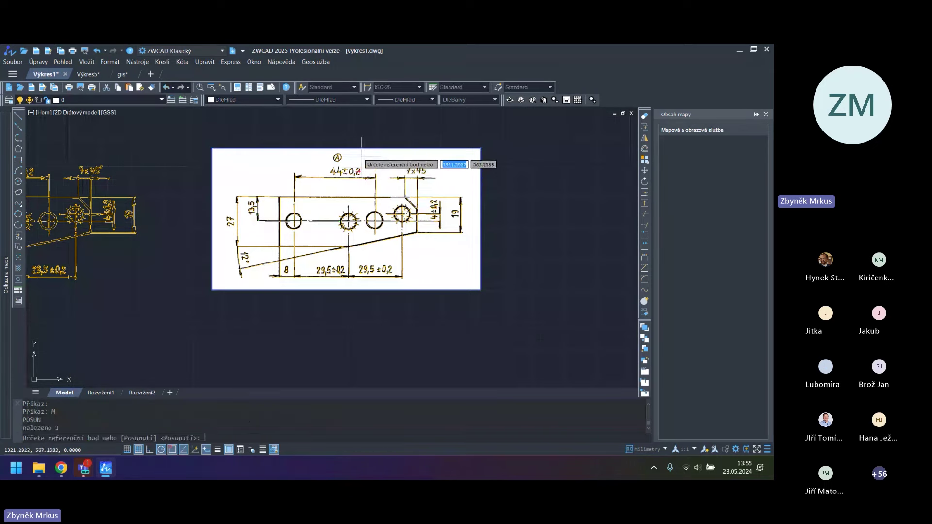
pyautogui.click(360, 154)
pyautogui.moveTo(533, 168); pyautogui.dragTo(389, 174, button='middle')
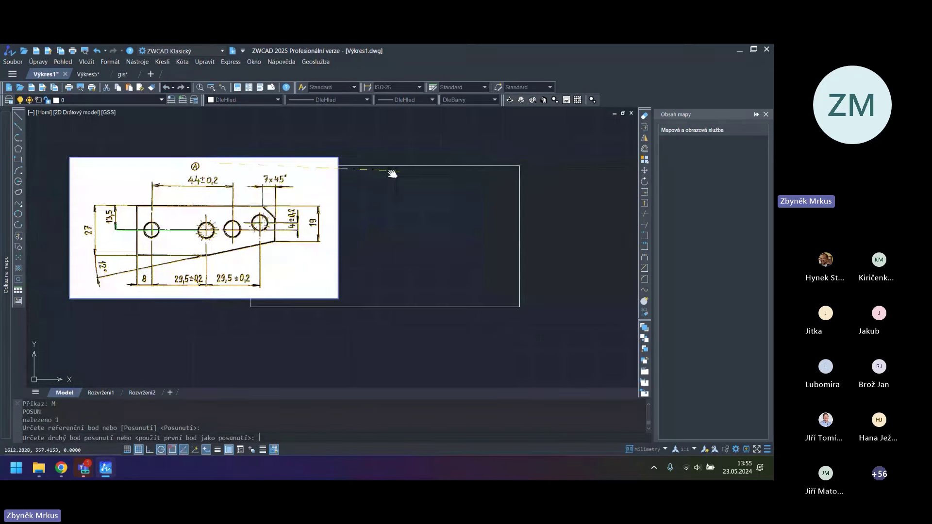
pyautogui.click(504, 164)
# Compare the CAD-vectorized lines, holes and dimensions with the outline vectorization and the original raster image
pyautogui.scroll(4, 216, 243)
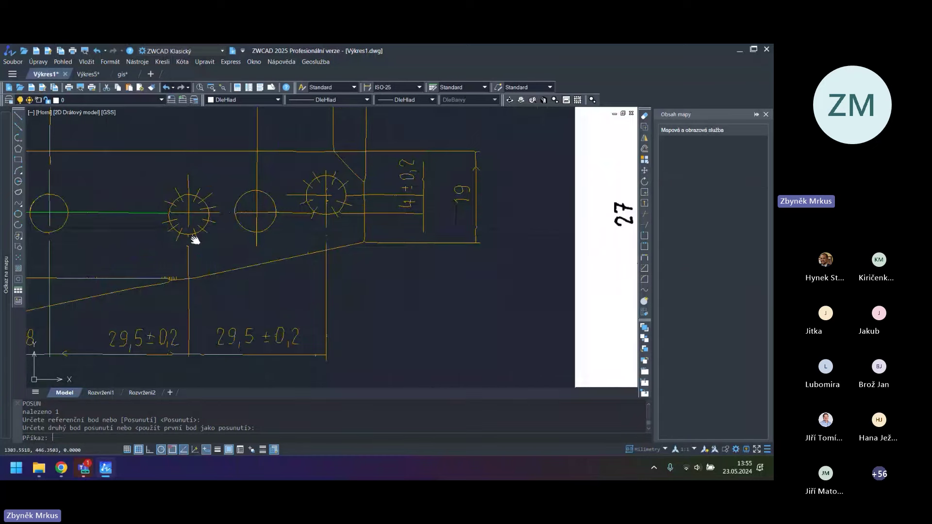
pyautogui.scroll(-4, 558, 170)
pyautogui.scroll(5, 235, 182)
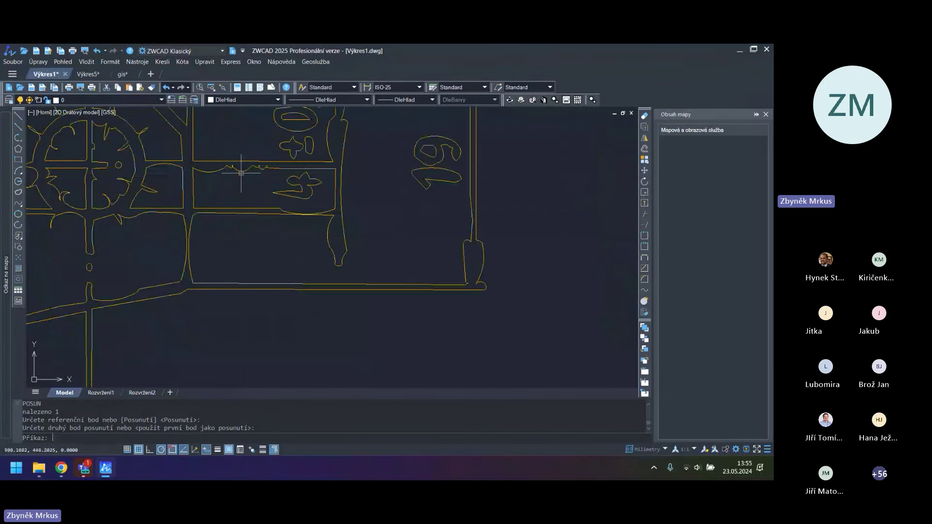
pyautogui.scroll(-5, 370, 209)
pyautogui.scroll(2, 330, 243)
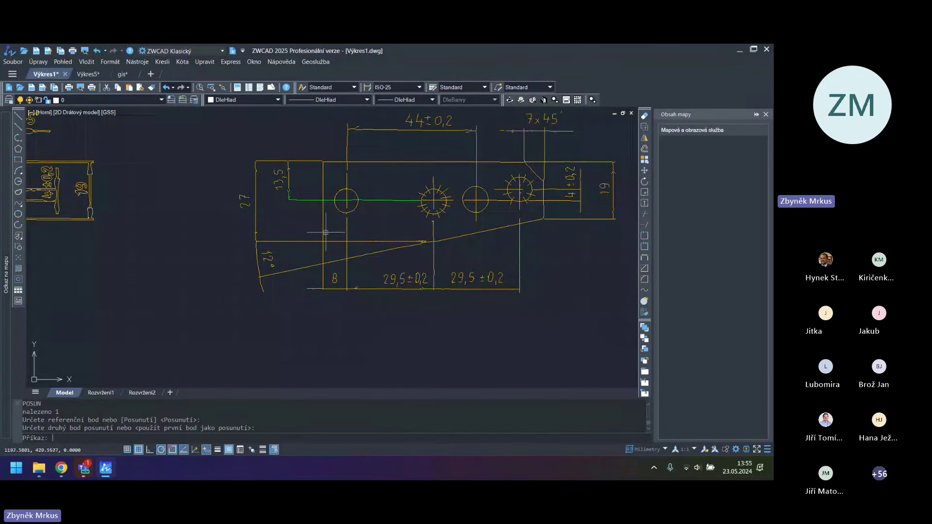
pyautogui.scroll(-3, 356, 251)
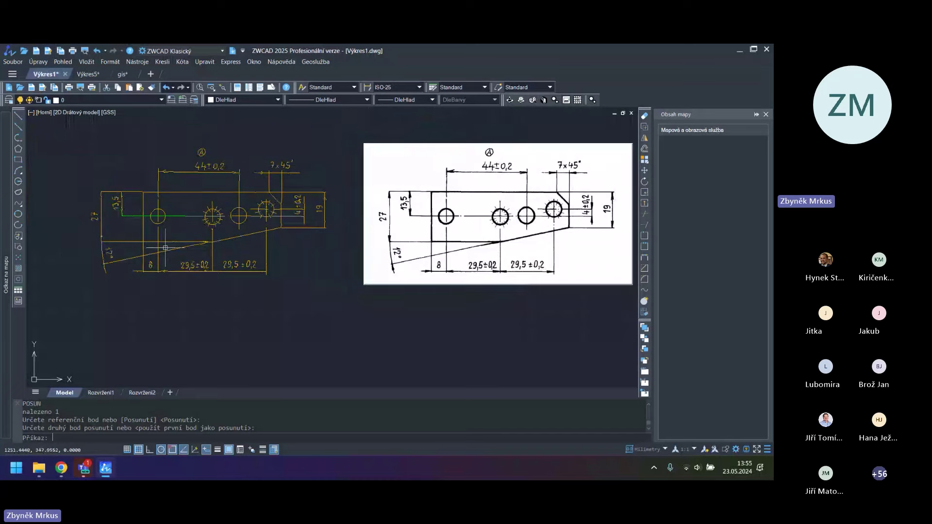
pyautogui.moveTo(496, 207); pyautogui.dragTo(280, 213, button='middle')
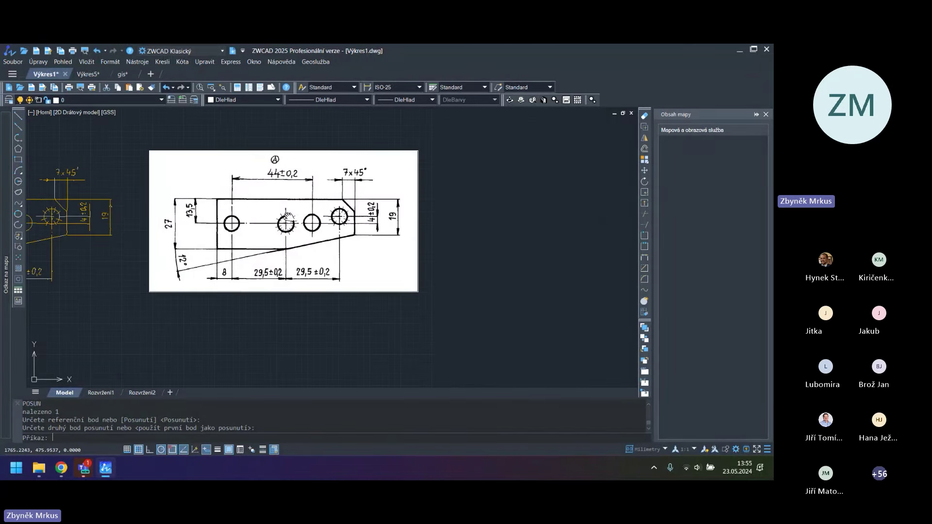
pyautogui.scroll(3, 281, 222)
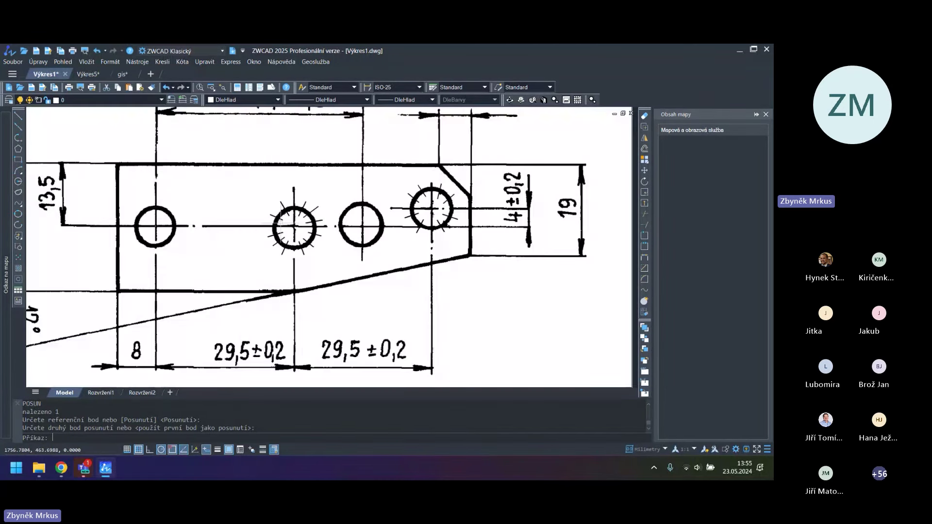
pyautogui.scroll(-2, 287, 236)
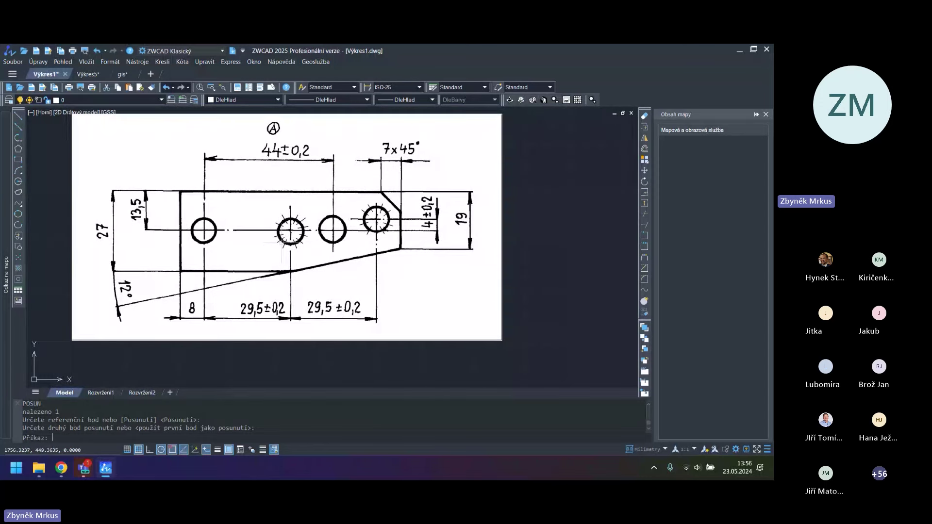
pyautogui.scroll(-2, 290, 232)
pyautogui.moveTo(290, 232)
pyautogui.mouseDown(button='middle')
pyautogui.moveTo(352, 217)
pyautogui.moveTo(487, 244)
pyautogui.moveTo(469, 241)
pyautogui.mouseUp(button='middle')
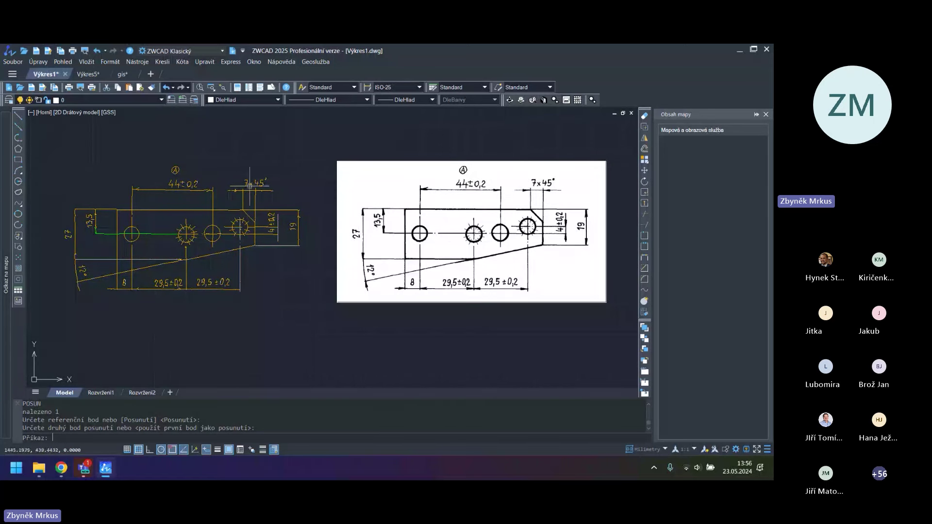
# Check the properties of the vectorized digit 7 in the 7x45° label, close the Obsah mapy palette and clear the selection
pyautogui.scroll(5, 248, 182)
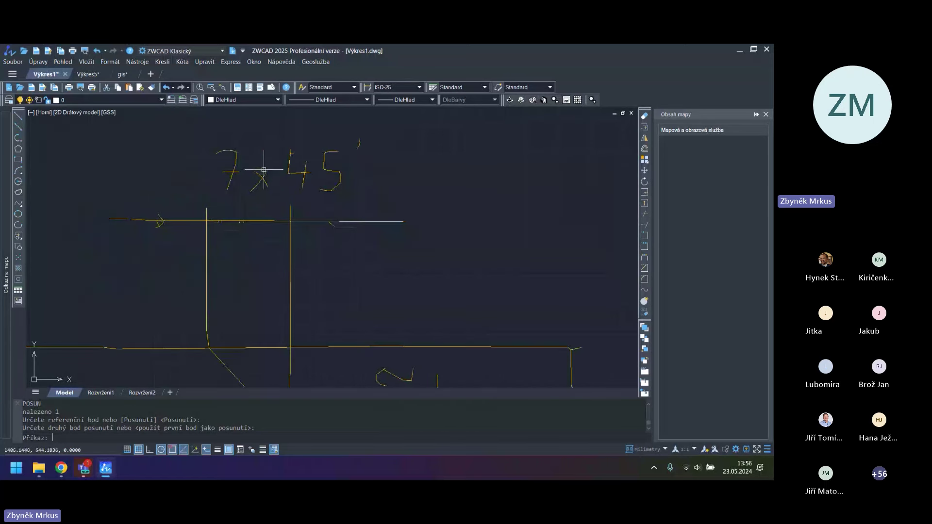
pyautogui.scroll(-5, 264, 170)
pyautogui.click(249, 170)
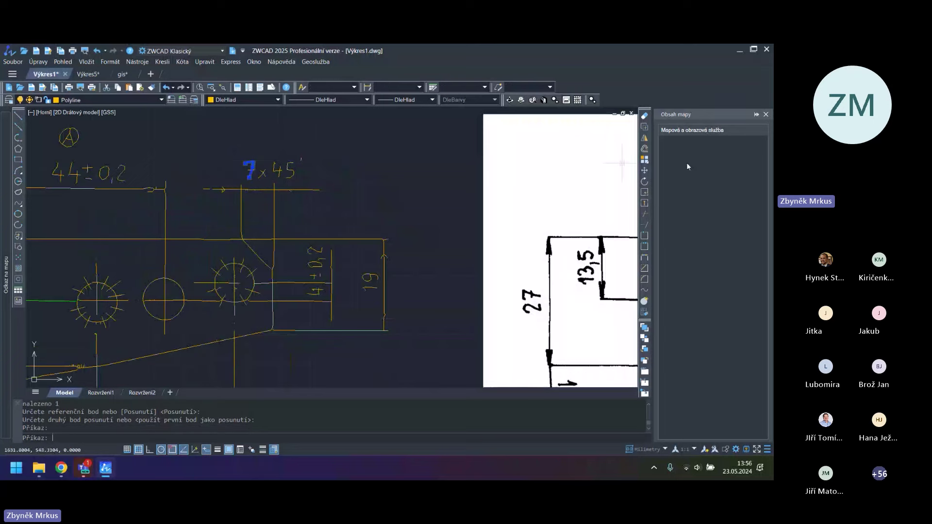
pyautogui.hotkey('ctrl', '1')
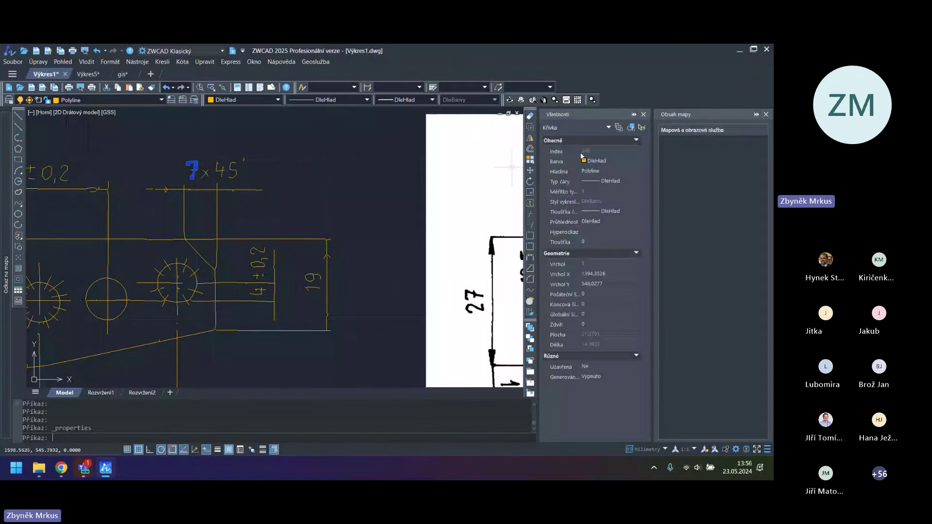
pyautogui.click(765, 114)
pyautogui.press('Escape')
pyautogui.press('Escape')
pyautogui.scroll(-5, 258, 174)
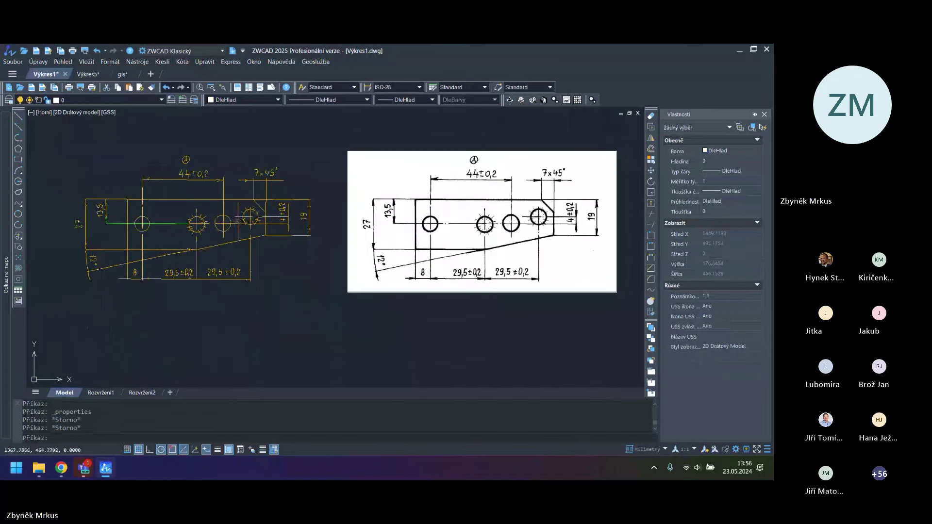
# Review the CAD vector geometry beside the raster image and the available commands for raster image vectorization
pyautogui.scroll(2, 316, 208)
pyautogui.scroll(-2, 189, 273)
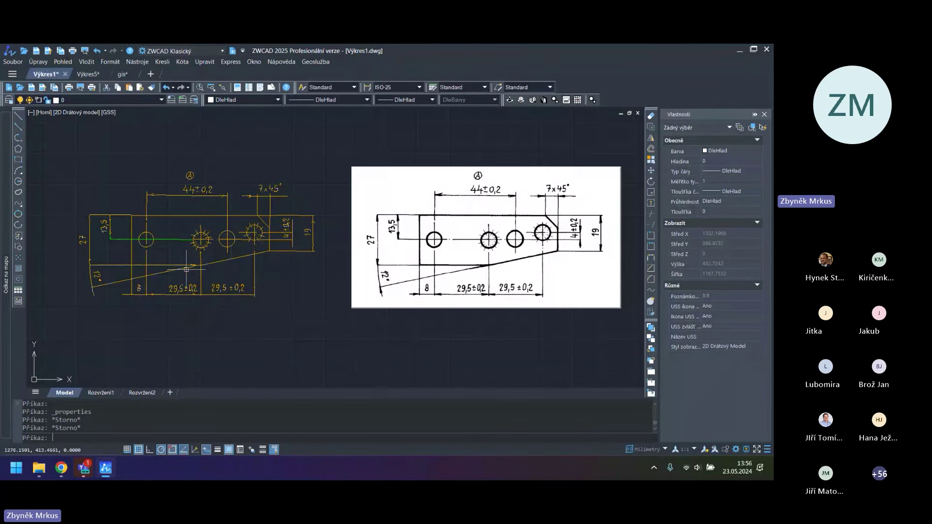
pyautogui.scroll(2, 191, 291)
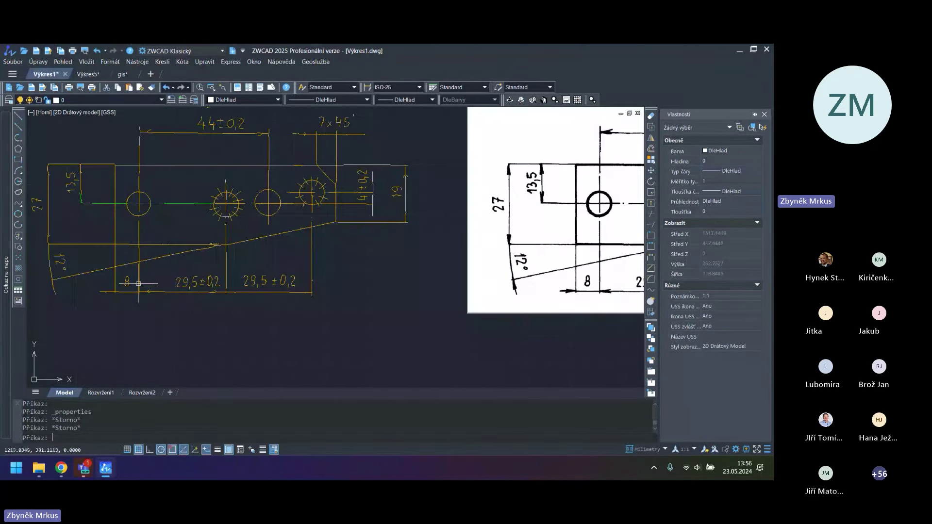
pyautogui.scroll(-2, 222, 258)
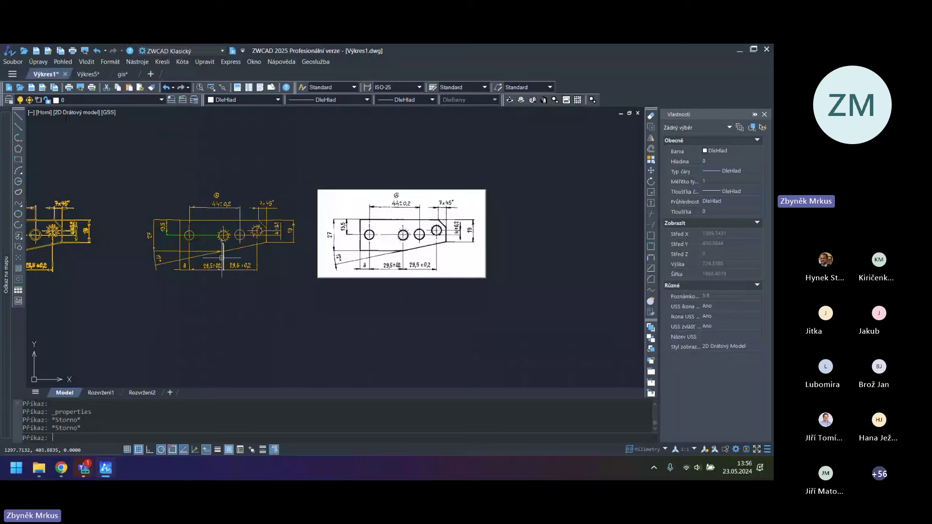
pyautogui.press('Escape')
pyautogui.press('Escape')
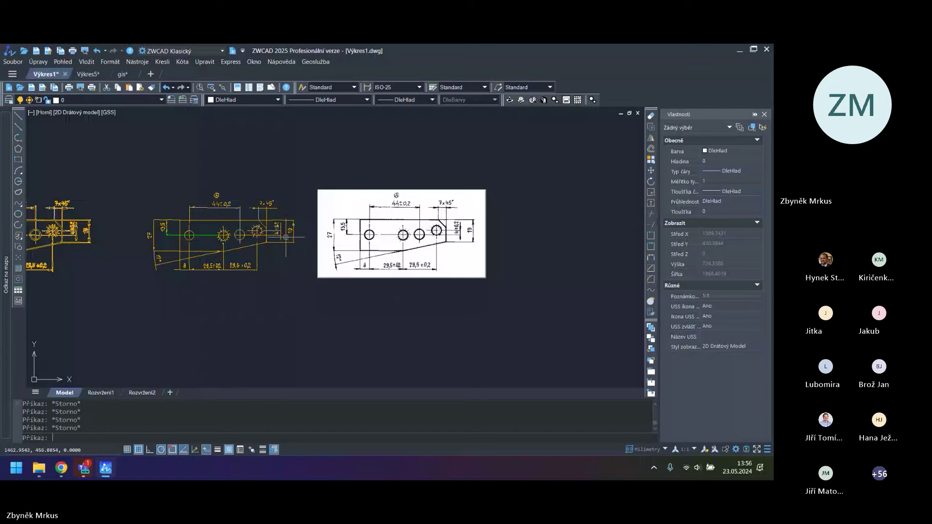
pyautogui.click(138, 61)
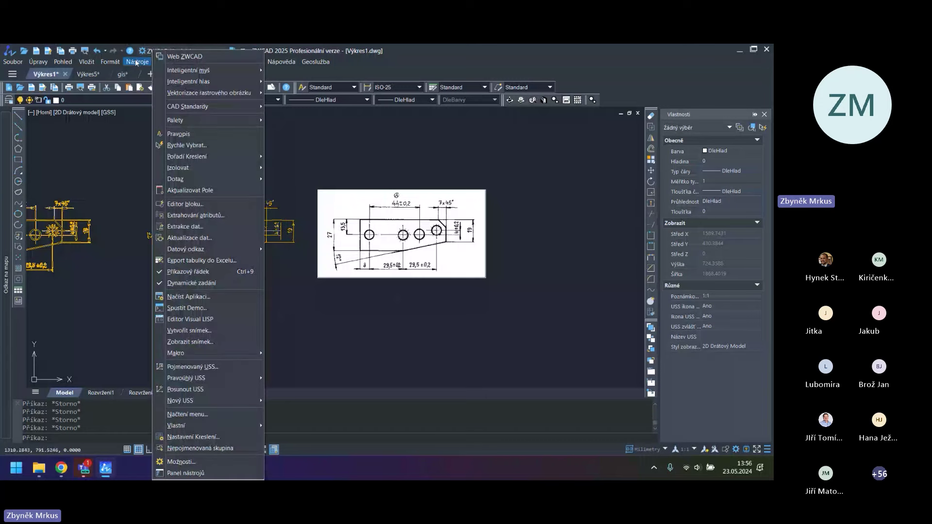
pyautogui.moveTo(199, 94)
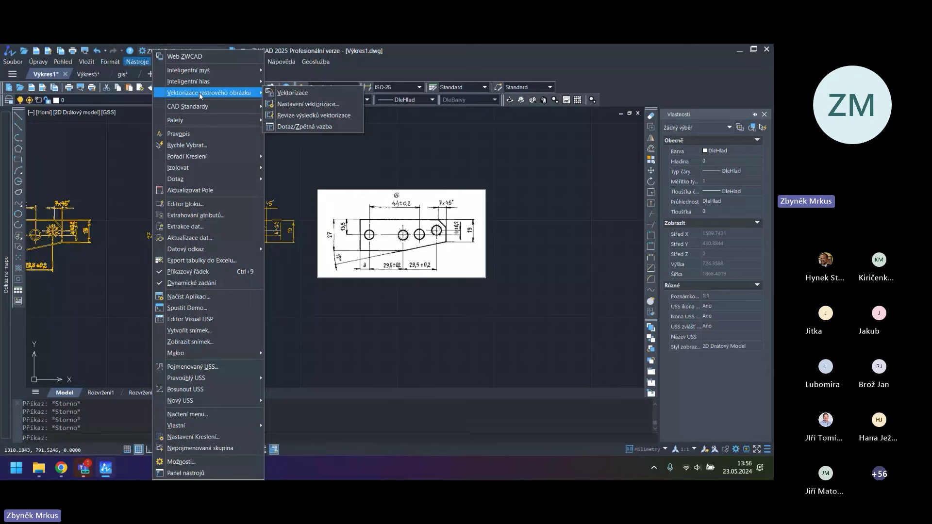
# Open vektorizace.dwg from the Webinář ZWCAD 2025 folder and view its two raster images
pyautogui.click(24, 55)
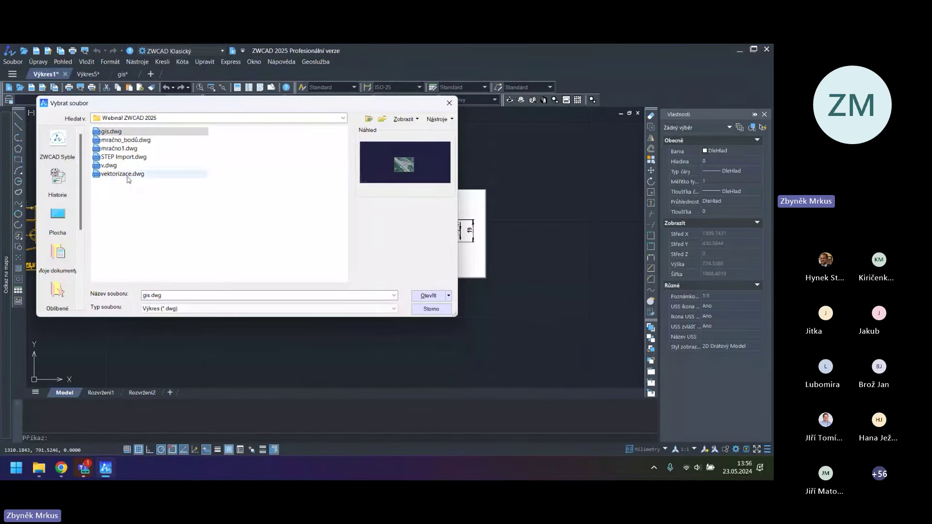
pyautogui.click(136, 174)
pyautogui.click(428, 296)
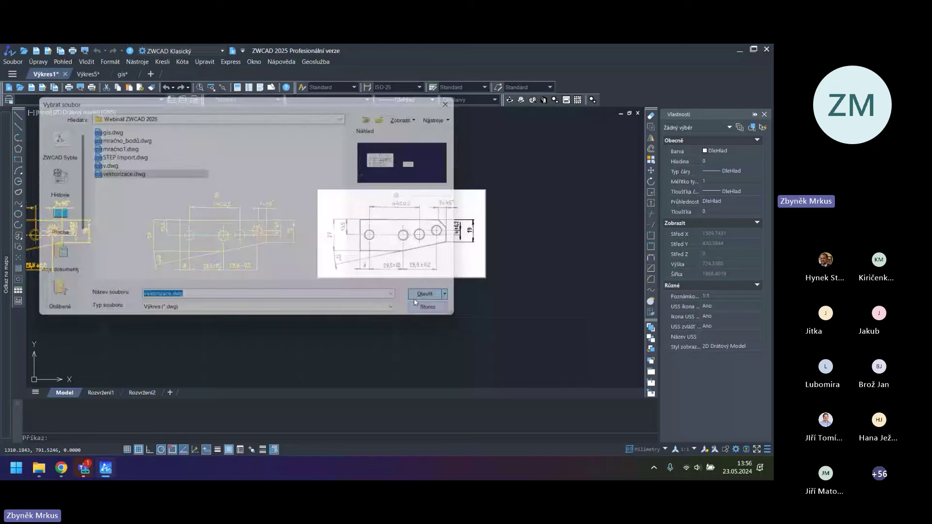
pyautogui.moveTo(198, 151); pyautogui.dragTo(235, 152, button='middle')
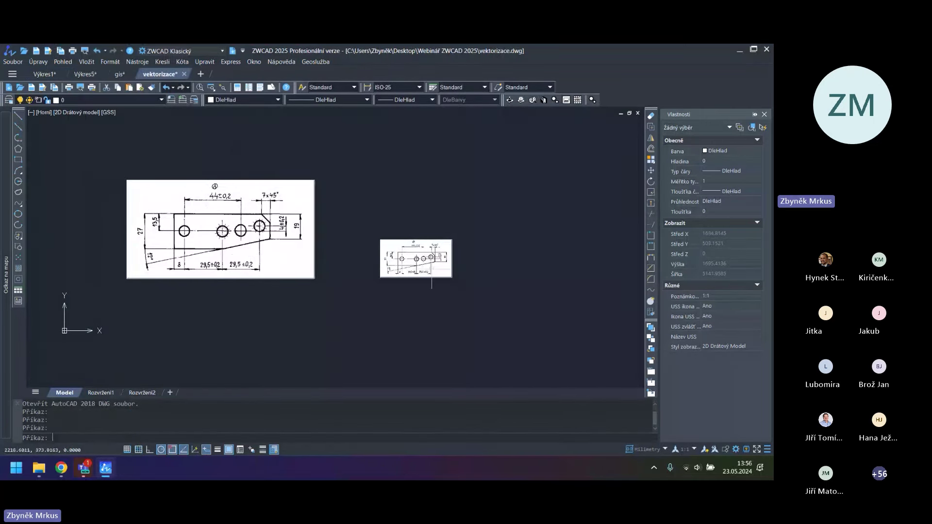
pyautogui.scroll(2, 428, 265)
pyautogui.scroll(-3, 130, 196)
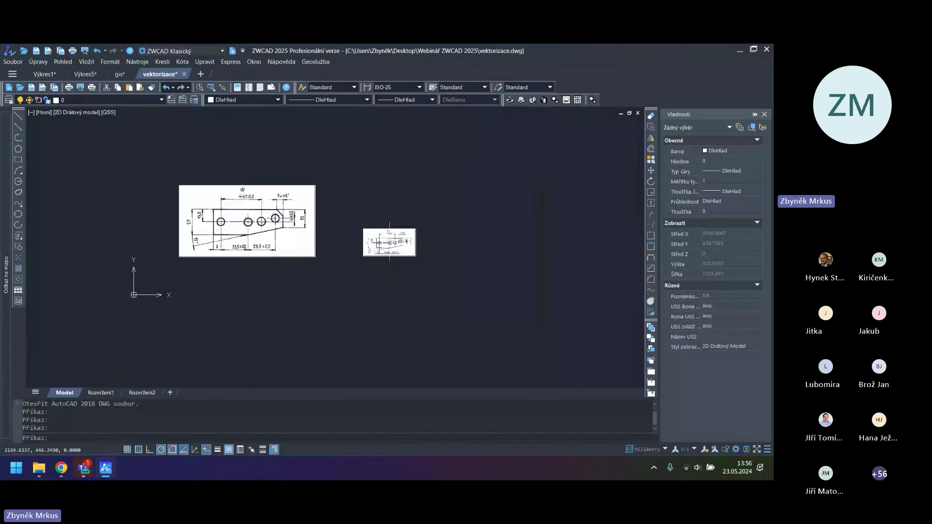
# Try to vectorize the smaller raster image in vektorizace.dwg, choosing Ano to continue, and dismiss the function limit notice with Storno
pyautogui.click(139, 63)
pyautogui.moveTo(214, 92)
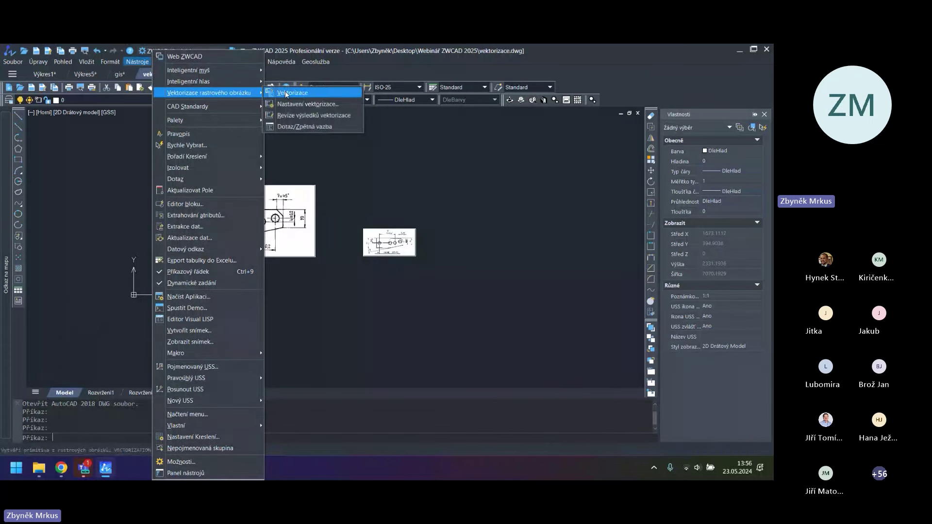
pyautogui.click(291, 92)
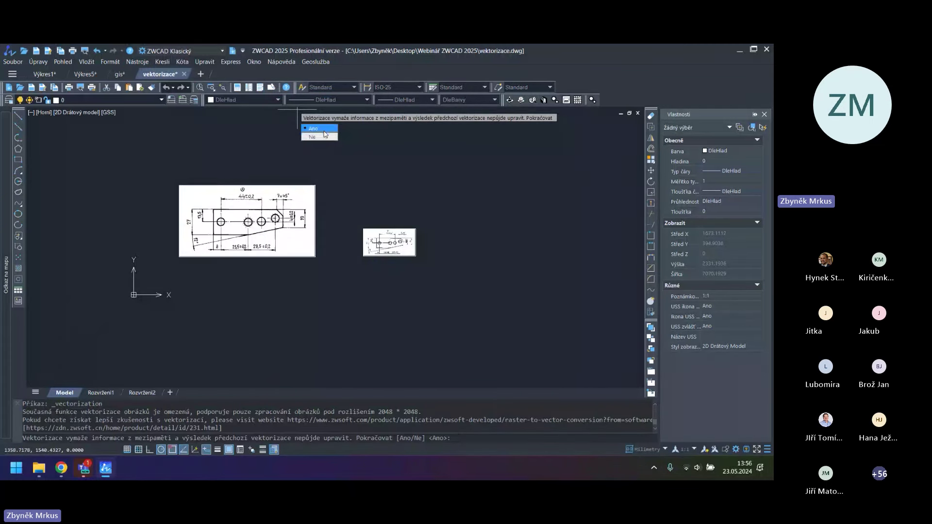
pyautogui.click(324, 130)
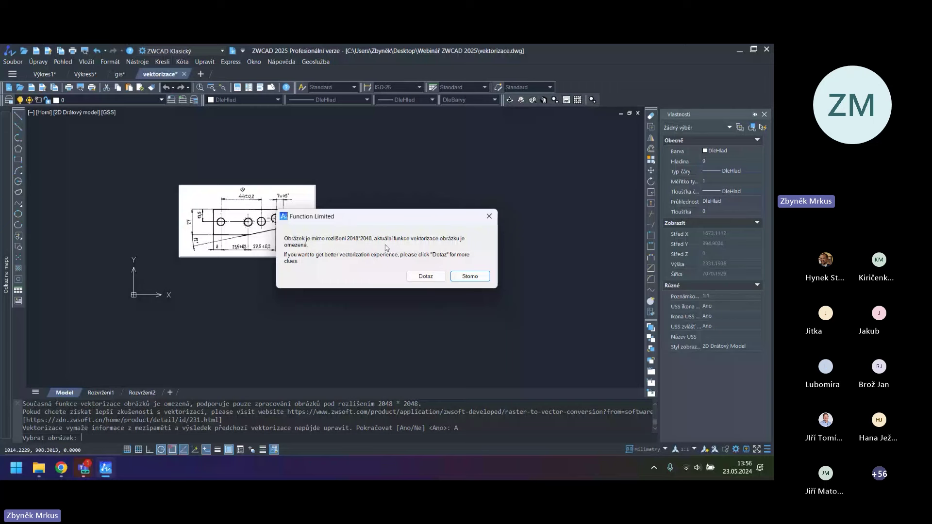
pyautogui.click(481, 278)
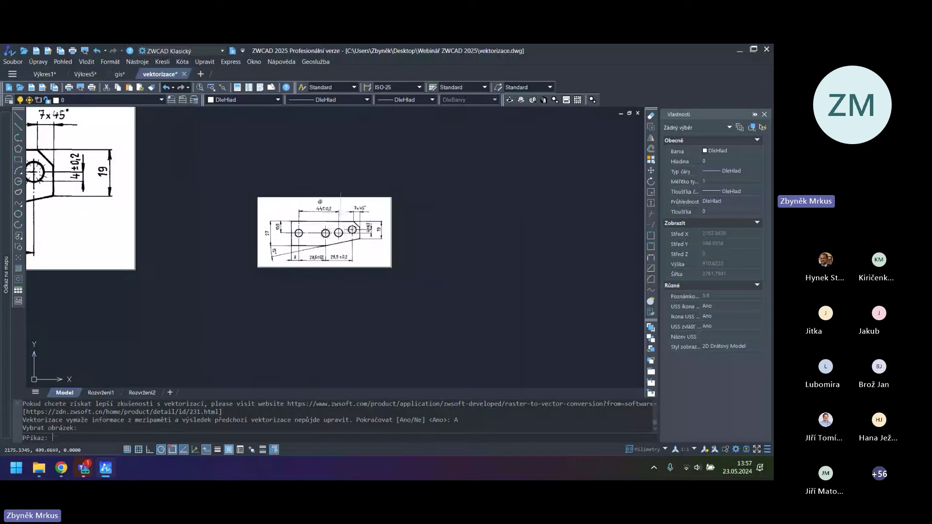
pyautogui.press('Escape')
pyautogui.press('Escape')
pyautogui.press('Escape')
pyautogui.press('Escape')
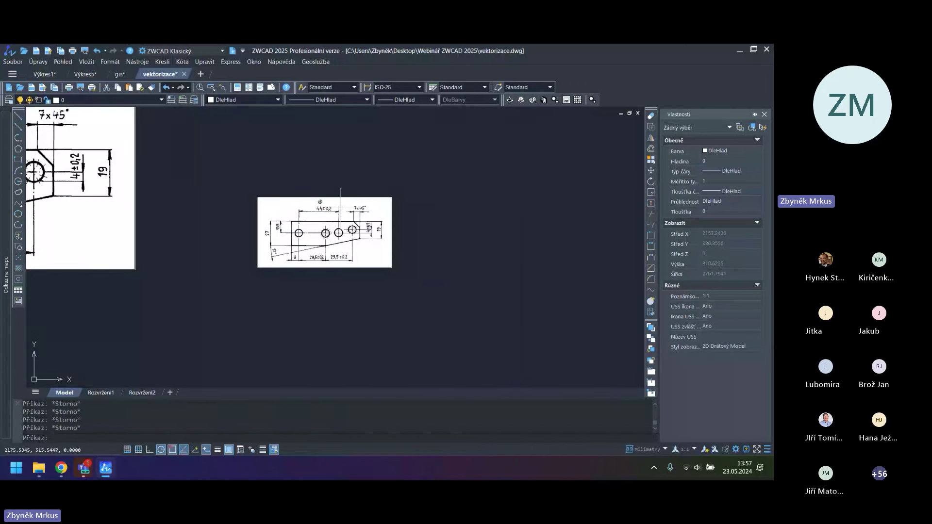
# Look over the two raster images in vektorizace.dwg and switch back to the Výkres1 drawing
pyautogui.moveTo(317, 214); pyautogui.dragTo(416, 214, button='middle')
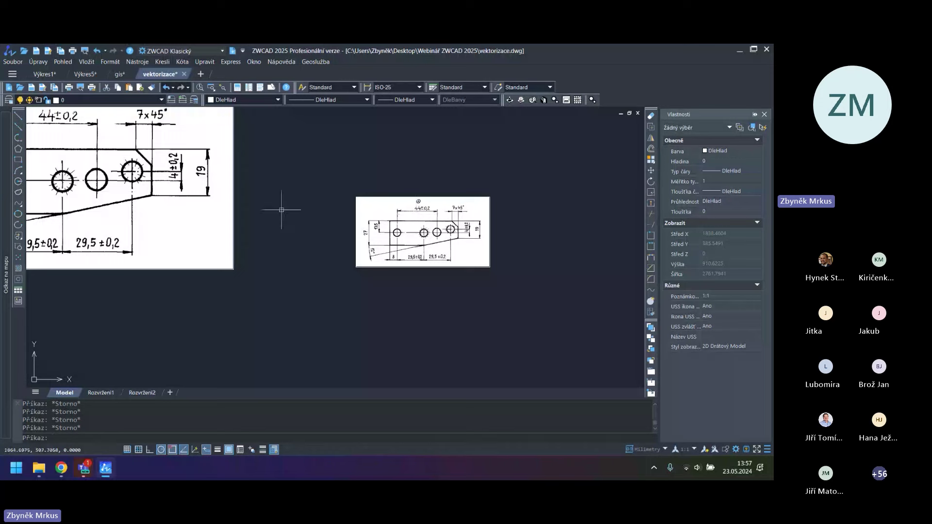
pyautogui.moveTo(283, 210); pyautogui.dragTo(303, 242, button='middle')
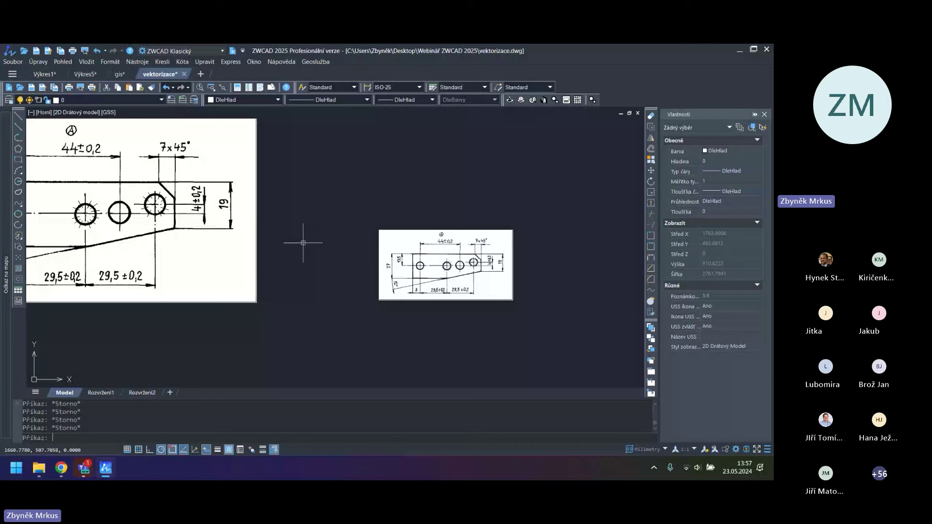
pyautogui.click(141, 62)
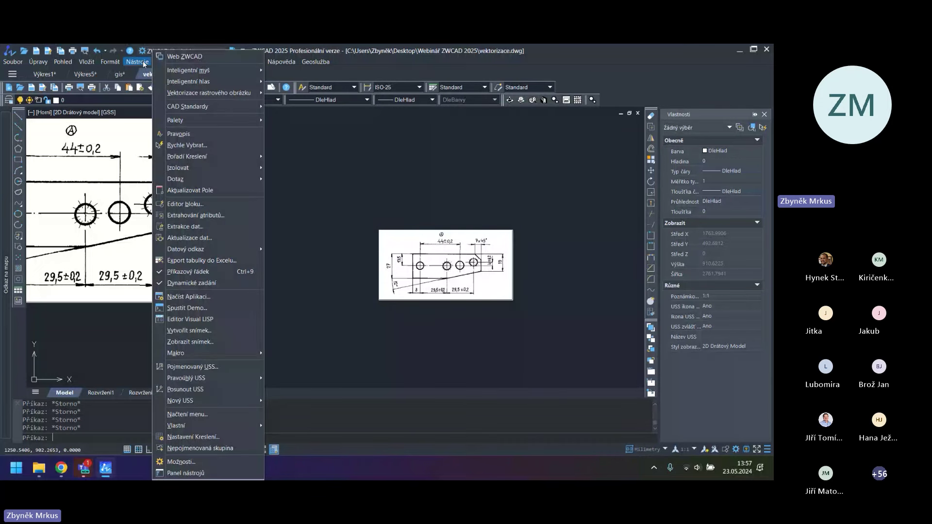
pyautogui.click(374, 185)
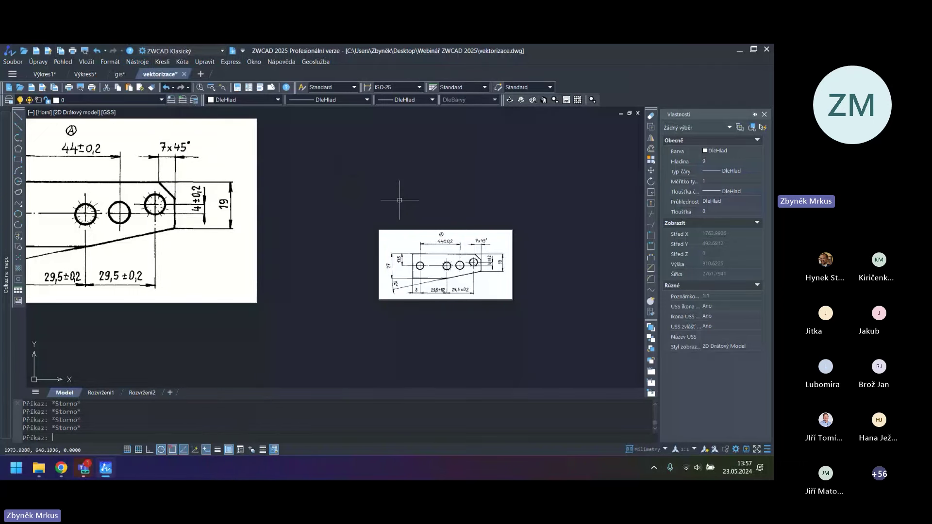
pyautogui.scroll(-2, 347, 187)
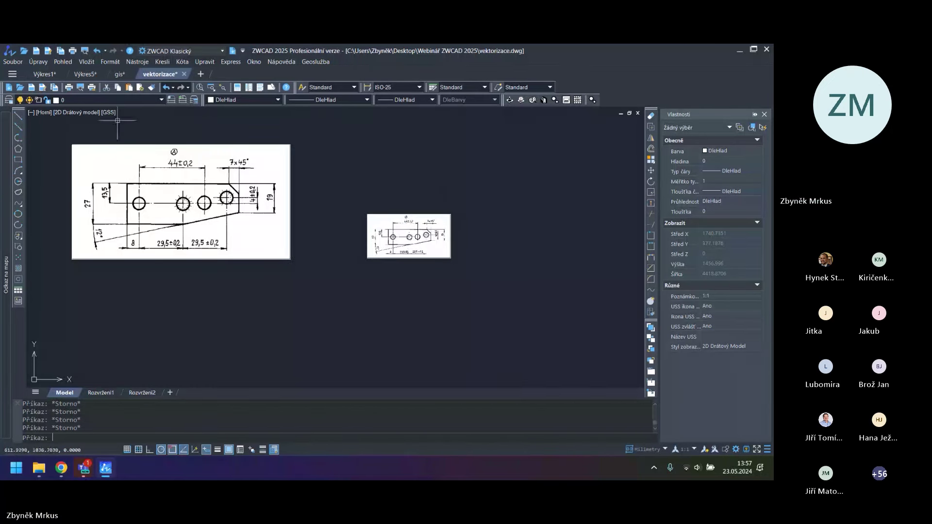
pyautogui.click(44, 74)
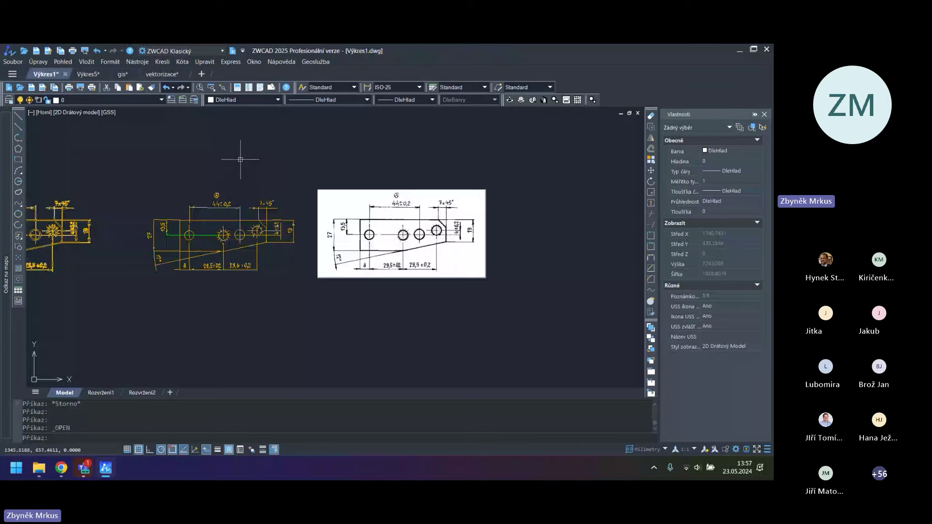
# Close the Výkres1 and vektorizace.dwg drawings without saving their changes
pyautogui.click(65, 74)
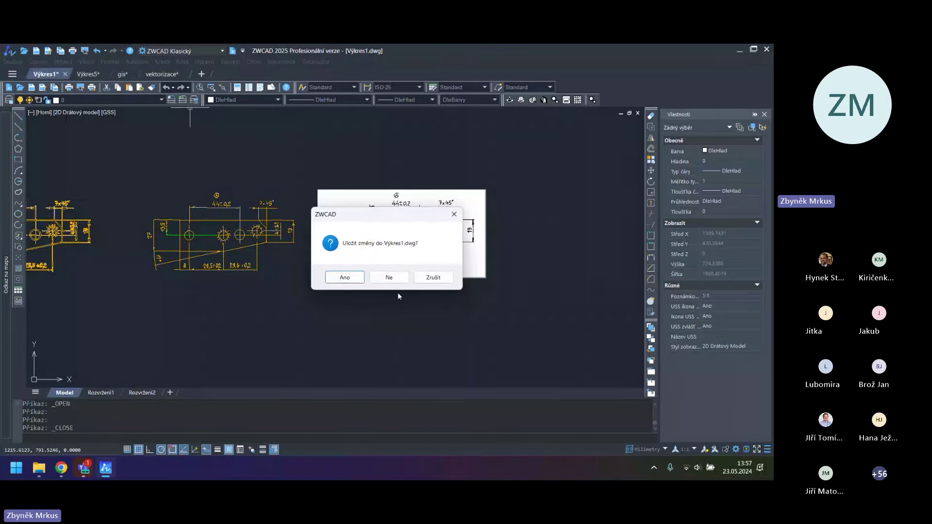
pyautogui.press('Return')
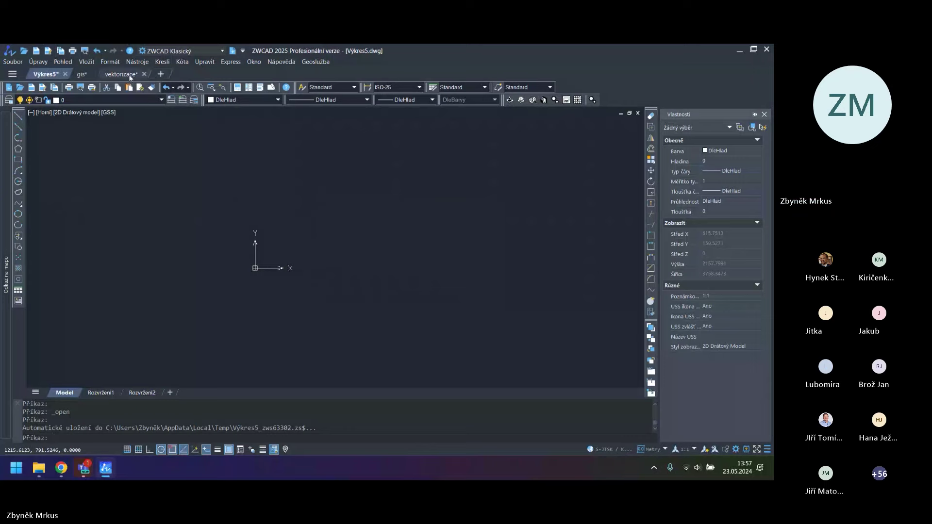
pyautogui.click(143, 75)
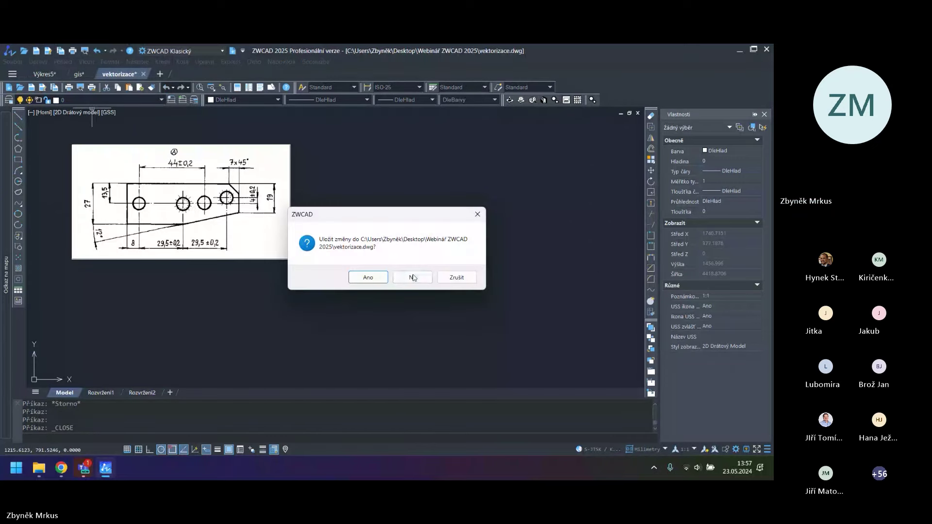
pyautogui.click(416, 273)
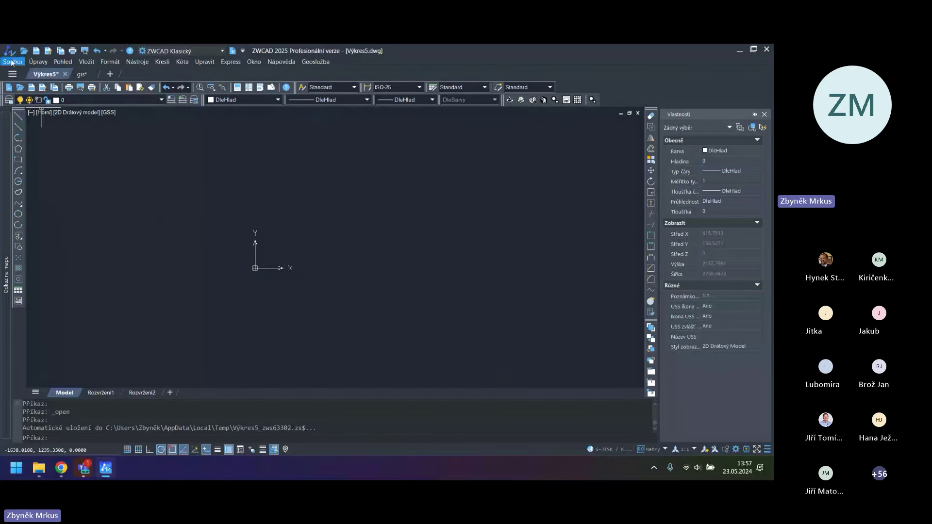
# Create a new drawing from the zwcadiso.dwt template
pyautogui.click(12, 62)
pyautogui.click(48, 63)
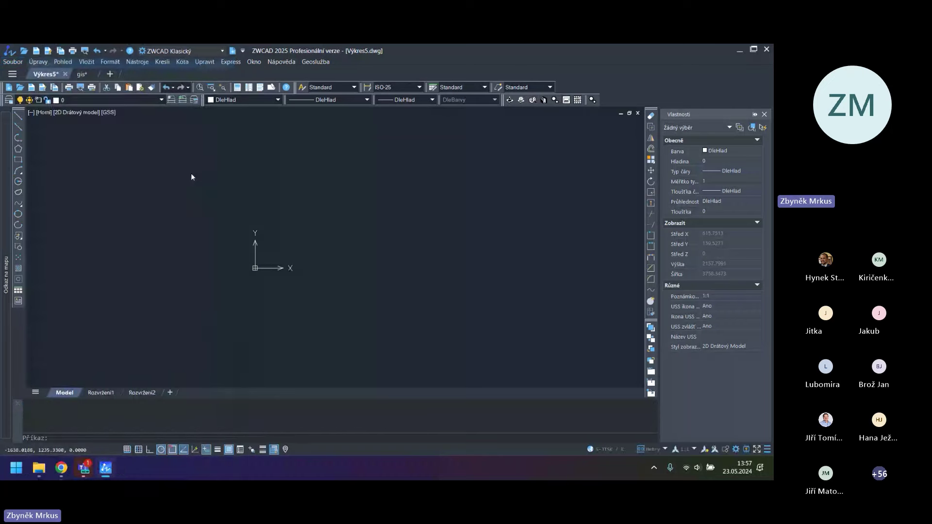
pyautogui.click(160, 267)
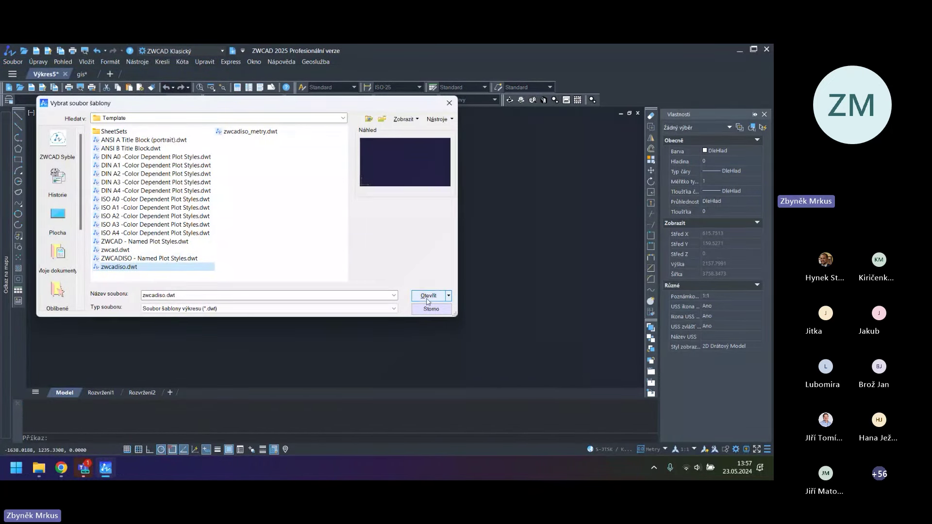
pyautogui.click(428, 297)
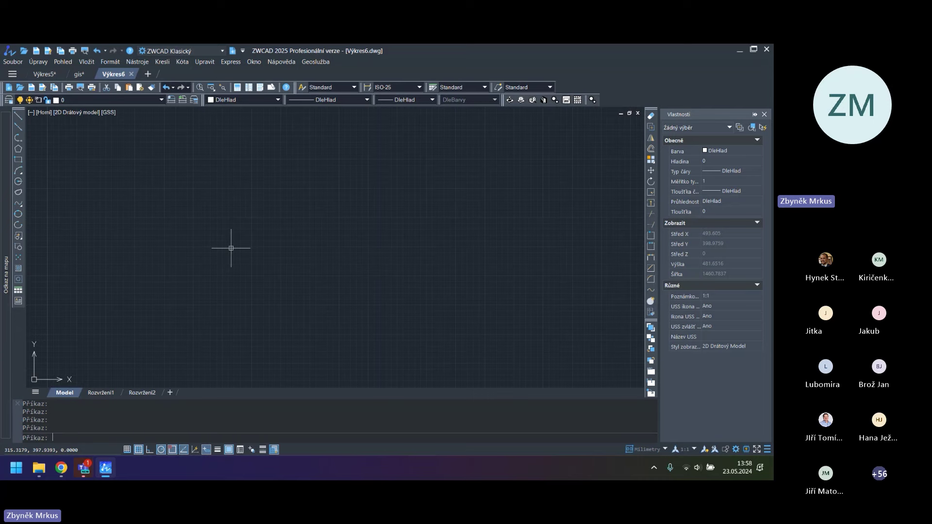
# Import STEP Import.STEP directly into a new drawing, using the JZ Iso view and the Stínovat visual style
pyautogui.click(12, 61)
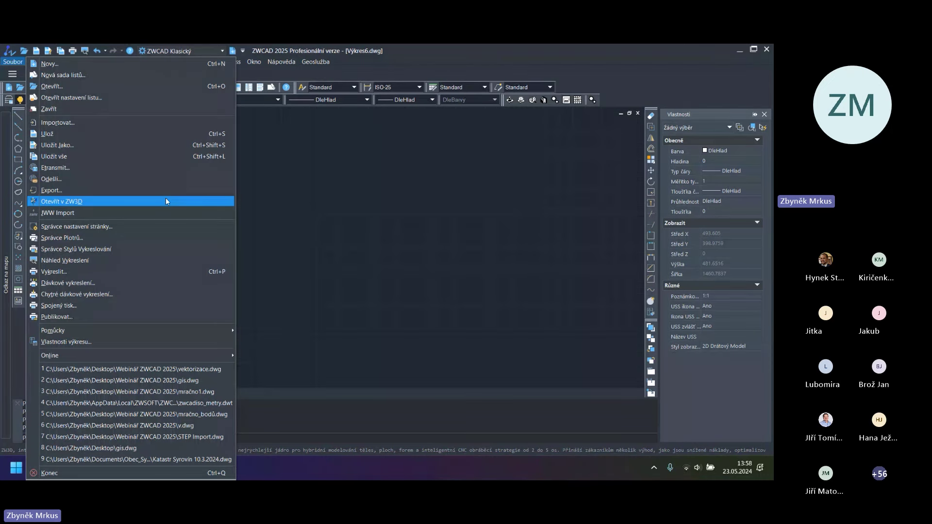
pyautogui.click(301, 216)
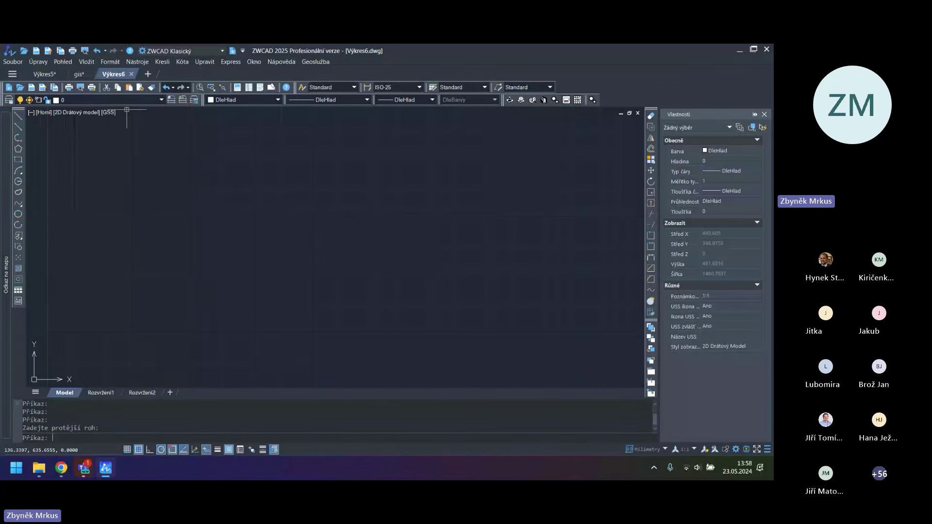
pyautogui.click(87, 63)
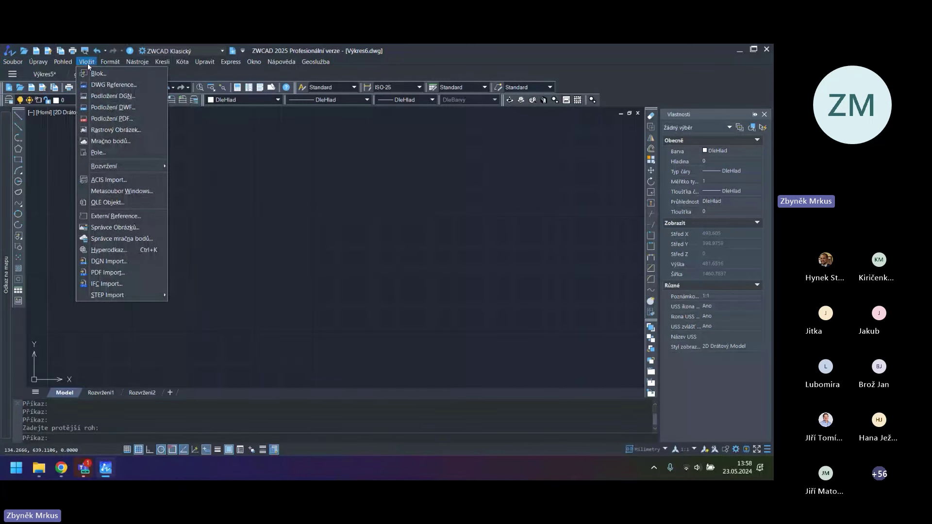
pyautogui.moveTo(134, 297)
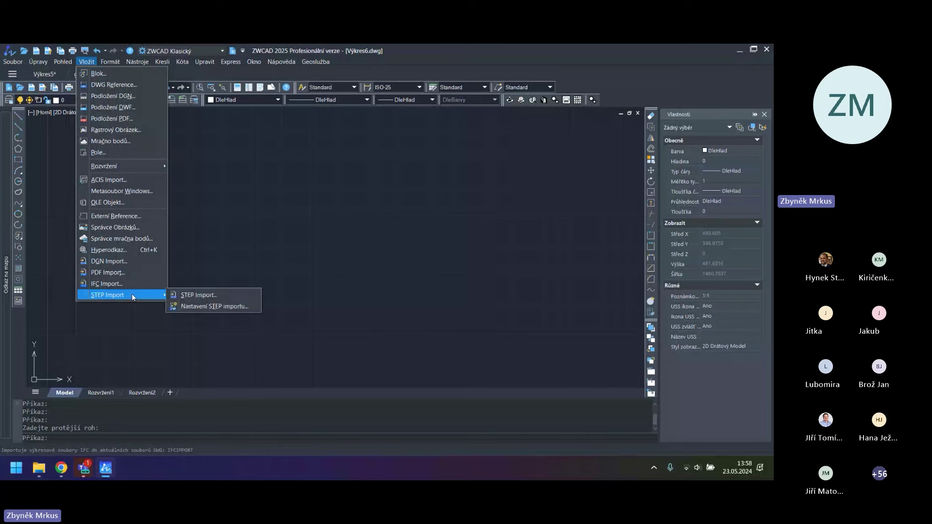
pyautogui.click(202, 295)
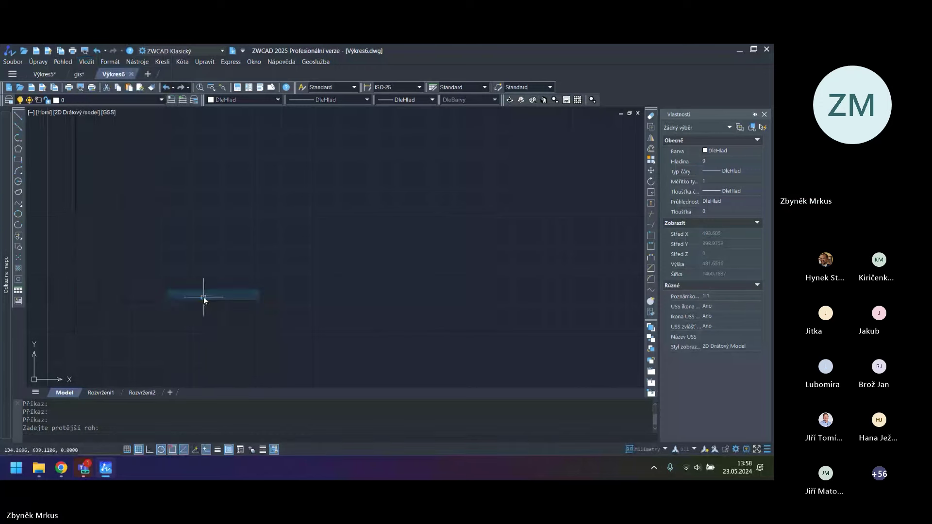
pyautogui.click(127, 132)
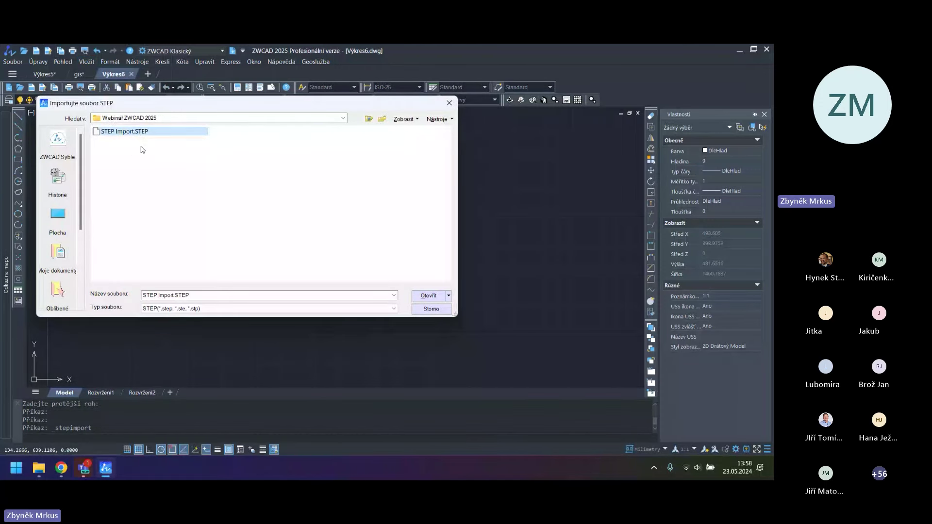
pyautogui.click(428, 296)
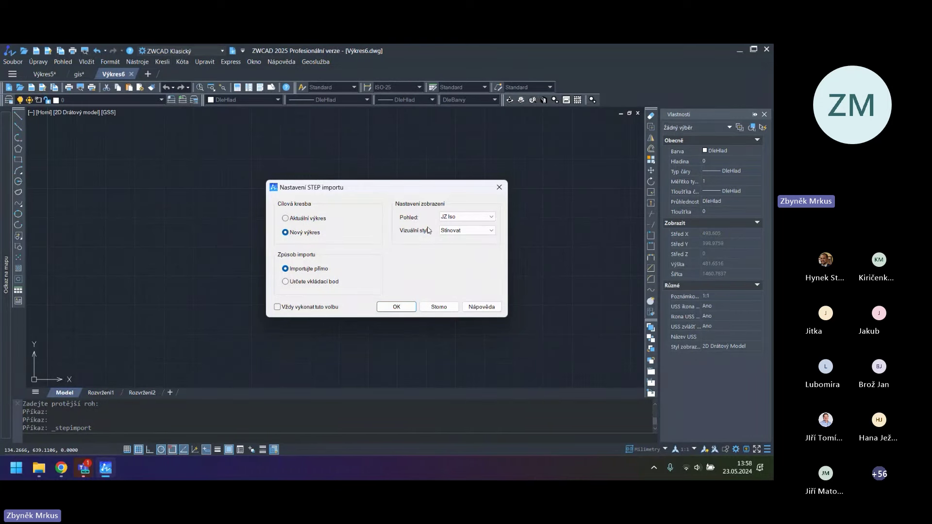
pyautogui.click(396, 307)
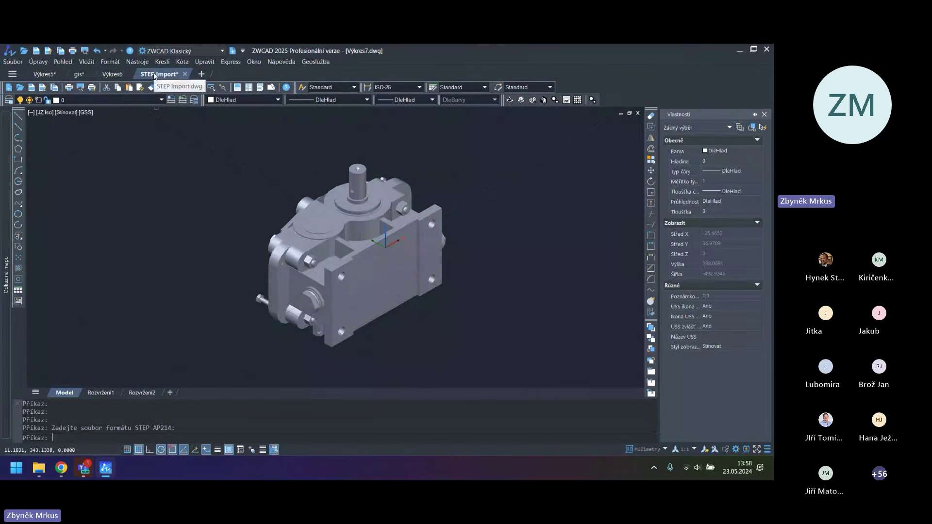
# Turn off the grid display and view the imported gearbox model from its opposite side
pyautogui.moveTo(322, 244); pyautogui.dragTo(288, 237, button='middle')
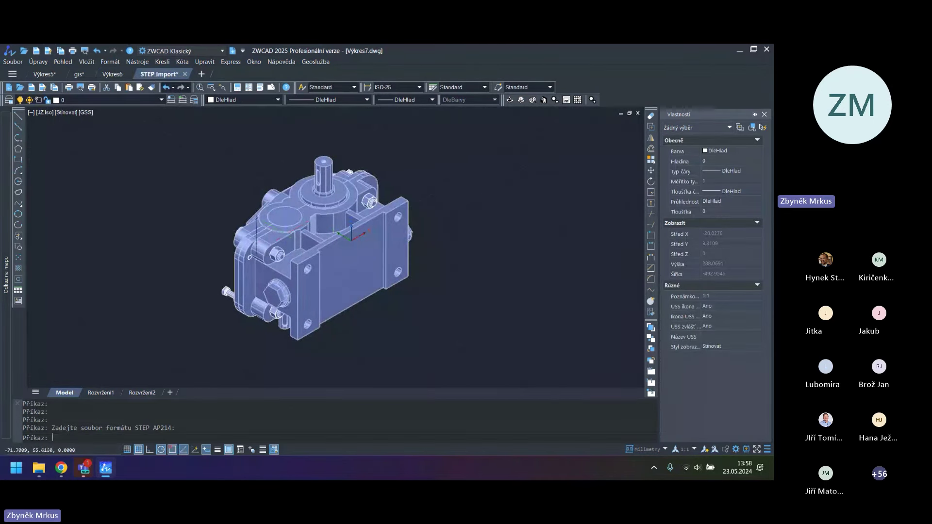
pyautogui.click(138, 449)
pyautogui.click(138, 449)
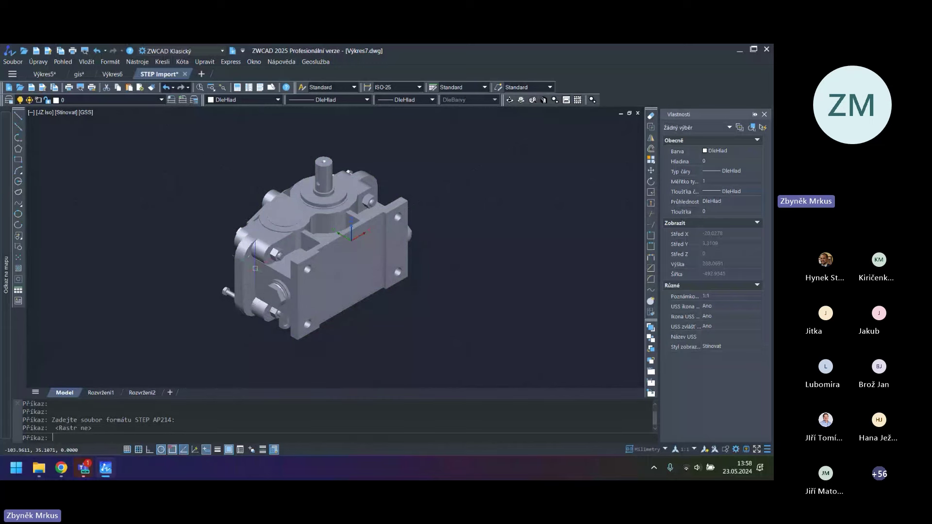
pyautogui.moveTo(316, 243)
pyautogui.keyDown('shift'); pyautogui.mouseDown(button='middle')
pyautogui.moveTo(277, 242)
pyautogui.moveTo(269, 258)
pyautogui.moveTo(286, 240)
pyautogui.moveTo(371, 257)
pyautogui.moveTo(318, 272)
pyautogui.mouseUp(button='middle'); pyautogui.keyUp('shift')
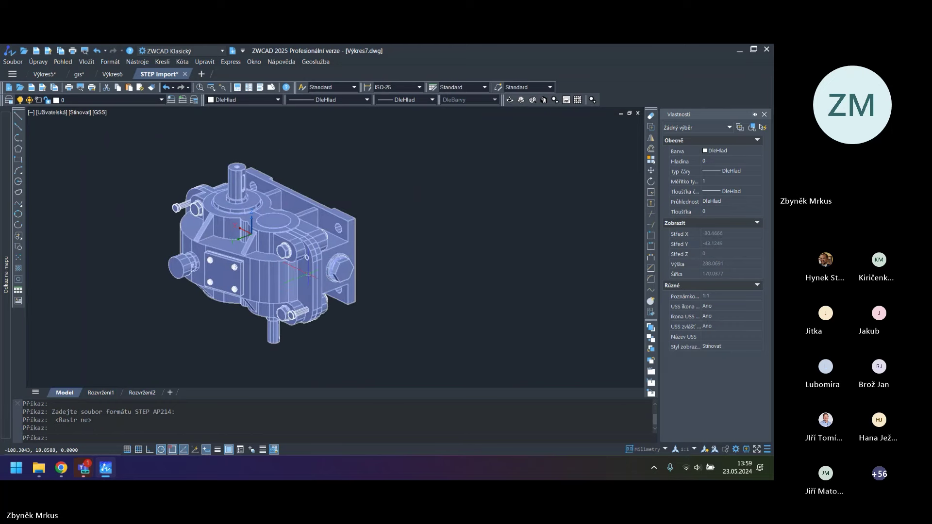
pyautogui.press('Escape')
pyautogui.press('Escape')
pyautogui.press('Escape')
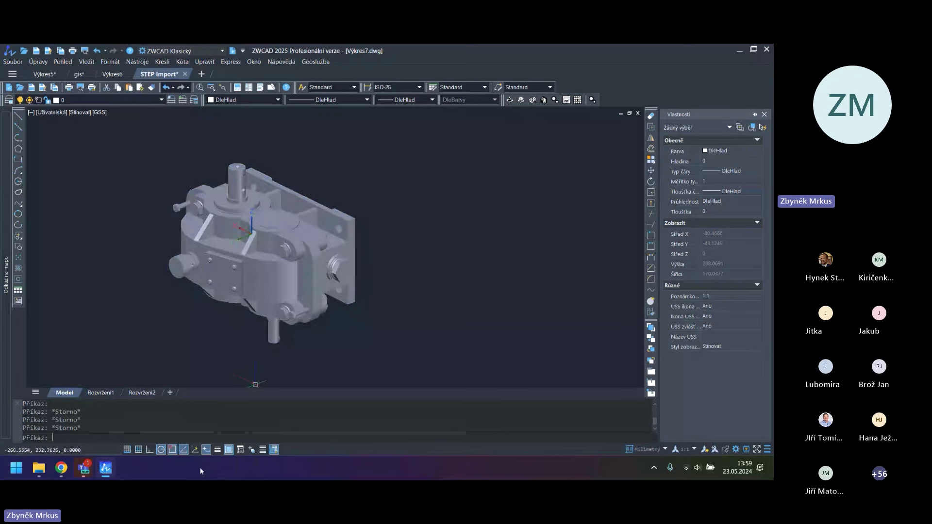
# Switch to the Microsoft Teams meeting, admit the attendee waiting in the lobby from the chat view, and check the participant list before returning to ZWCAD
pyautogui.moveTo(91, 474)
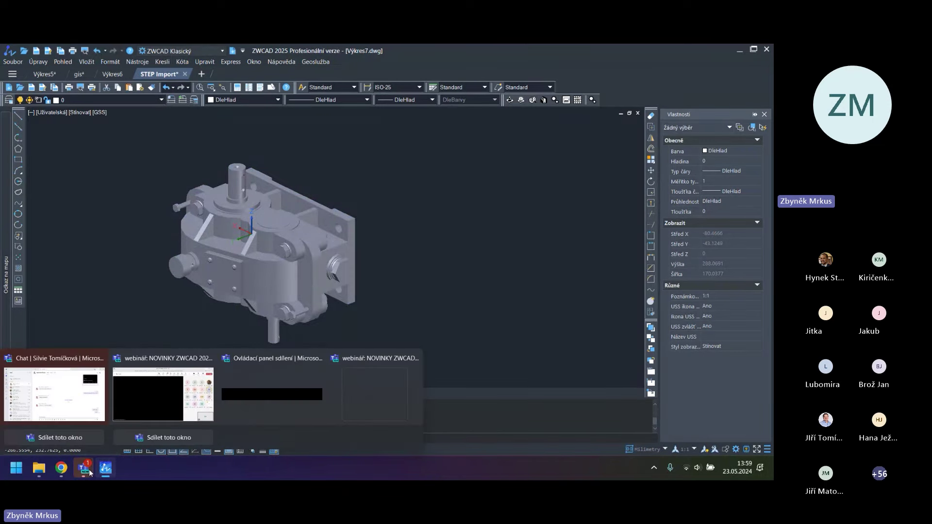
pyautogui.click(133, 394)
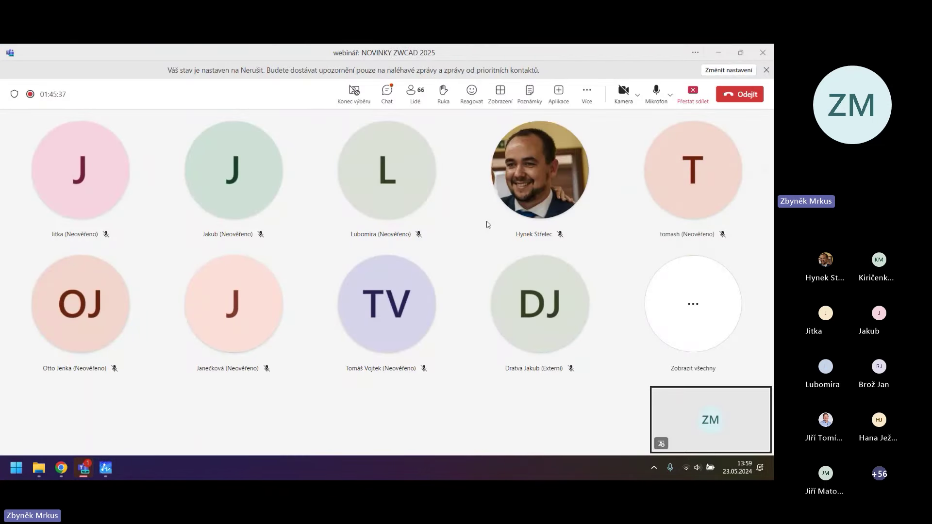
pyautogui.click(386, 97)
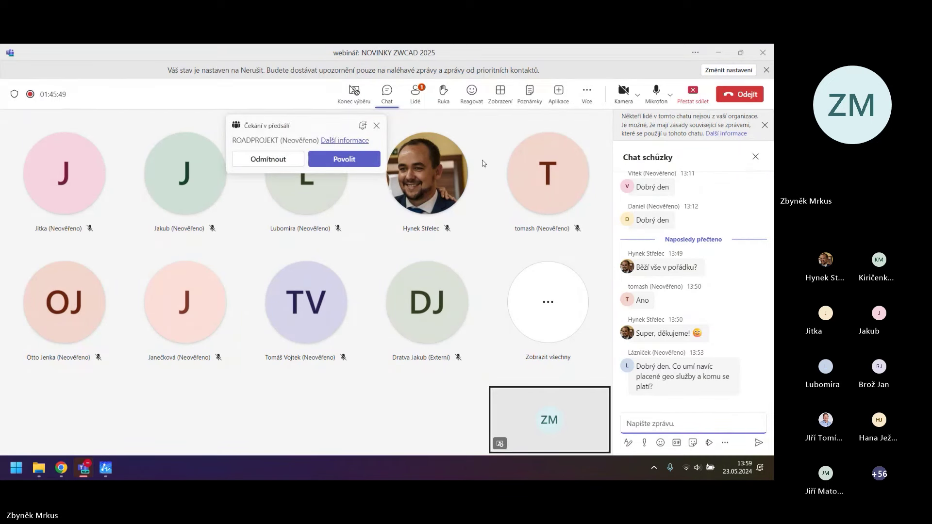
pyautogui.click(363, 161)
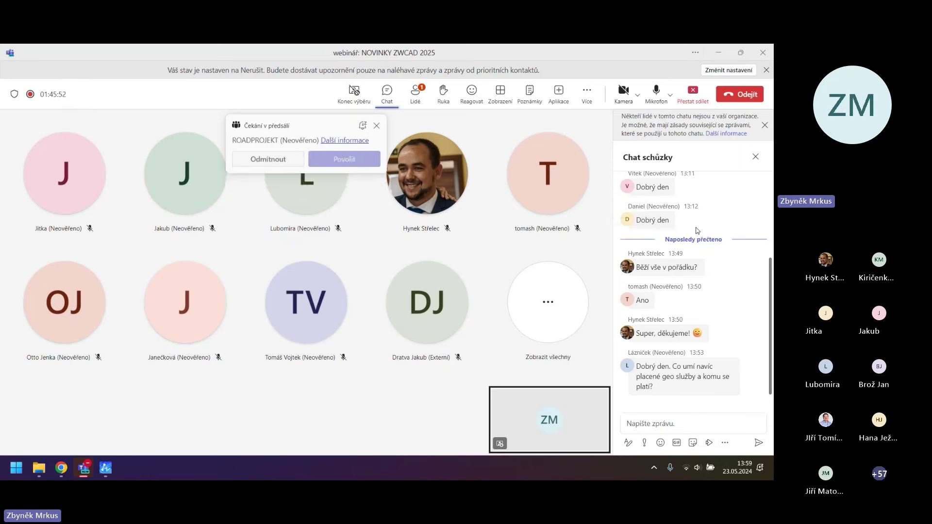
pyautogui.click(415, 96)
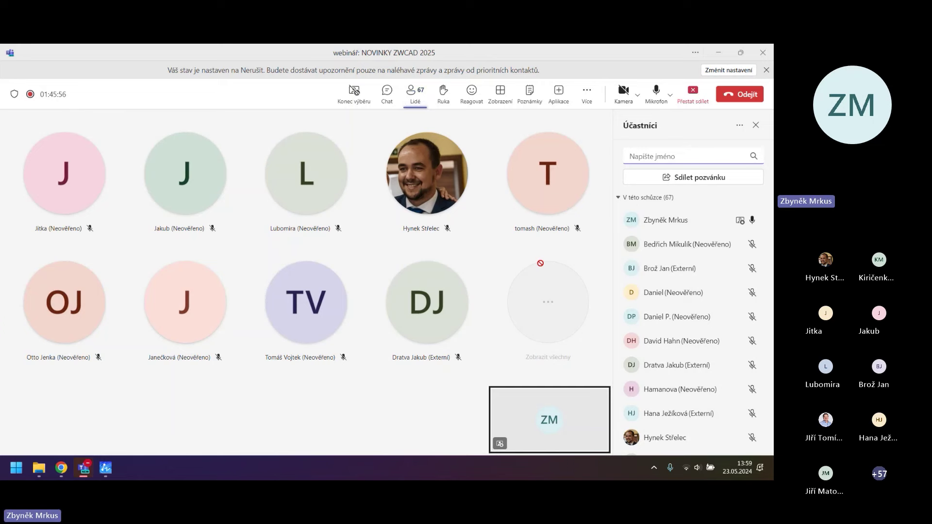
pyautogui.moveTo(105, 467)
pyautogui.click(368, 388)
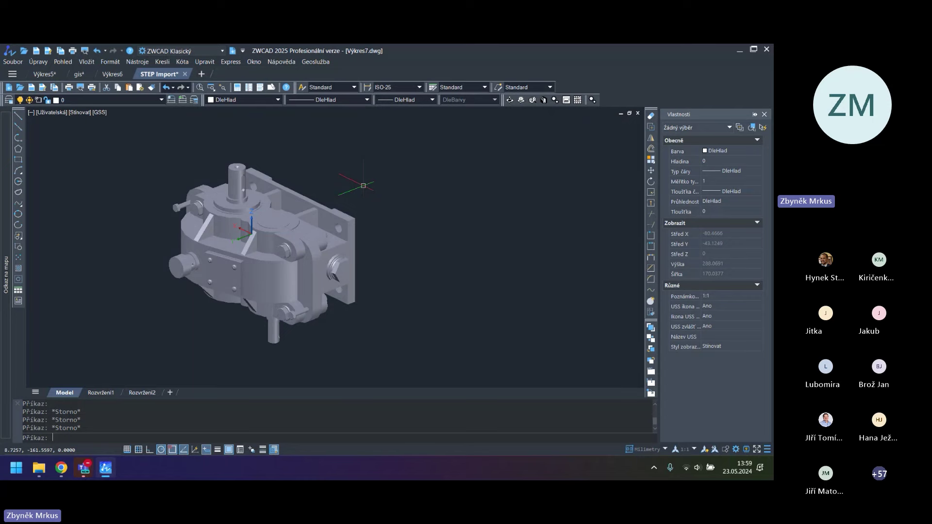
# Read the question about paid geo services in the Microsoft Teams meeting chat, and return to ZWCAD
pyautogui.moveTo(84, 467)
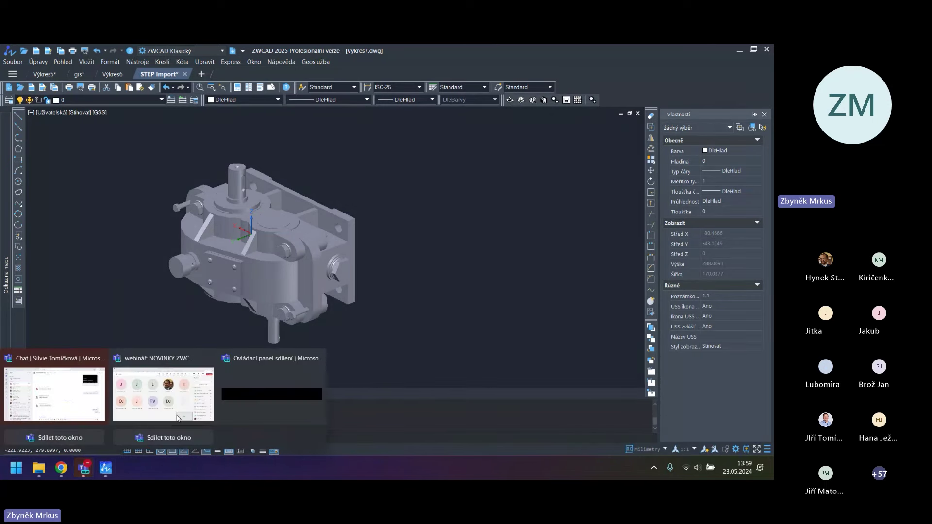
pyautogui.click(163, 394)
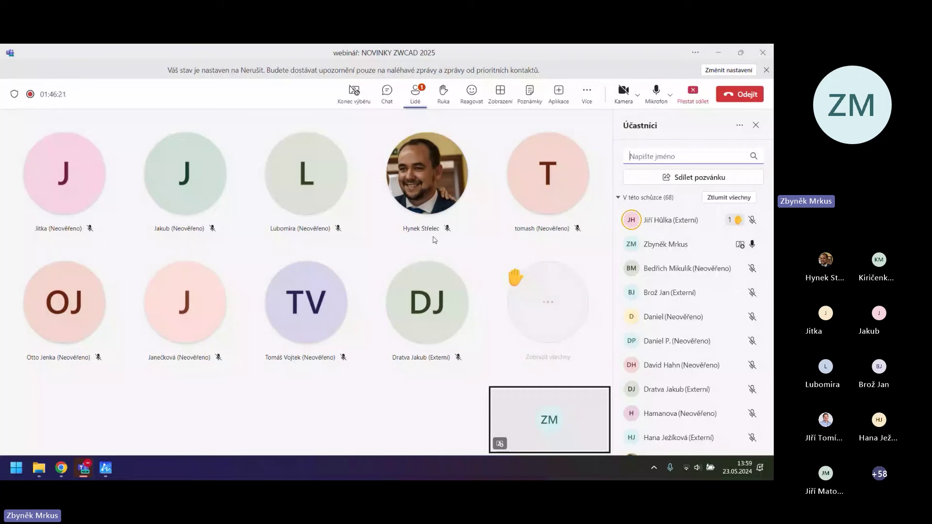
pyautogui.click(387, 93)
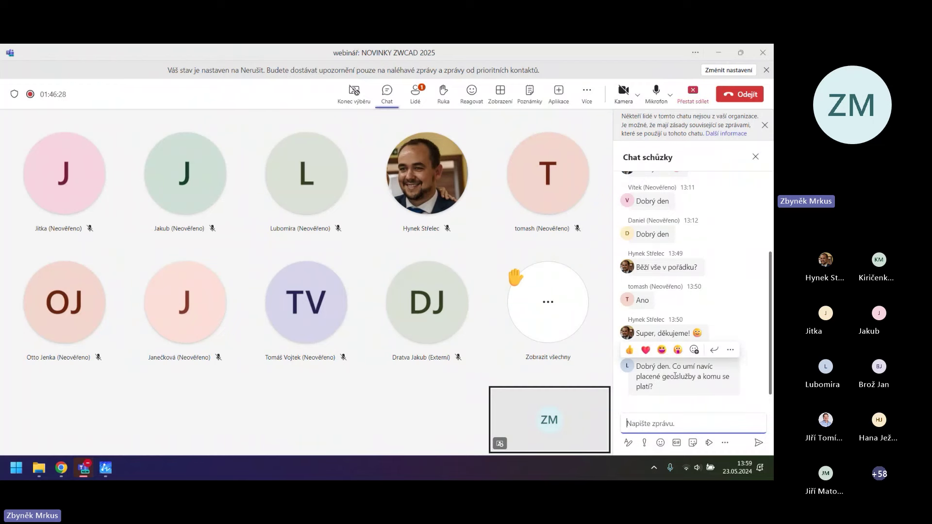
pyautogui.click(719, 52)
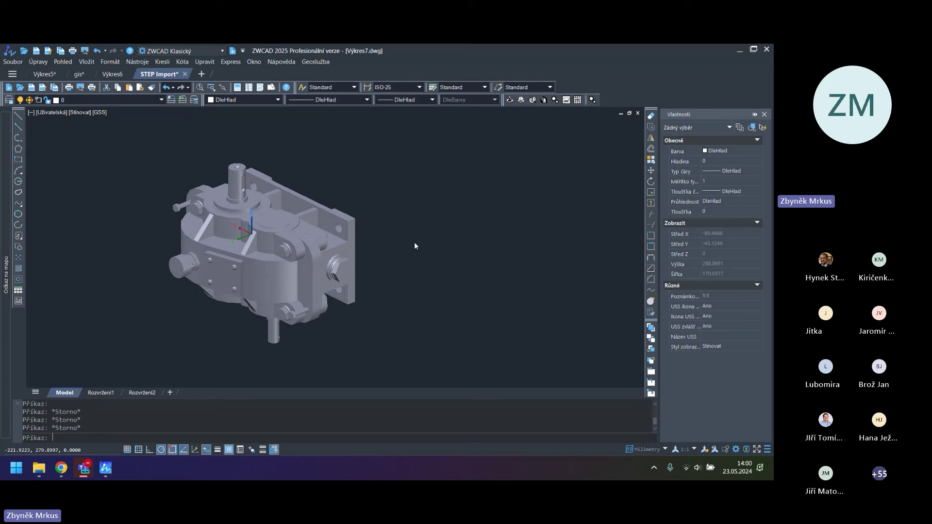
# Switch the imported gearbox model to the 2D Drátový model visual style
pyautogui.moveTo(414, 246)
pyautogui.keyDown('shift'); pyautogui.mouseDown(button='middle')
pyautogui.moveTo(468, 266)
pyautogui.moveTo(378, 266)
pyautogui.moveTo(363, 257)
pyautogui.moveTo(258, 270)
pyautogui.moveTo(268, 273)
pyautogui.mouseUp(button='middle'); pyautogui.keyUp('shift')
pyautogui.scroll(-3, 468, 266)
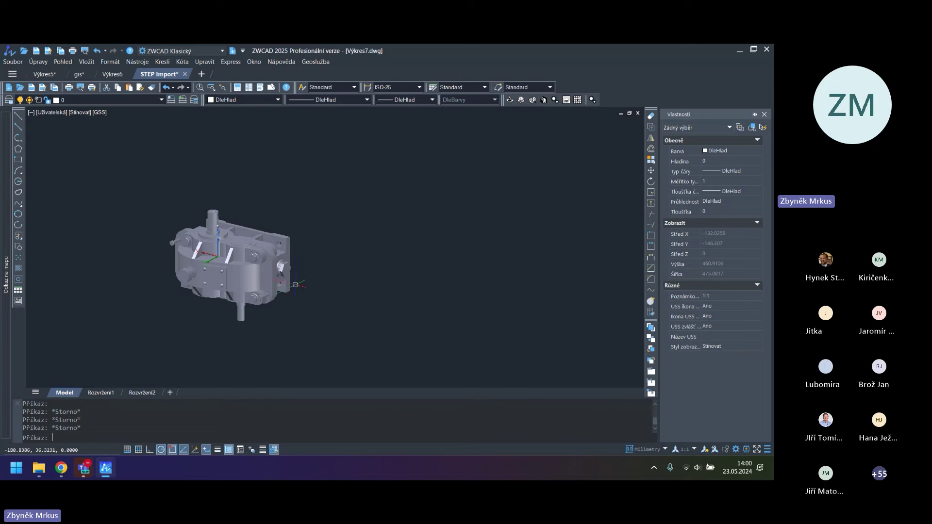
pyautogui.moveTo(233, 272); pyautogui.dragTo(156, 252, button='middle')
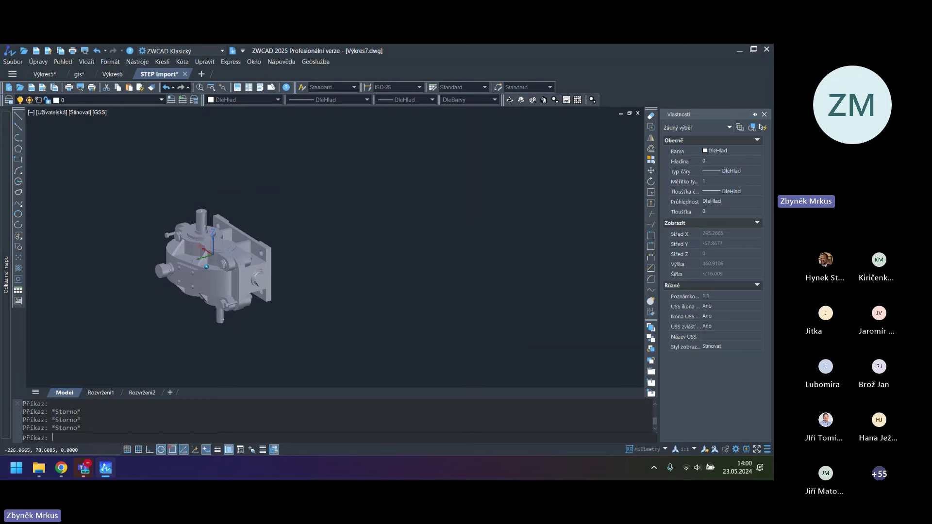
pyautogui.scroll(5, 214, 263)
pyautogui.keyDown('shift'); pyautogui.moveTo(214, 262); pyautogui.dragTo(219, 243, button='middle'); pyautogui.keyUp('shift')
pyautogui.scroll(-4, 237, 218)
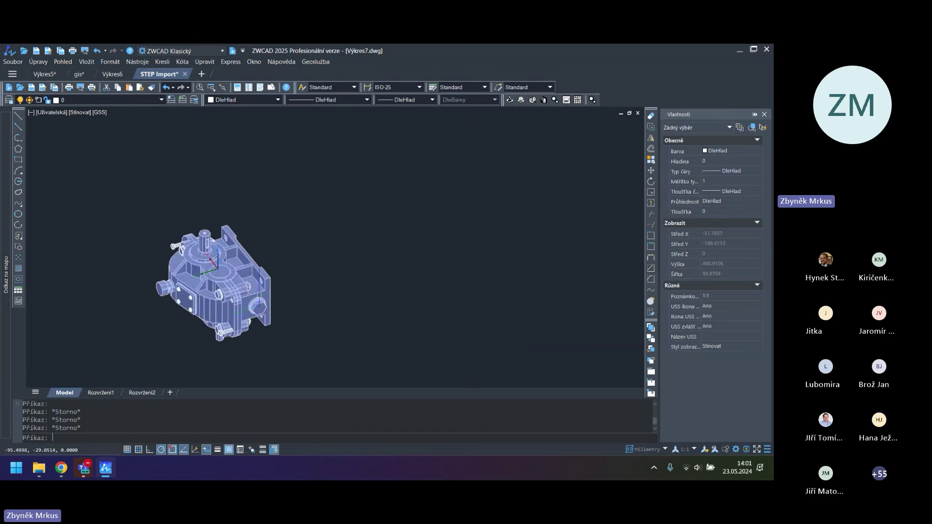
pyautogui.moveTo(260, 296)
pyautogui.keyDown('shift'); pyautogui.mouseDown(button='middle')
pyautogui.moveTo(281, 303)
pyautogui.moveTo(282, 273)
pyautogui.mouseUp(button='middle'); pyautogui.keyUp('shift')
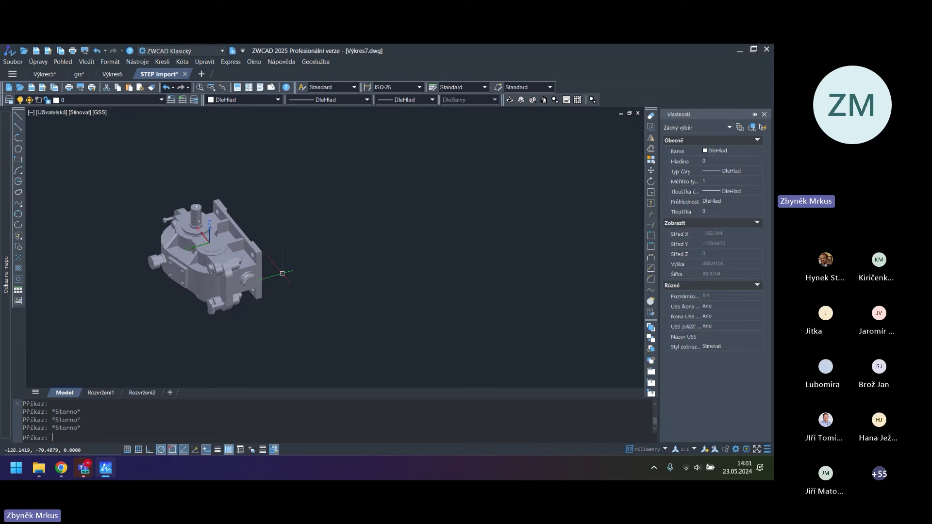
pyautogui.click(73, 112)
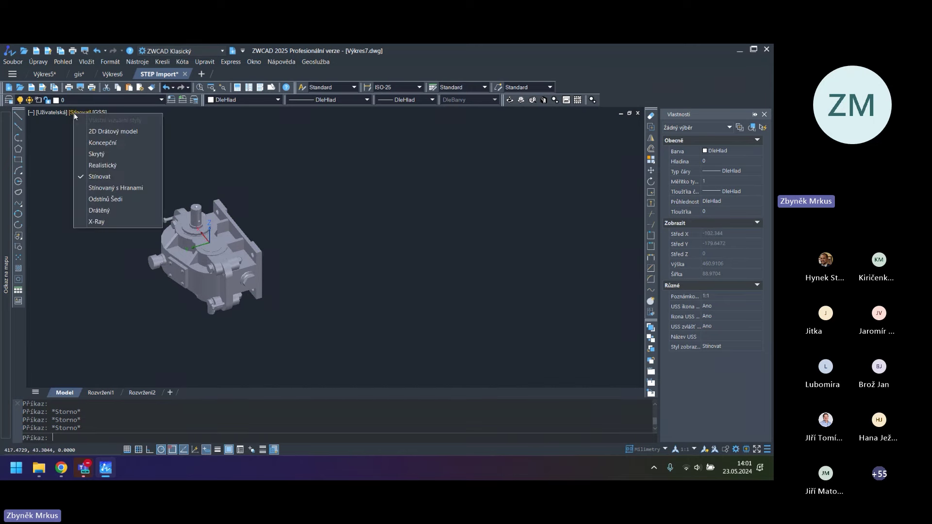
pyautogui.click(109, 133)
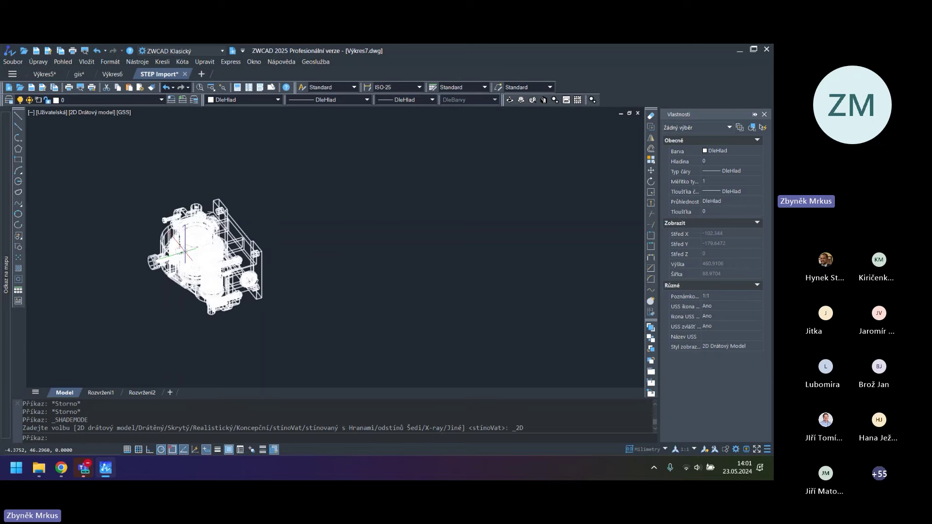
# Display the imported gearbox model in the Stínovaný s Hranami visual style
pyautogui.scroll(2, 221, 261)
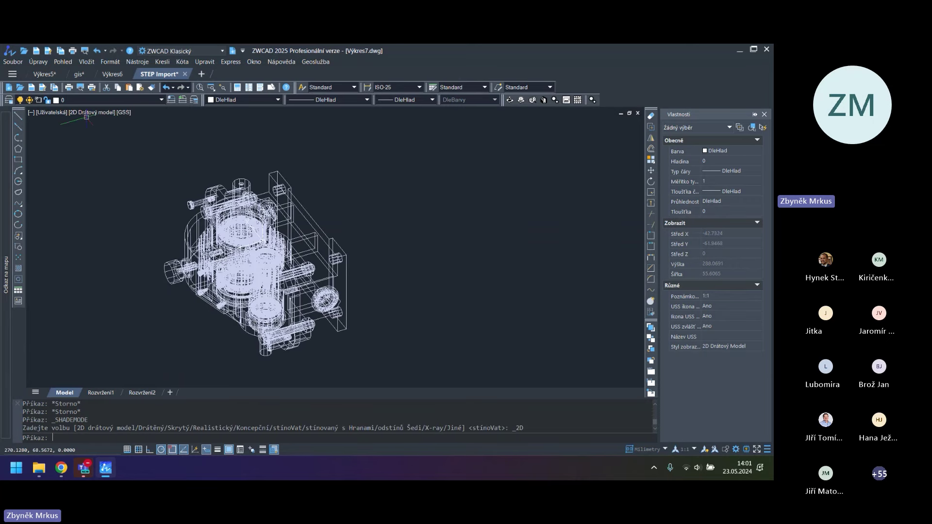
pyautogui.click(88, 113)
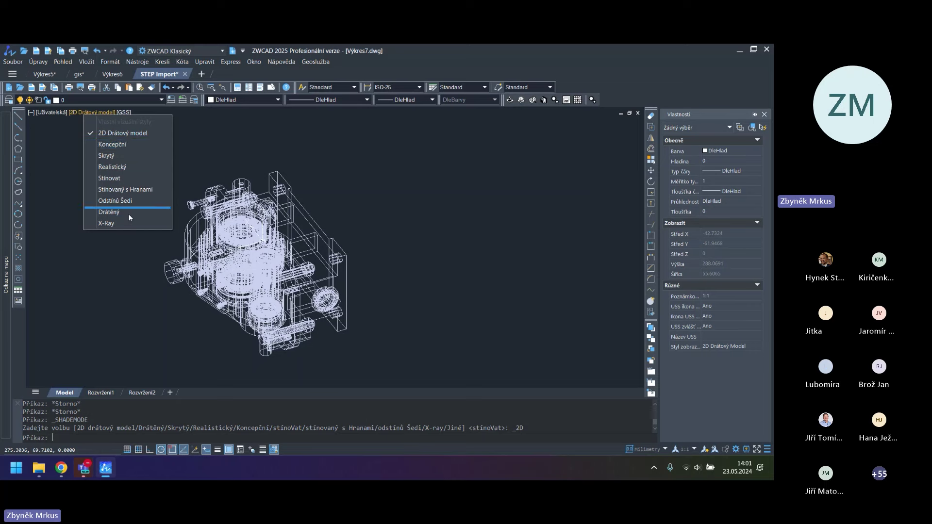
pyautogui.click(122, 190)
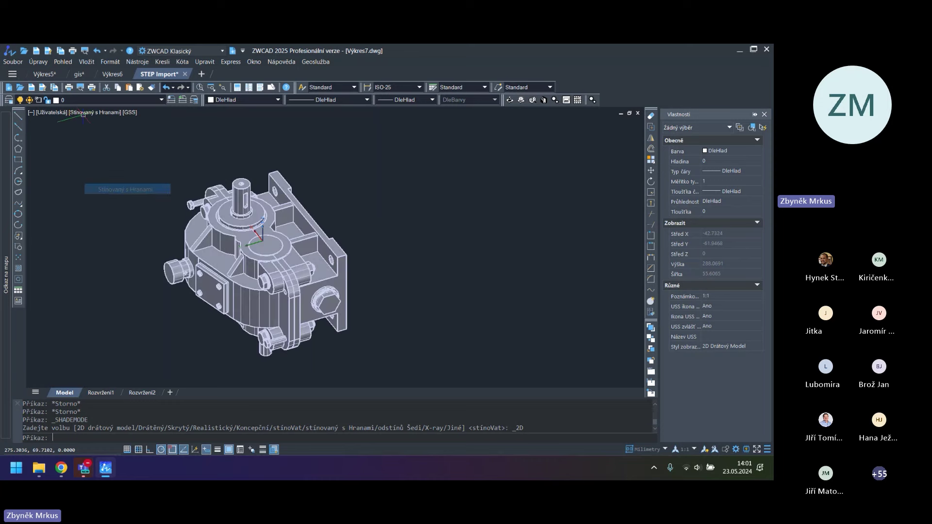
# Switch the gearbox model to the X-Ray visual style and inspect its internal parts from another side
pyautogui.click(78, 119)
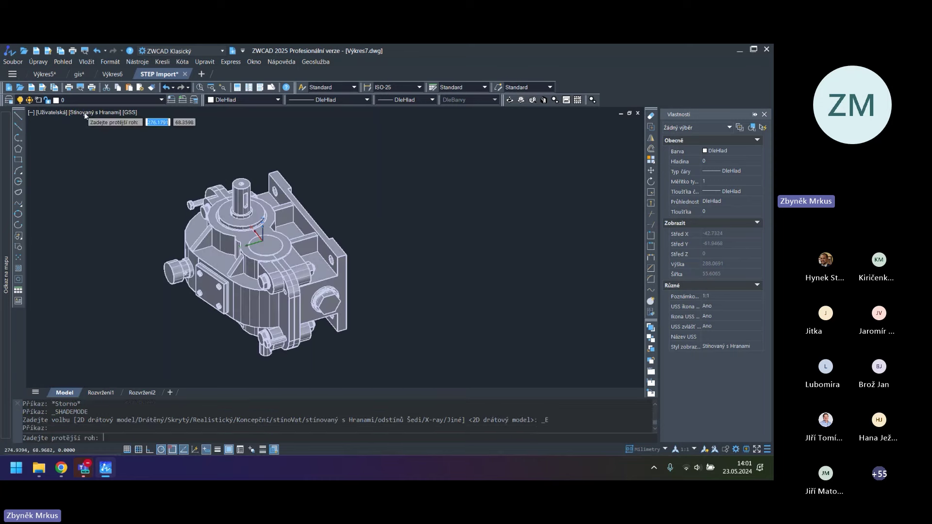
pyautogui.click(83, 112)
pyautogui.click(96, 112)
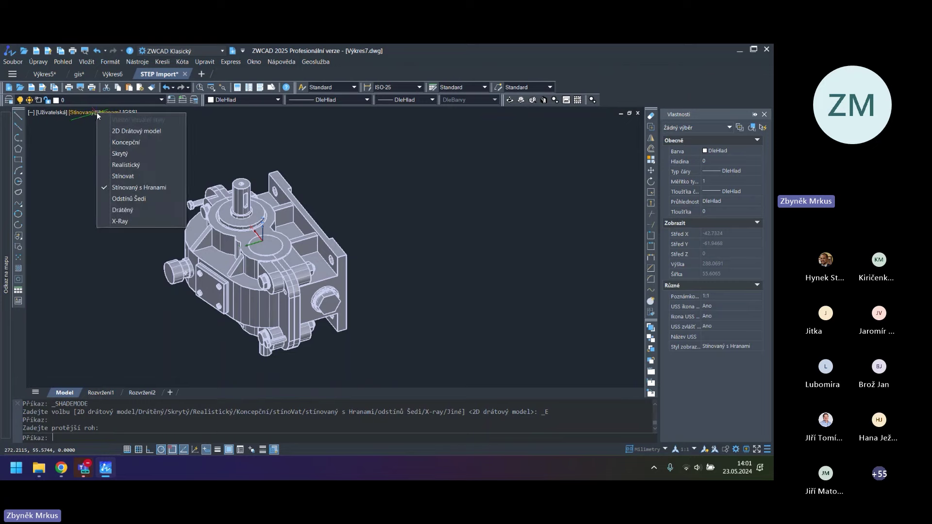
pyautogui.click(122, 222)
pyautogui.moveTo(117, 222); pyautogui.dragTo(50, 216, button='middle')
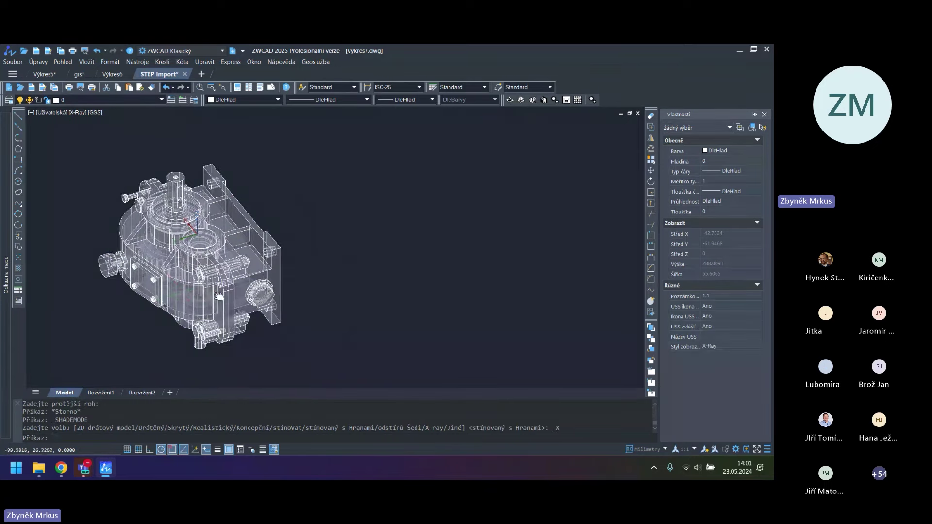
pyautogui.scroll(5, 213, 285)
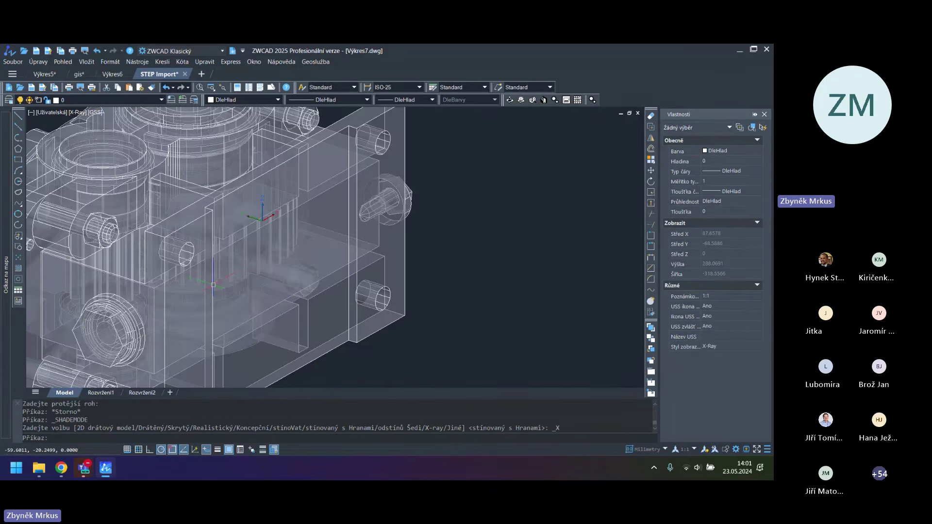
pyautogui.keyDown('shift'); pyautogui.moveTo(213, 285); pyautogui.dragTo(245, 238, button='middle'); pyautogui.keyUp('shift')
pyautogui.scroll(-6, 228, 248)
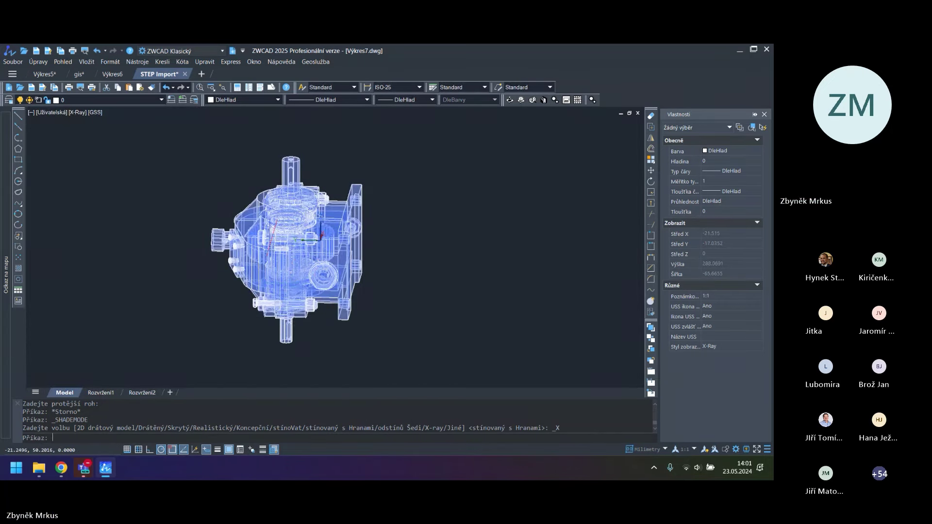
# Isolate the whole gearbox block with Izolovat objekty
pyautogui.click(310, 262)
pyautogui.rightClick(310, 262)
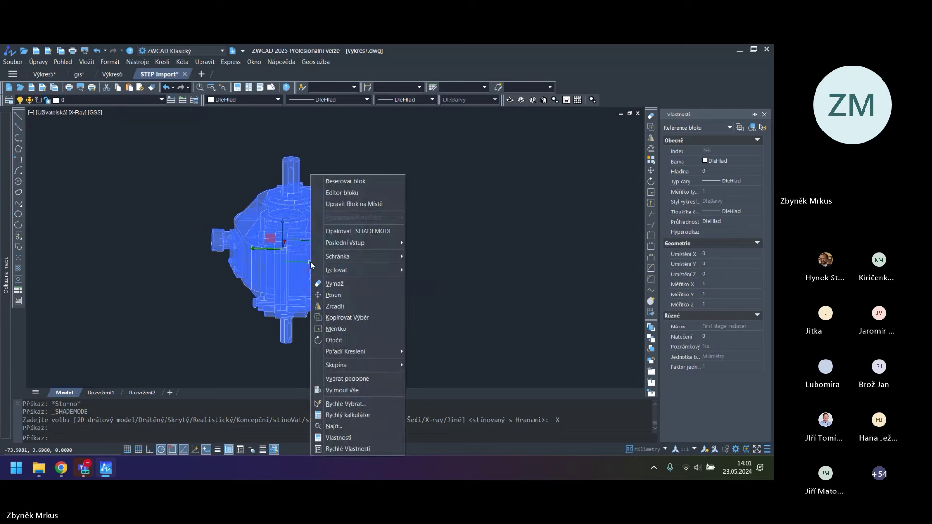
pyautogui.moveTo(351, 272)
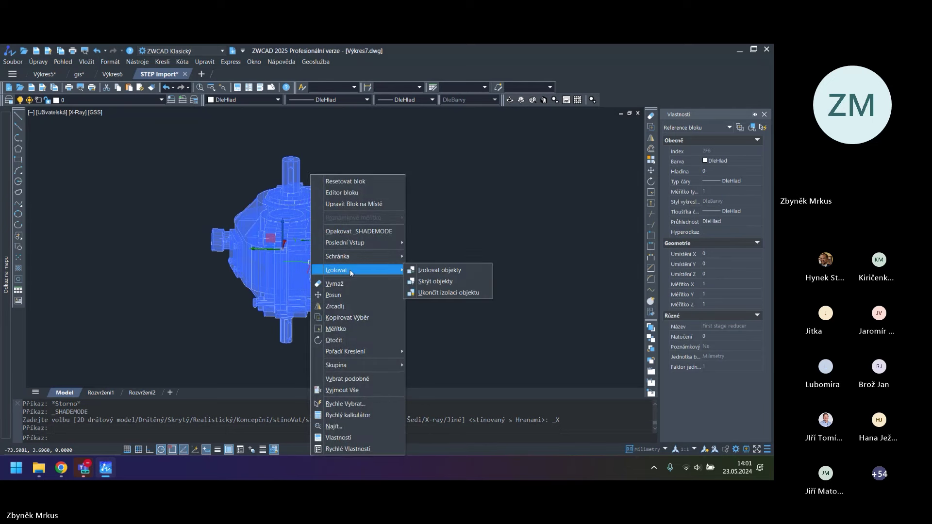
pyautogui.click(435, 270)
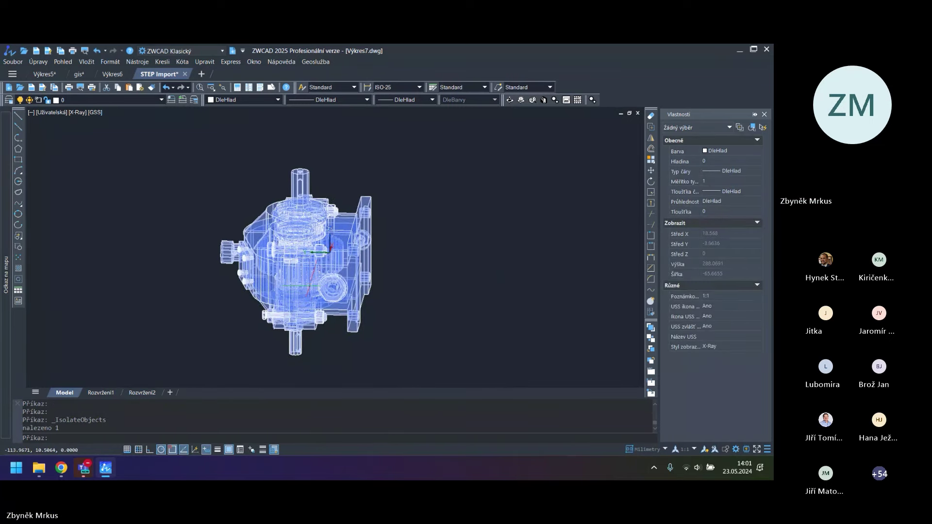
# Try hiding the whole gearbox block with Skrýt objekty, and undo the hiding
pyautogui.rightClick(354, 171)
pyautogui.moveTo(400, 269)
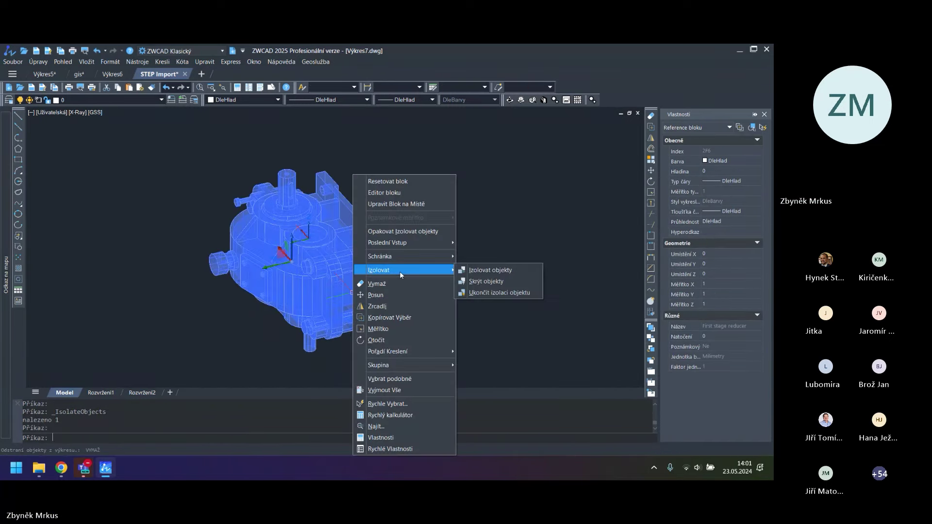
pyautogui.click(469, 281)
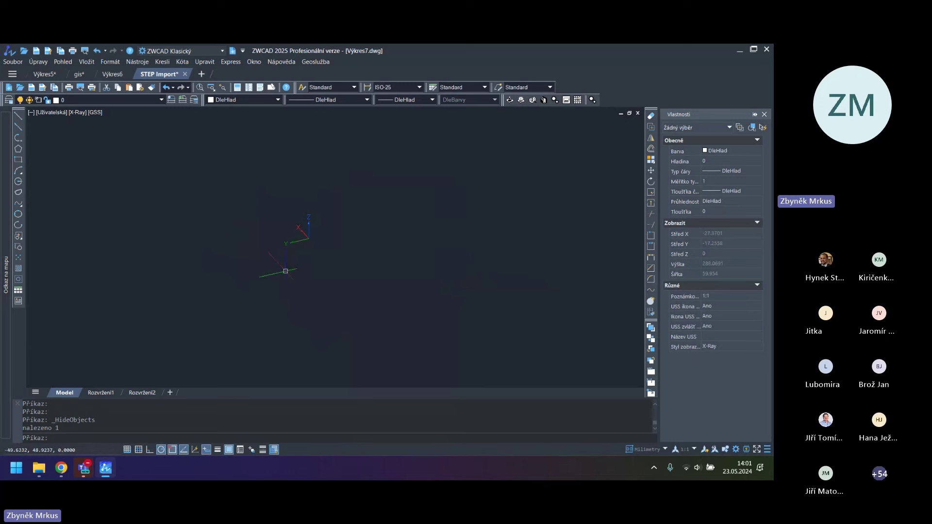
pyautogui.hotkey('ctrl', 'z')
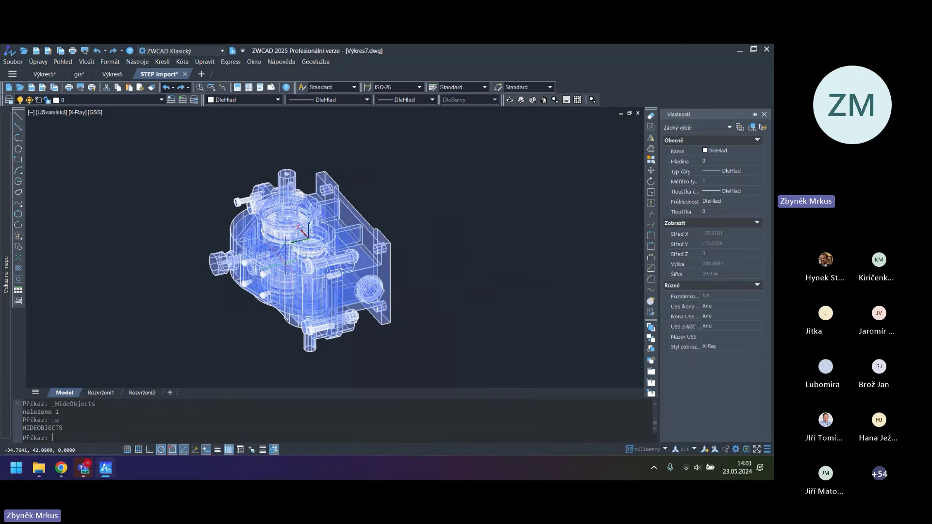
pyautogui.press('Escape')
pyautogui.press('Escape')
pyautogui.press('Escape')
# Explode the gearbox block into its component parts with ROZLOŽ
pyautogui.keyDown('shift'); pyautogui.moveTo(301, 262); pyautogui.dragTo(282, 265, button='middle'); pyautogui.keyUp('shift')
pyautogui.click(326, 281)
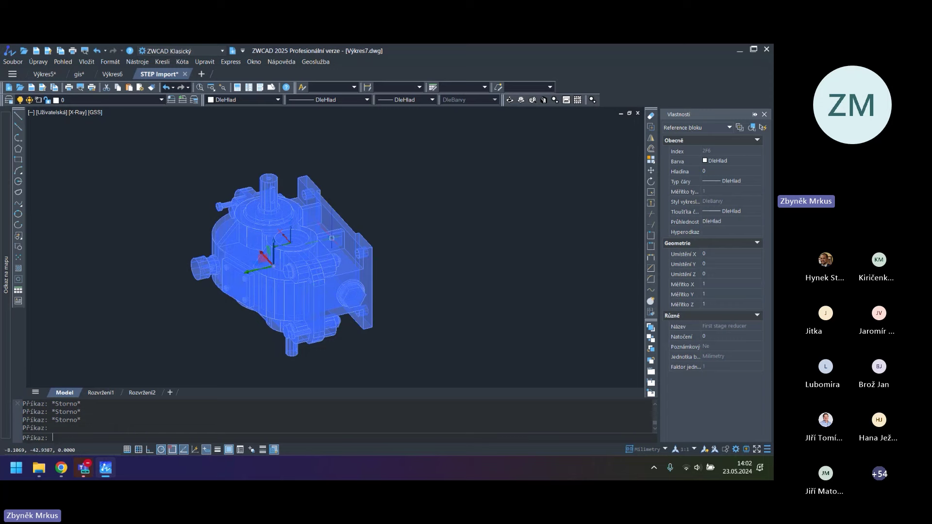
pyautogui.write('x')
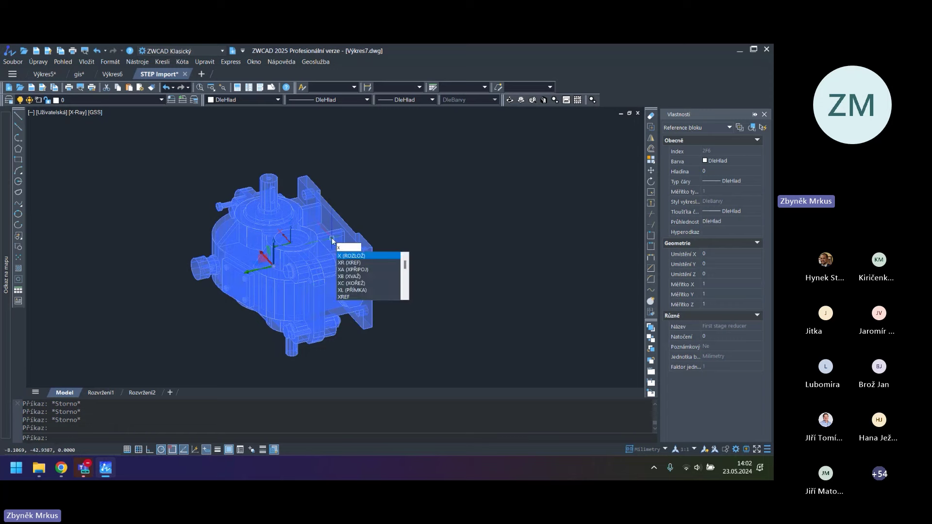
pyautogui.press('Return')
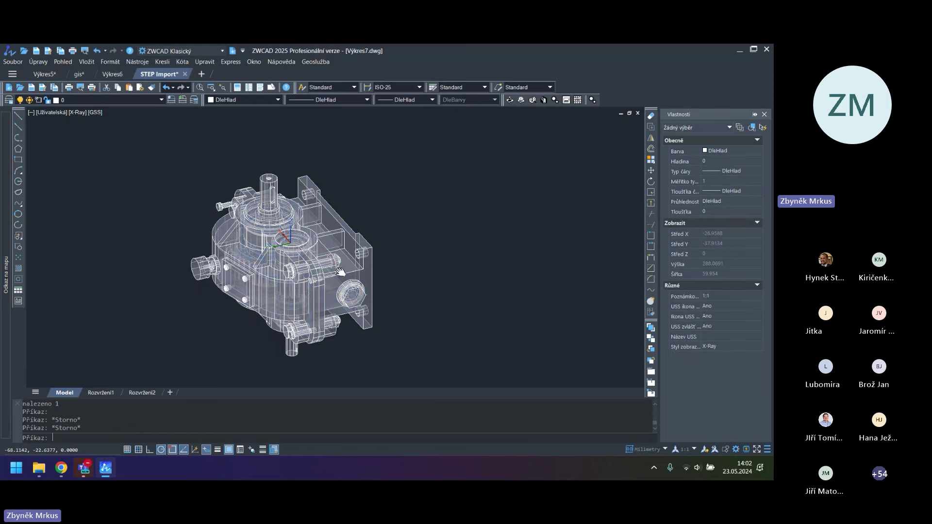
# Hide the box seat, the housing half with the mounting flange, to expose the gears inside
pyautogui.moveTo(337, 268); pyautogui.dragTo(313, 241, button='middle')
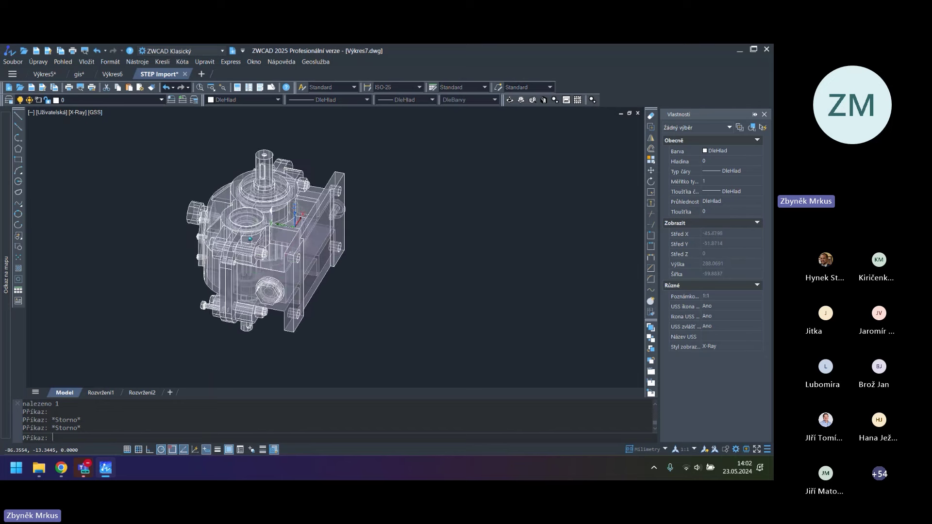
pyautogui.scroll(3, 313, 241)
pyautogui.click(293, 263)
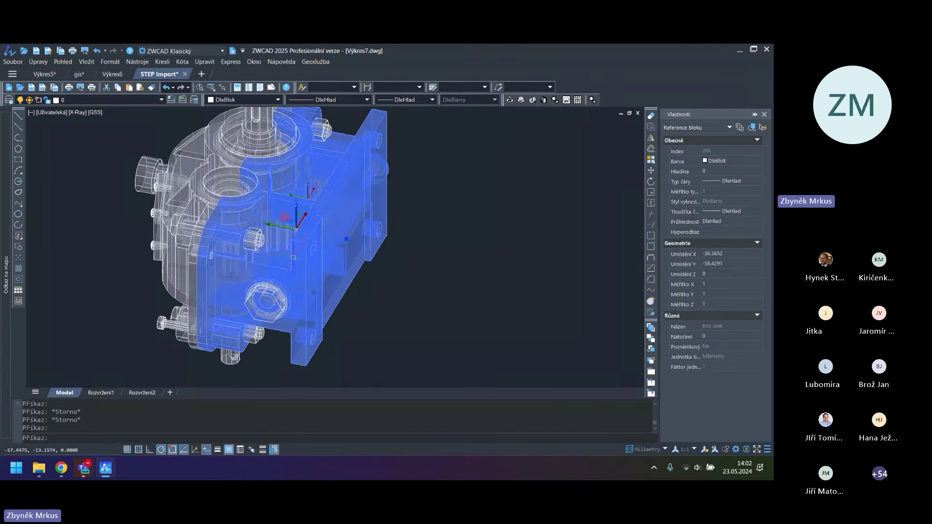
pyautogui.rightClick(290, 264)
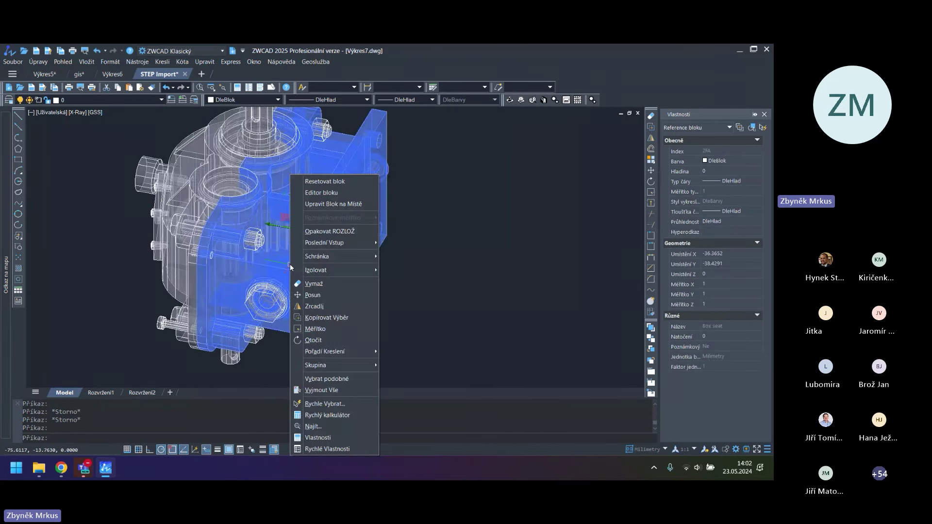
pyautogui.moveTo(317, 274)
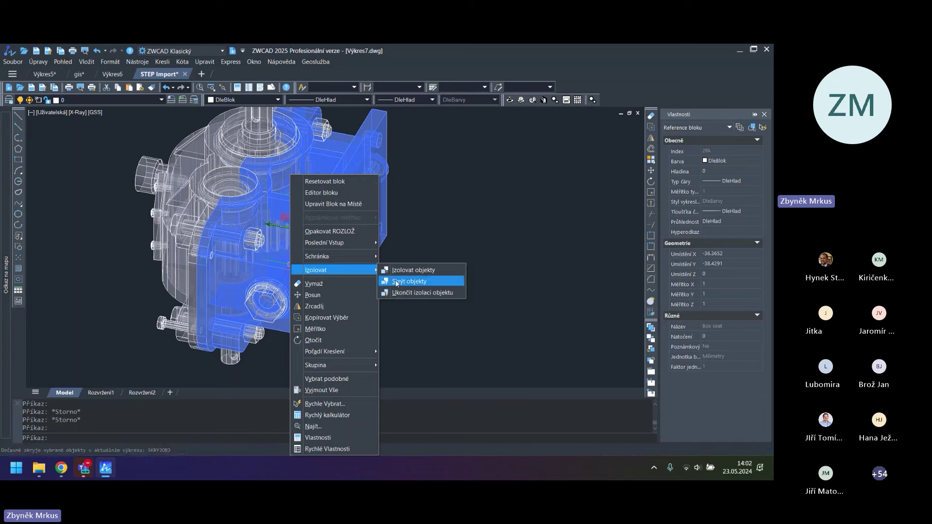
pyautogui.click(409, 281)
pyautogui.keyDown('shift'); pyautogui.moveTo(356, 283); pyautogui.dragTo(207, 285, button='middle'); pyautogui.keyUp('shift')
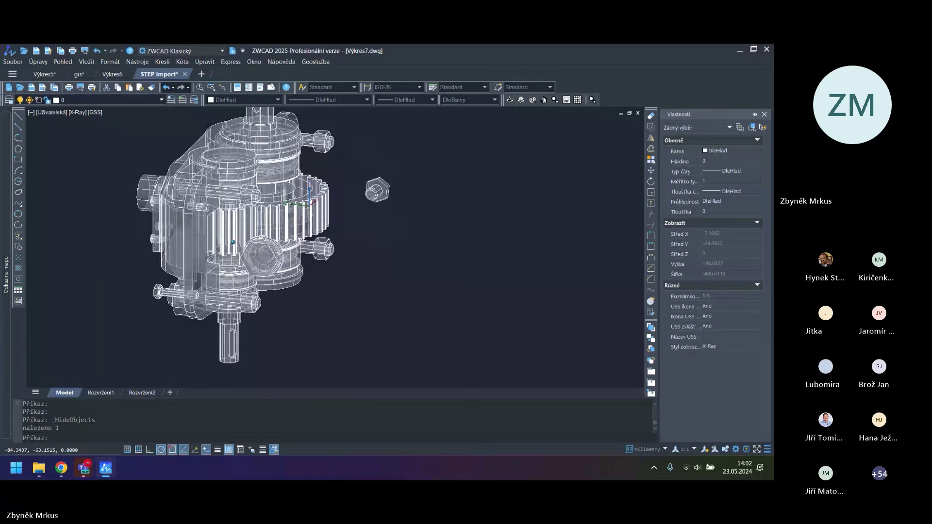
# End the object isolation to restore the box seat, and switch the model to the Stínovat visual style
pyautogui.click(725, 449)
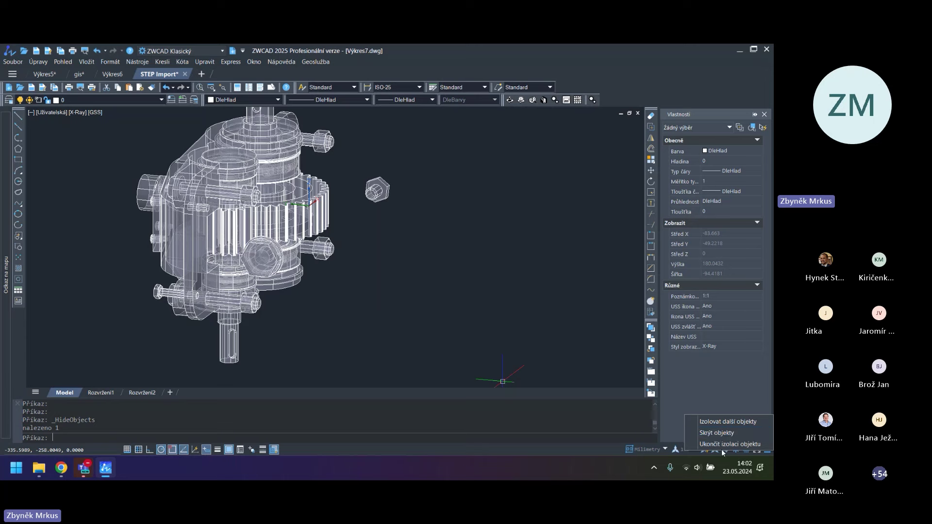
pyautogui.click(721, 444)
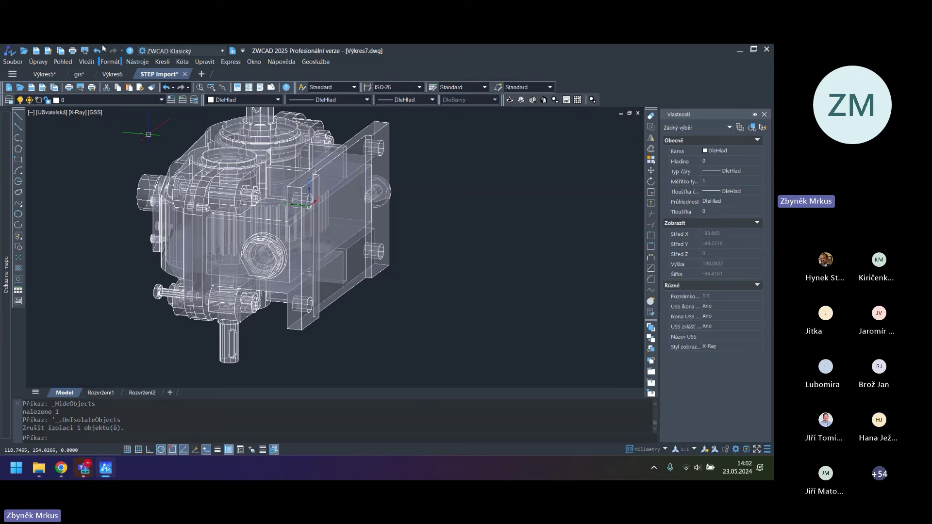
pyautogui.press('Escape')
pyautogui.keyDown('shift'); pyautogui.moveTo(286, 302); pyautogui.dragTo(253, 297, button='middle'); pyautogui.keyUp('shift')
pyautogui.keyDown('shift'); pyautogui.moveTo(211, 259); pyautogui.dragTo(237, 253, button='middle'); pyautogui.keyUp('shift')
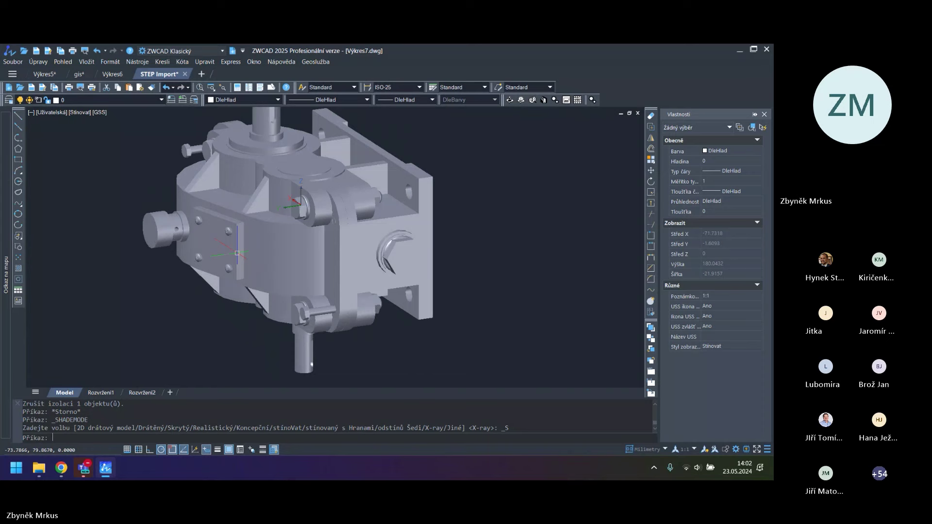
# Hide the box cover of the gearbox and the driven gear behind it
pyautogui.click(230, 170)
pyautogui.rightClick(230, 170)
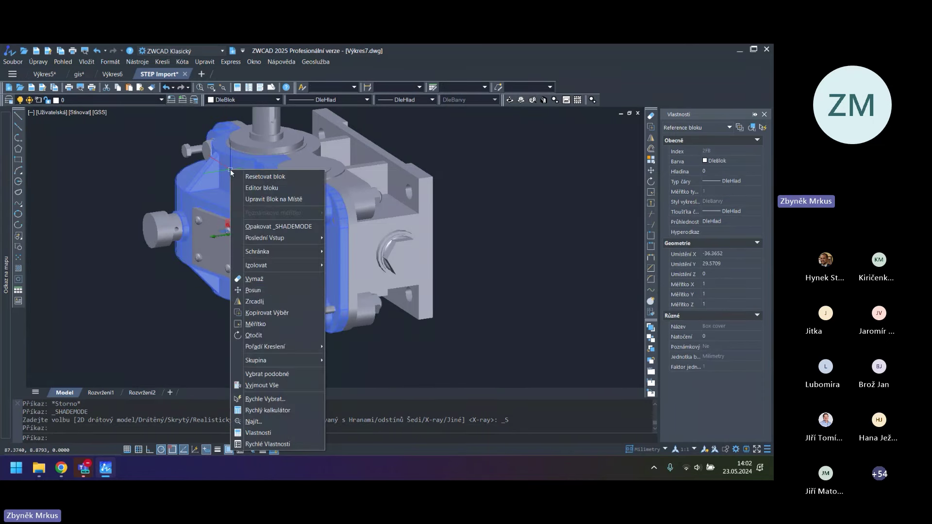
pyautogui.moveTo(280, 267)
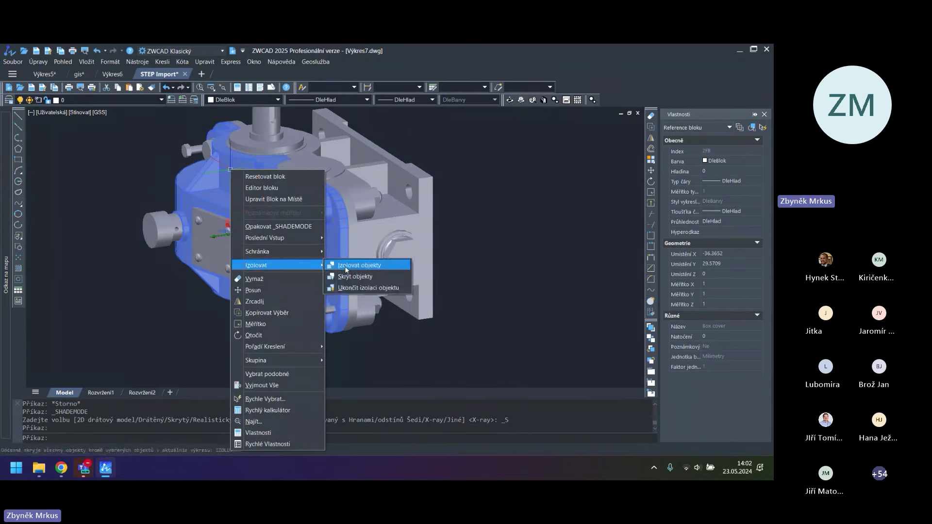
pyautogui.click(368, 276)
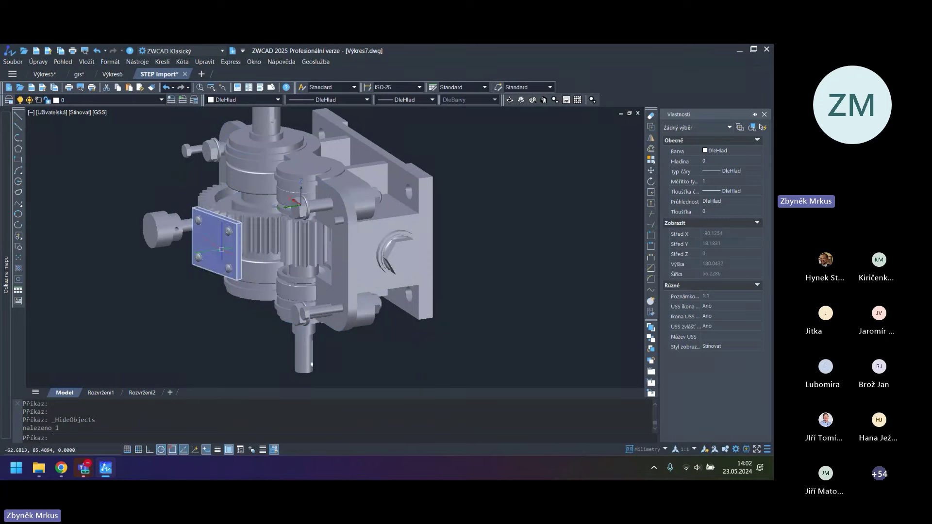
pyautogui.click(261, 243)
pyautogui.rightClick(261, 242)
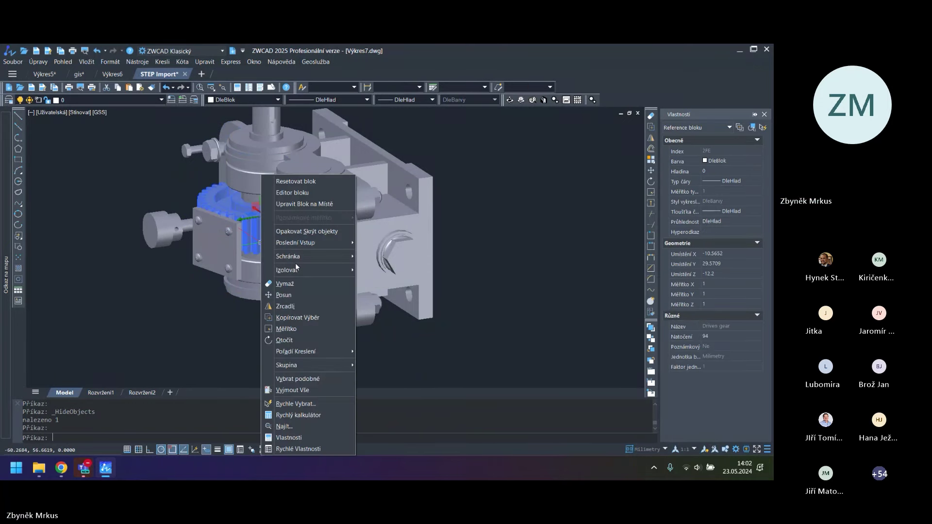
pyautogui.moveTo(296, 270)
pyautogui.click(398, 280)
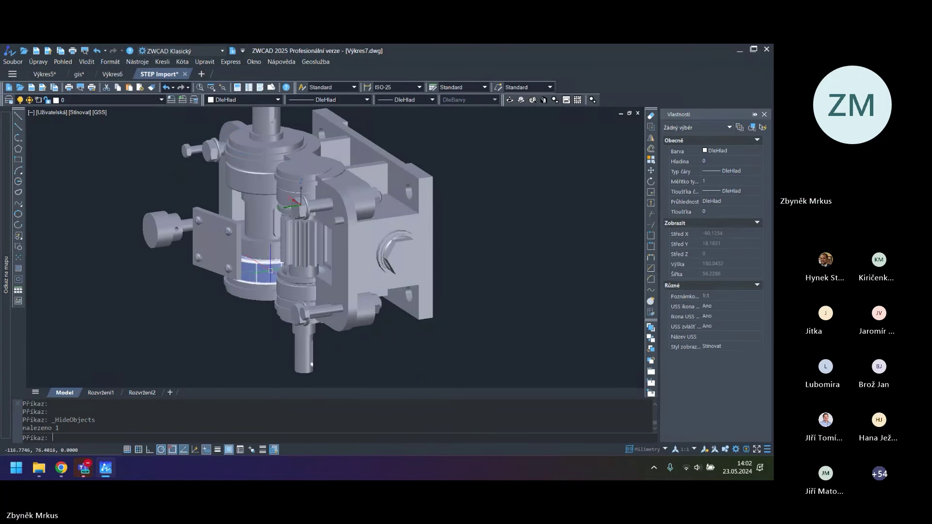
# Inspect the opened gearbox, and end the object isolation to restore the hidden cover and gear
pyautogui.keyDown('shift'); pyautogui.moveTo(398, 280); pyautogui.dragTo(325, 245, button='middle'); pyautogui.keyUp('shift')
pyautogui.scroll(5, 339, 228)
pyautogui.scroll(-10, 252, 257)
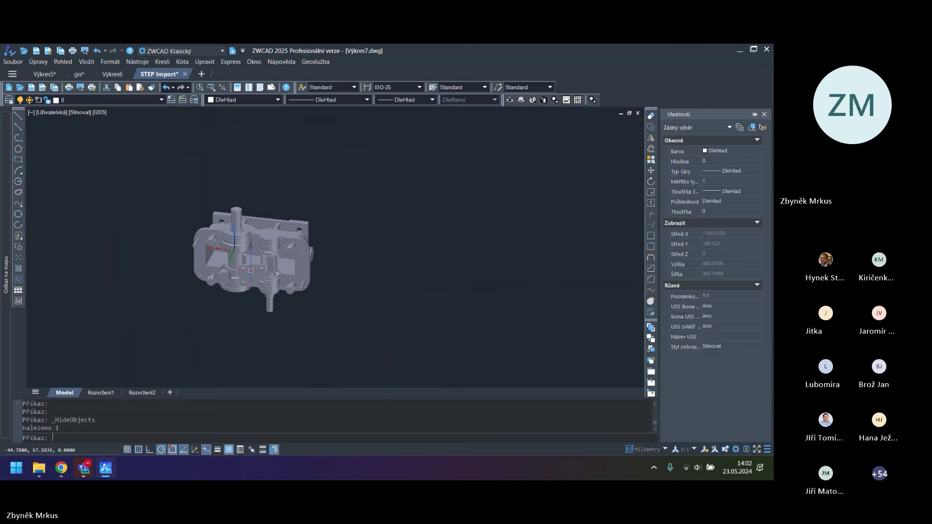
pyautogui.click(725, 450)
pyautogui.click(724, 442)
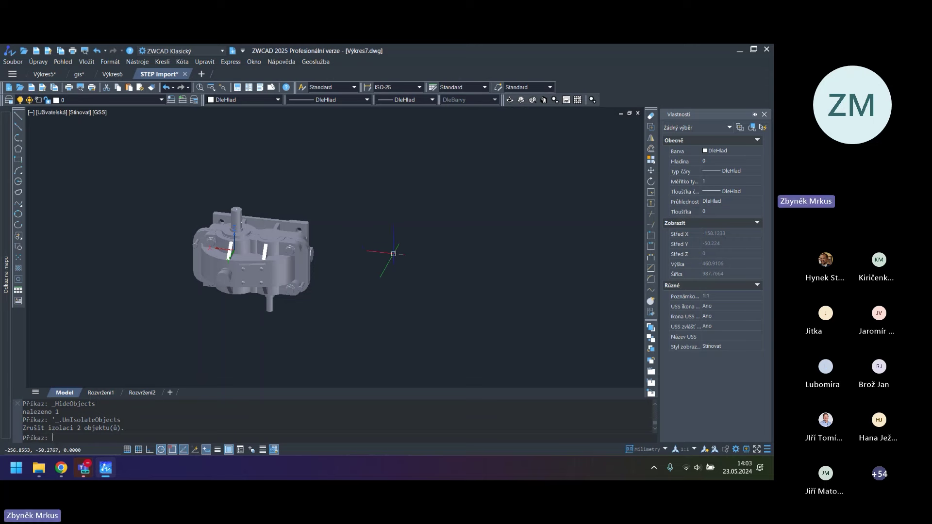
# Switch the workspace to 3D modelování and display the Tělesa tool set for solid modelling
pyautogui.click(186, 49)
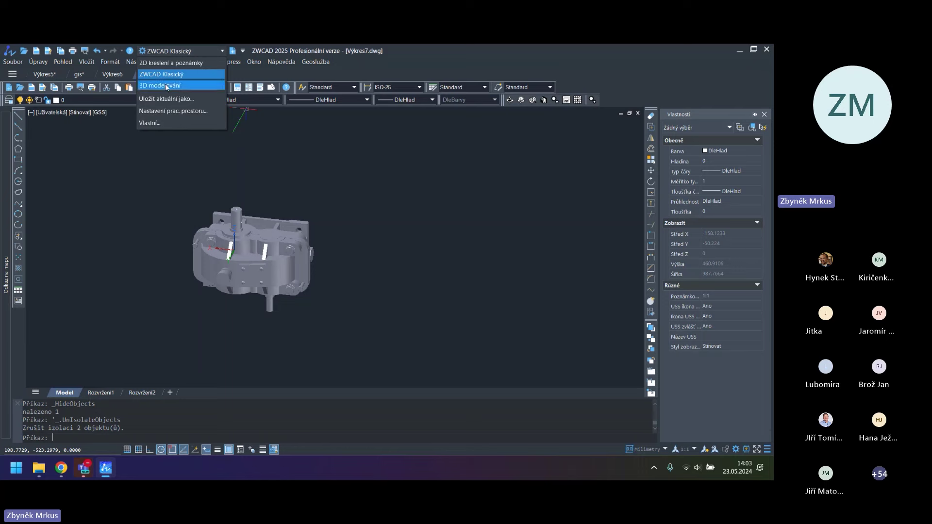
pyautogui.click(167, 86)
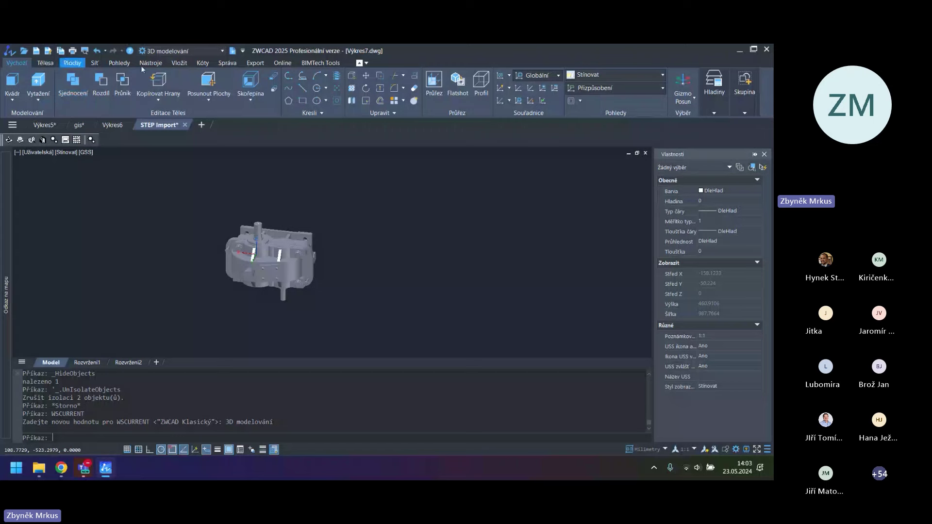
pyautogui.click(95, 63)
pyautogui.click(46, 63)
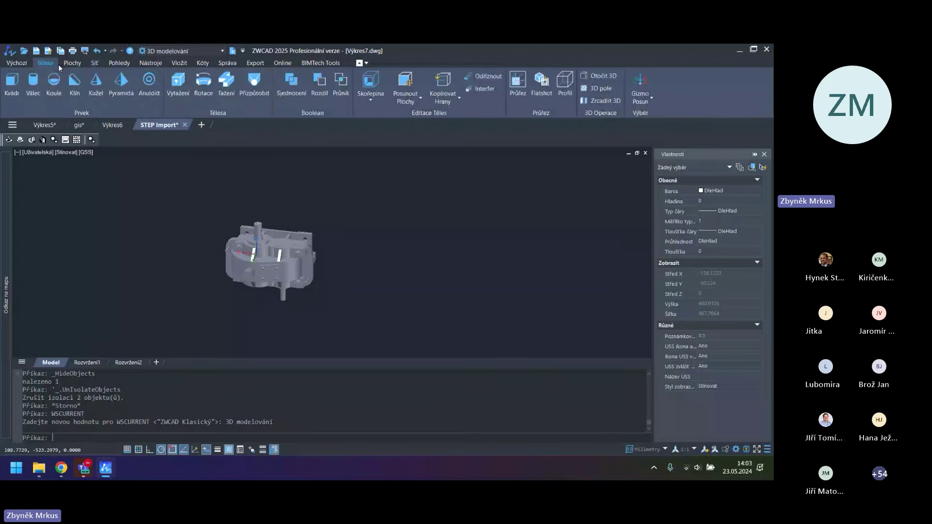
# Look through the Plochy, Síť and Pohledy tool sets, view the gearbox from its side, and return to the Výchozí tool set
pyautogui.click(70, 64)
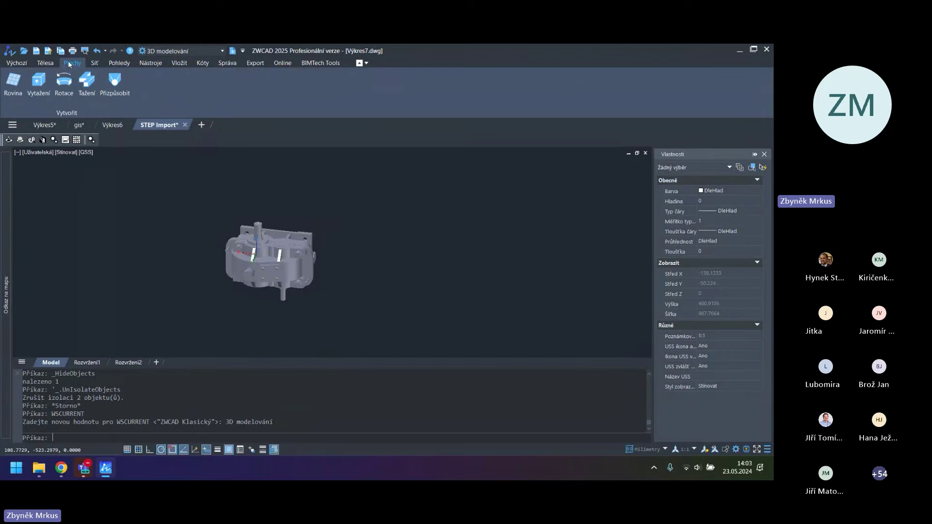
pyautogui.click(95, 63)
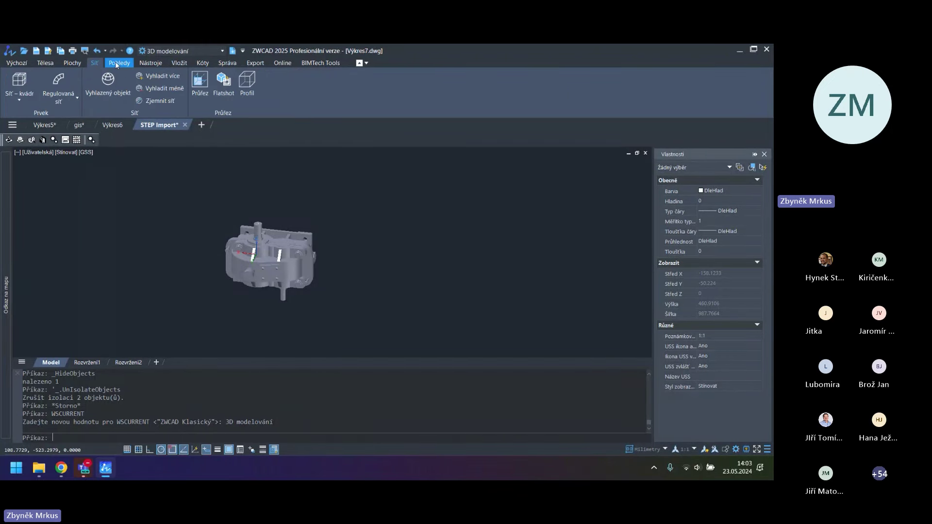
pyautogui.click(116, 62)
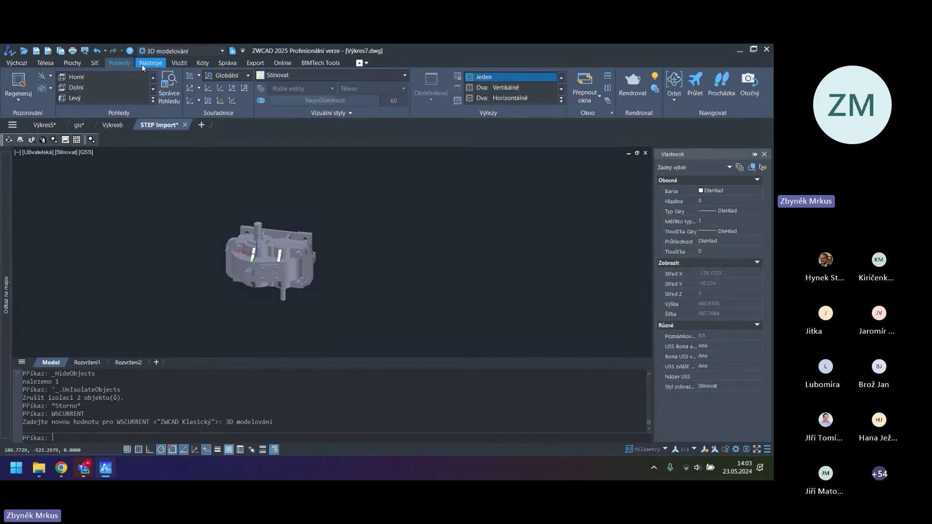
pyautogui.press('Escape')
pyautogui.press('Escape')
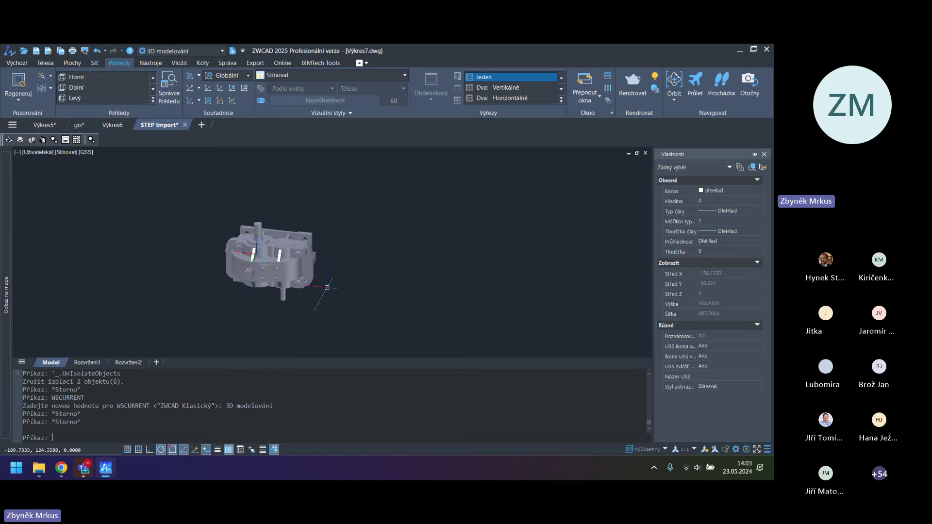
pyautogui.keyDown('shift'); pyautogui.moveTo(322, 290); pyautogui.dragTo(304, 286, button='middle'); pyautogui.keyUp('shift')
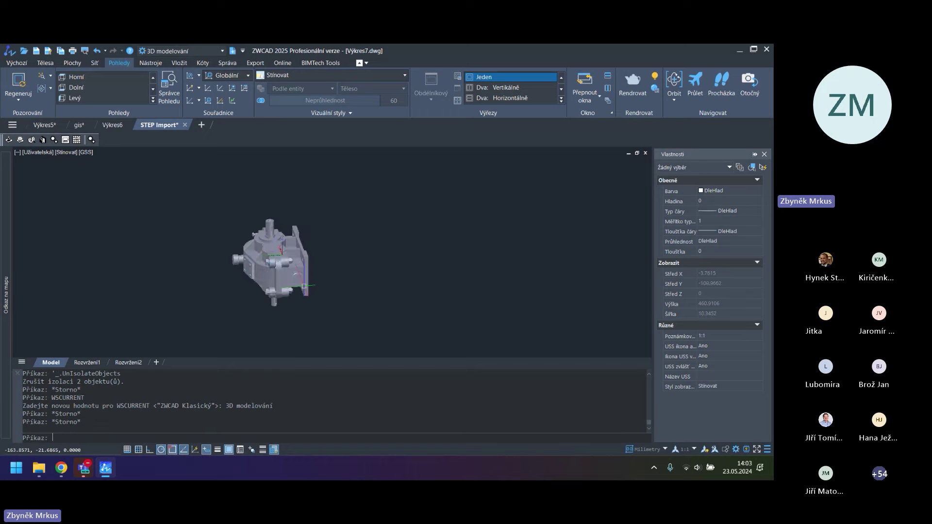
pyautogui.click(17, 62)
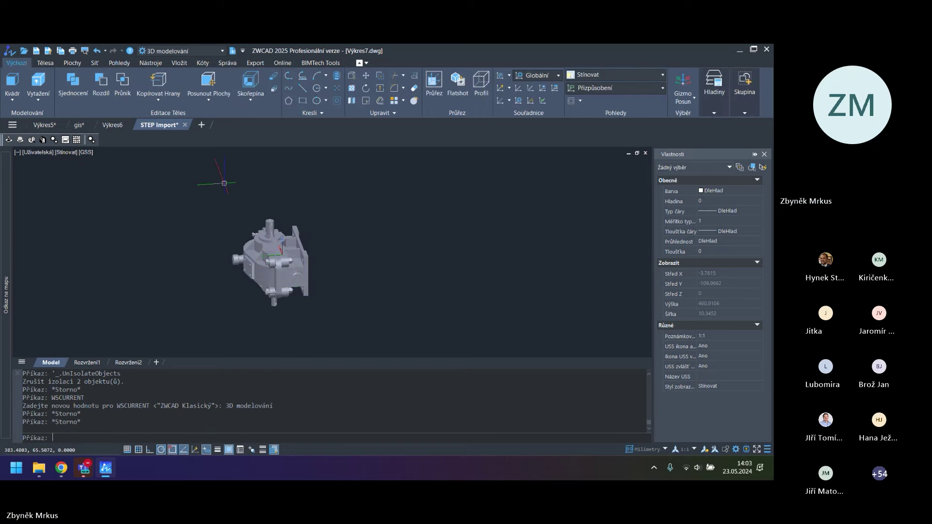
pyautogui.press('Escape')
pyautogui.press('Escape')
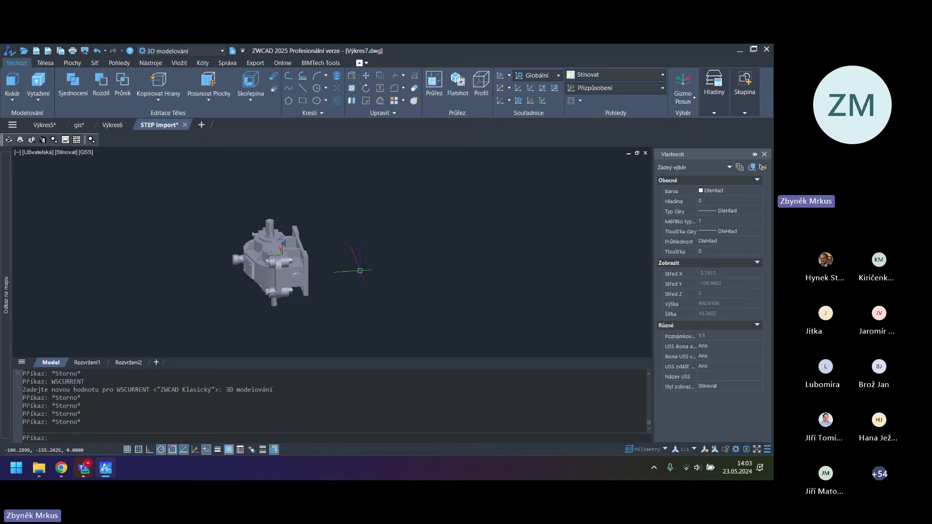
# Activate Gizmo Otočit and rotate the gearbox's box seat freehand about the gizmo's X axis
pyautogui.click(693, 98)
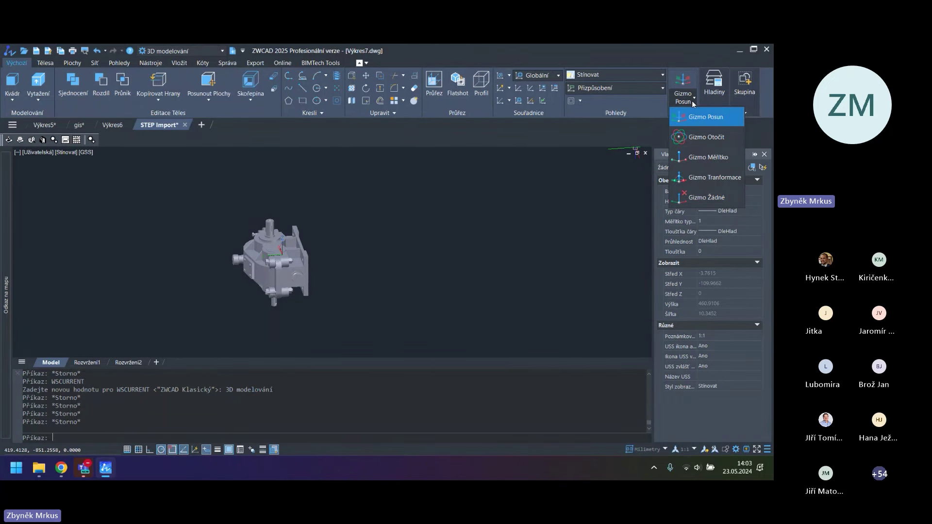
pyautogui.click(699, 139)
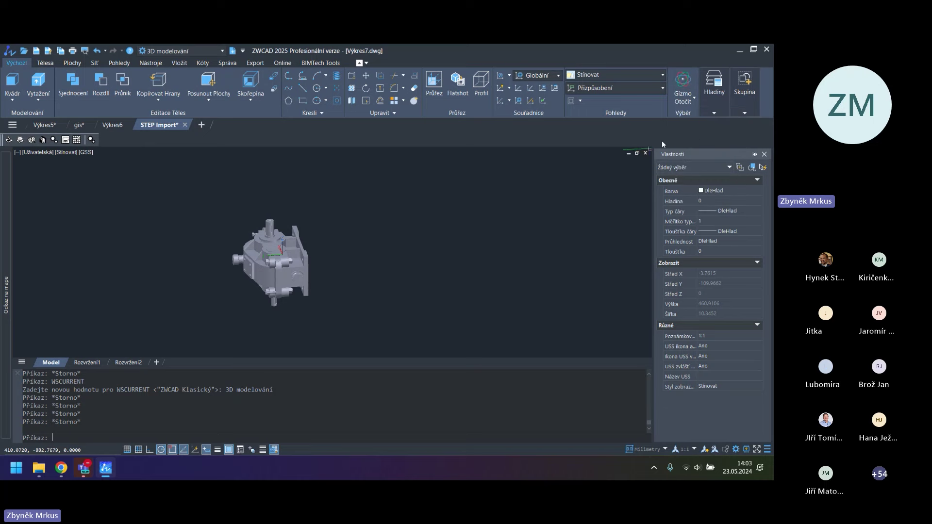
pyautogui.keyDown('shift'); pyautogui.moveTo(327, 253); pyautogui.dragTo(307, 287, button='middle'); pyautogui.keyUp('shift')
pyautogui.click(266, 254)
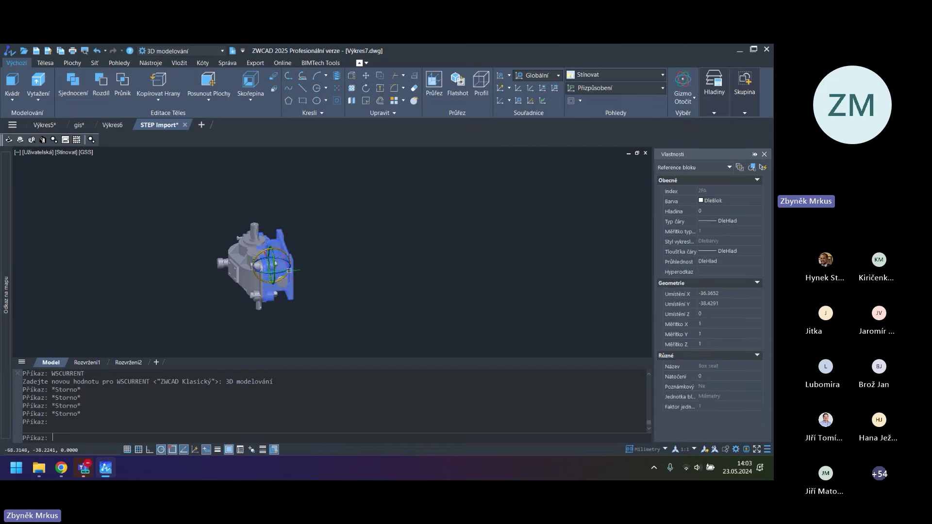
pyautogui.scroll(2, 272, 257)
pyautogui.scroll(3, 275, 260)
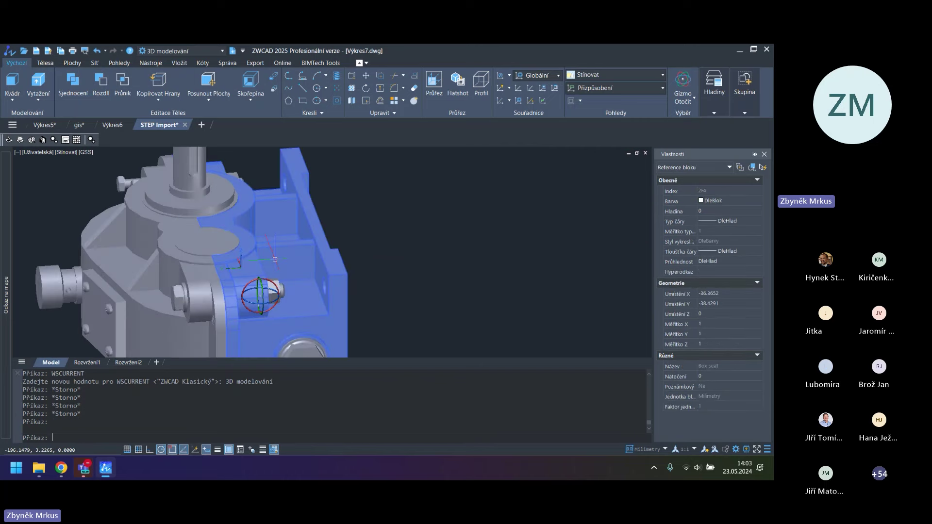
pyautogui.scroll(-2, 286, 233)
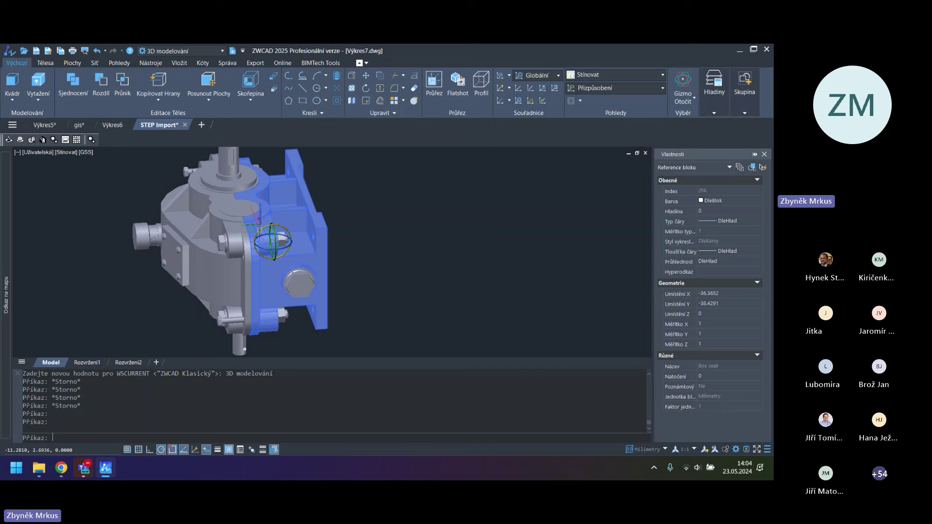
pyautogui.click(262, 233)
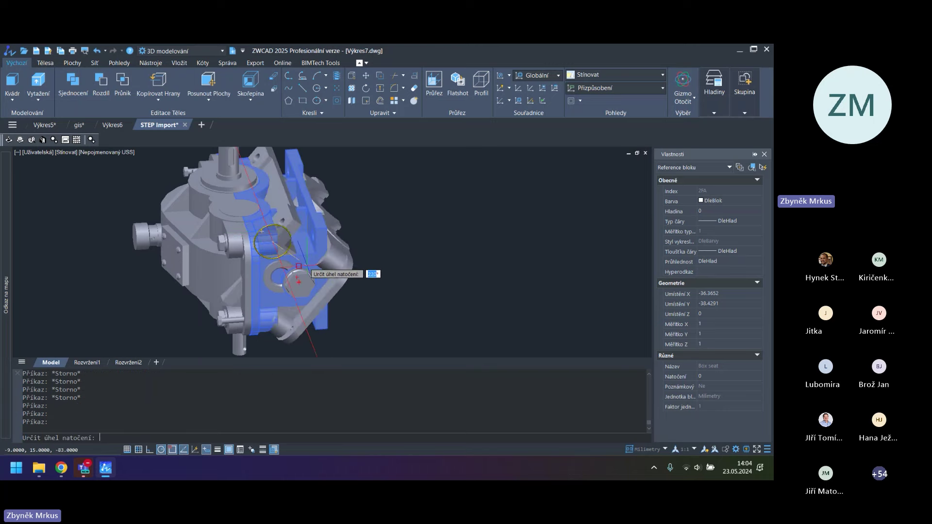
pyautogui.click(313, 270)
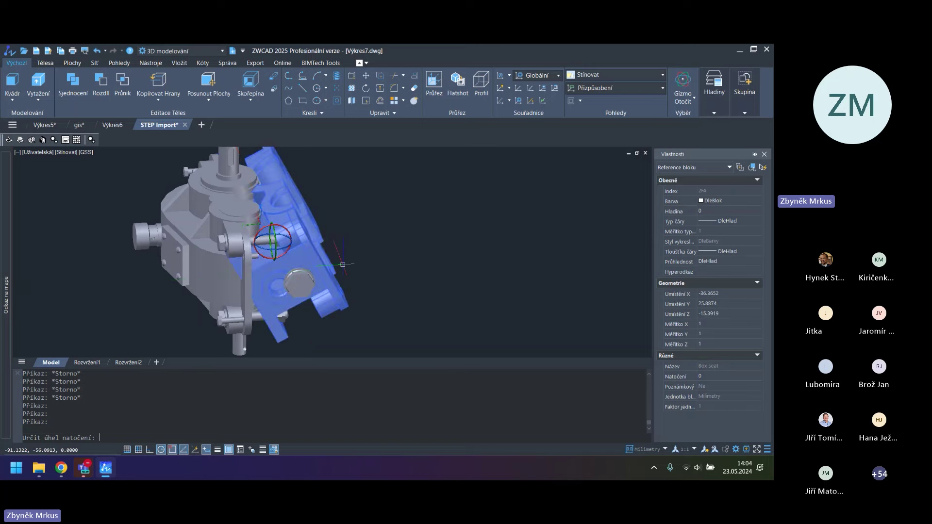
# Rotate the box seat by 15 degrees about the gizmo's Z axis, and deselect it
pyautogui.moveTo(289, 280); pyautogui.dragTo(256, 244, button='middle')
pyautogui.scroll(3, 255, 244)
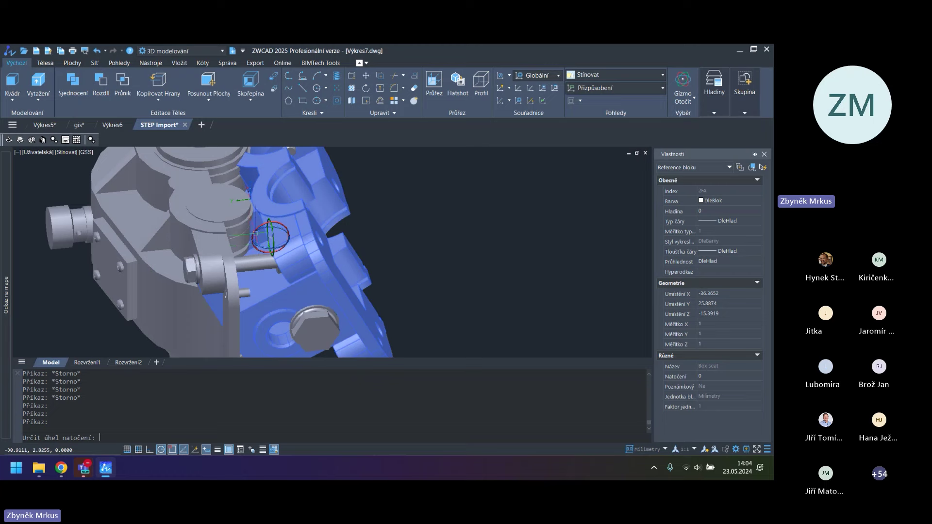
pyautogui.click(256, 233)
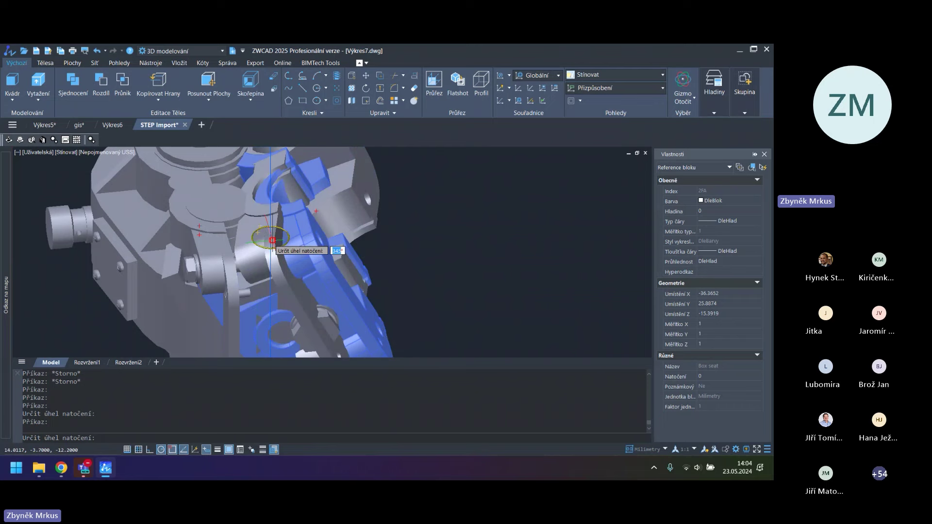
pyautogui.write('15')
pyautogui.press('Return')
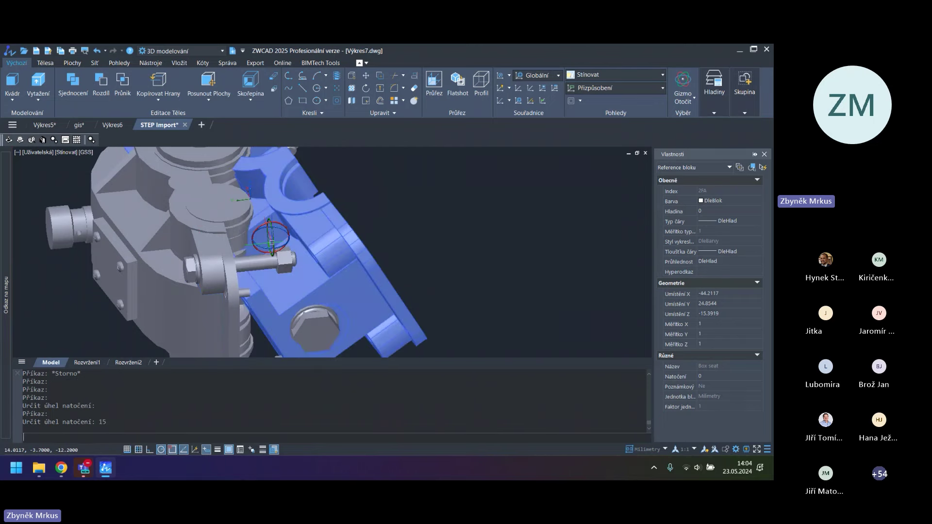
pyautogui.scroll(-5, 270, 238)
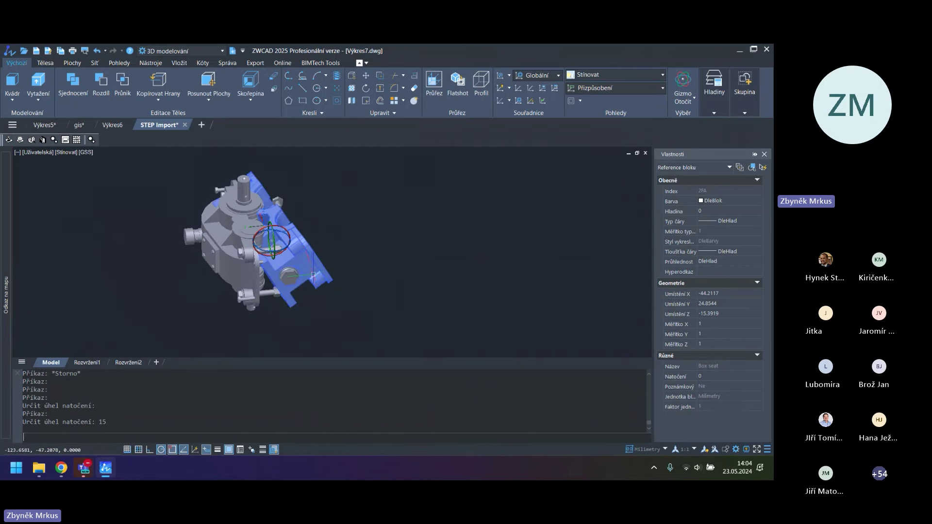
pyautogui.press('Escape')
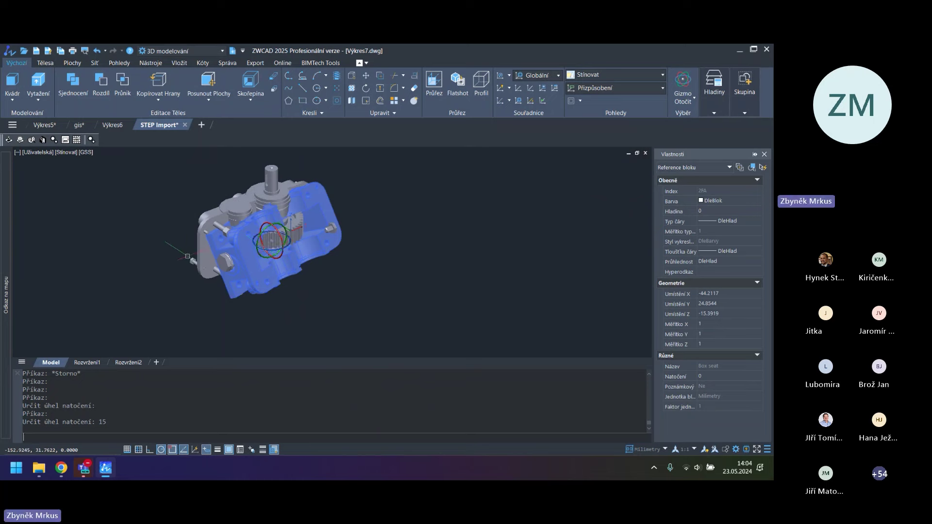
pyautogui.press('Escape')
pyautogui.keyDown('shift'); pyautogui.moveTo(187, 256); pyautogui.dragTo(282, 223, button='middle'); pyautogui.keyUp('shift')
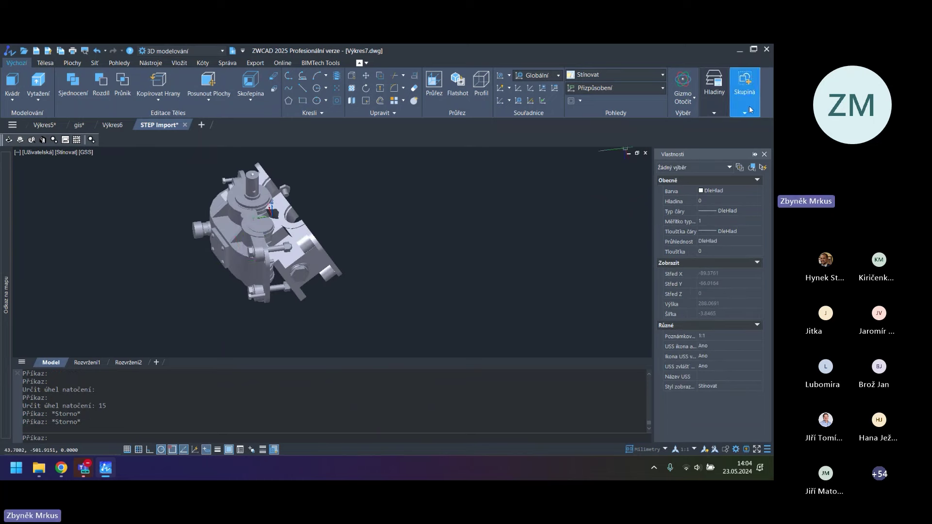
# Rotate the gearbox's box cover freehand with Gizmo Otočit to open up the housing, and clear the selection
pyautogui.click(684, 104)
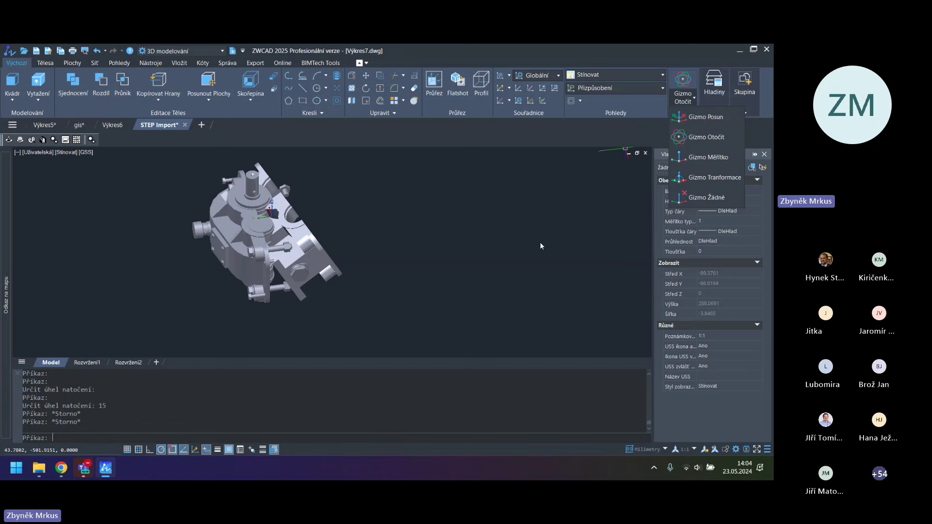
pyautogui.click(689, 138)
pyautogui.click(247, 232)
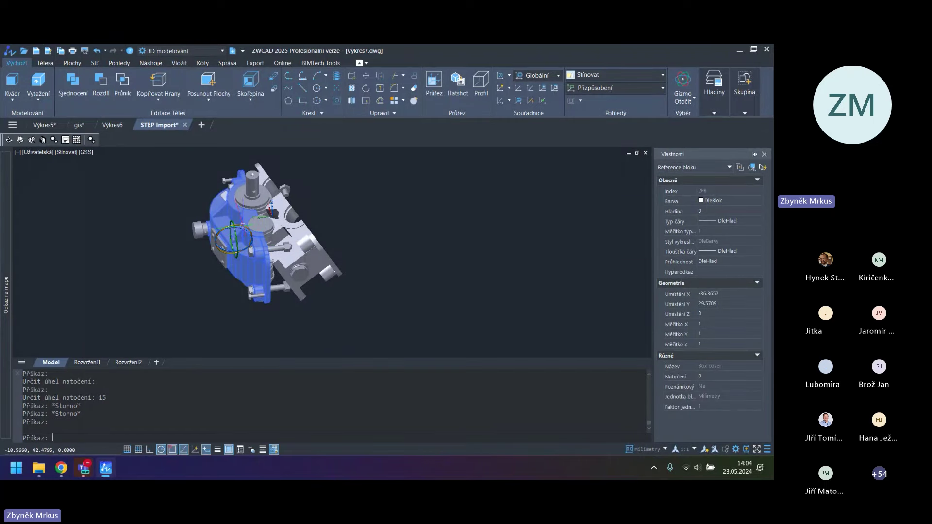
pyautogui.click(251, 236)
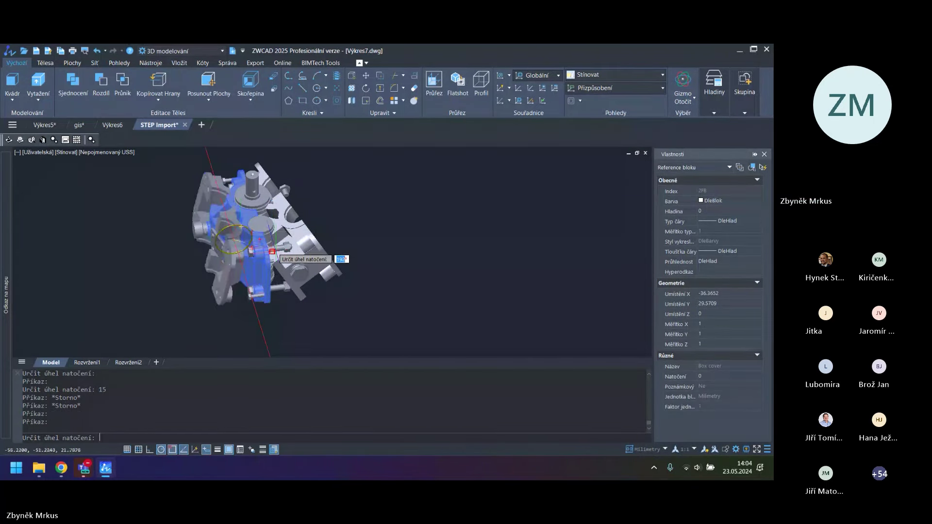
pyautogui.press('Escape')
pyautogui.press('Escape')
pyautogui.press('Escape')
pyautogui.press('Escape')
pyautogui.moveTo(262, 233)
pyautogui.keyDown('shift'); pyautogui.mouseDown(button='middle')
pyautogui.moveTo(315, 229)
pyautogui.moveTo(264, 233)
pyautogui.moveTo(268, 248)
pyautogui.mouseUp(button='middle'); pyautogui.keyUp('shift')
pyautogui.scroll(3, 265, 234)
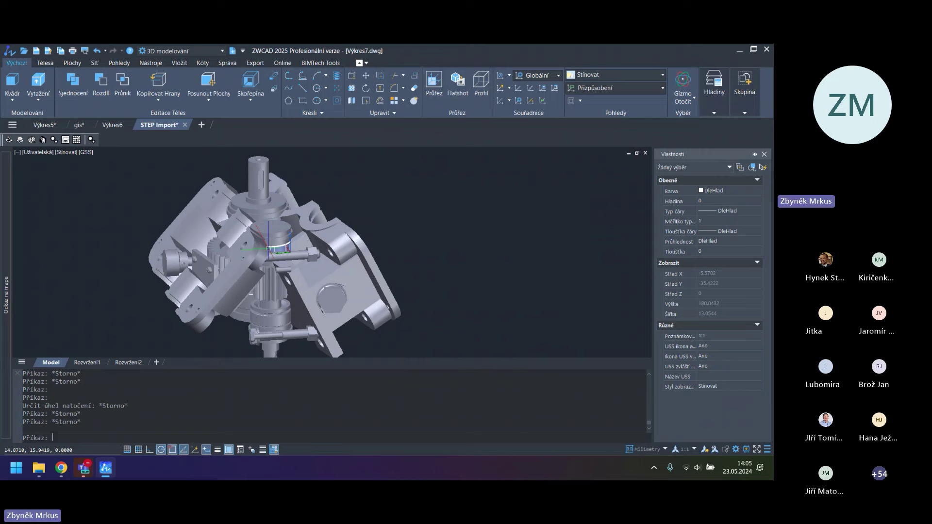
pyautogui.click(175, 51)
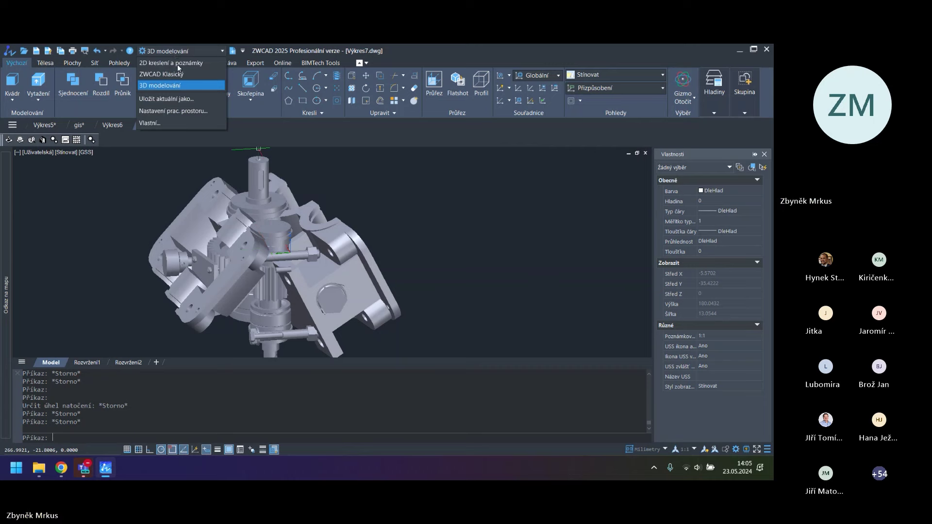
pyautogui.click(556, 287)
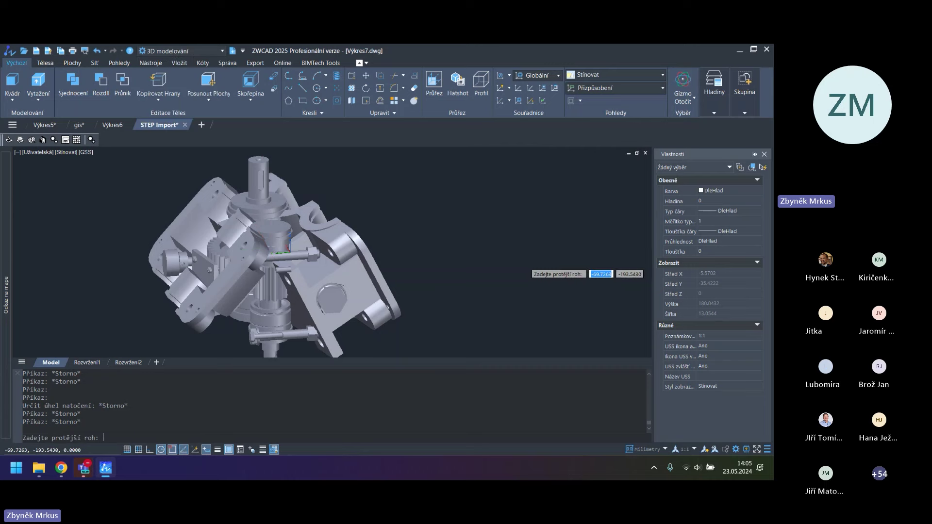
pyautogui.click(528, 265)
pyautogui.click(529, 231)
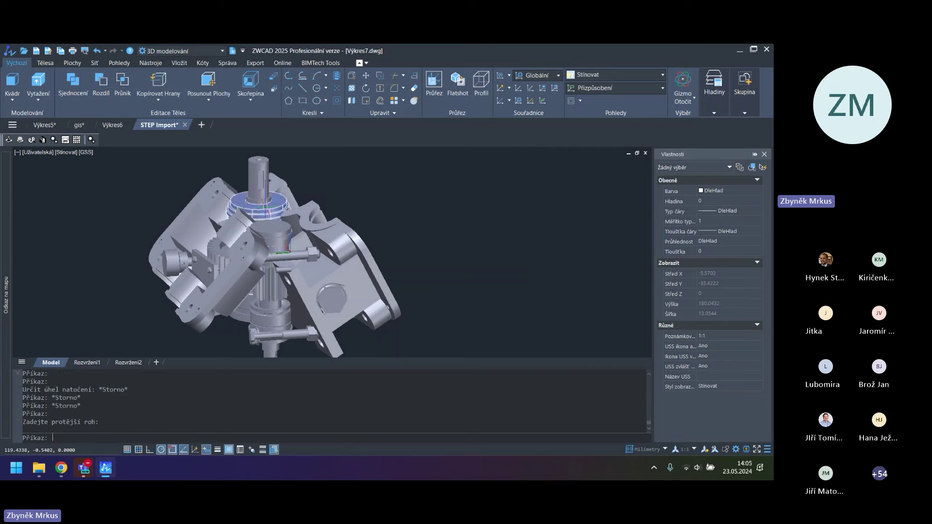
# Switch the gearbox model to the X-Ray visual style and inspect its inner parts from several sides
pyautogui.click(68, 152)
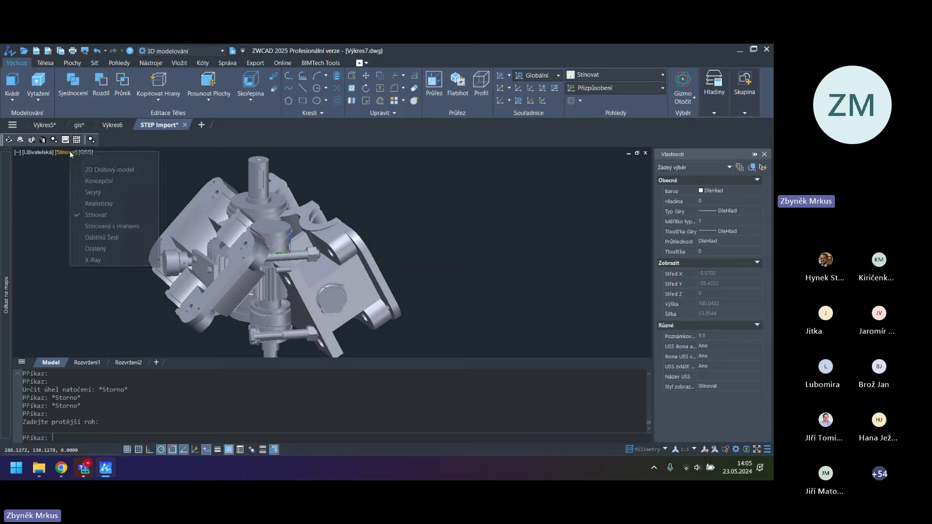
pyautogui.click(95, 260)
pyautogui.keyDown('shift'); pyautogui.moveTo(281, 293); pyautogui.dragTo(320, 243, button='middle'); pyautogui.keyUp('shift')
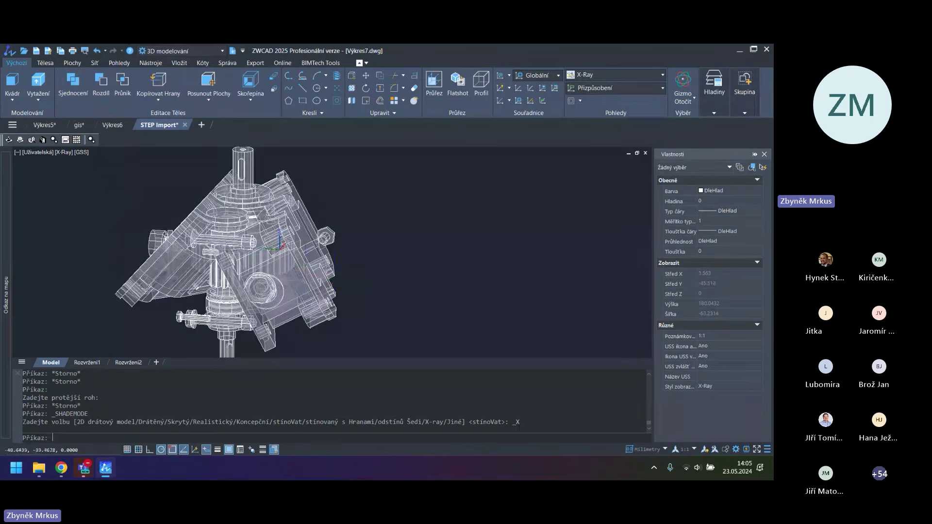
pyautogui.scroll(5, 291, 253)
pyautogui.scroll(-3, 291, 253)
pyautogui.scroll(-8, 209, 257)
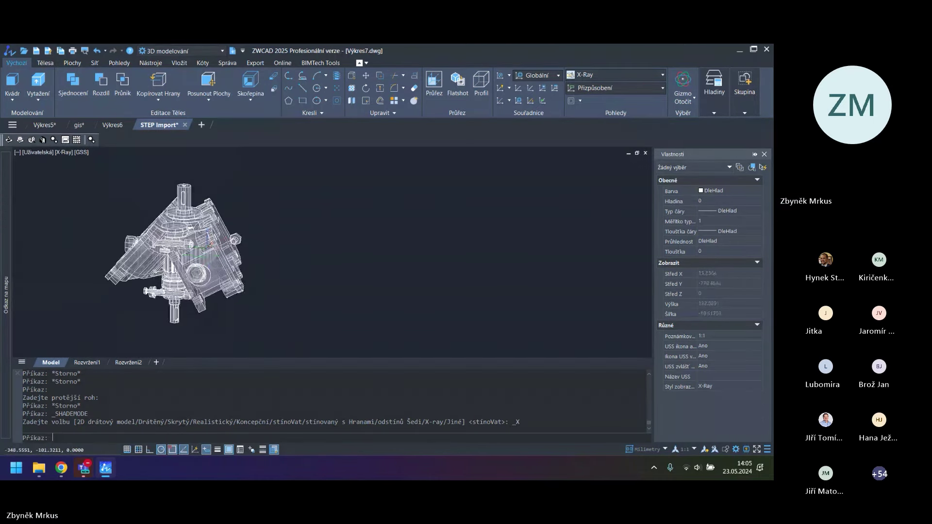
pyautogui.keyDown('shift'); pyautogui.moveTo(209, 256); pyautogui.dragTo(245, 190, button='middle'); pyautogui.keyUp('shift')
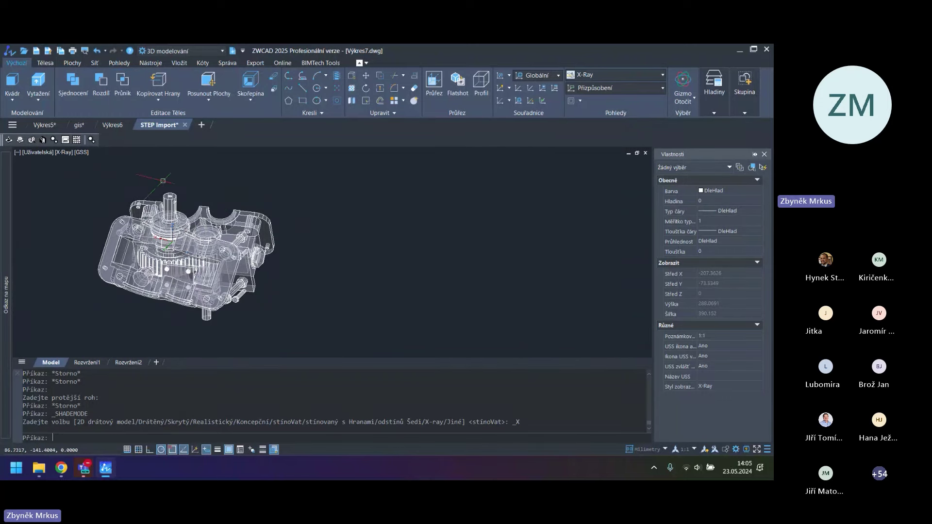
# Display the Pohledy tool set and view the description of the Rendrovat command
pyautogui.click(119, 63)
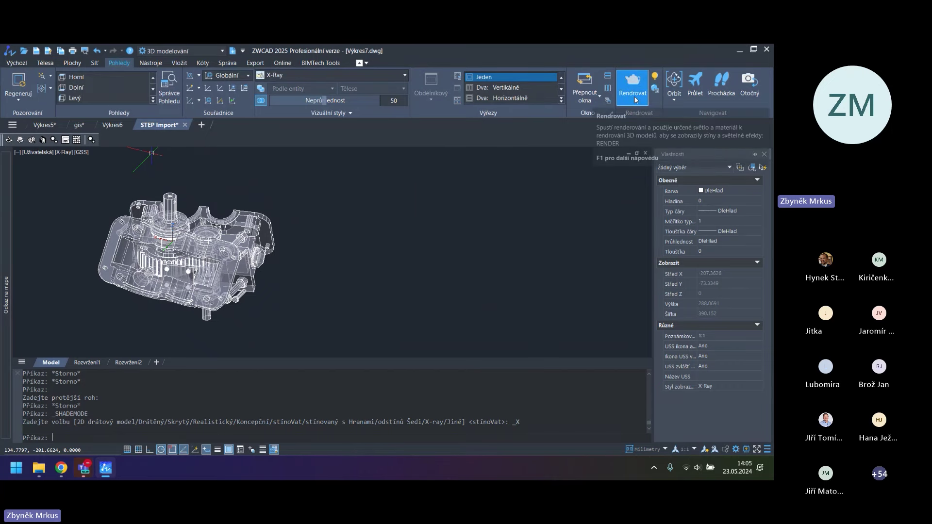
pyautogui.click(478, 243)
pyautogui.click(360, 221)
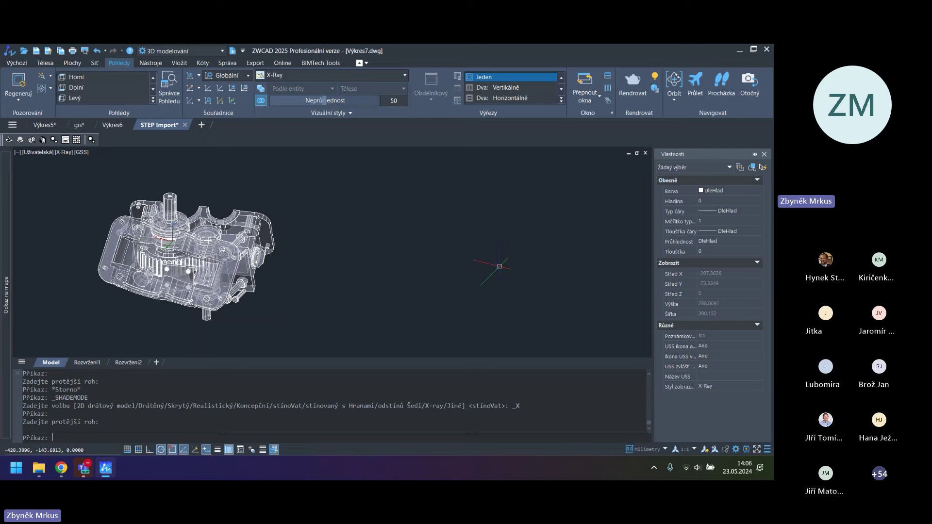
pyautogui.write('l')
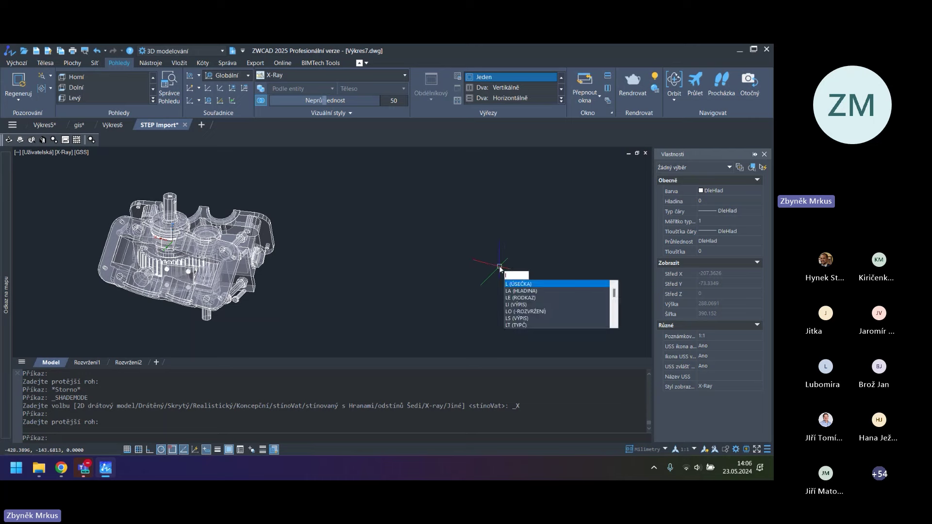
pyautogui.press('Escape')
pyautogui.press('Escape')
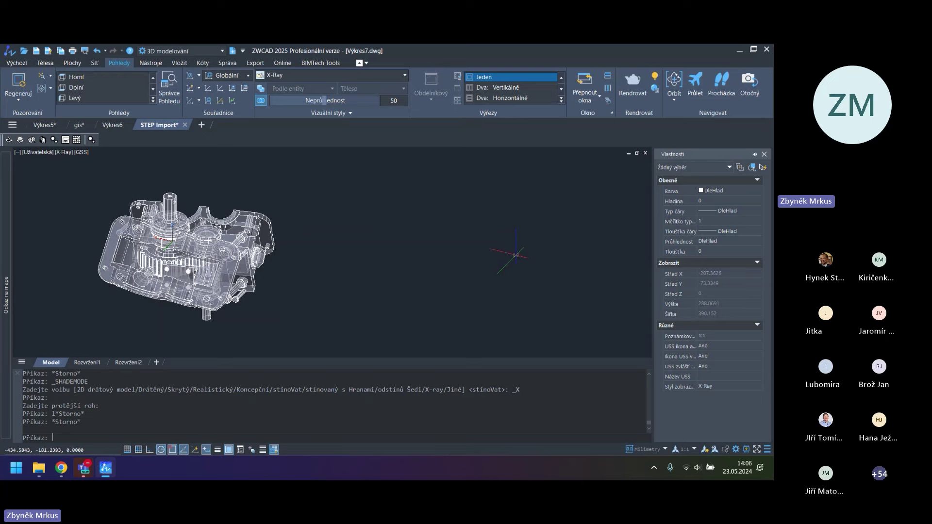
# Display the command suggestions for the partial names "úseč" and "obd" without running a command
pyautogui.write('úse')
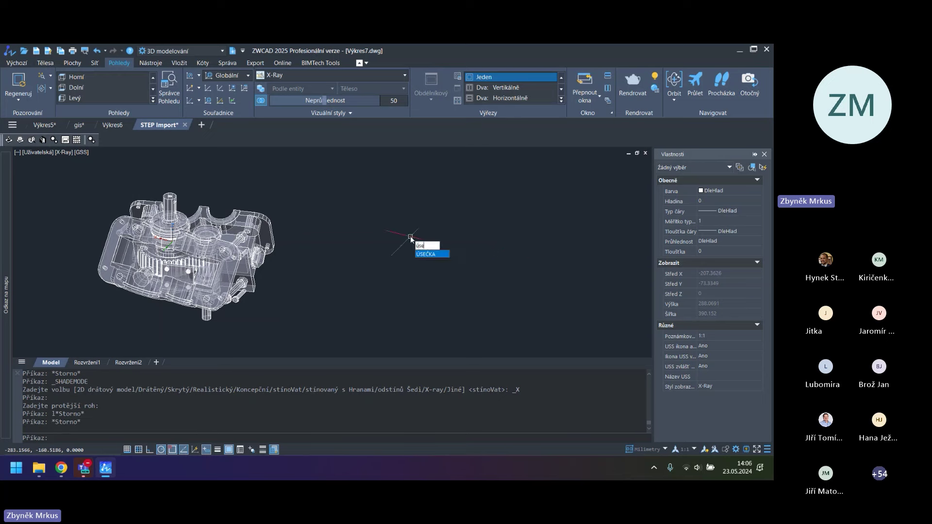
pyautogui.write('č')
pyautogui.press('Escape')
pyautogui.press('Escape')
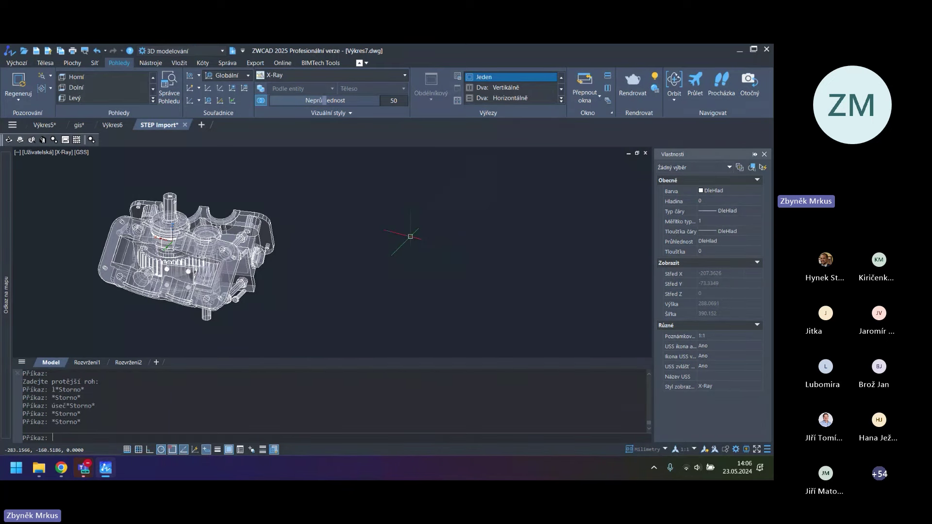
pyautogui.write('obd')
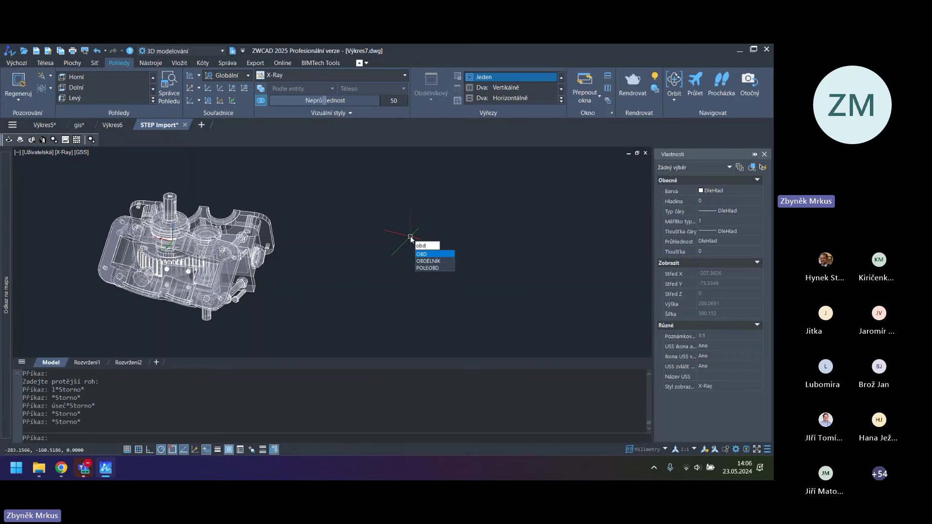
pyautogui.press('Escape')
pyautogui.press('Escape')
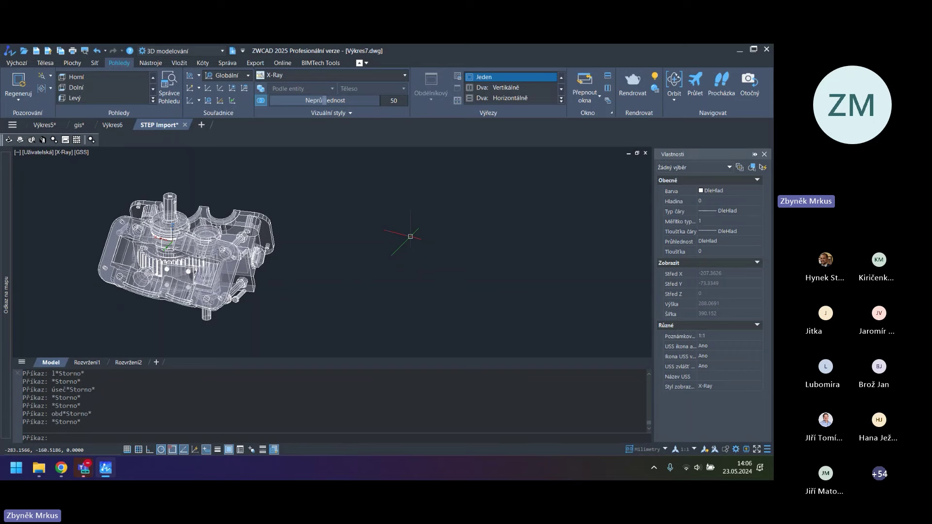
# Display the command suggestions for the mid-name fragment "él" and compare them with those for "obd", running neither
pyautogui.write('é')
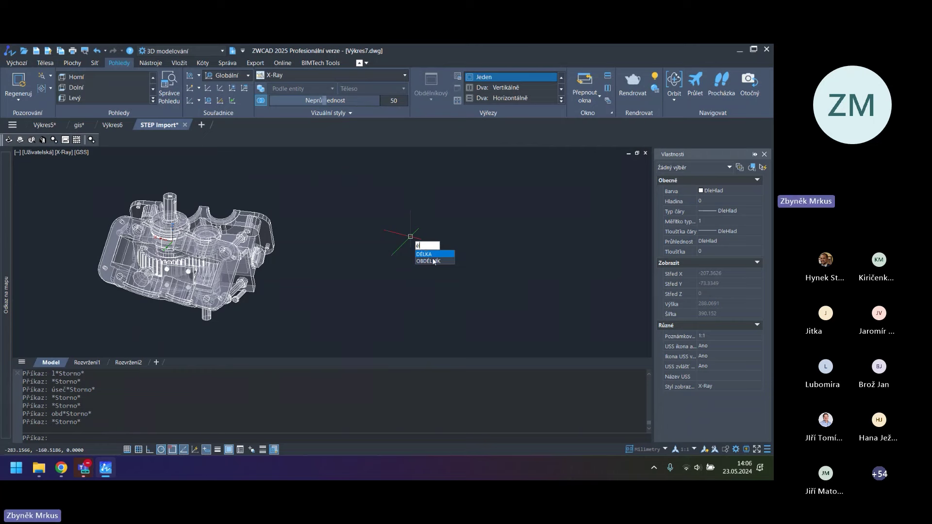
pyautogui.write('l')
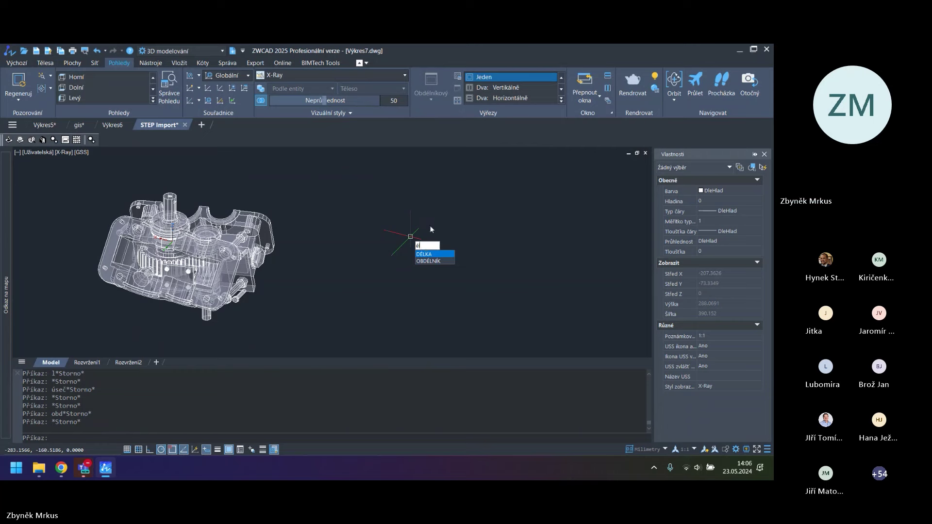
pyautogui.press('Escape')
pyautogui.press('Escape')
pyautogui.press('Escape')
pyautogui.write('obd')
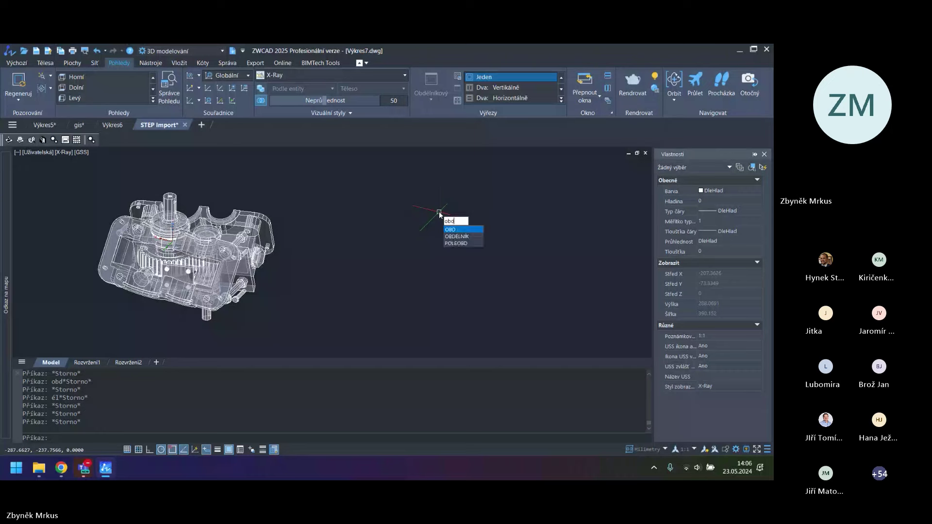
pyautogui.press('Escape')
pyautogui.press('Escape')
pyautogui.press('Escape')
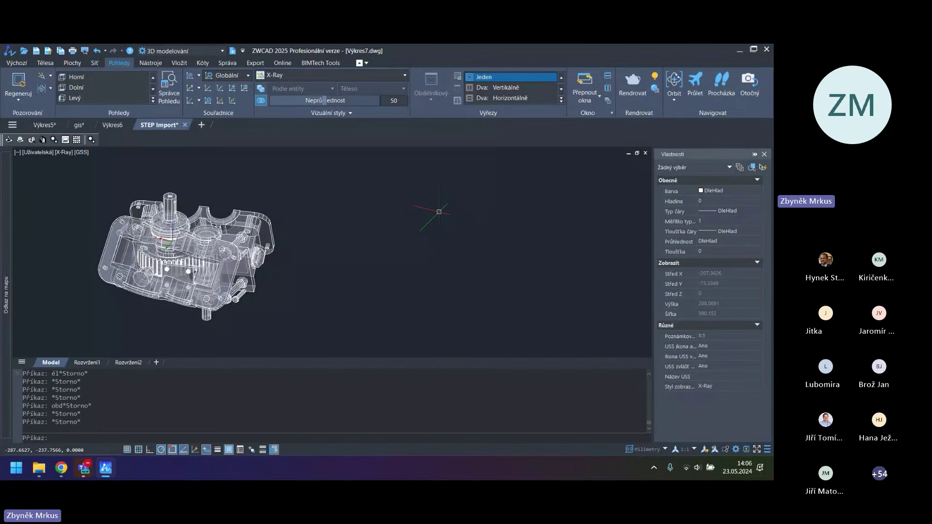
# Display the command suggestion for the mid-name fragment "seč" and cancel the entry
pyautogui.write('seč')
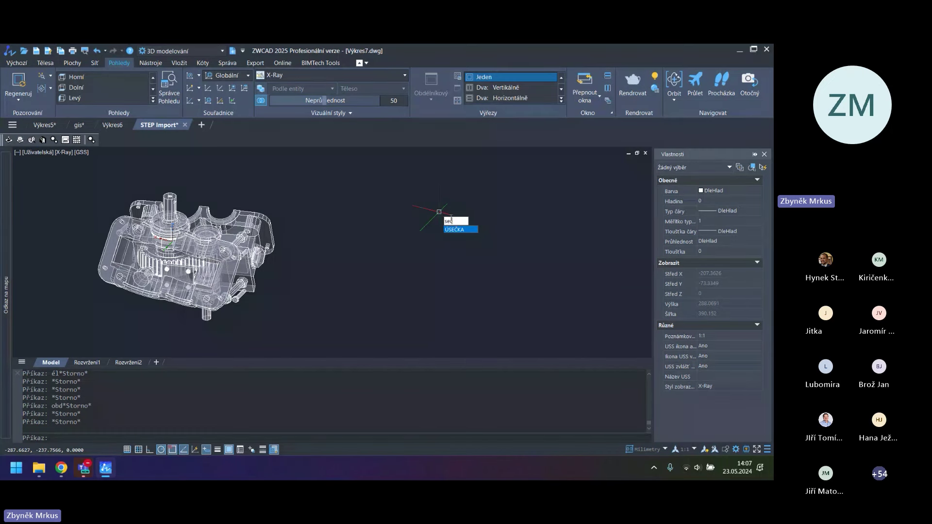
pyautogui.press('Escape')
pyautogui.press('Escape')
pyautogui.press('Escape')
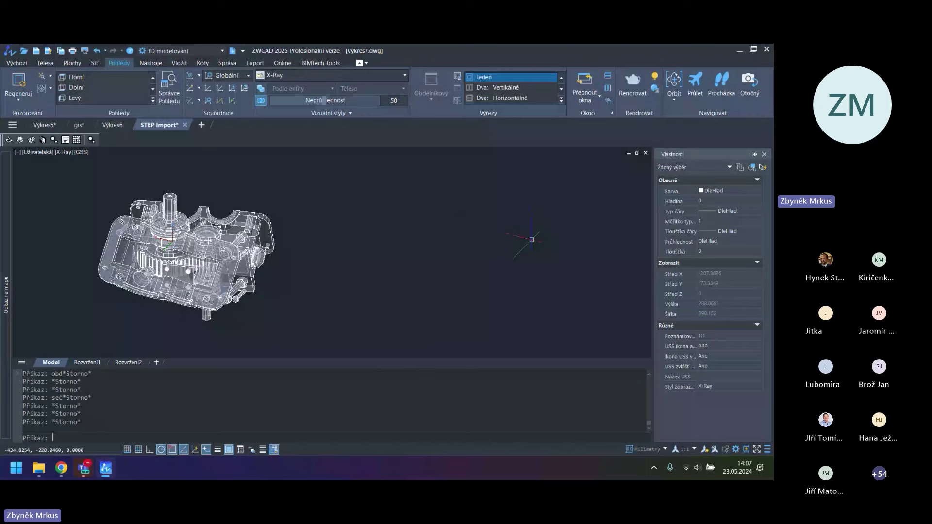
pyautogui.press('Escape')
pyautogui.press('Escape')
pyautogui.press('Escape')
pyautogui.press('Escape')
pyautogui.write('se')
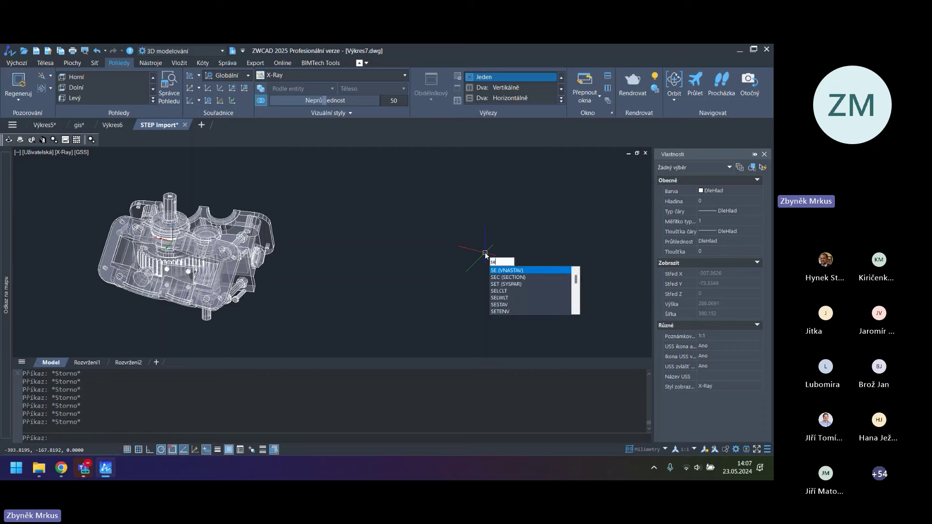
pyautogui.write('c')
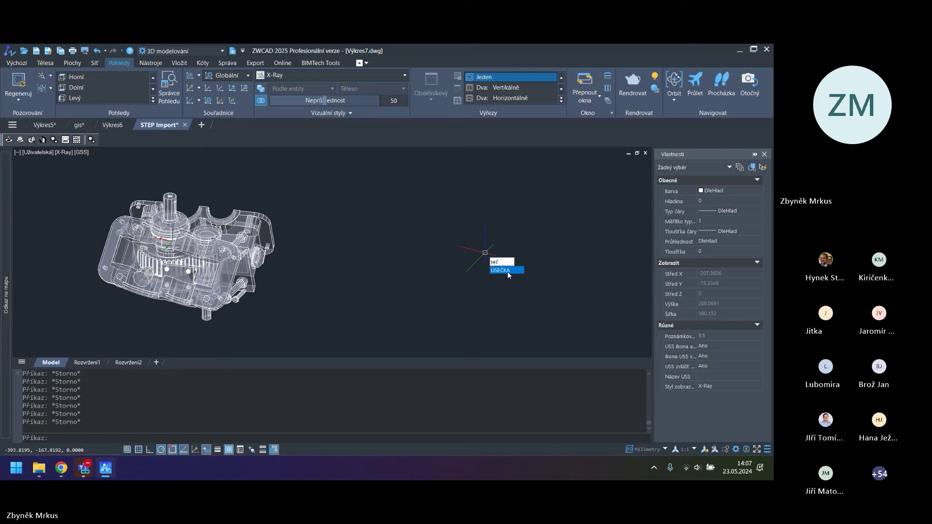
pyautogui.press('Escape')
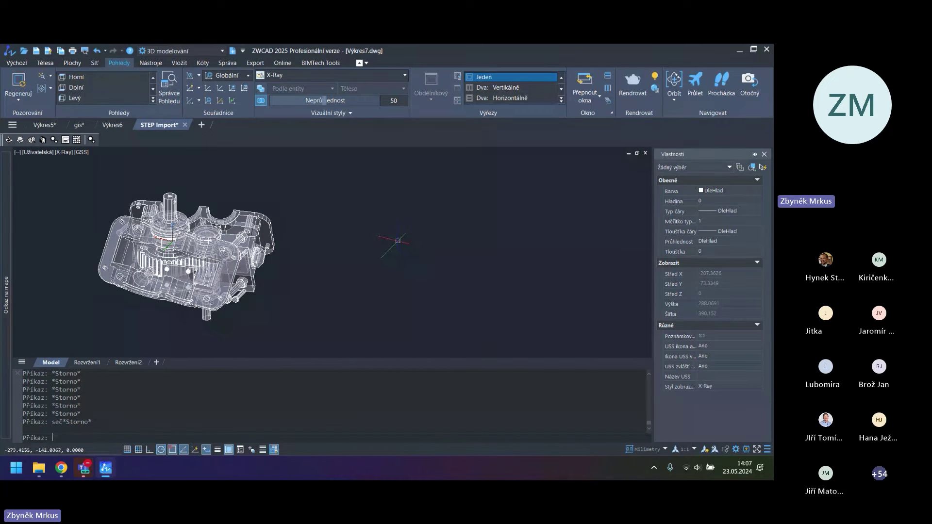
# Start the application loading command AP (APLČTI) and display the set of applications loaded at startup
pyautogui.moveTo(403, 247); pyautogui.dragTo(370, 246, button='middle')
pyautogui.press('Escape')
pyautogui.press('Escape')
pyautogui.press('Escape')
pyautogui.press('Escape')
pyautogui.write('ap')
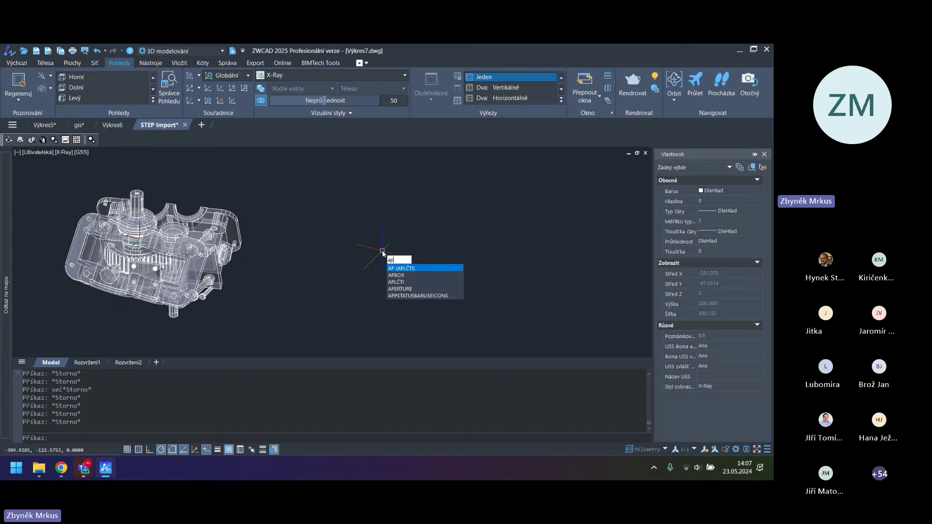
pyautogui.press('Return')
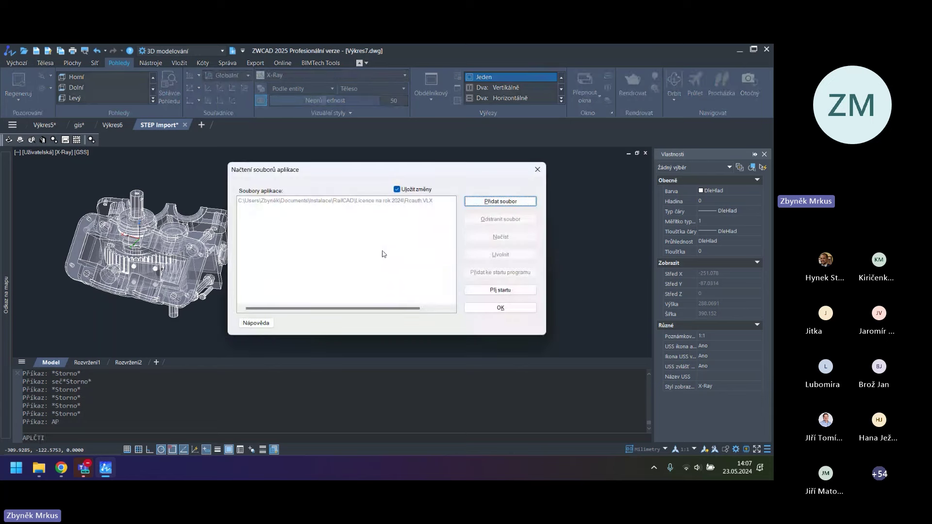
pyautogui.click(500, 289)
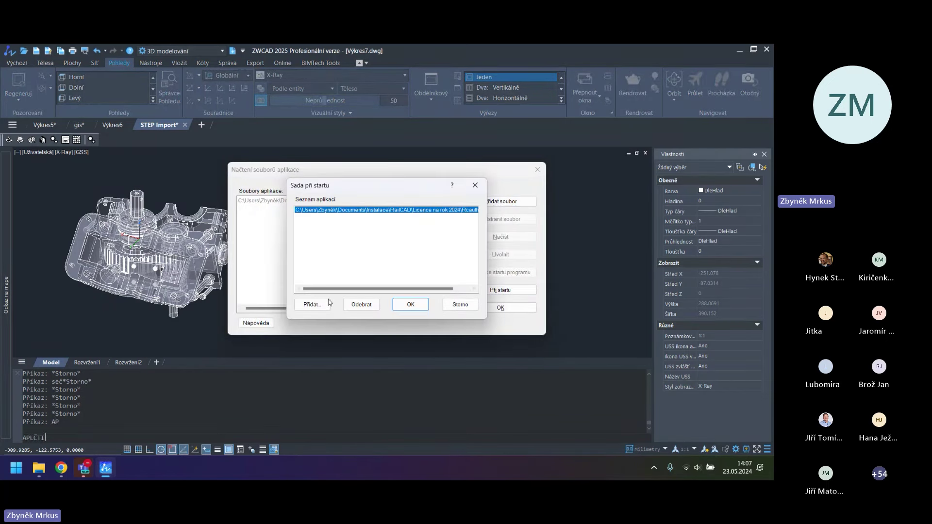
# Browse for an application to add to the startup set, filter for Visual LISP programs (*.vlx), choose Rcauth.VLX, and leave the application loading dialogs
pyautogui.click(312, 304)
pyautogui.moveTo(440, 131); pyautogui.dragTo(394, 122)
pyautogui.click(490, 317)
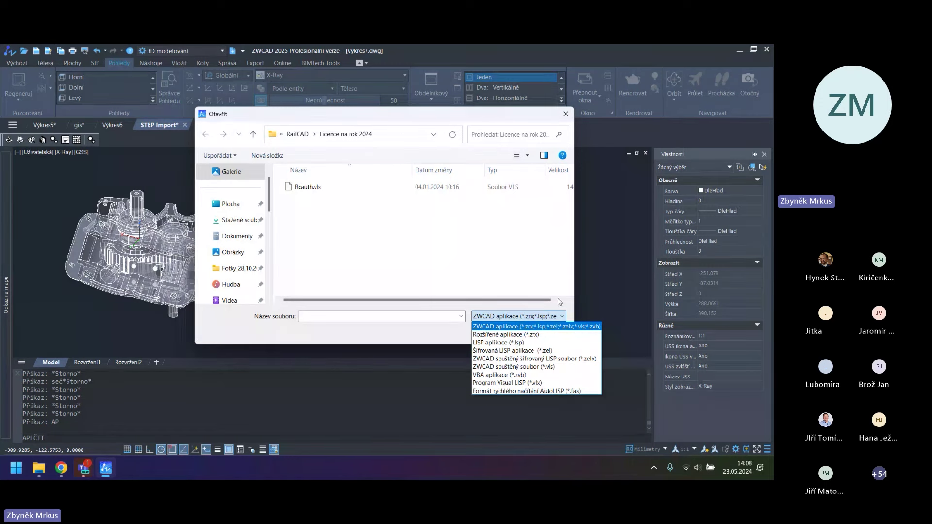
pyautogui.click(552, 387)
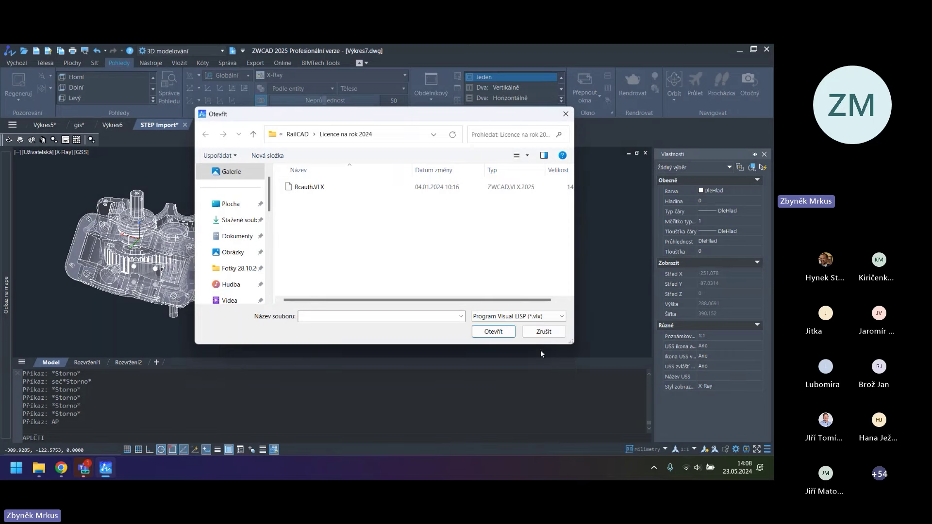
pyautogui.click(353, 188)
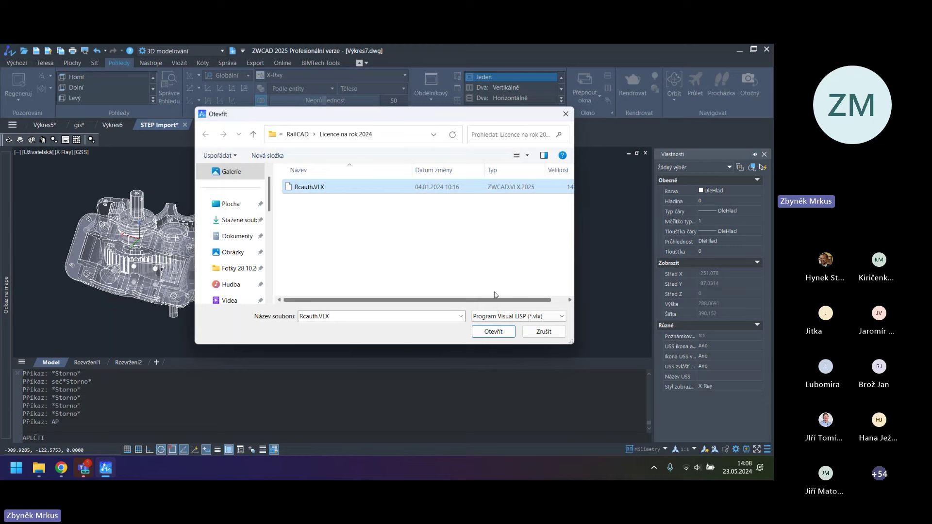
pyautogui.press('Return')
pyautogui.press('Escape')
pyautogui.press('Escape')
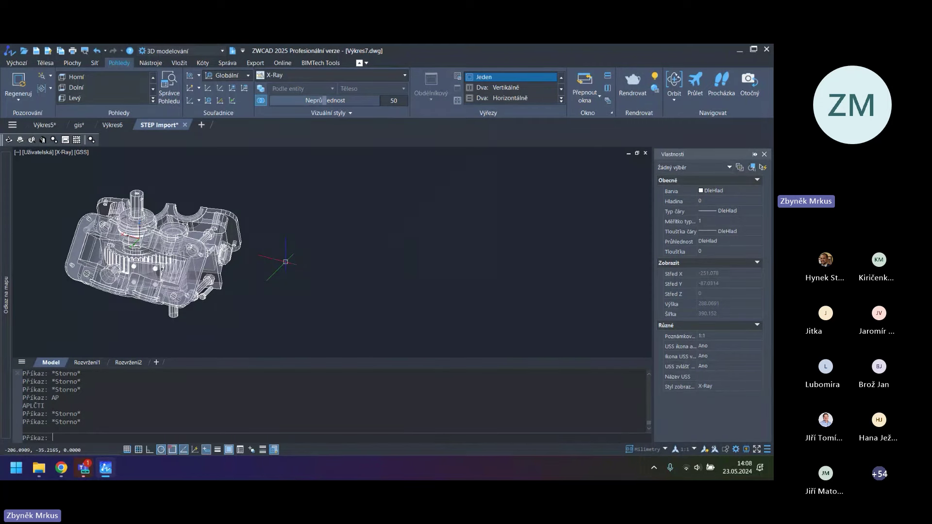
# Switch the workspace from 3D modelling to ZWCAD Klasický
pyautogui.scroll(2, 276, 258)
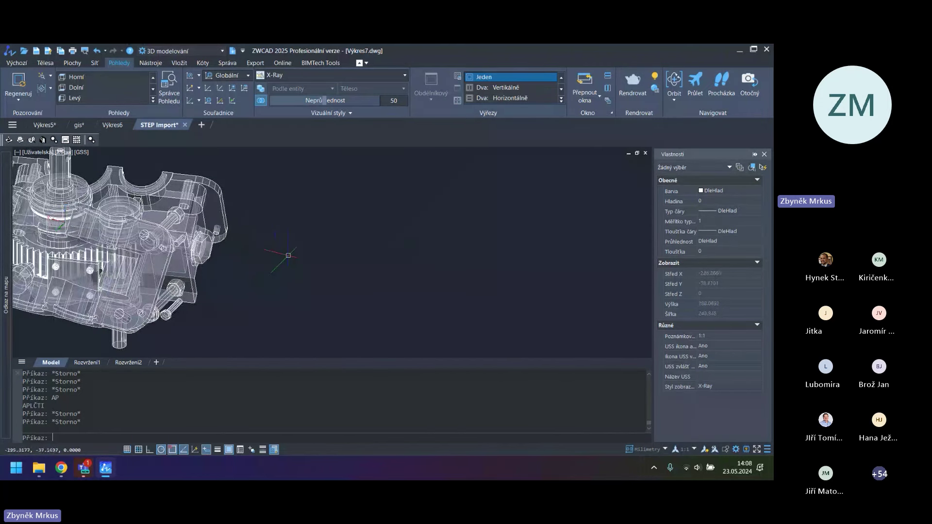
pyautogui.scroll(-2, 288, 255)
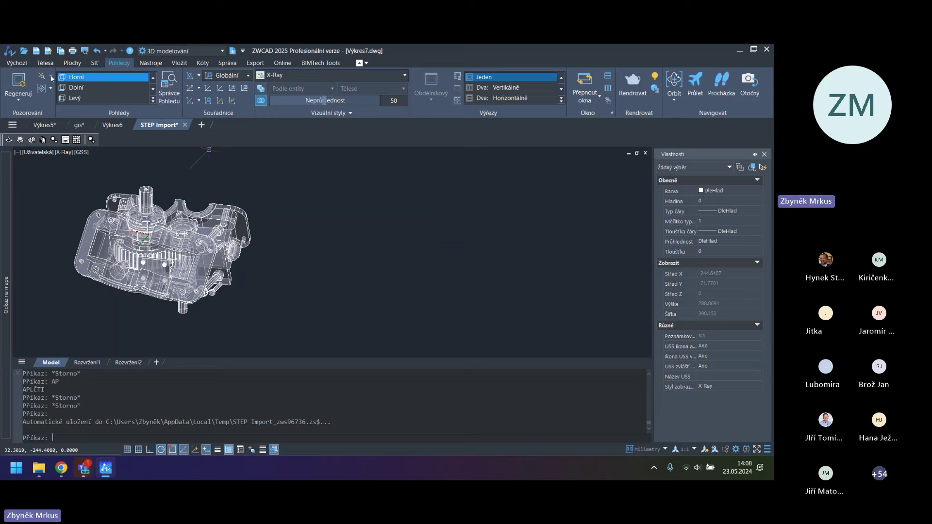
pyautogui.click(165, 51)
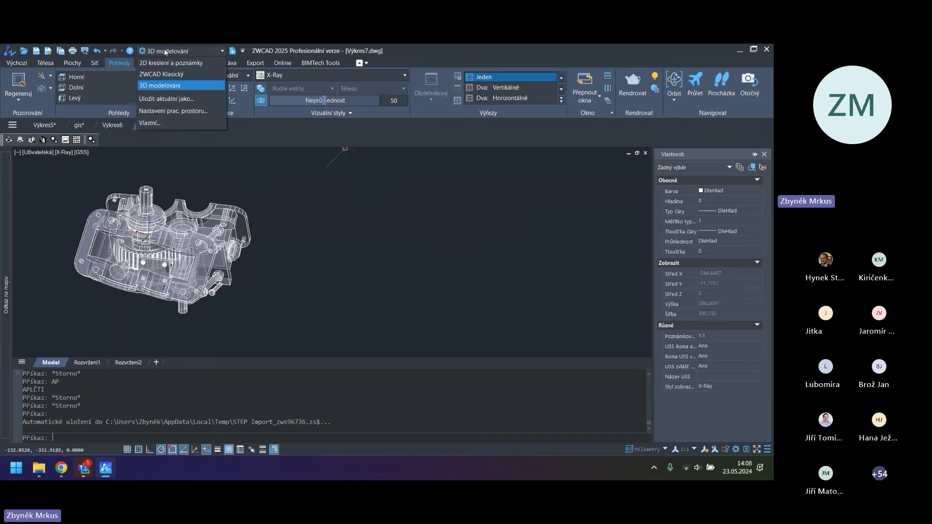
pyautogui.click(162, 74)
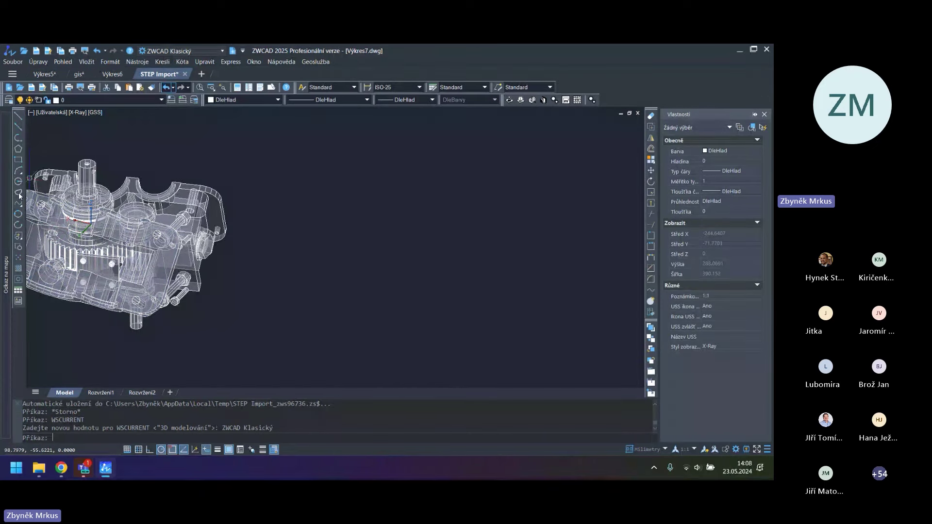
# Draw a closed freehand revision cloud in the empty area beside the gearbox
pyautogui.click(19, 192)
pyautogui.click(308, 194)
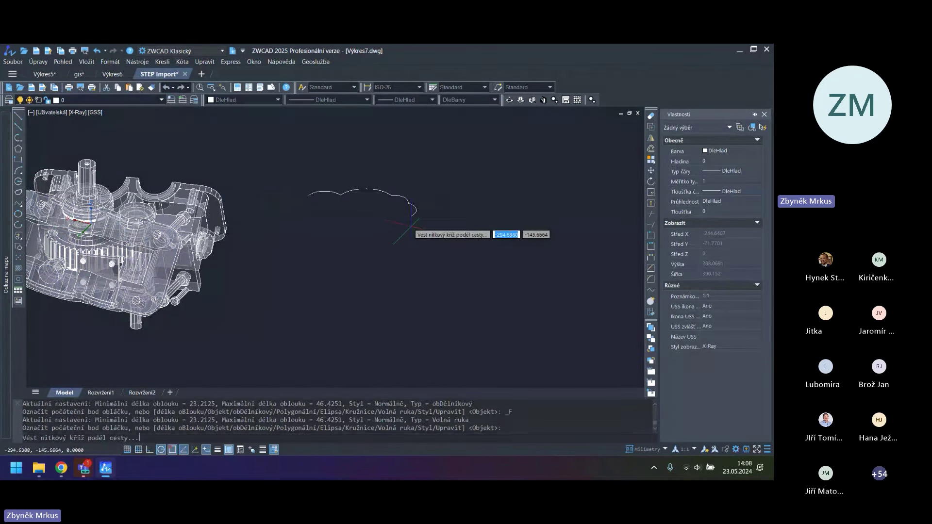
pyautogui.click(308, 197)
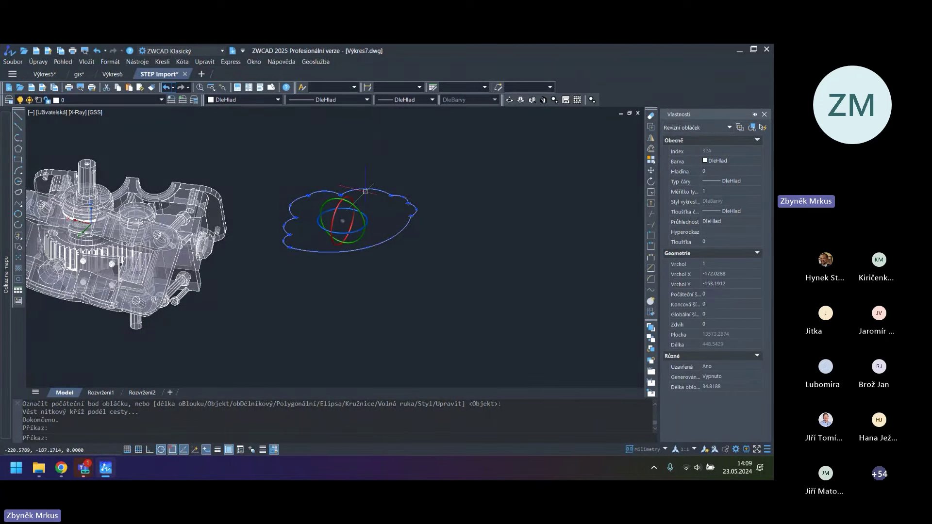
# Try to stretch the revision cloud by a grip and to rotate it with the gizmo, and clear the selection
pyautogui.click(391, 196)
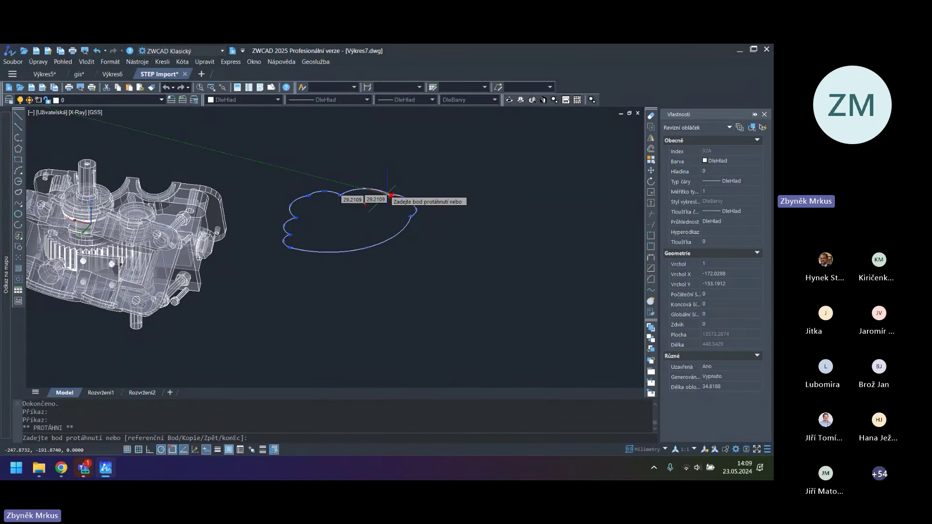
pyautogui.click(391, 196)
pyautogui.click(349, 208)
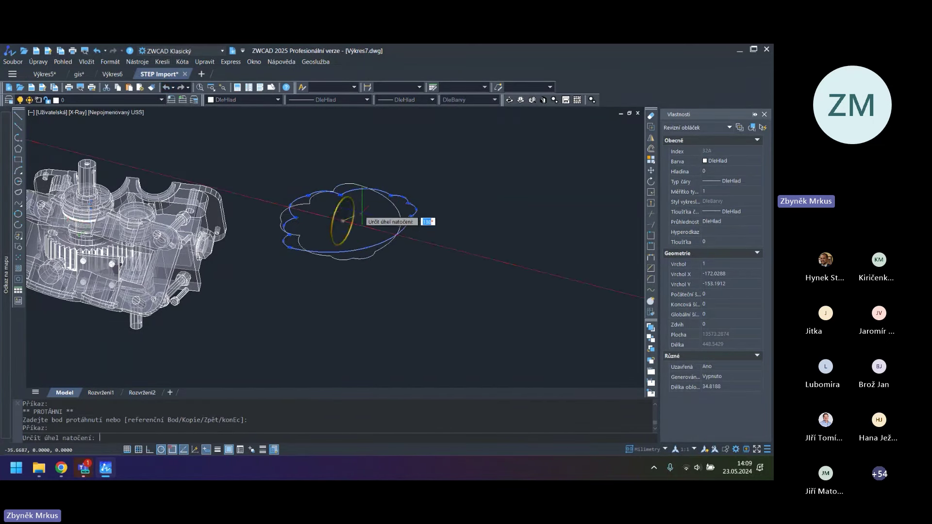
pyautogui.press('Escape')
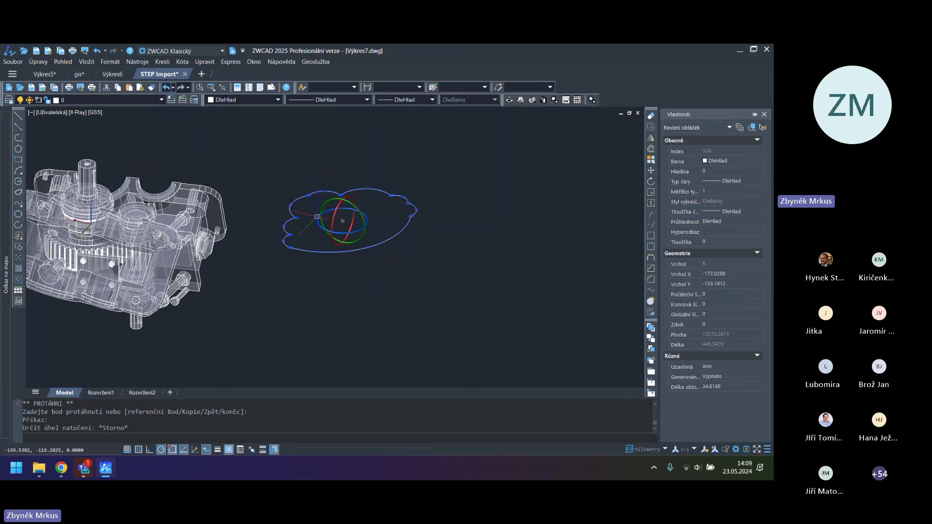
pyautogui.press('Escape')
pyautogui.press('Escape')
pyautogui.press('Escape')
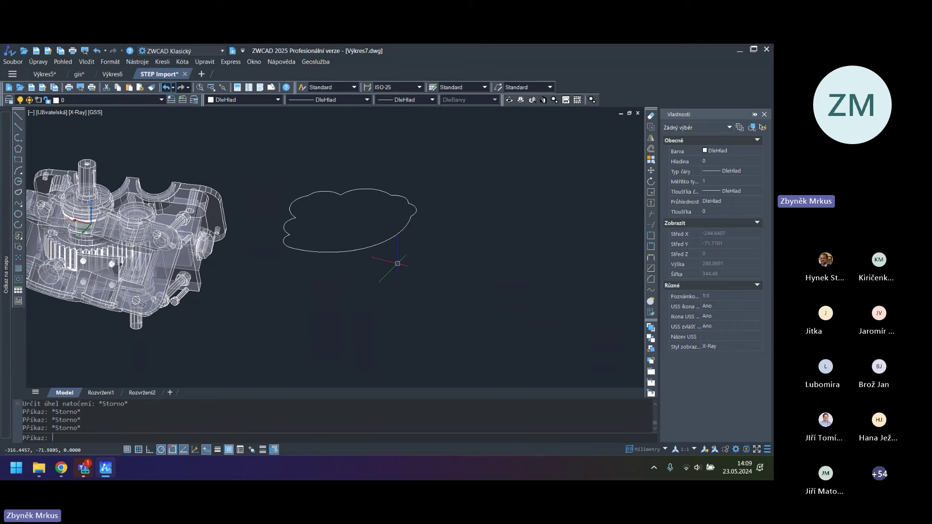
pyautogui.scroll(-2, 431, 273)
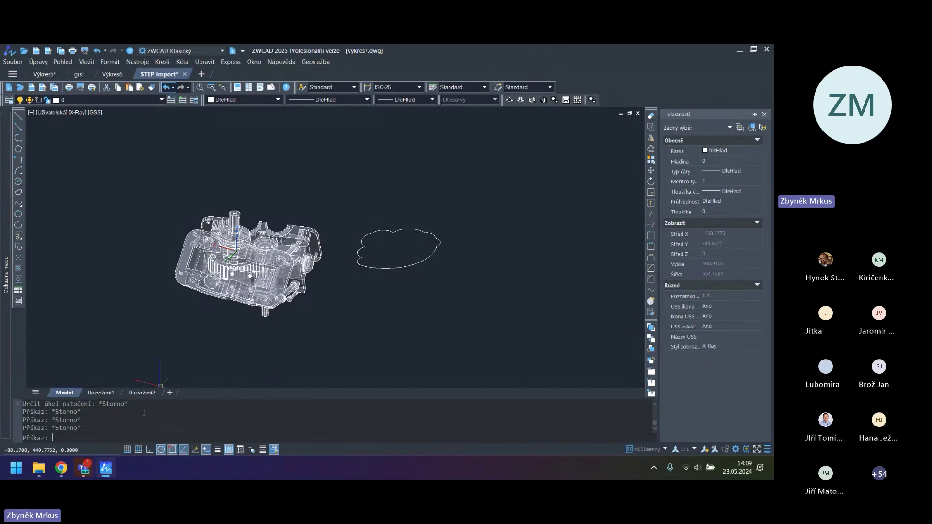
# Switch to the Teams meeting and read back through the latest questions and replies in the meeting chat
pyautogui.hotkey('alt', 'Tab')
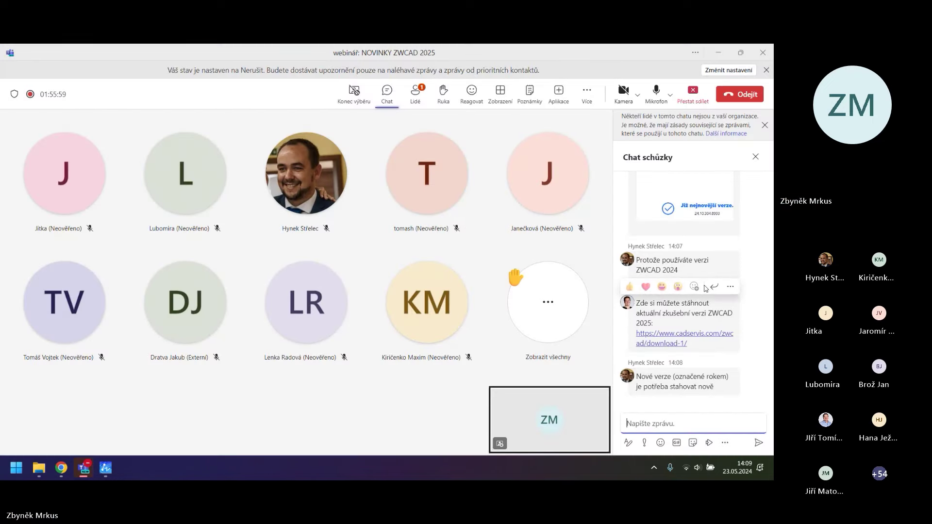
pyautogui.scroll(3, 744, 286)
pyautogui.scroll(1, 744, 287)
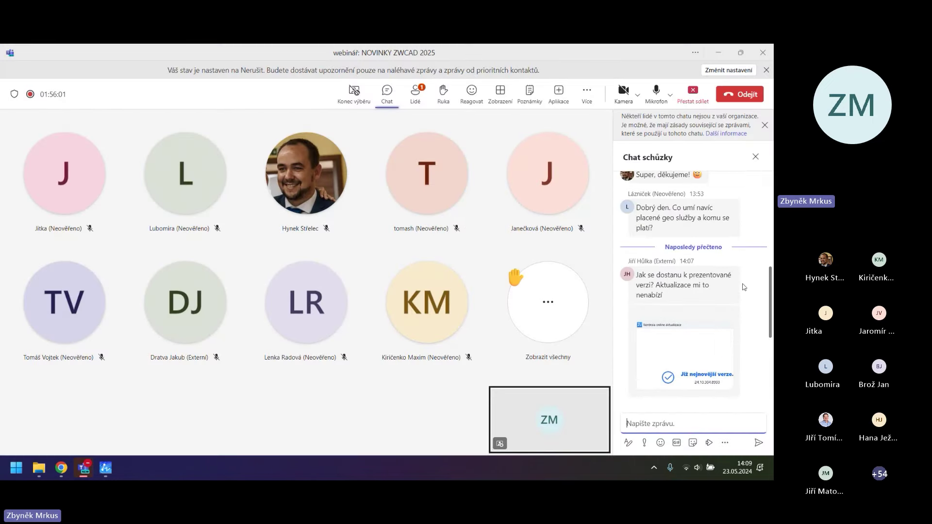
pyautogui.scroll(1, 744, 291)
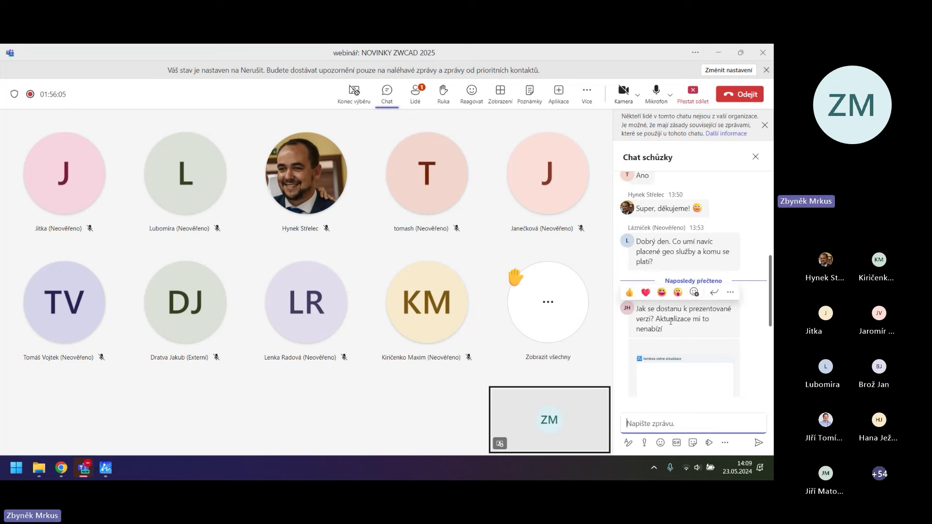
pyautogui.scroll(-4, 746, 319)
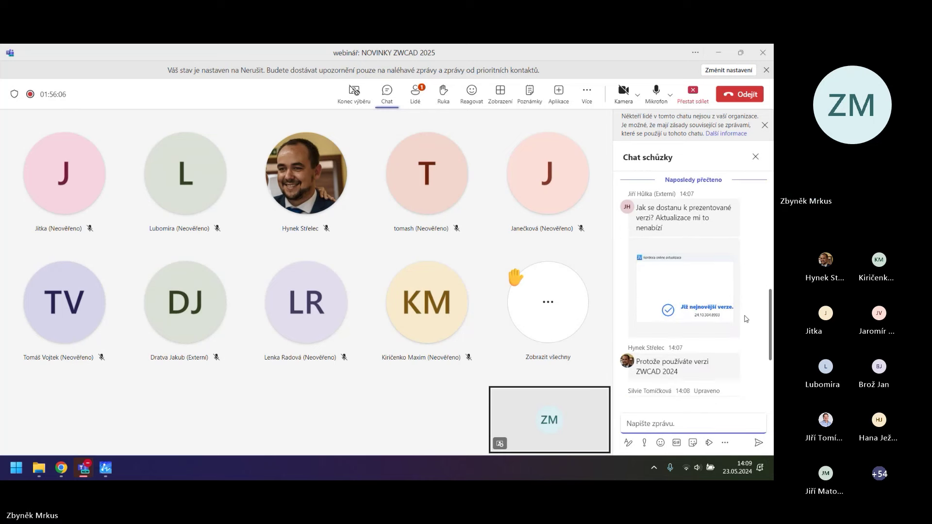
# Review the meeting chat question about obtaining the presented version, and switch to the gis.dwg drawing in ZWCAD
pyautogui.scroll(-2, 746, 319)
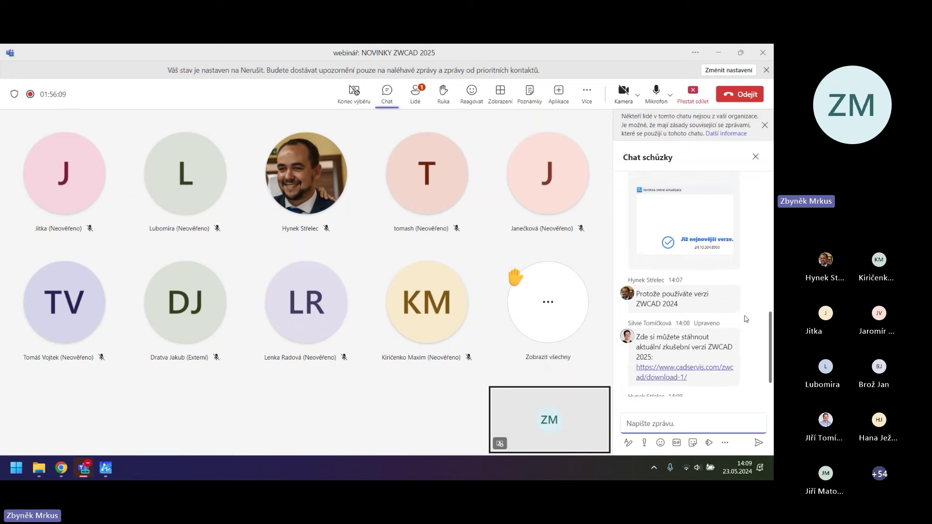
pyautogui.scroll(5, 739, 328)
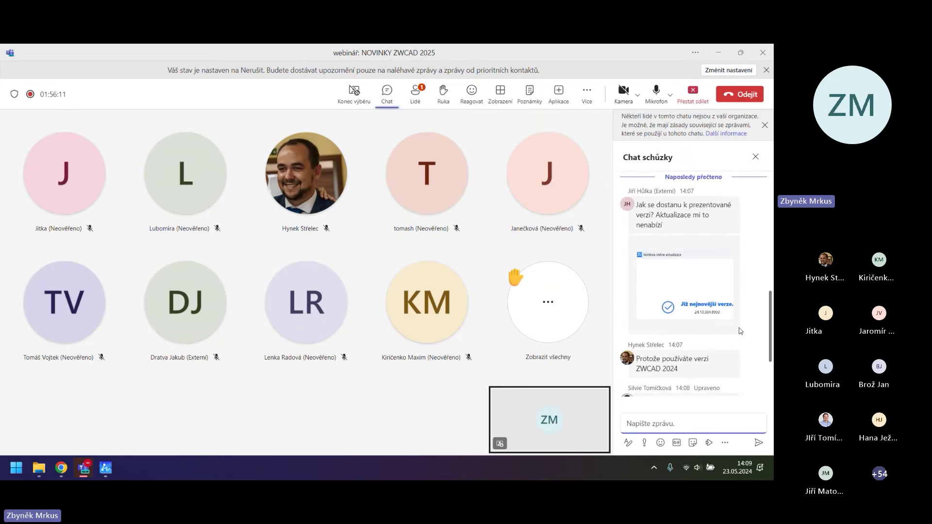
pyautogui.moveTo(105, 468)
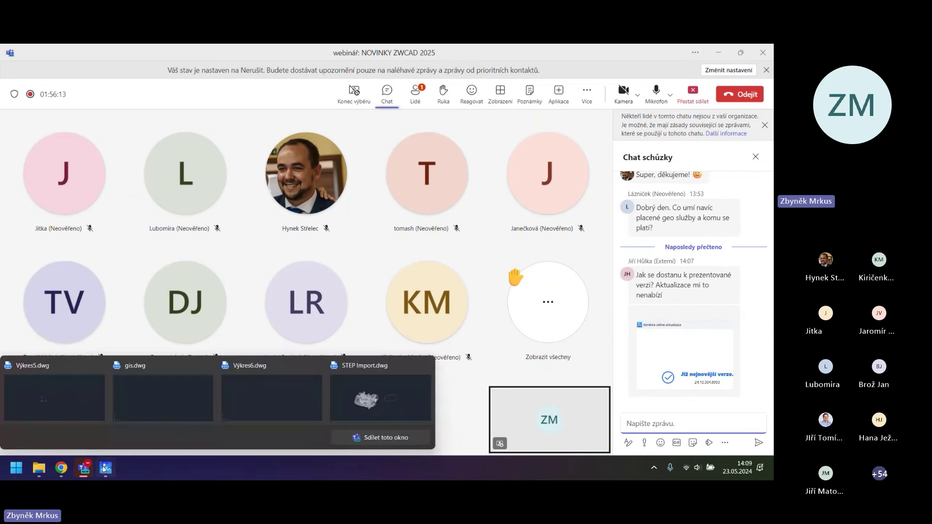
pyautogui.click(150, 409)
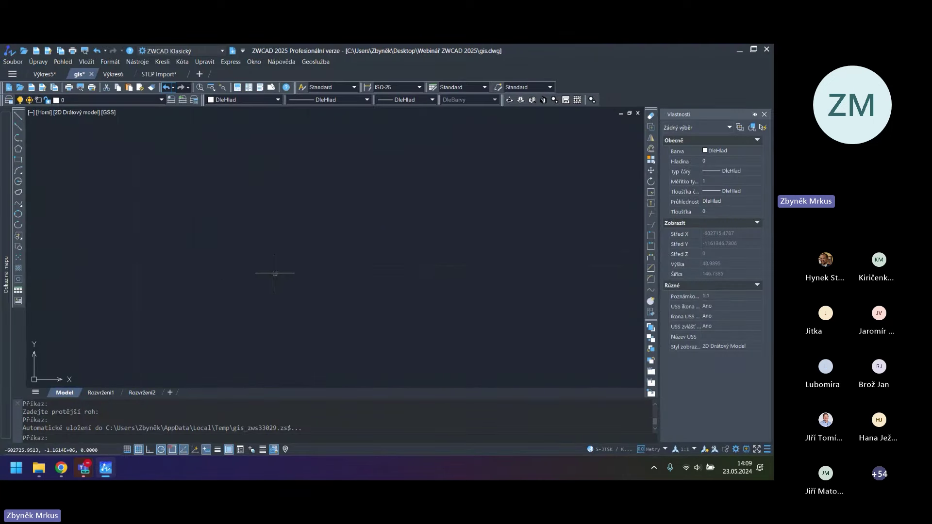
# Cancel any active command and query the program's build number with the VERNUM variable
pyautogui.press('Escape')
pyautogui.press('Escape')
pyautogui.press('Escape')
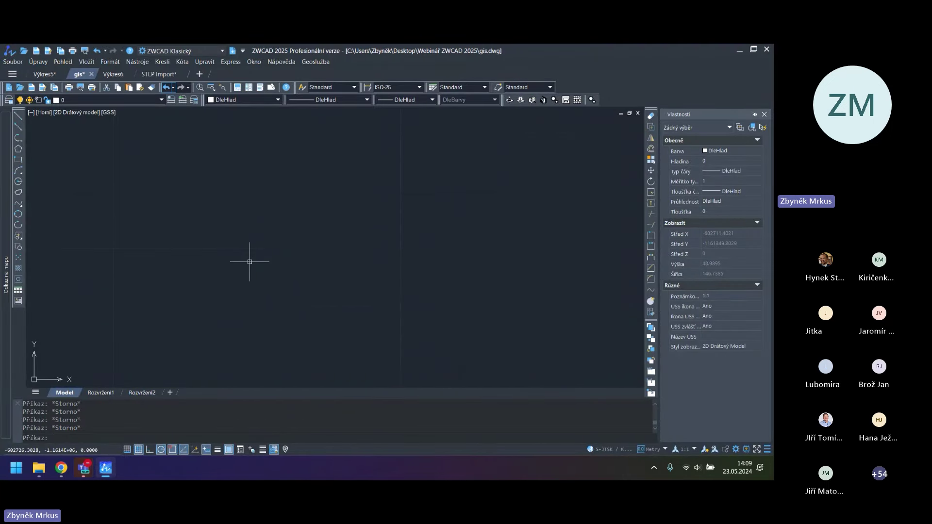
pyautogui.write('vernum')
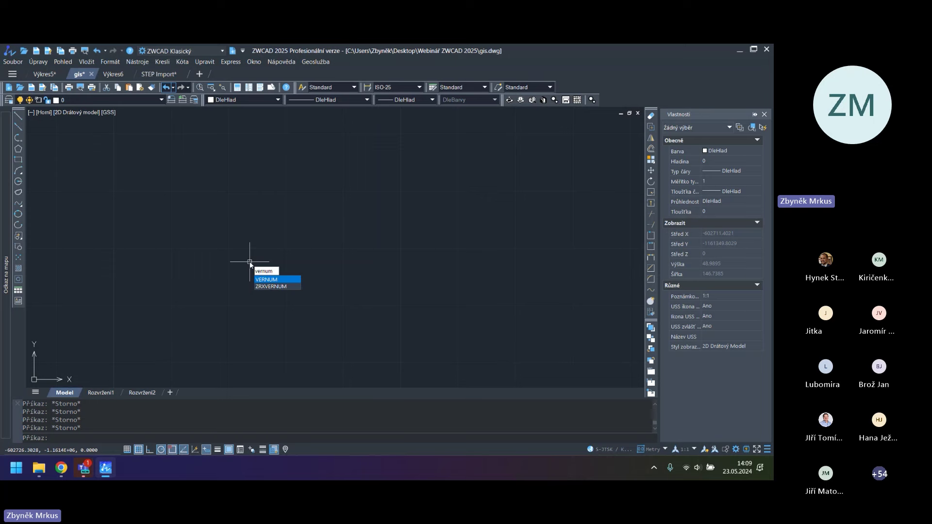
pyautogui.press('Return')
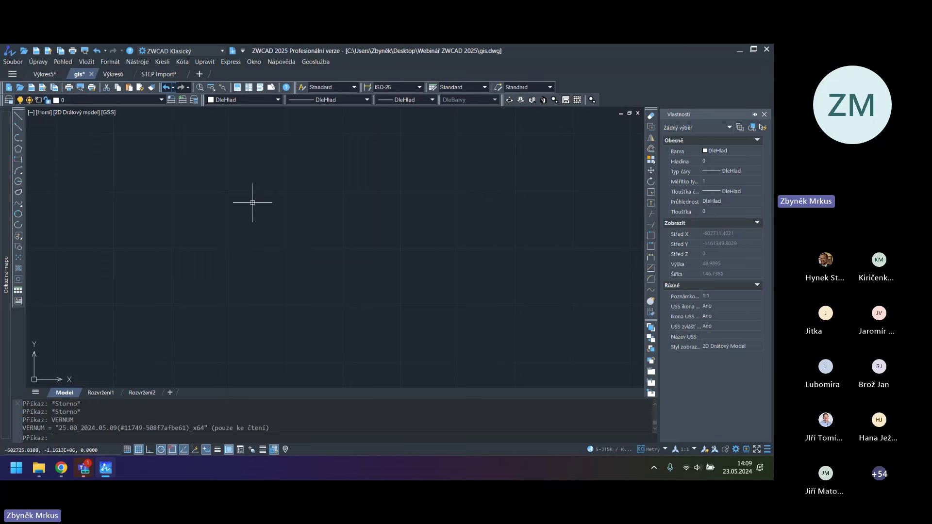
# View the version information in the O aplikaci ZWCAD window and close it
pyautogui.click(278, 63)
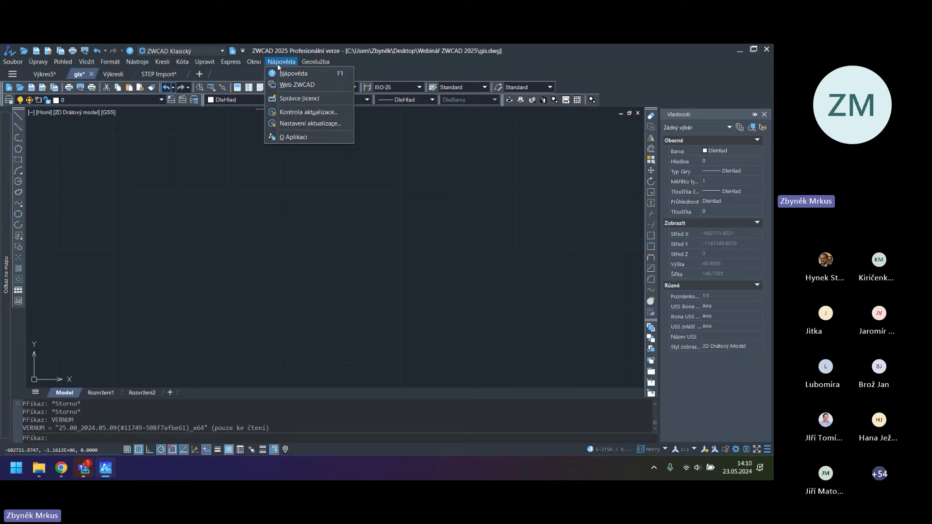
pyautogui.click(291, 136)
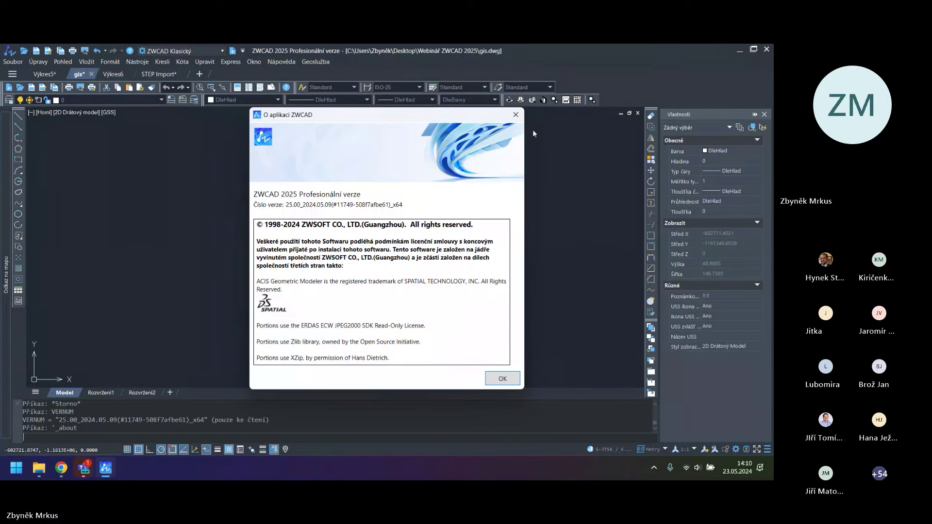
pyautogui.click(521, 116)
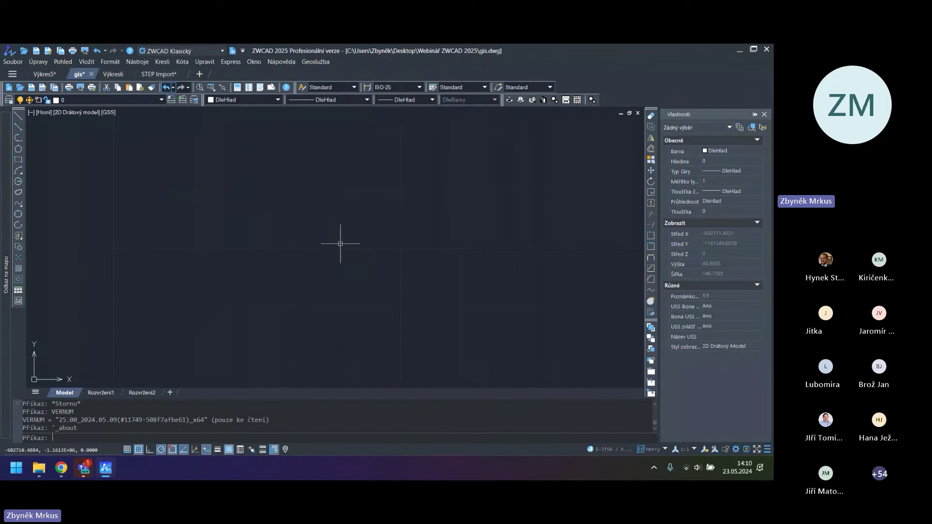
# View the online update settings and leave them without applying changes
pyautogui.click(287, 63)
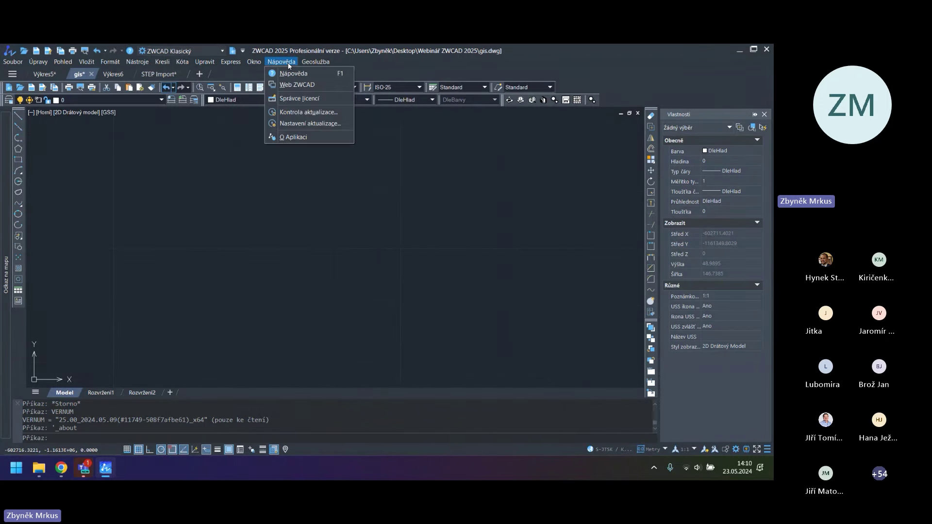
pyautogui.click(302, 125)
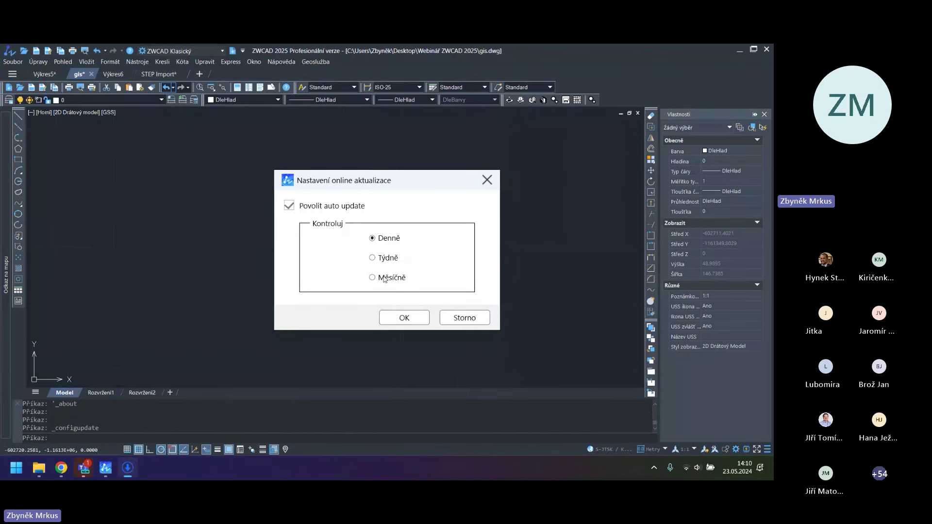
pyautogui.click(455, 316)
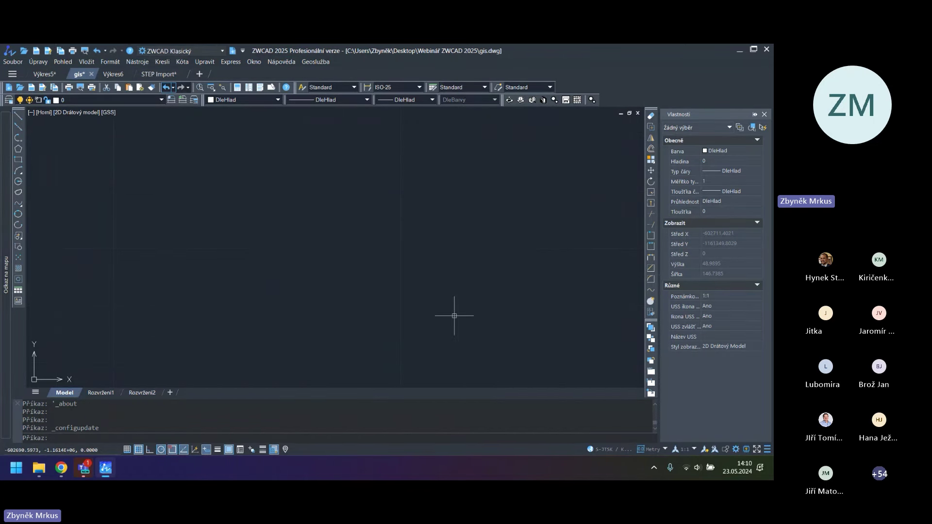
# Check online for program updates and close the update check window
pyautogui.click(284, 62)
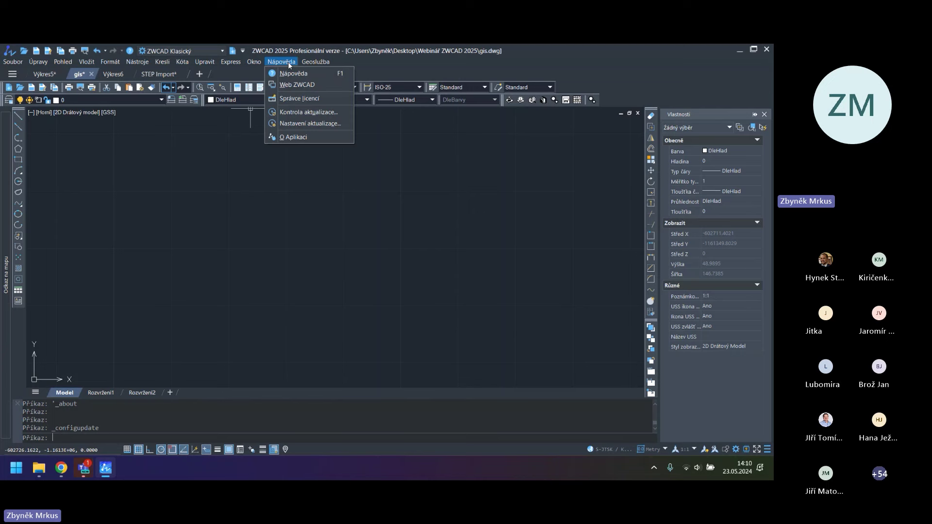
pyautogui.click(300, 112)
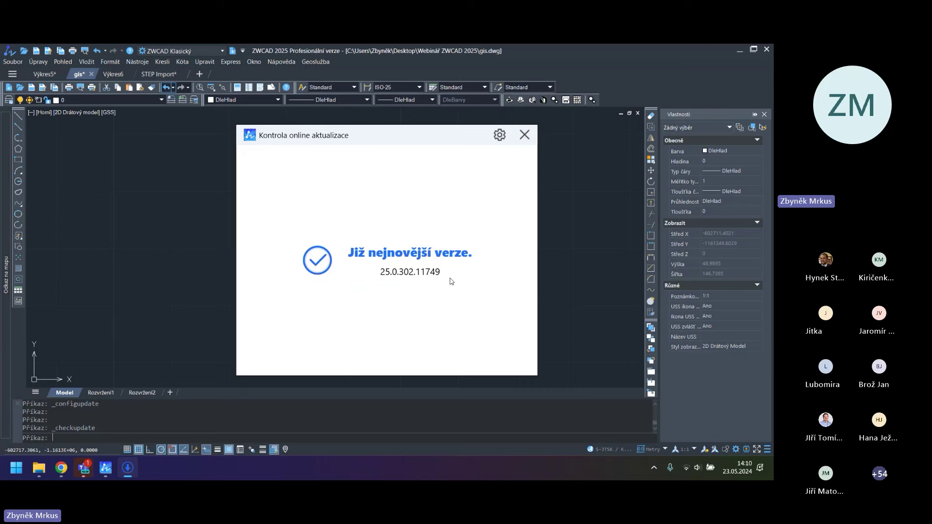
pyautogui.click(523, 136)
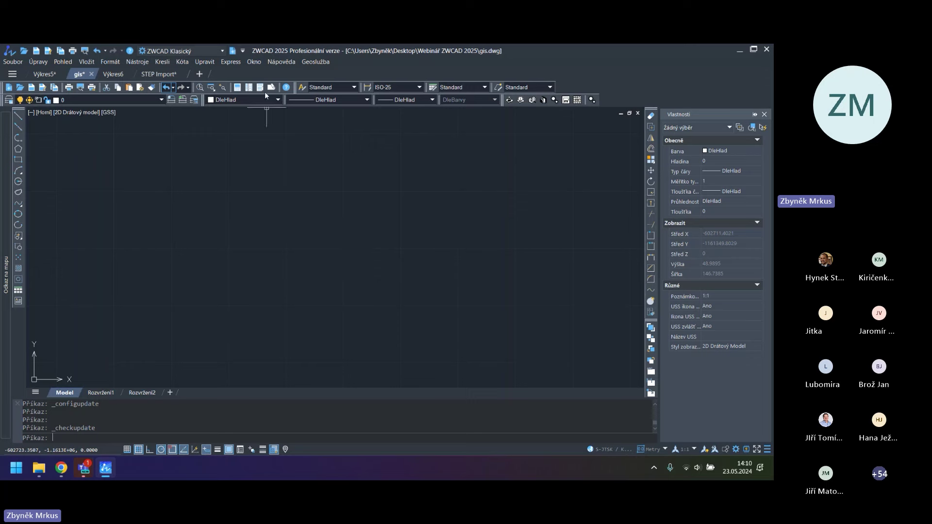
pyautogui.click(275, 62)
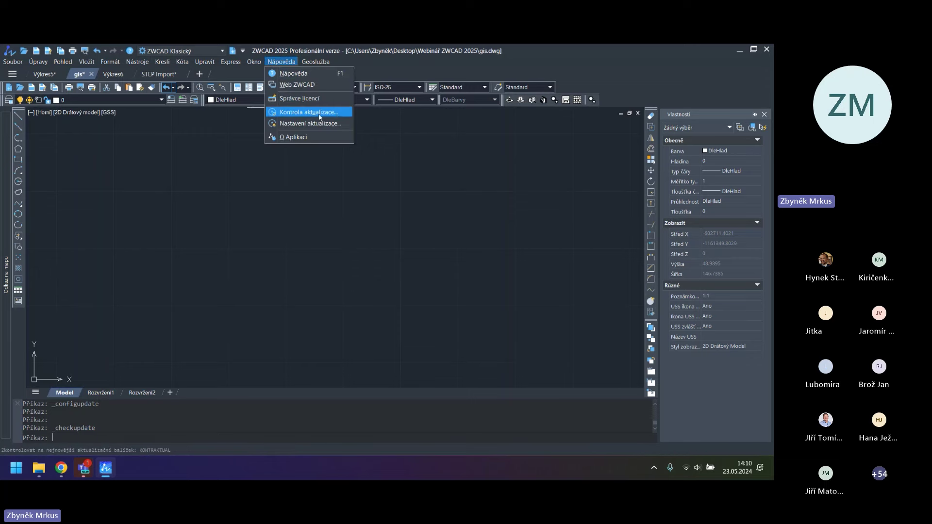
pyautogui.click(347, 116)
pyautogui.click(258, 239)
pyautogui.click(250, 141)
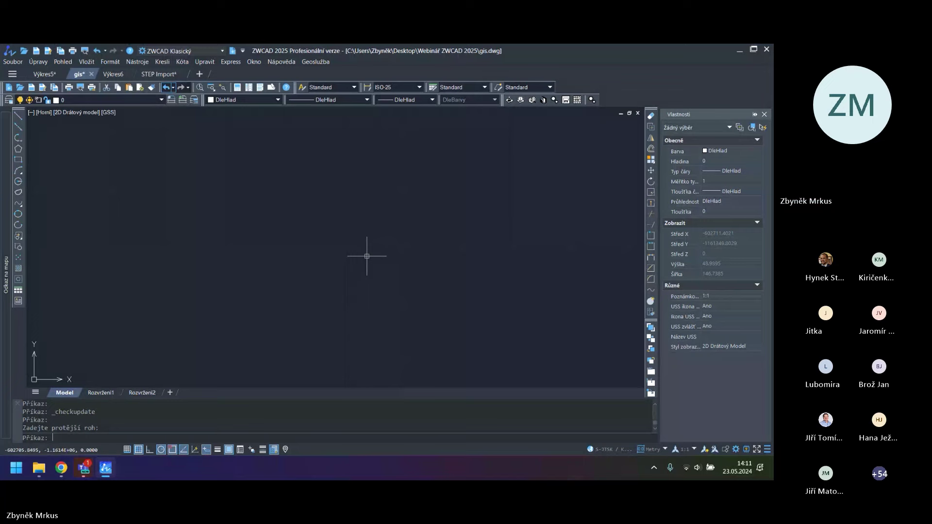
# Switch to the Teams meeting to read the chat question about the missing EXPRESS tab, and return to the drawing
pyautogui.moveTo(84, 467)
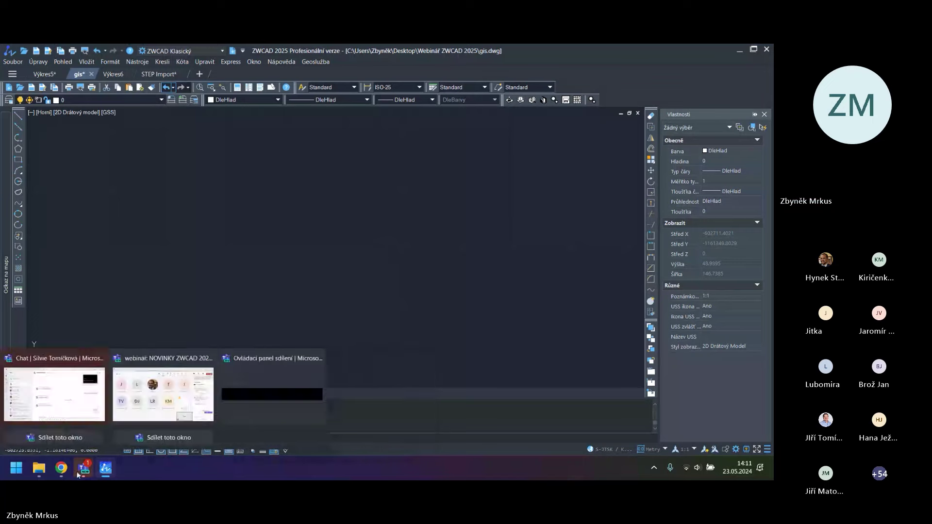
pyautogui.click(184, 406)
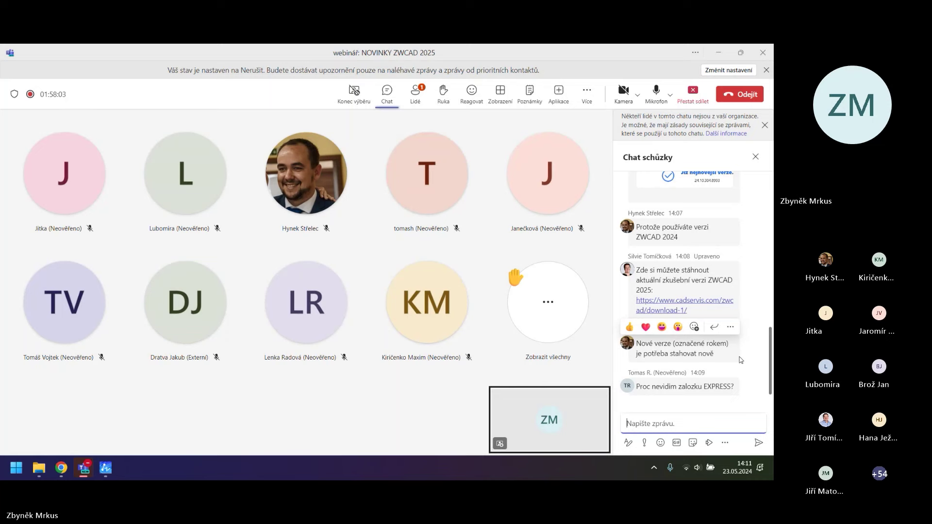
pyautogui.click(718, 53)
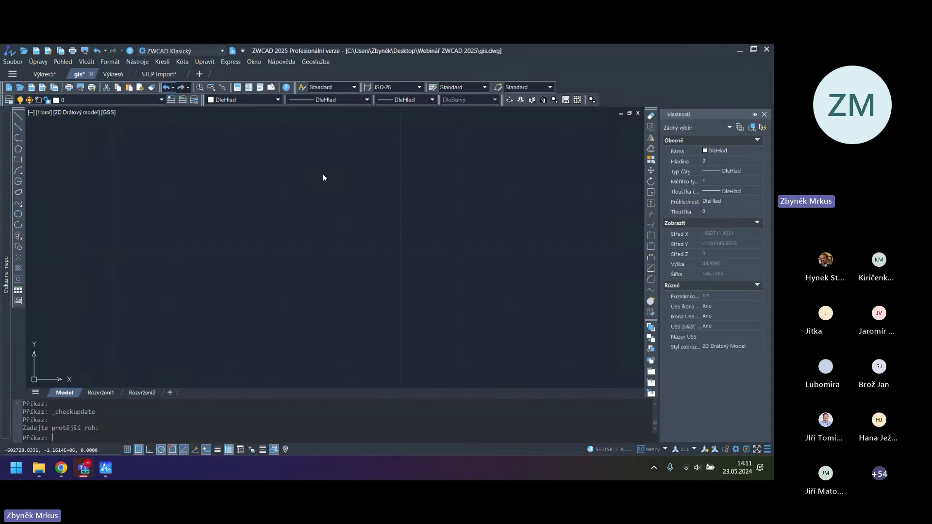
# Look over the categories of Express tools in the classic workspace and dismiss the list
pyautogui.click(228, 61)
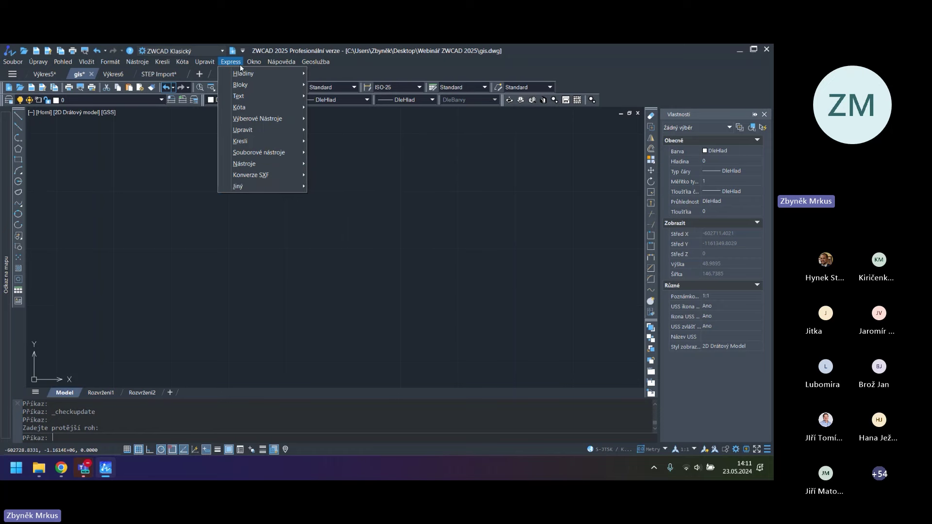
pyautogui.click(379, 240)
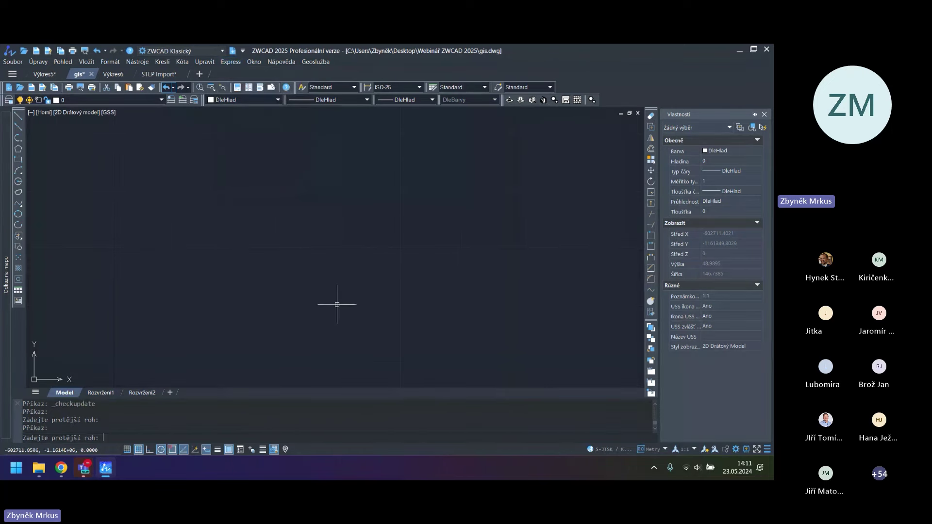
pyautogui.moveTo(336, 303); pyautogui.dragTo(633, 348)
# Switch the workspace from ZWCAD Klasický to 2D kreslení a poznámky
pyautogui.click(735, 450)
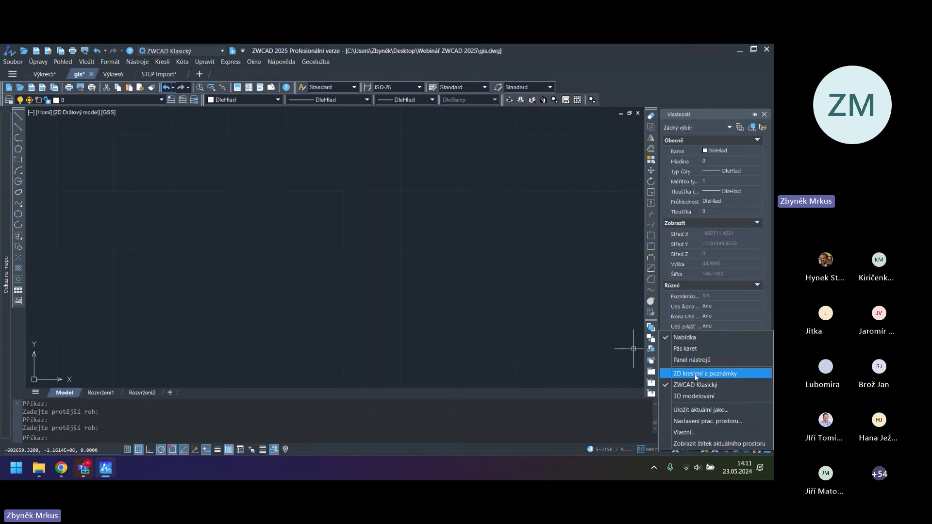
pyautogui.click(706, 373)
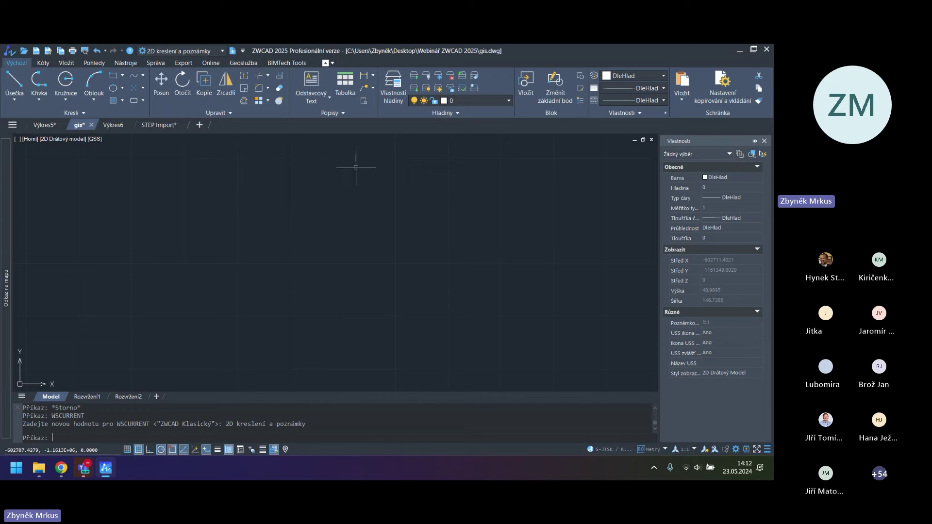
# Examine the ribbon's insert, home and tools commands, including customization and measuring tools, for where the Express functions are placed
pyautogui.click(67, 63)
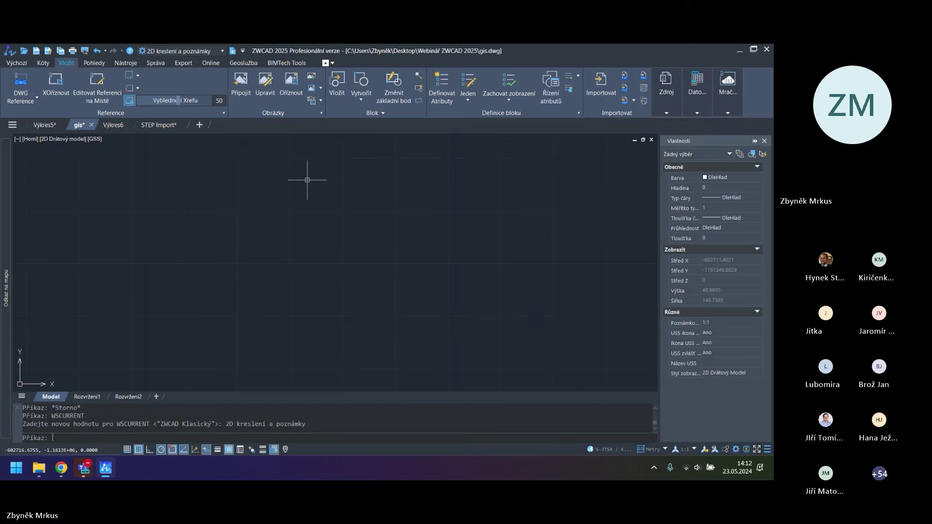
pyautogui.click(17, 62)
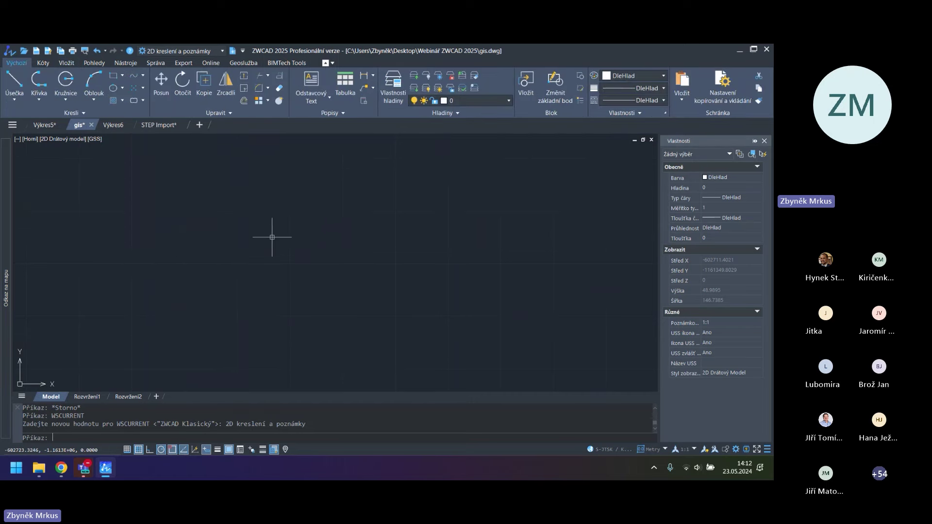
pyautogui.click(136, 63)
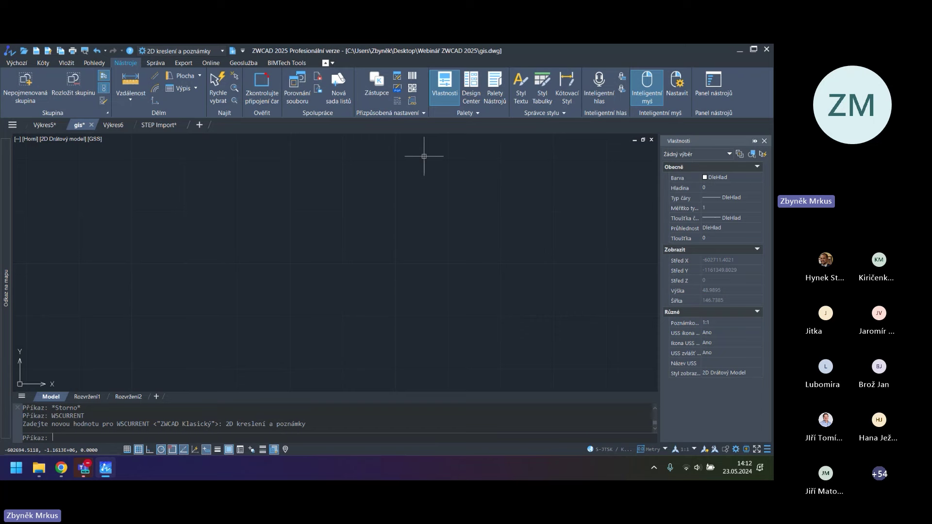
pyautogui.click(413, 112)
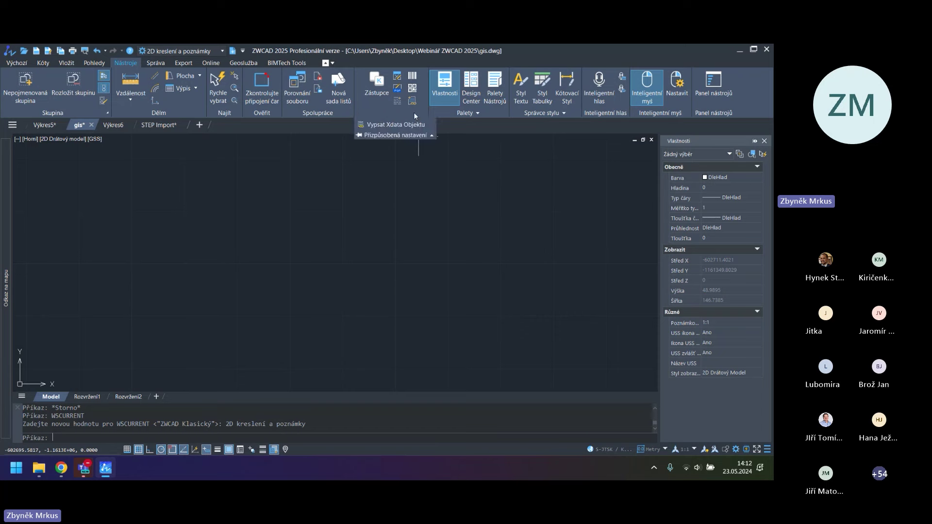
pyautogui.click(194, 191)
pyautogui.click(145, 192)
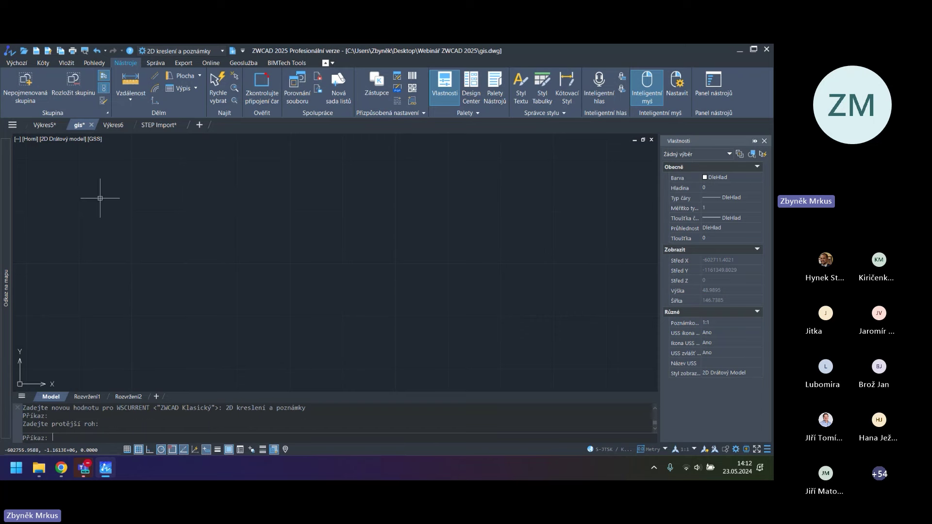
pyautogui.click(155, 63)
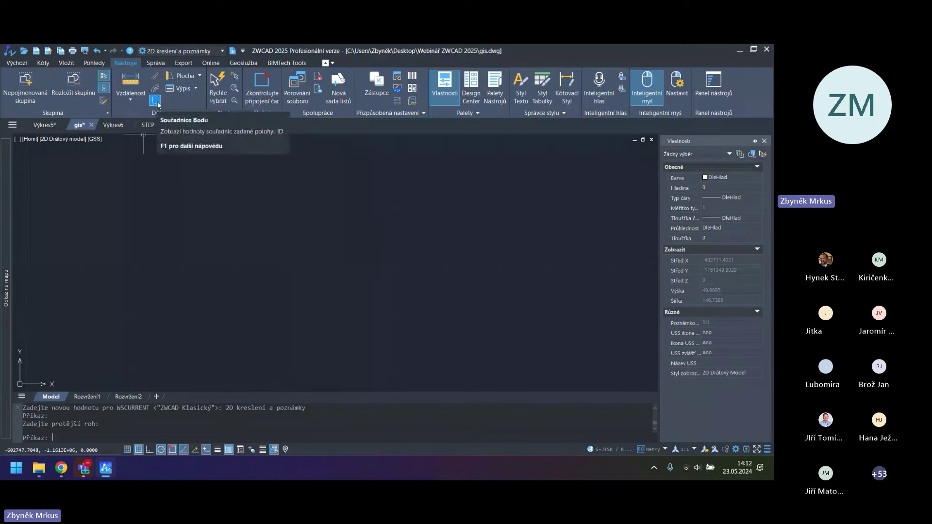
pyautogui.click(199, 76)
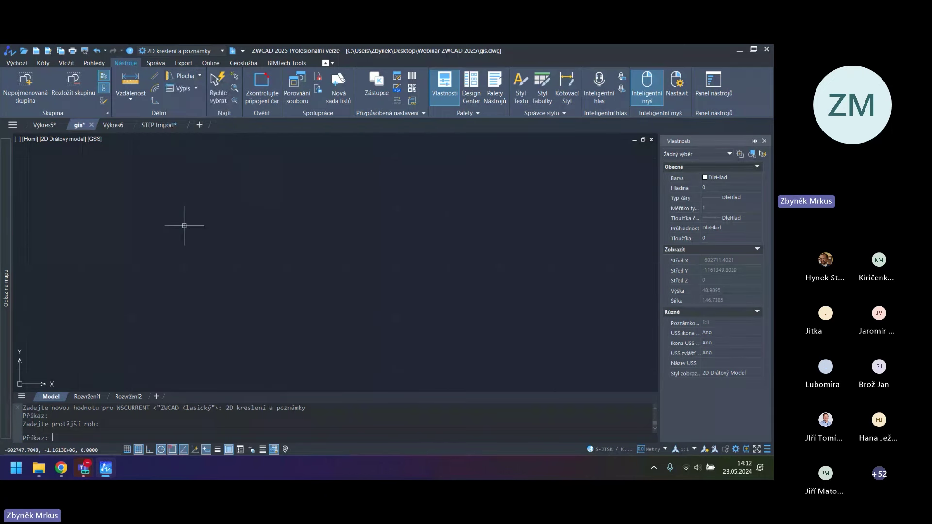
pyautogui.click(167, 197)
pyautogui.click(112, 197)
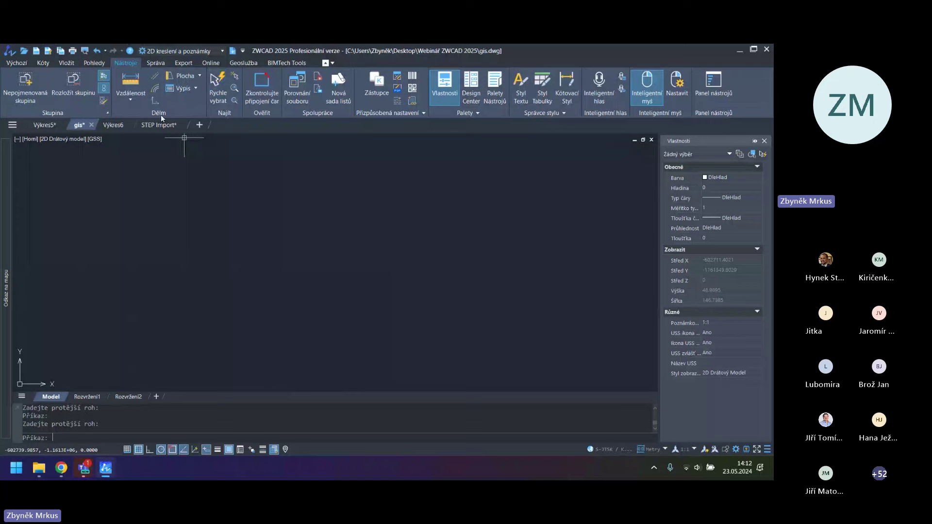
pyautogui.click(139, 104)
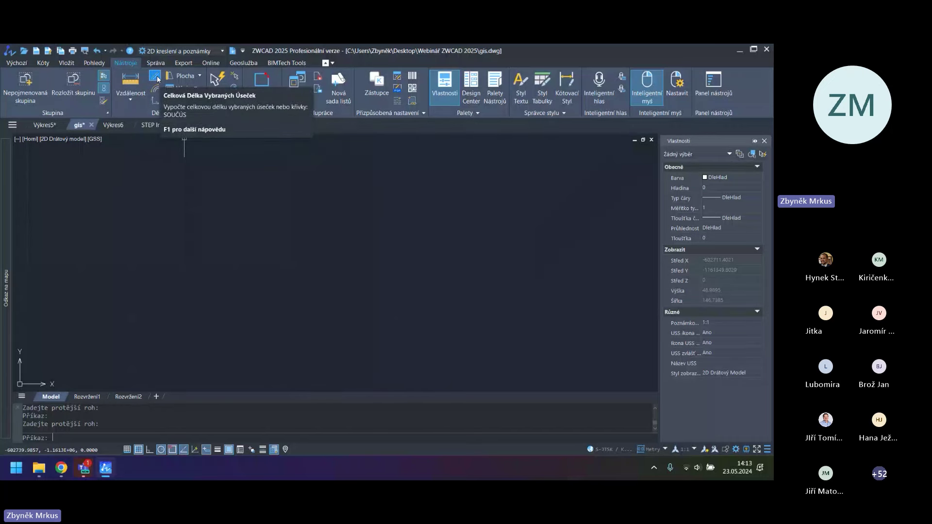
# Look over the workspace options, and reread the chat question about the missing EXPRESS tab in the Teams meeting
pyautogui.click(736, 451)
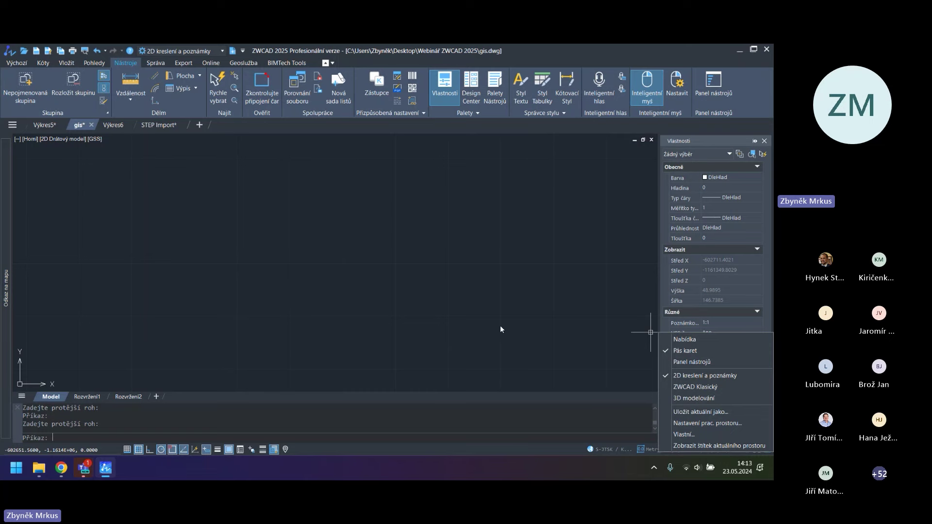
pyautogui.click(460, 315)
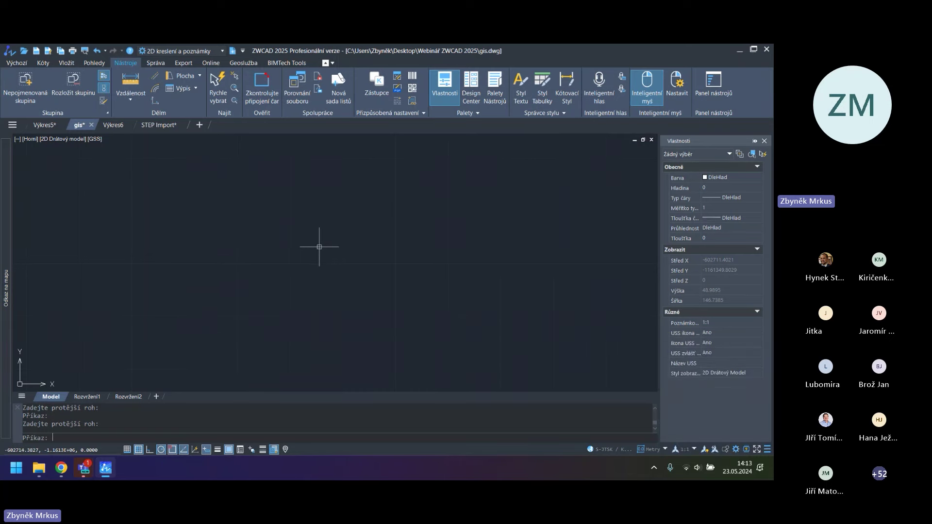
pyautogui.hotkey('alt', 'Tab')
pyautogui.hotkey('alt', 'Tab')
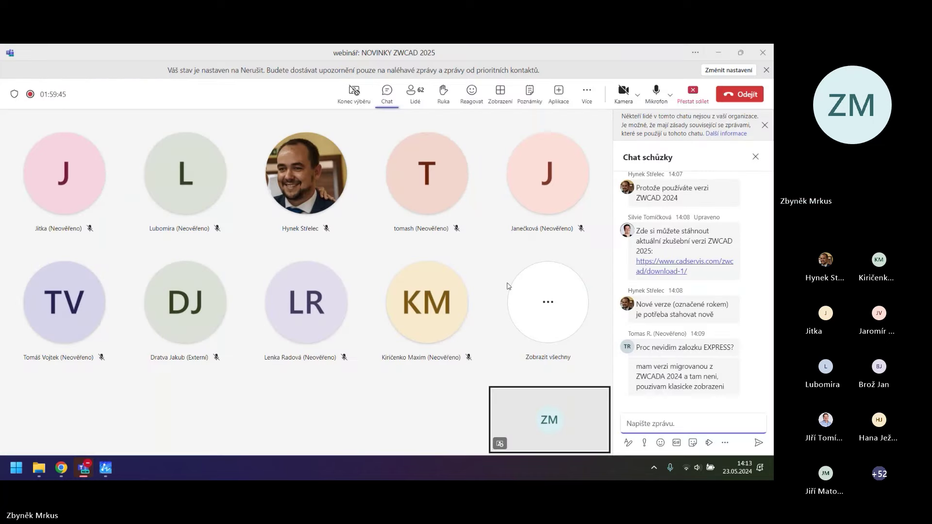
pyautogui.moveTo(644, 357)
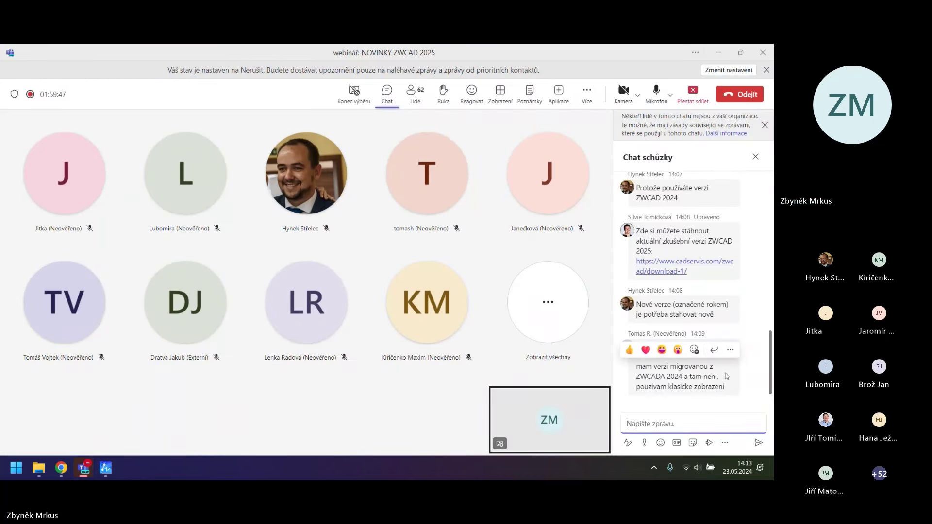
pyautogui.scroll(1, 726, 377)
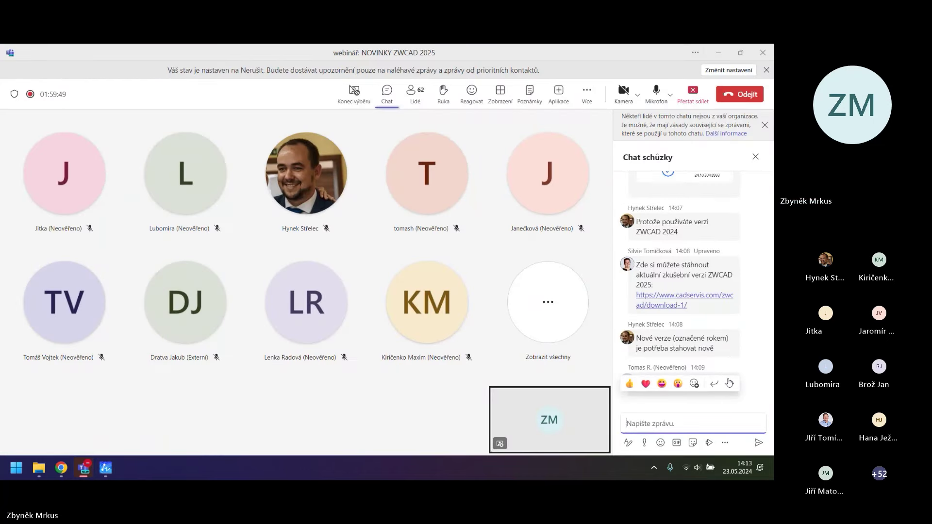
pyautogui.scroll(-1, 715, 335)
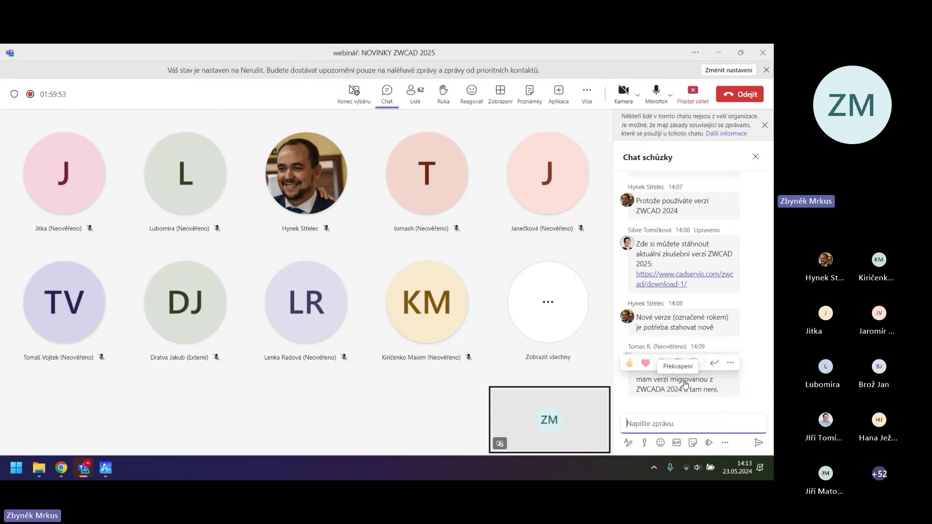
pyautogui.click(721, 52)
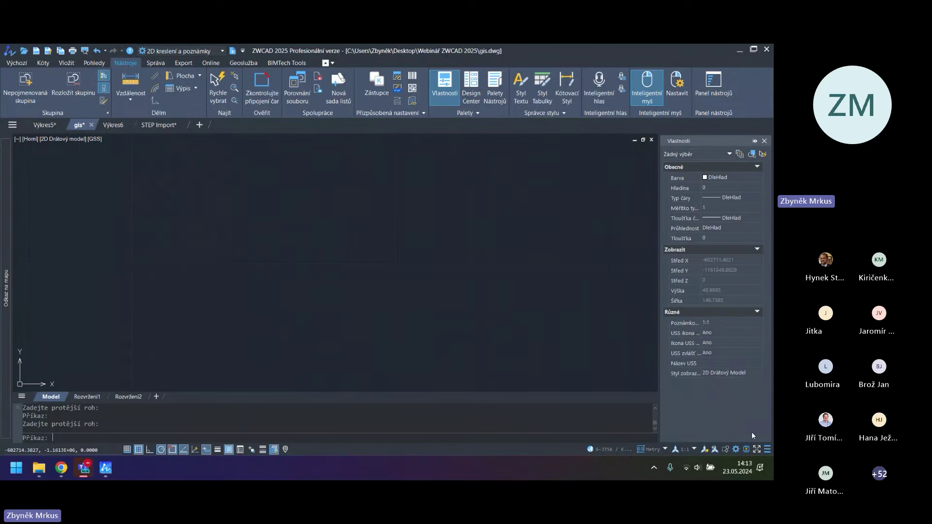
# Open the user interface customization from the workspace options and close it without changes
pyautogui.click(736, 449)
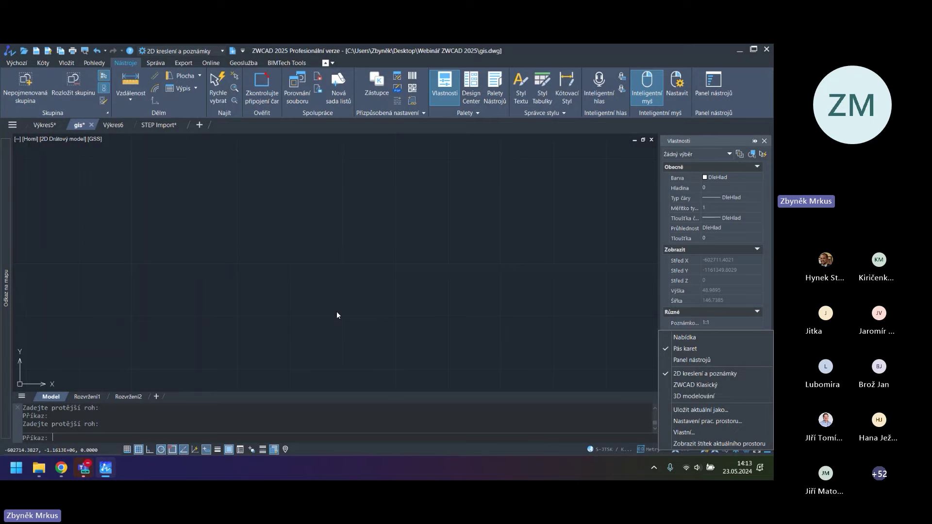
pyautogui.press('v')
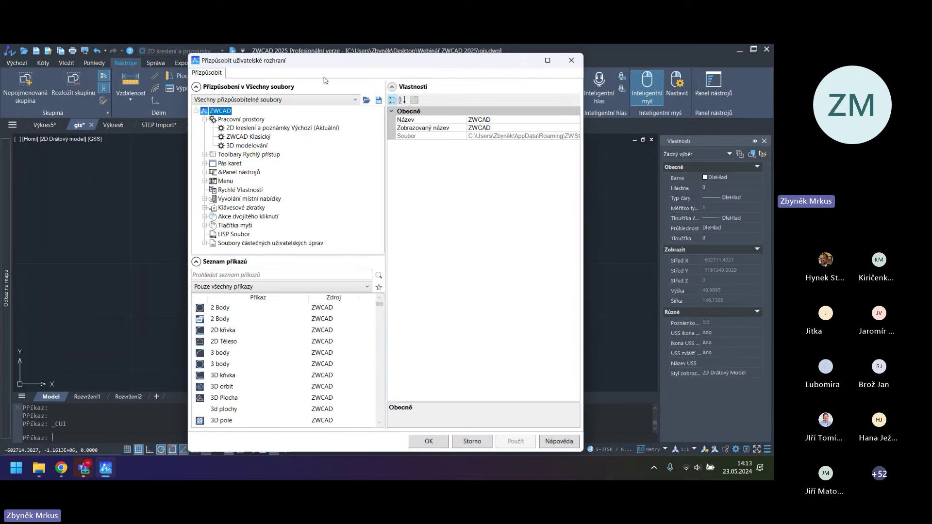
pyautogui.click(571, 60)
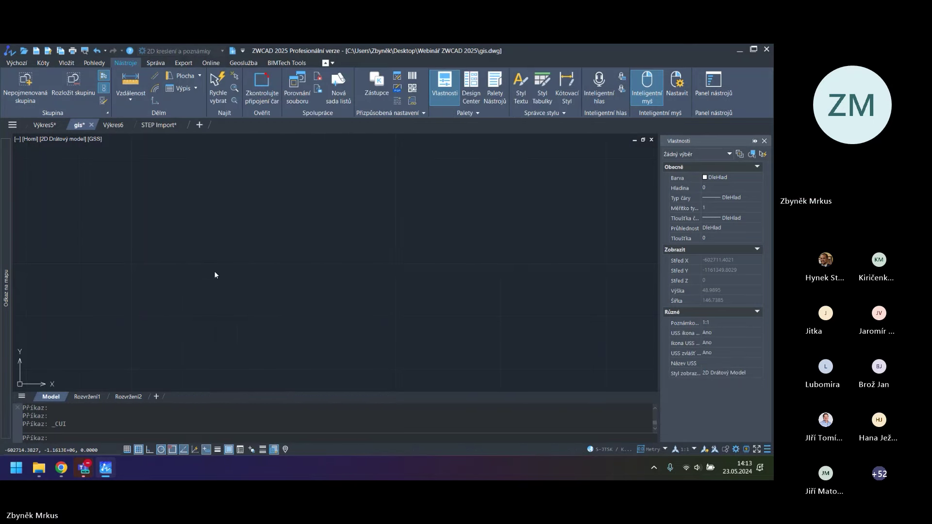
# Query the program's version number with the VERNUM variable
pyautogui.press('Escape')
pyautogui.press('Escape')
pyautogui.press('Escape')
pyautogui.press('F1')
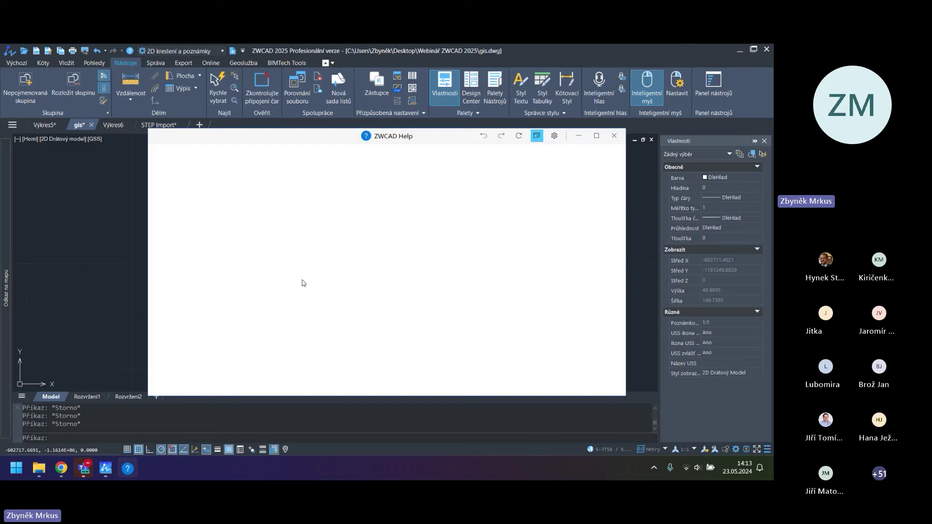
pyautogui.click(614, 136)
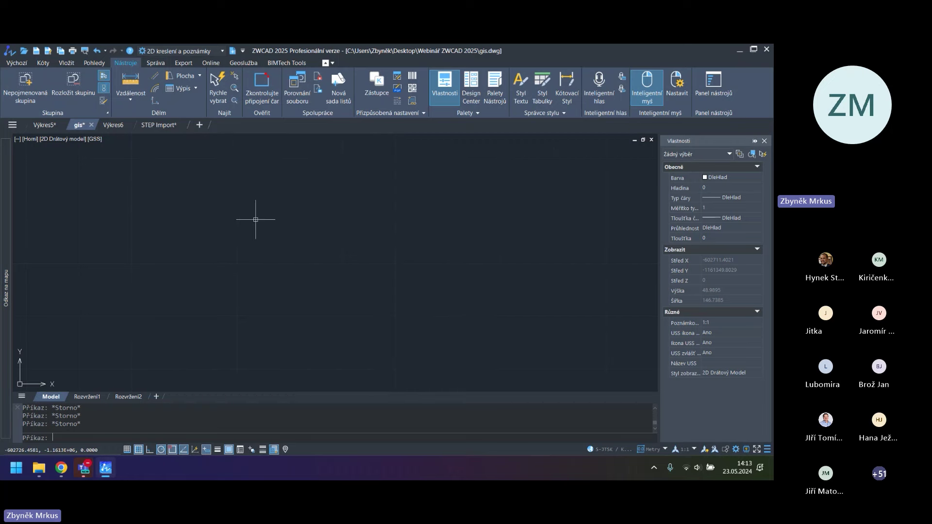
pyautogui.write('ver')
pyautogui.press('Return')
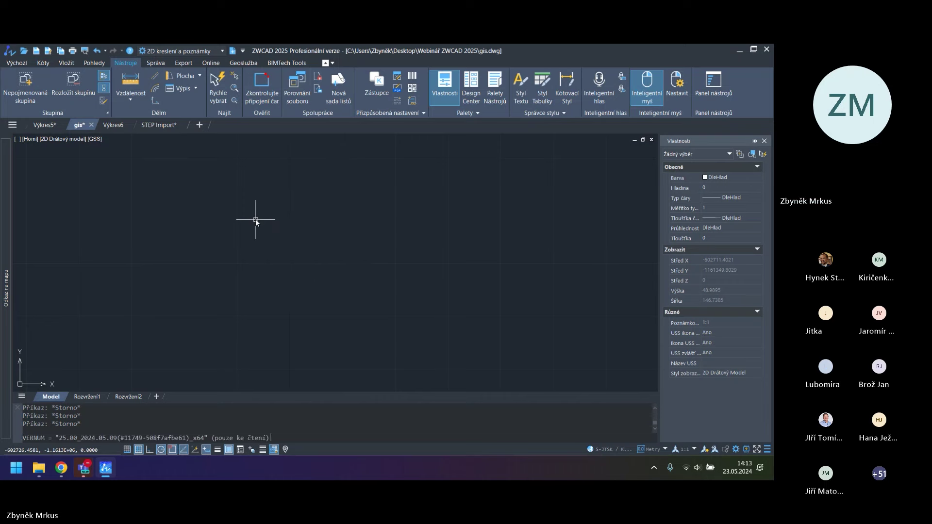
pyautogui.moveTo(105, 468)
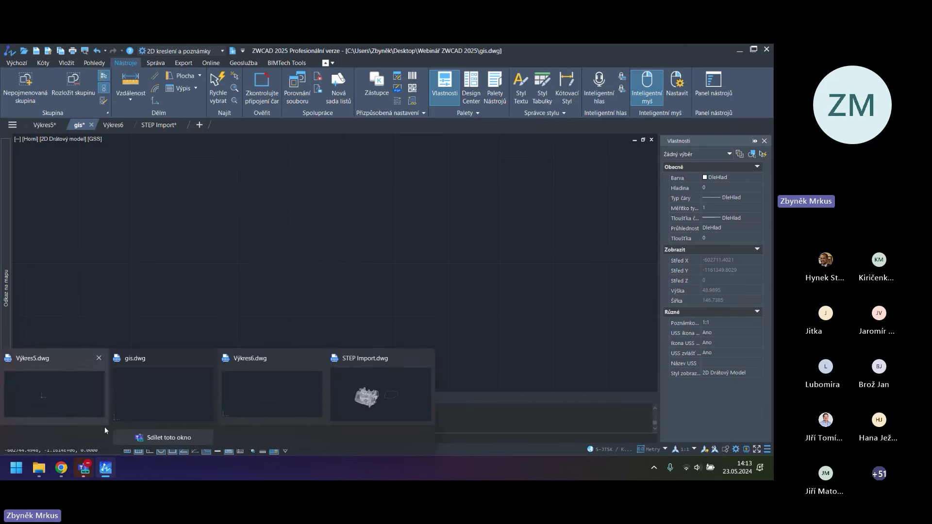
pyautogui.click(142, 262)
pyautogui.click(125, 222)
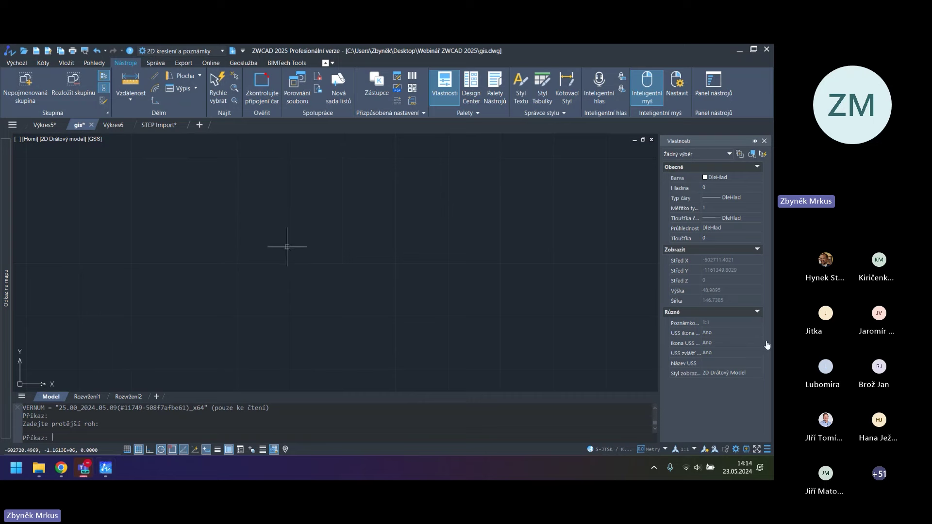
# Switch to the Teams meeting, mute the microphone while the co-presenter speaks, and unmute it for the reply
pyautogui.hotkey('alt', 'Tab')
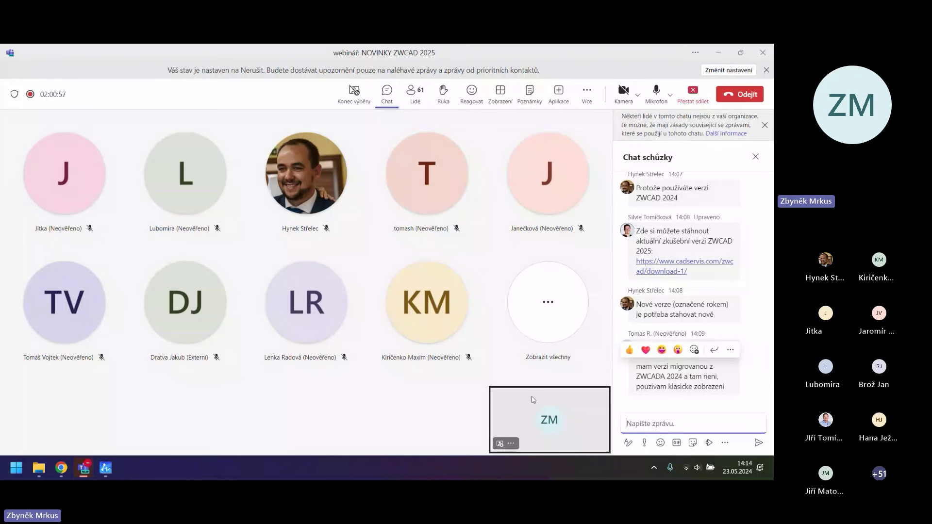
pyautogui.click(719, 52)
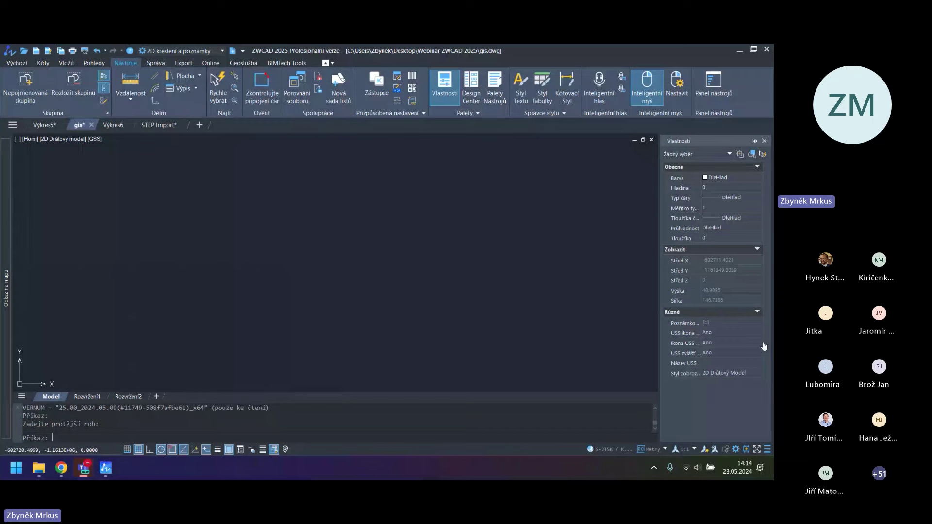
pyautogui.hotkey('alt', 'Tab')
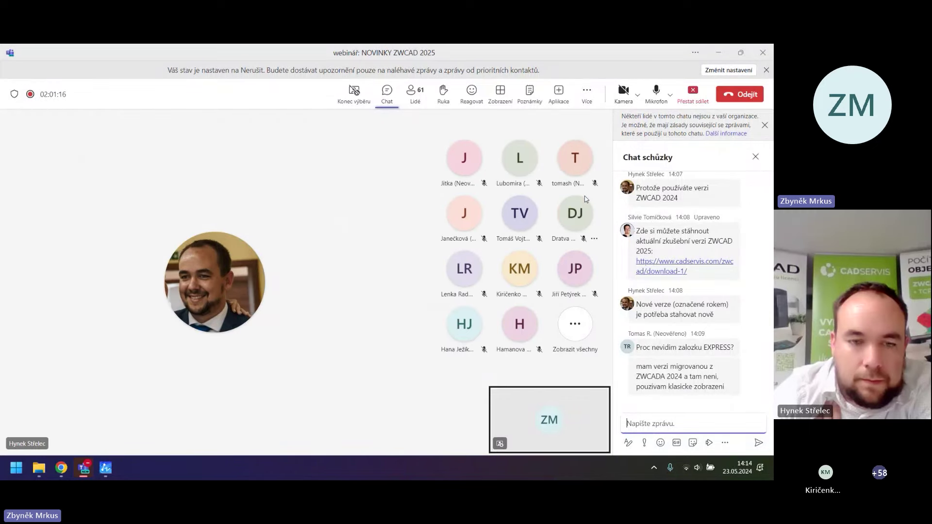
pyautogui.click(656, 93)
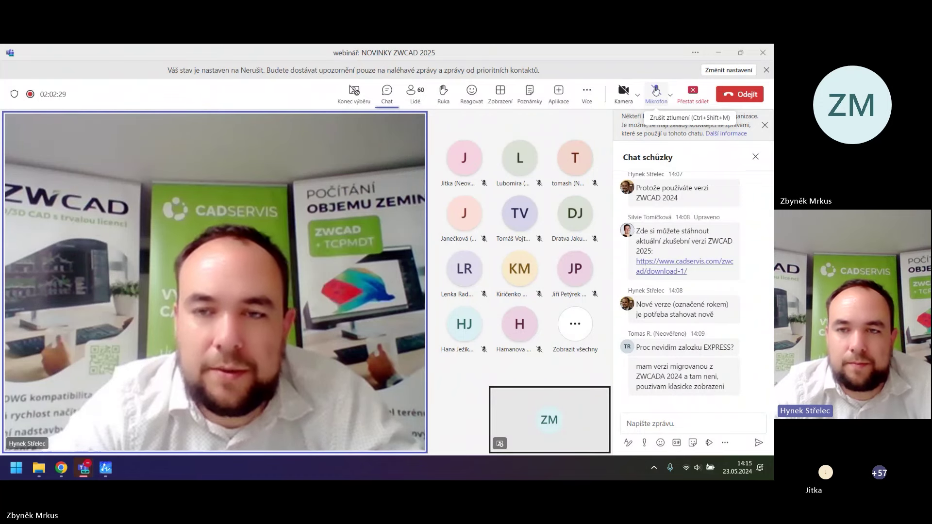
pyautogui.click(656, 92)
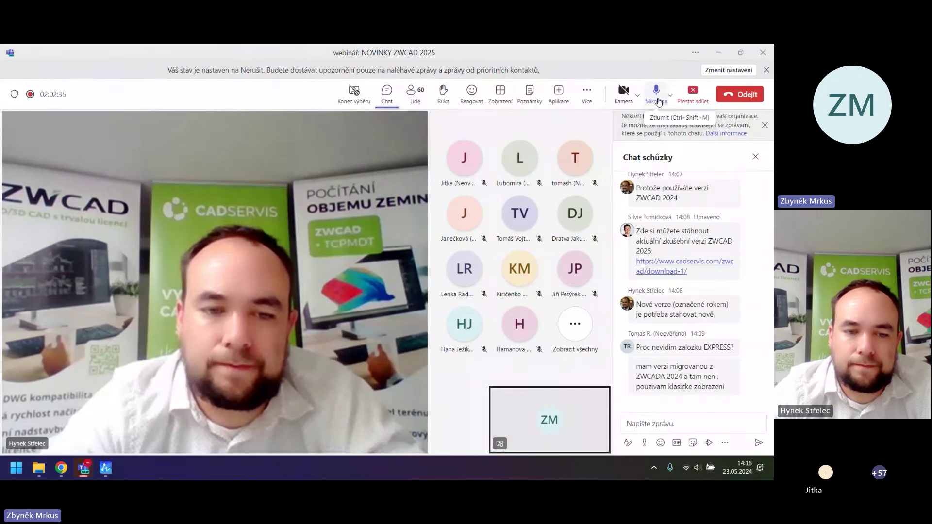
# Switch to the Výkres6 drawing in ZWCAD and bring up the online update and licence commands
pyautogui.moveTo(113, 471)
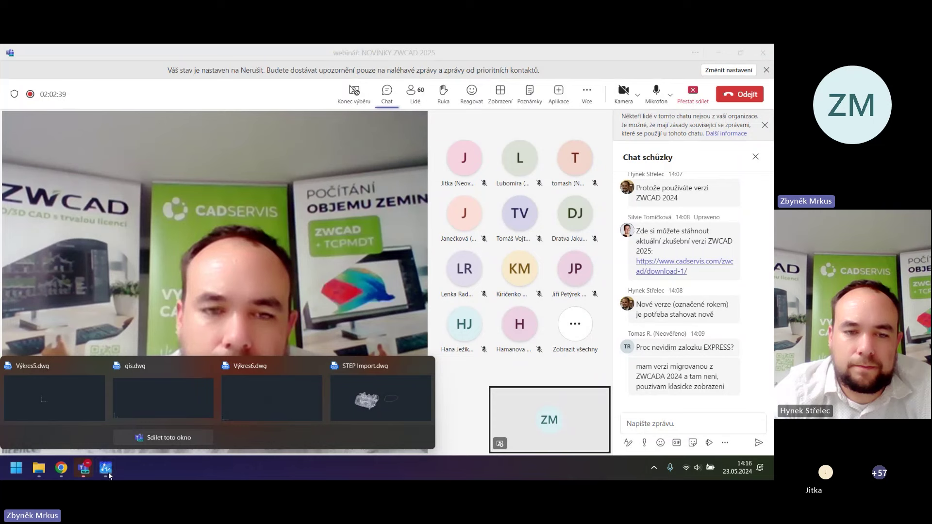
pyautogui.click(235, 407)
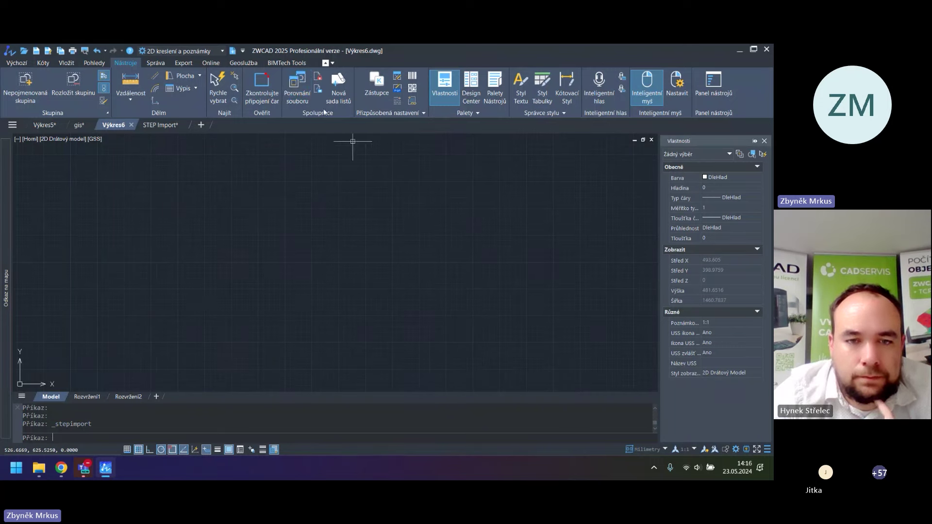
pyautogui.click(211, 63)
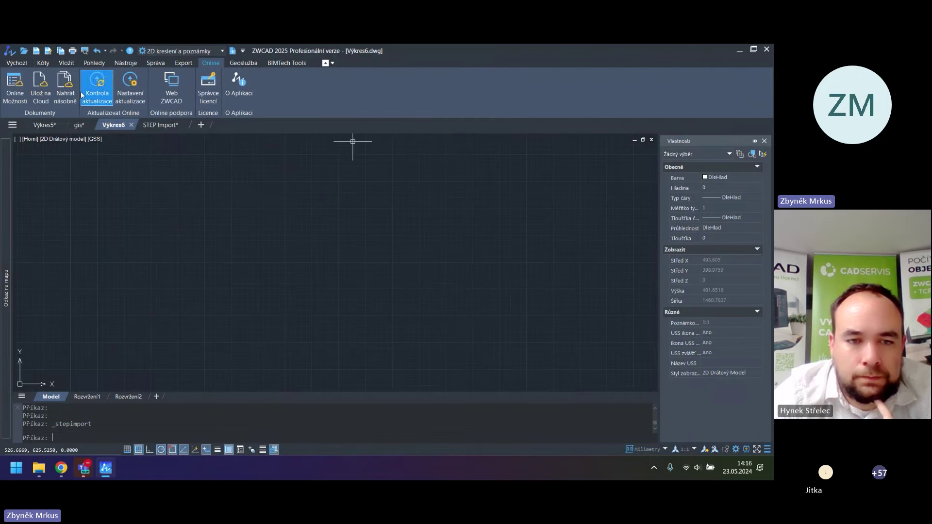